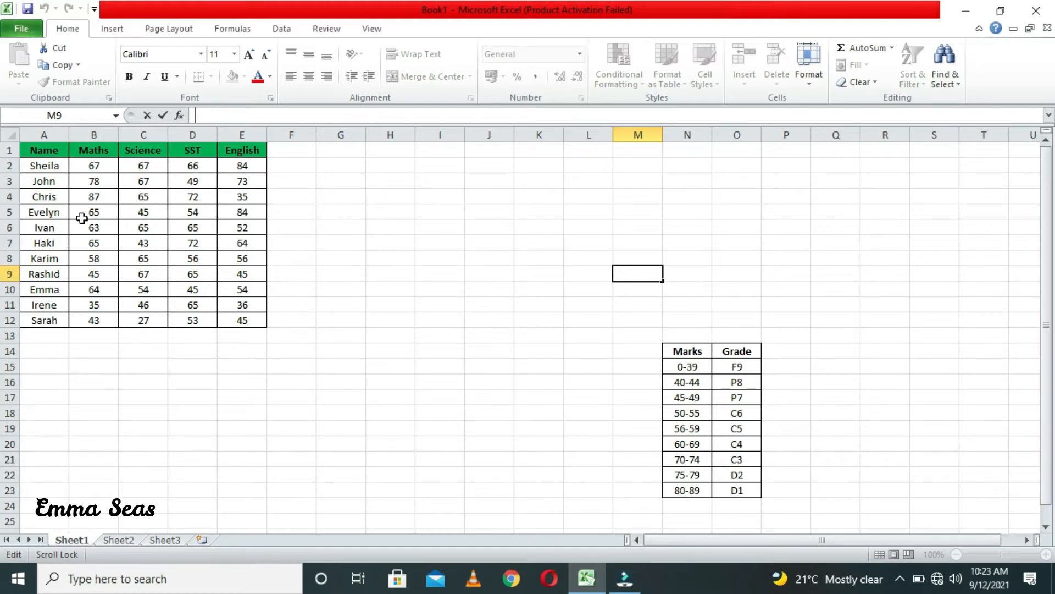
Insert a blank row above the marks table's header row and merge and center A1:E1.
right_click(6, 150)
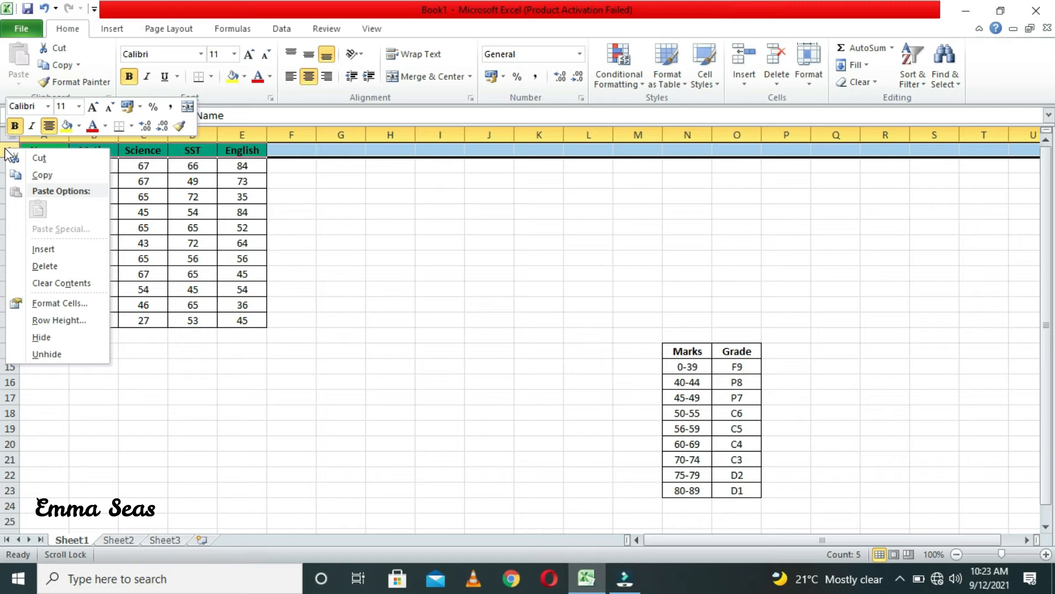
click(72, 250)
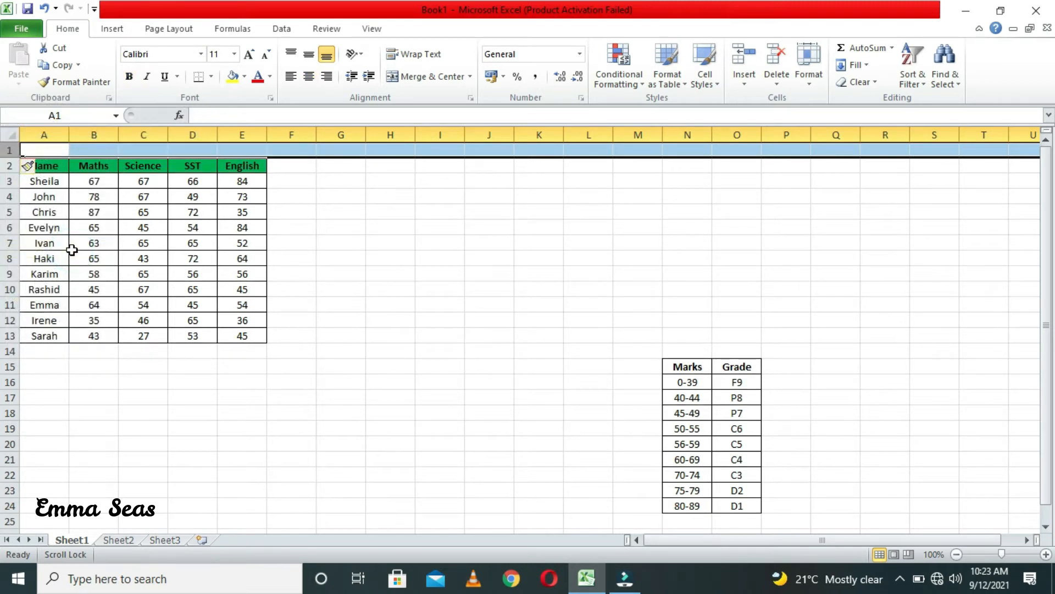
click(338, 230)
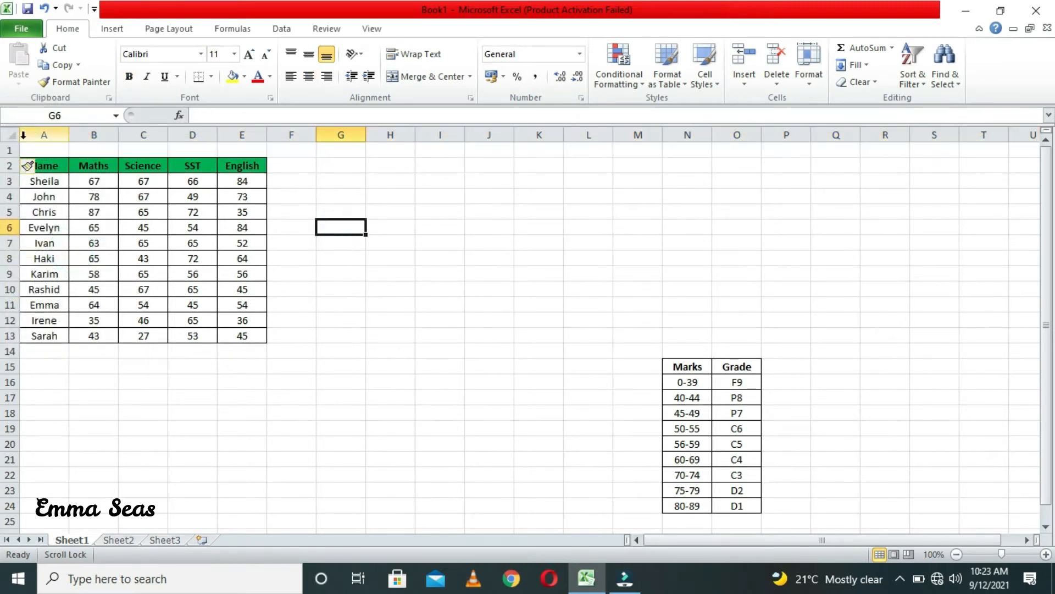
click(46, 147)
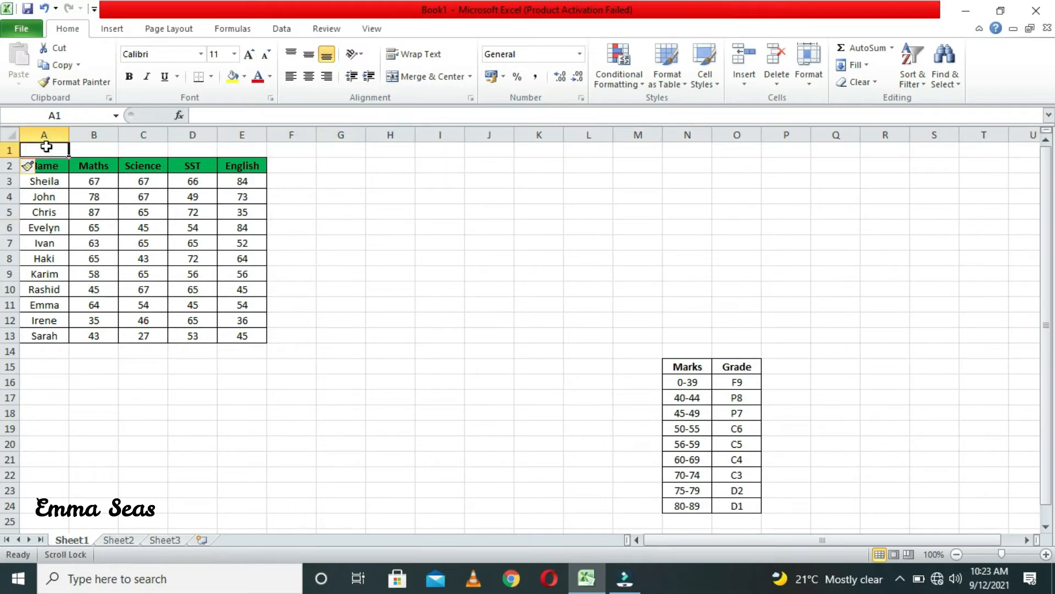
drag(44, 146, 235, 155)
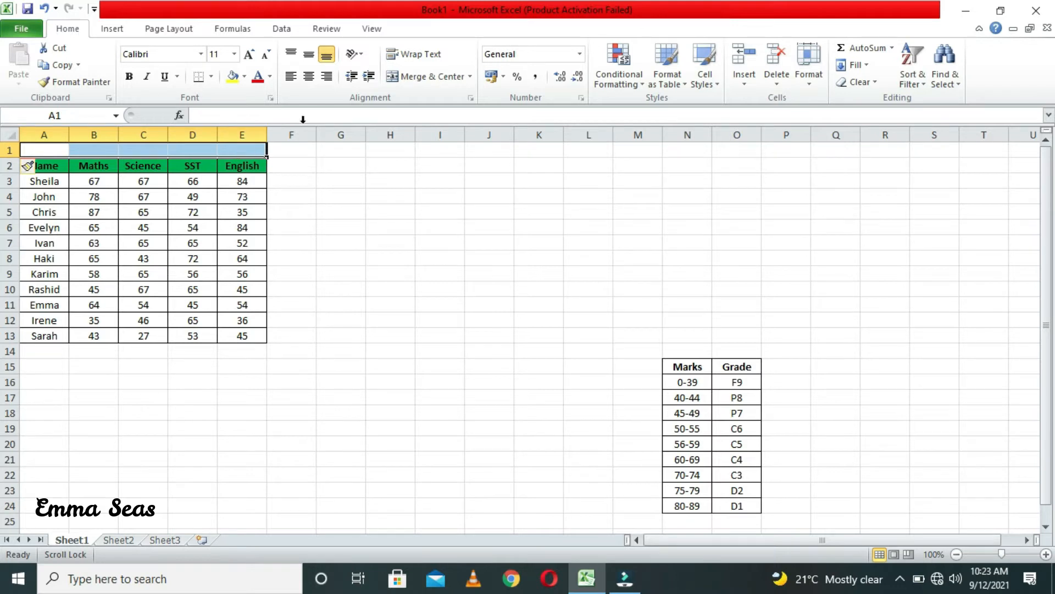
click(425, 77)
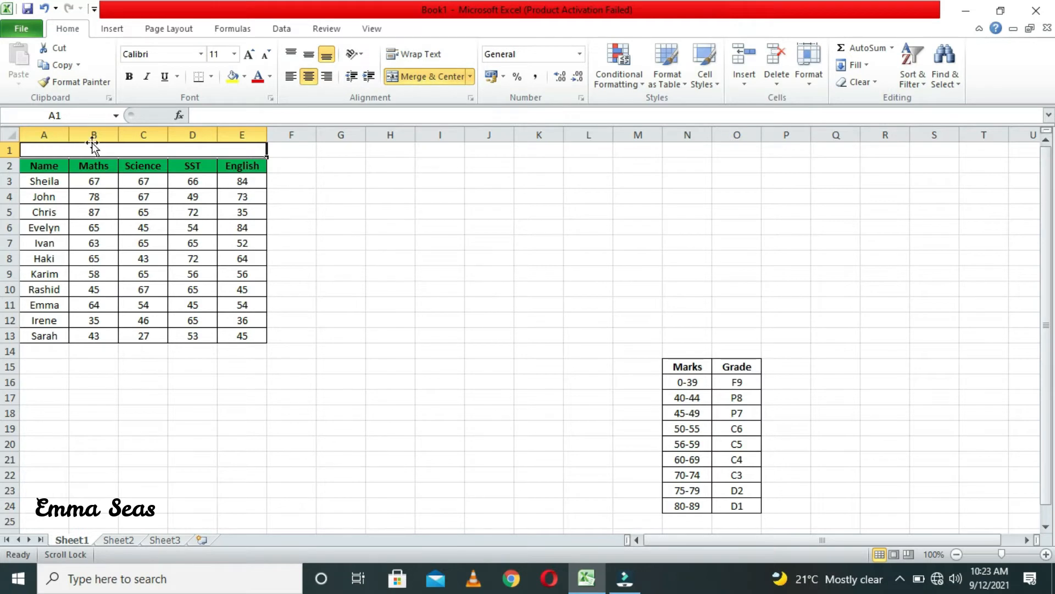
Enter the title "ST. ANDREW'S PRIMARY SCHOOL" in the merged cell above the table.
click(216, 117)
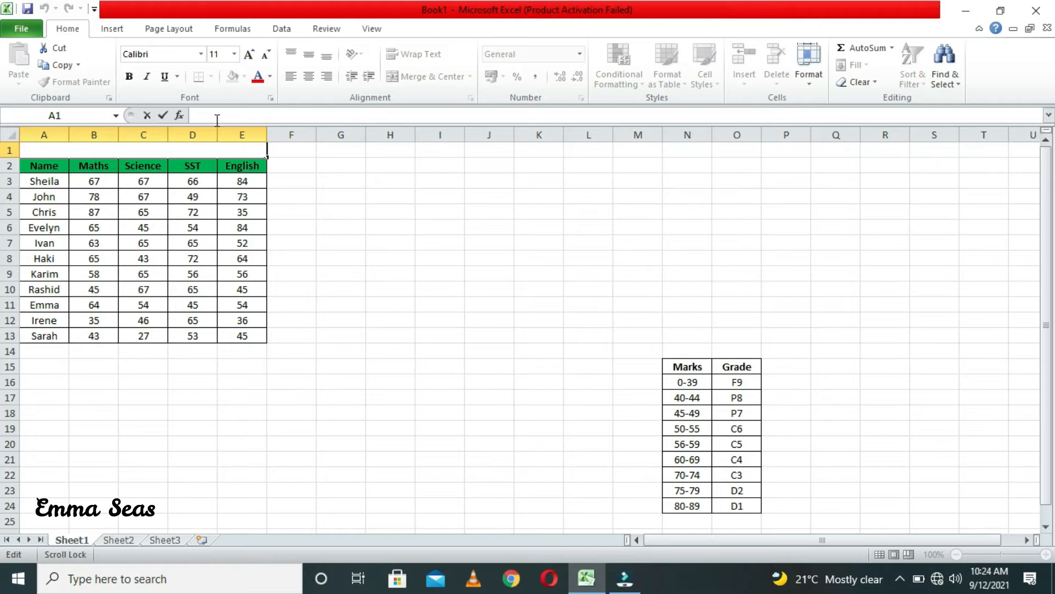
text(ST. ANDREWS)
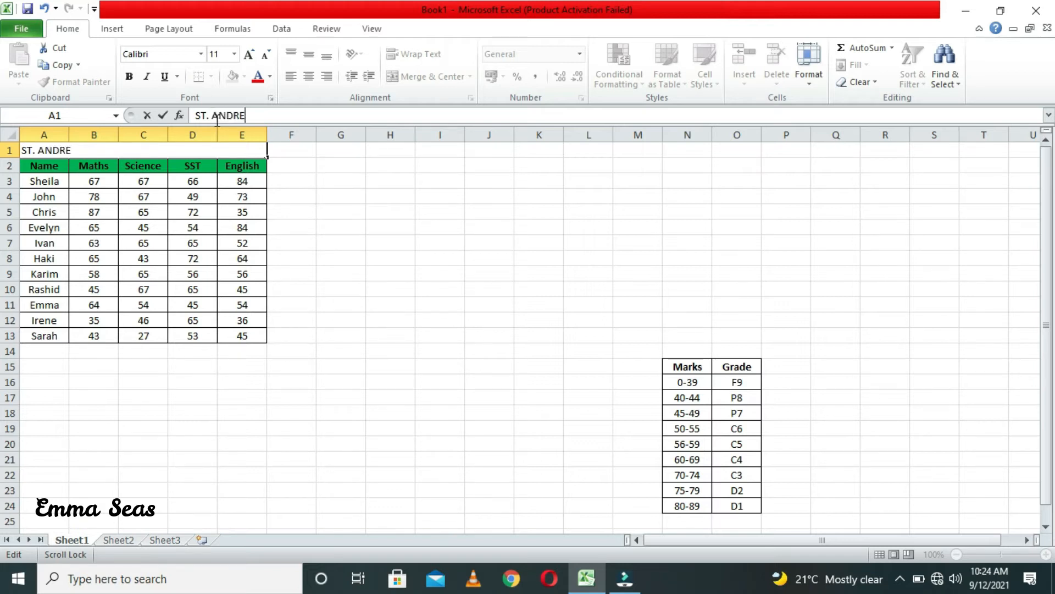
key(BackSpace)
text('S PRIMARY)
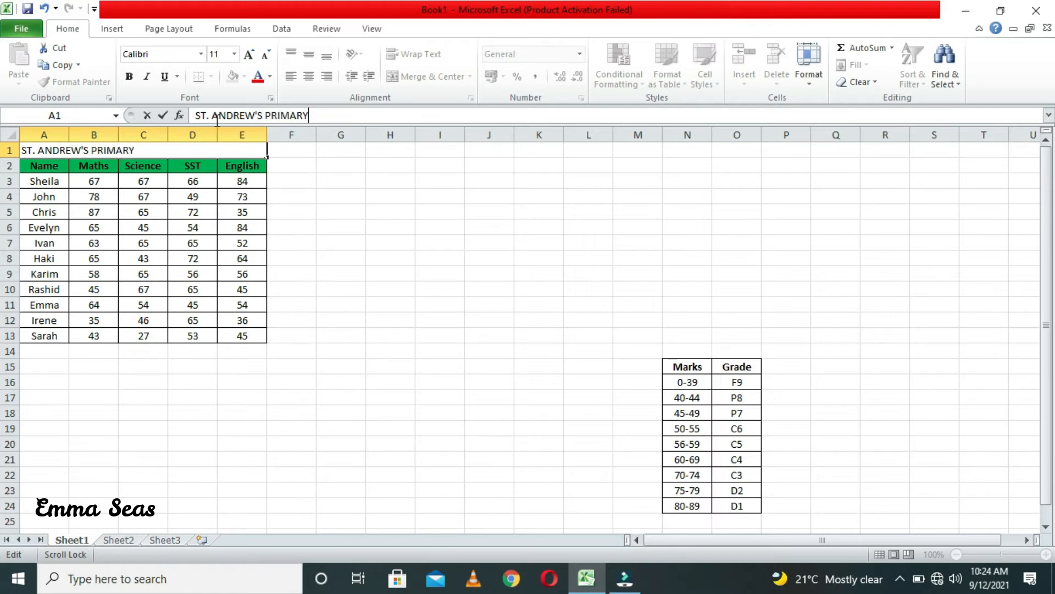
text( SCHOOL)
click(341, 213)
Make the school title in row 1 bold and set its font size to 18.
click(170, 149)
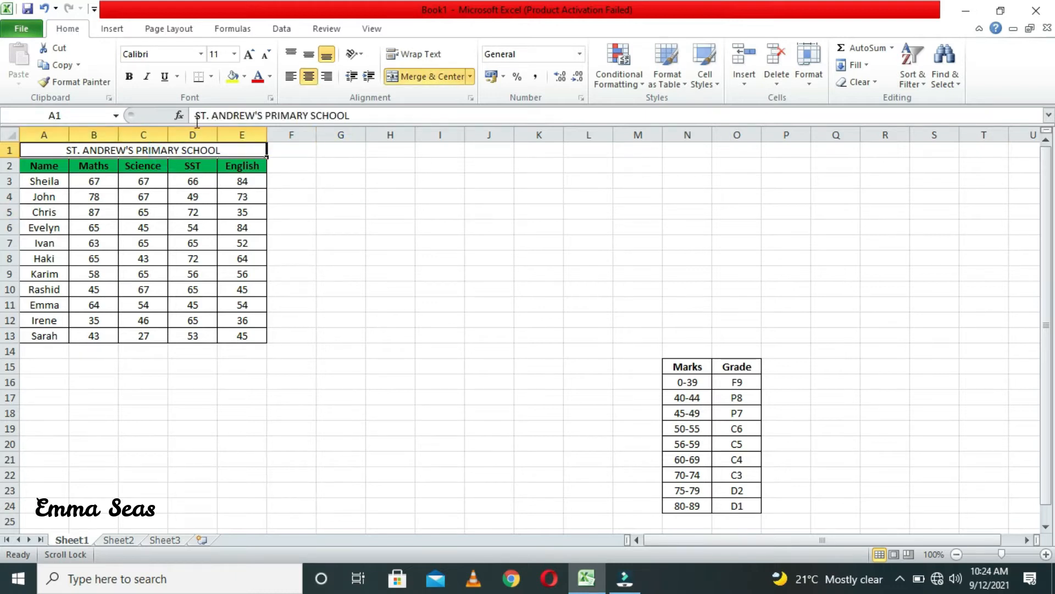
click(130, 77)
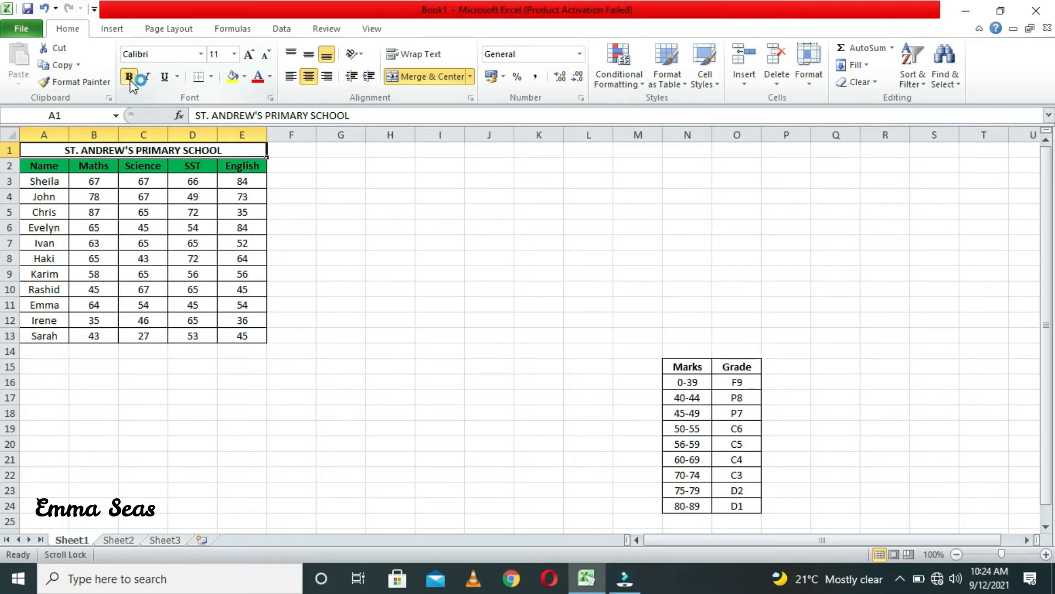
click(250, 54)
click(251, 54)
click(250, 55)
click(251, 55)
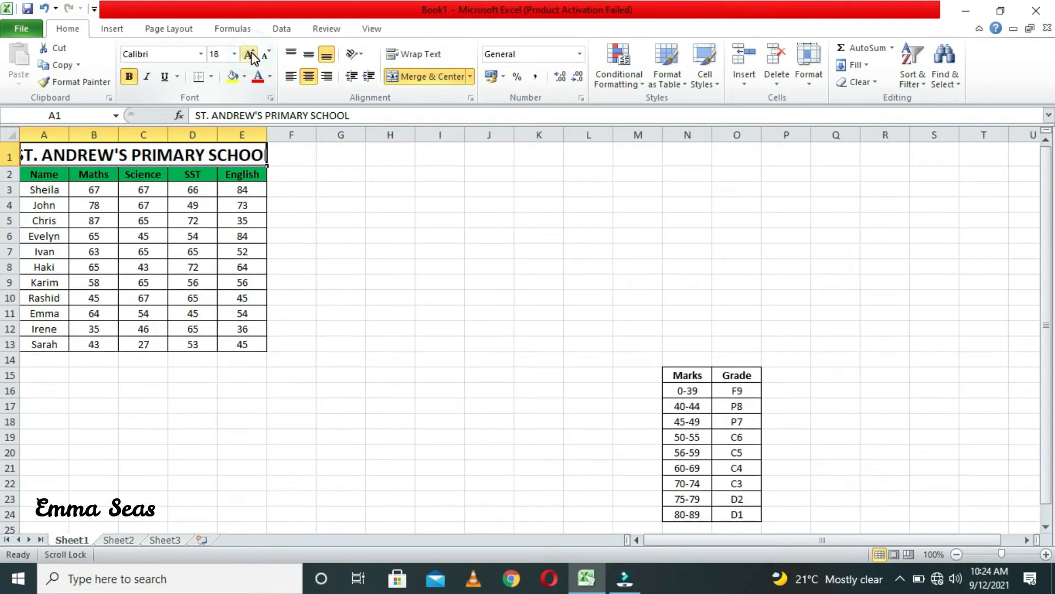
Widen the English column so that the whole school title fits across the merged cell.
double_click(266, 134)
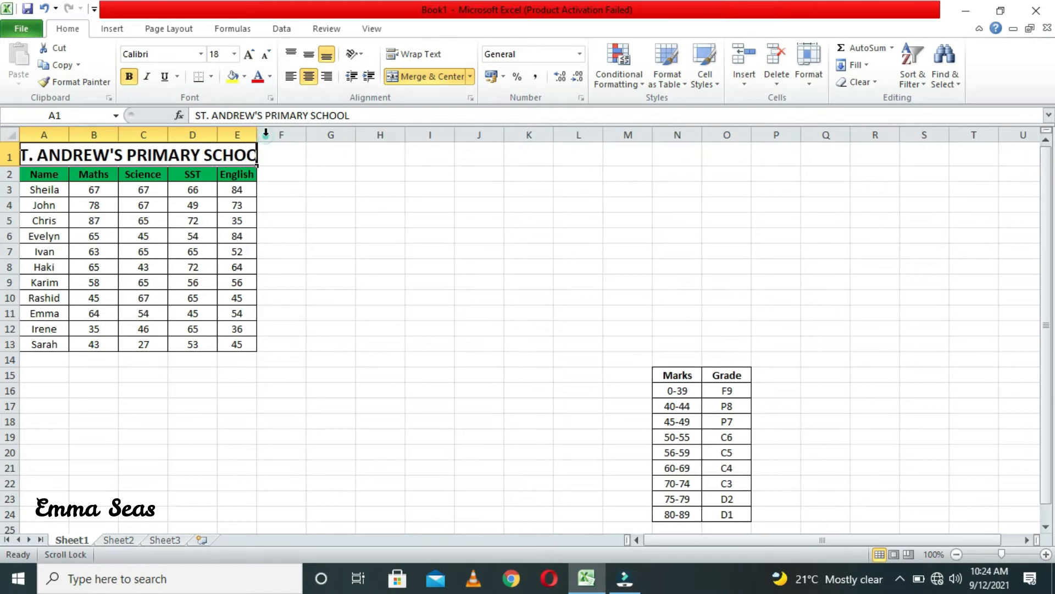
click(258, 135)
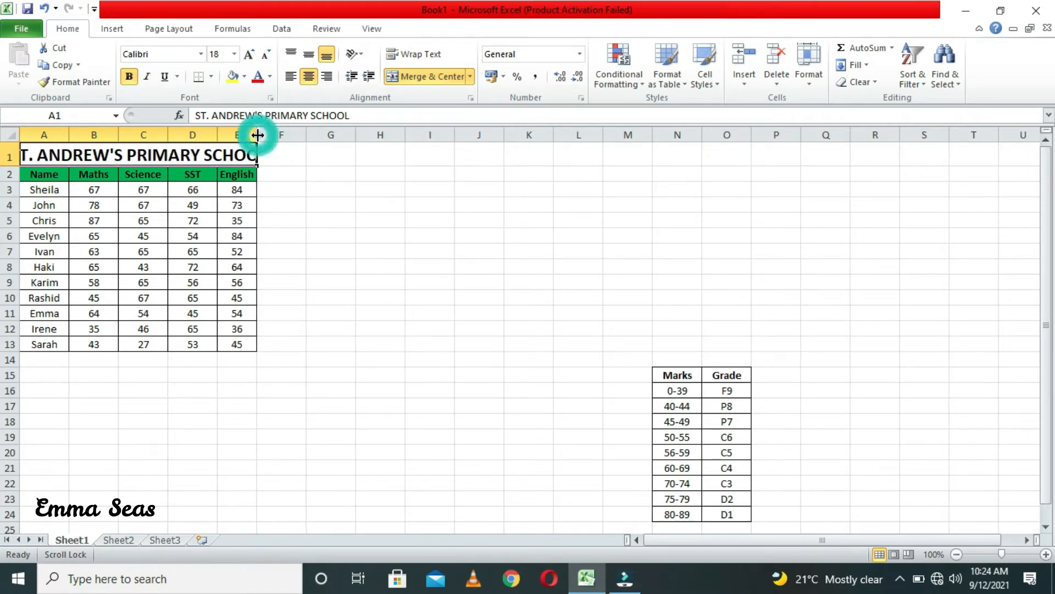
click(258, 135)
click(257, 135)
drag(258, 135, 309, 138)
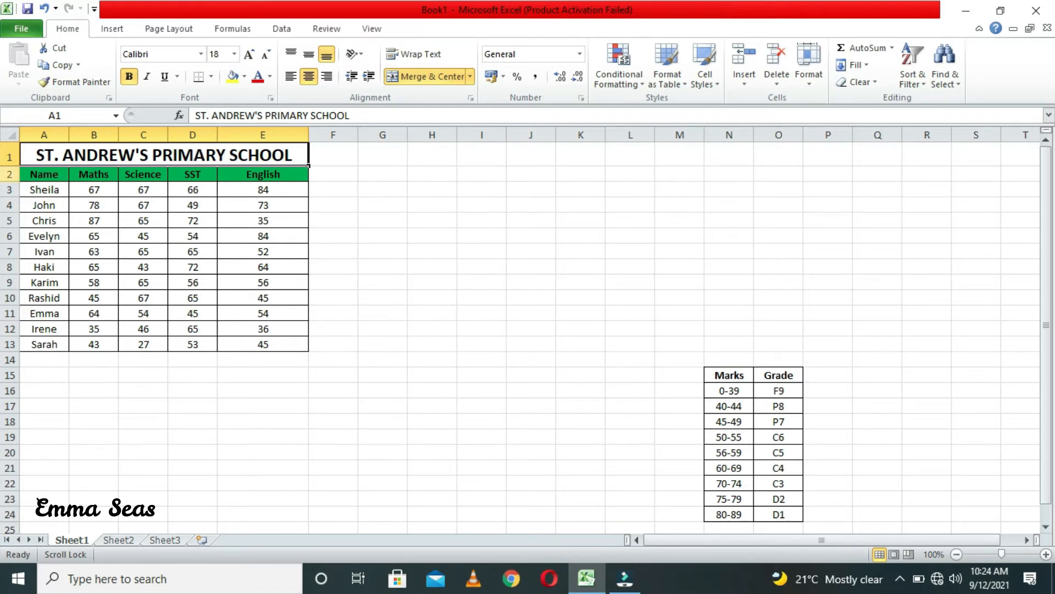
Insert a blank row between the school title and the column headers, and merge and center B2:E2.
right_click(10, 175)
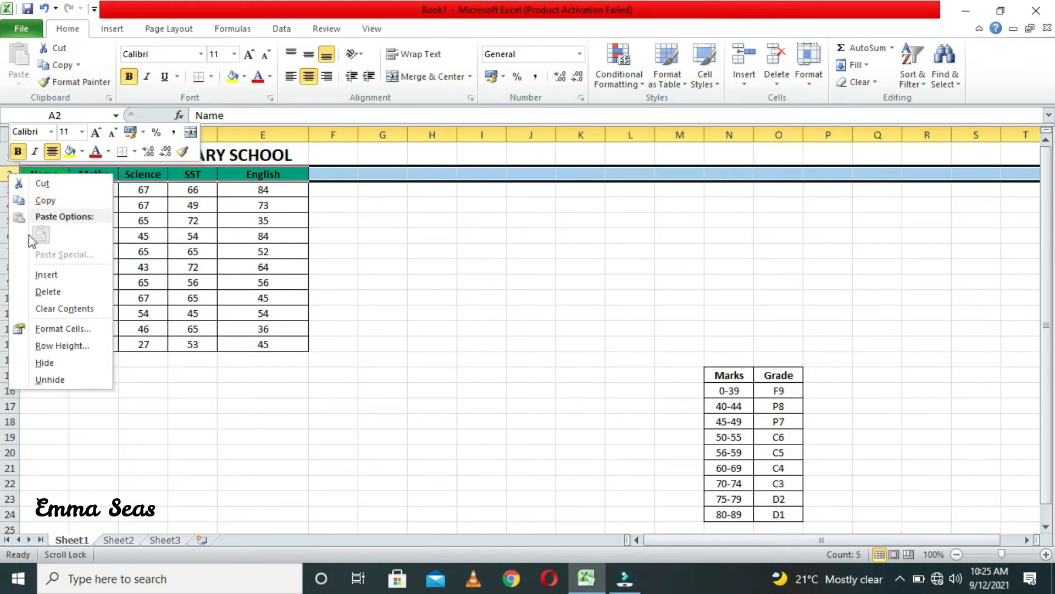
click(53, 275)
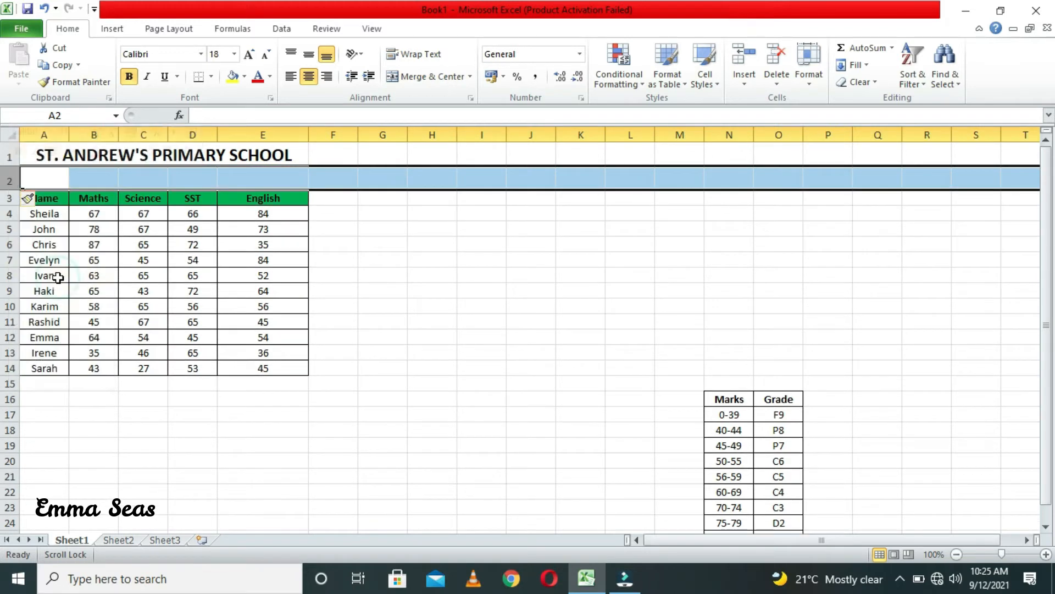
click(394, 291)
drag(97, 177, 247, 183)
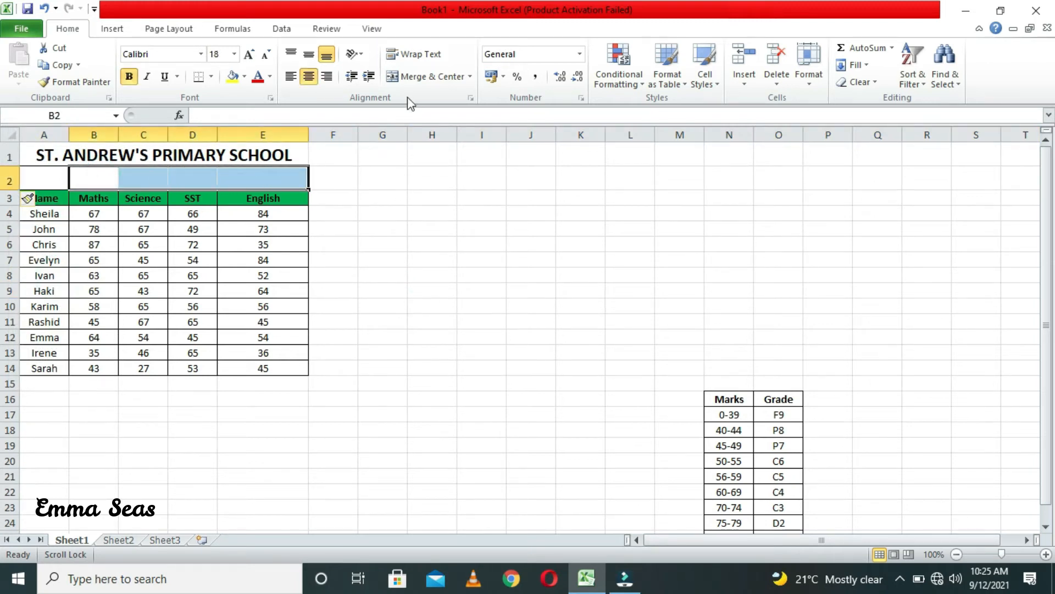
click(409, 78)
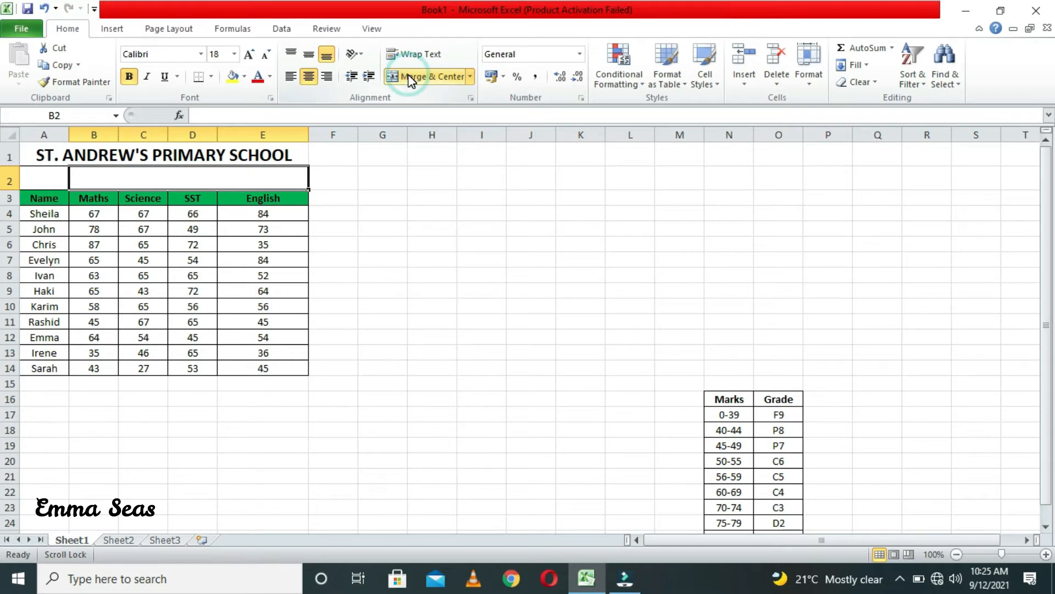
Enter the heading "Subjects" in the merged cell above the subject columns.
click(216, 117)
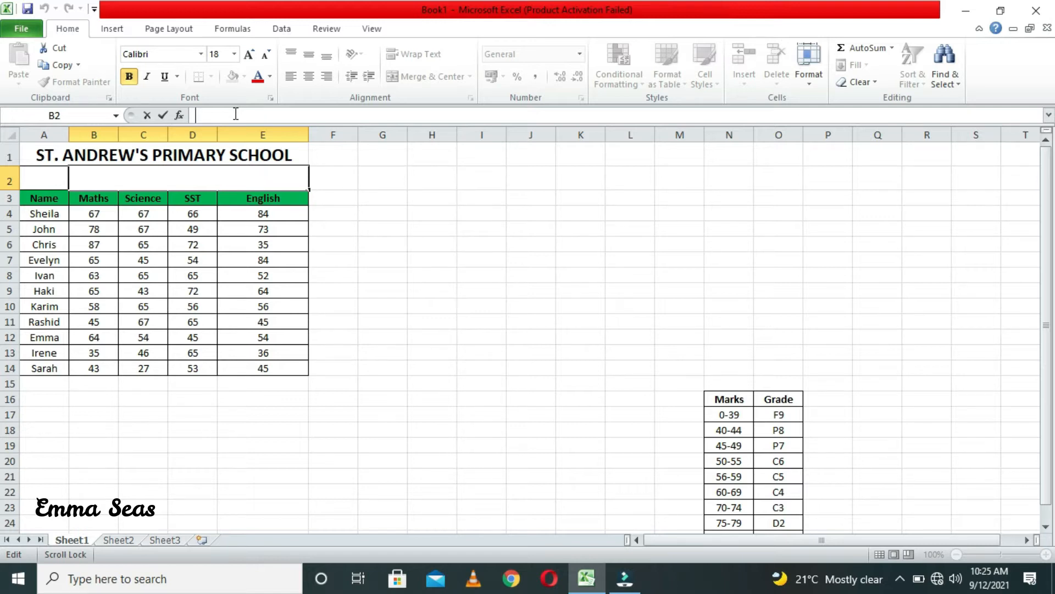
text(Subj)
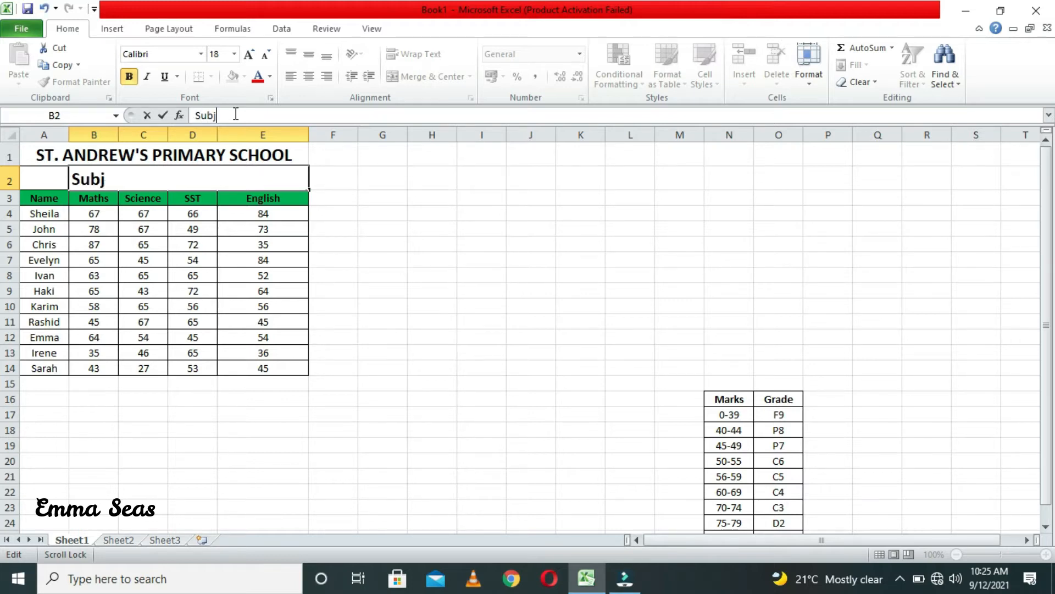
text(ects)
click(391, 188)
Reduce the "Subjects" heading to font size 14 and fill its cell with yellow.
click(204, 173)
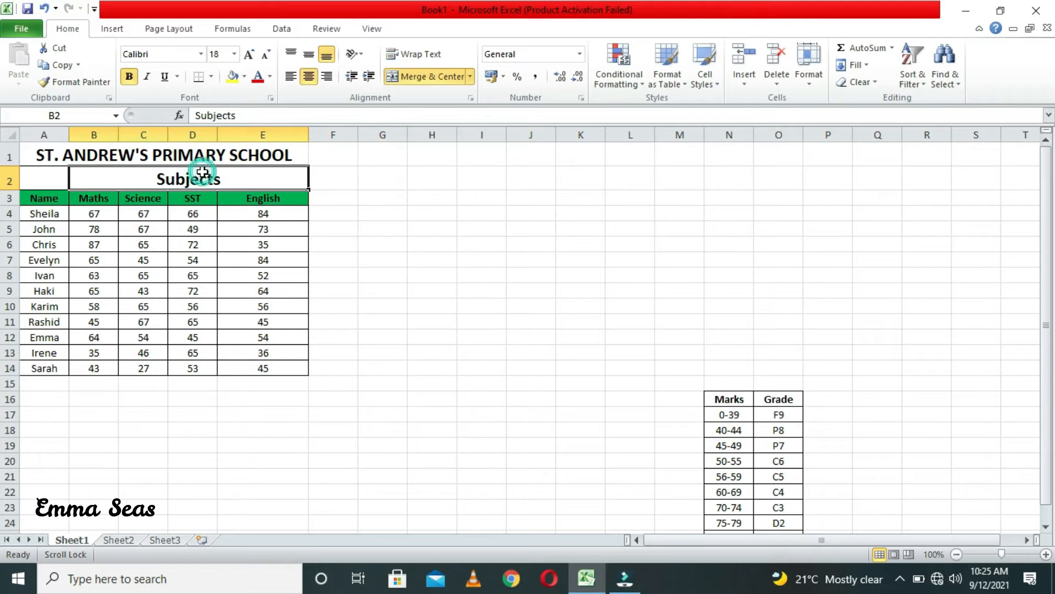
click(266, 54)
click(266, 54)
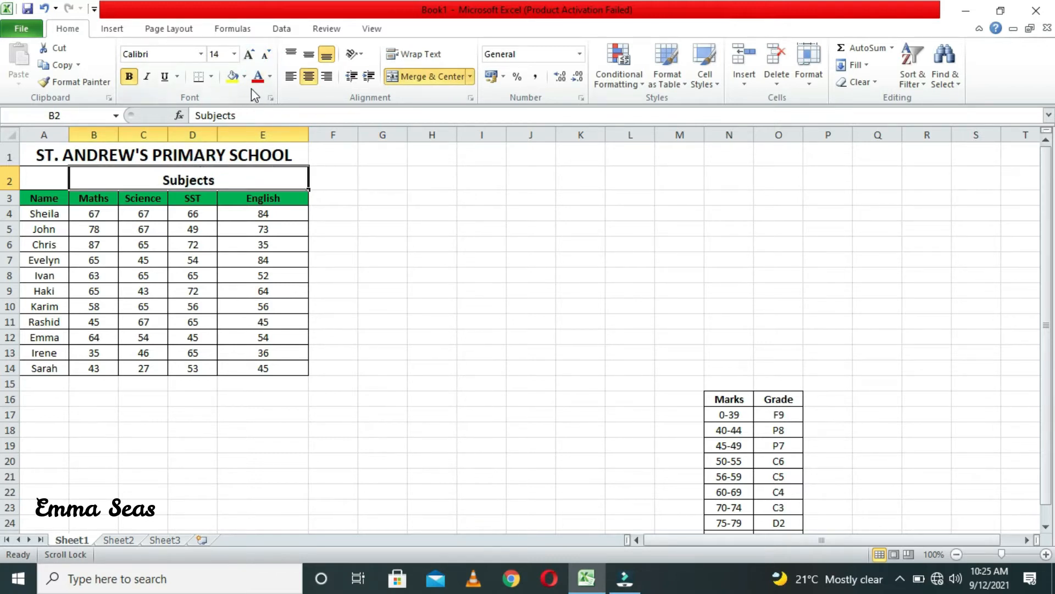
click(233, 81)
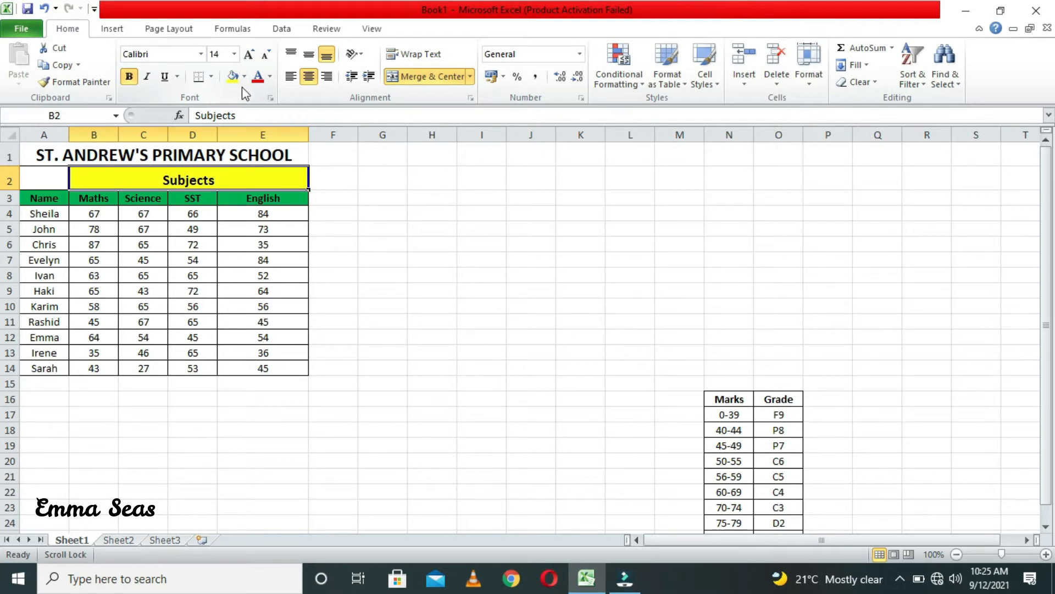
click(398, 283)
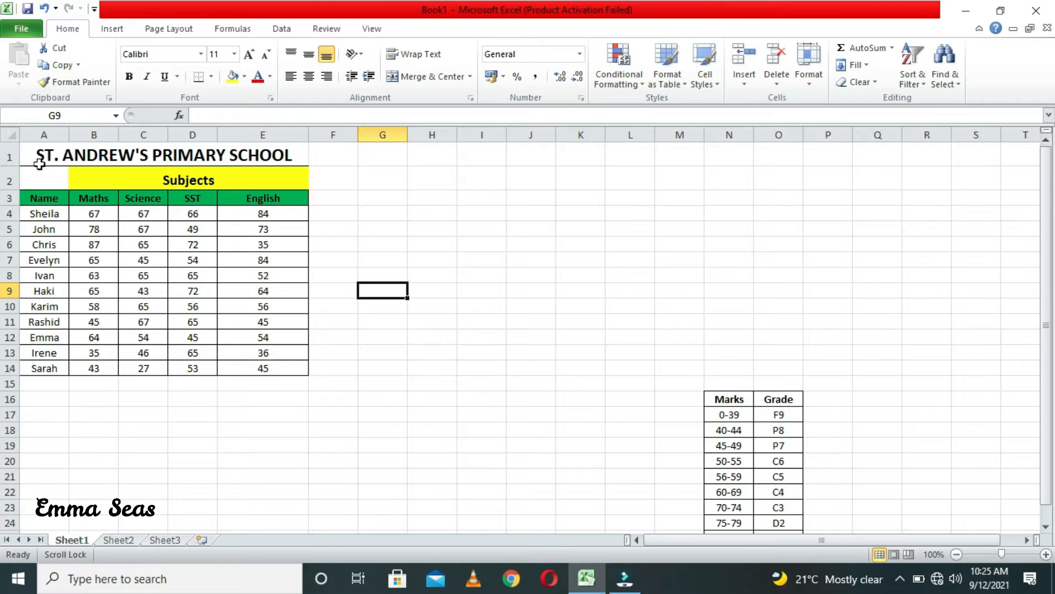
Insert a new column before the Name column and enter the header "No." in A3.
click(43, 134)
right_click(44, 137)
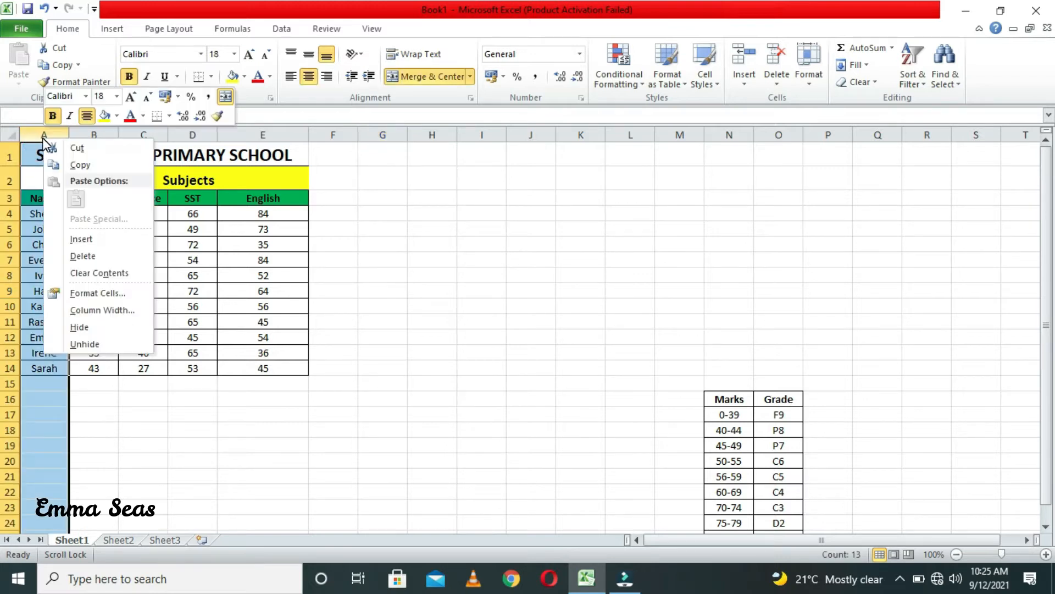
click(72, 241)
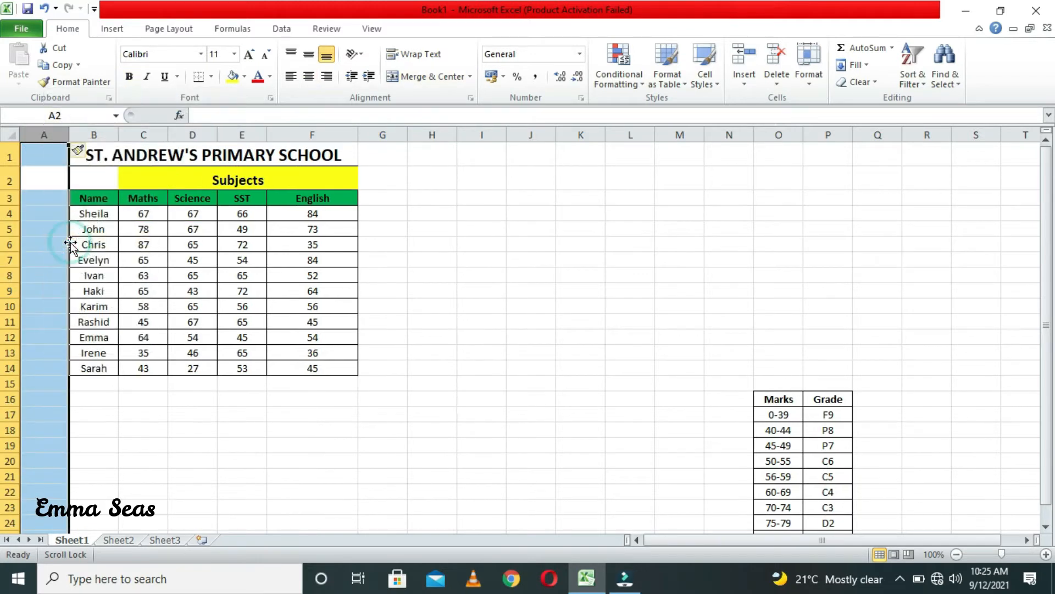
click(43, 197)
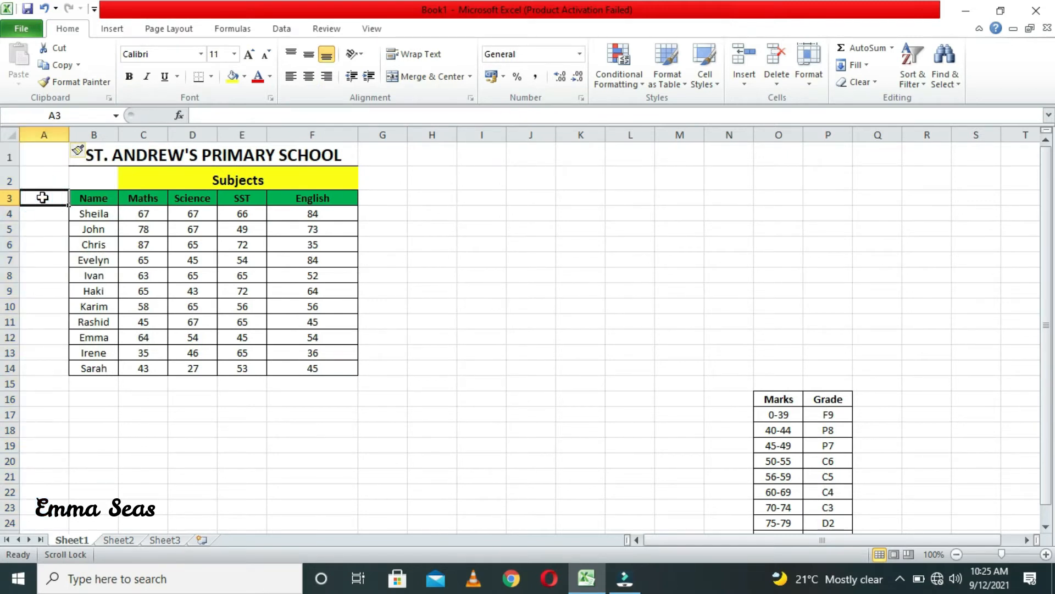
text(N)
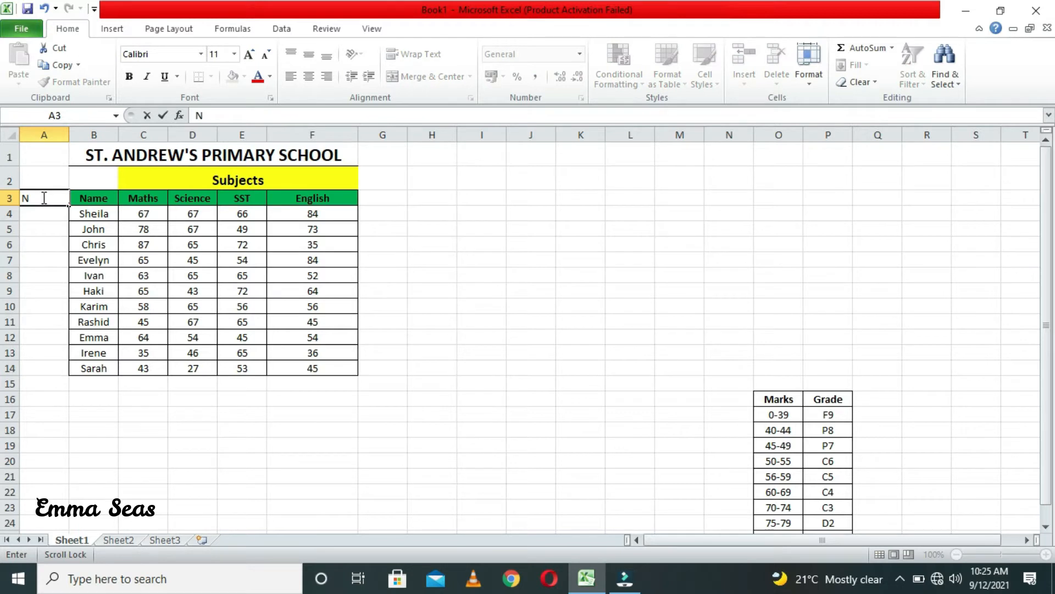
text(o.)
Enter the numbers 1 and 2 in A4 and A5 for the first two pupils.
click(35, 217)
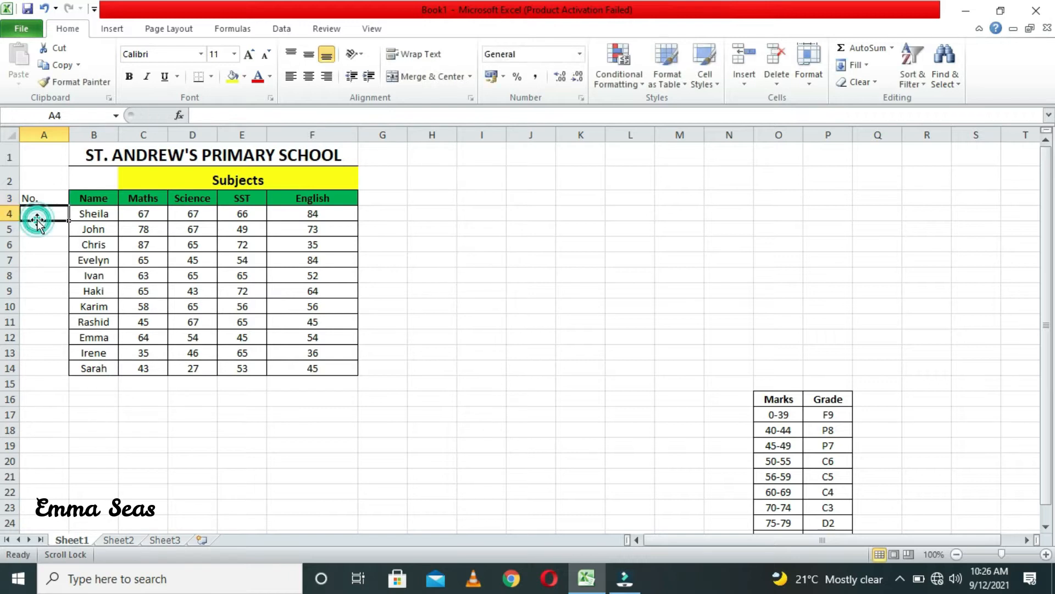
text(1)
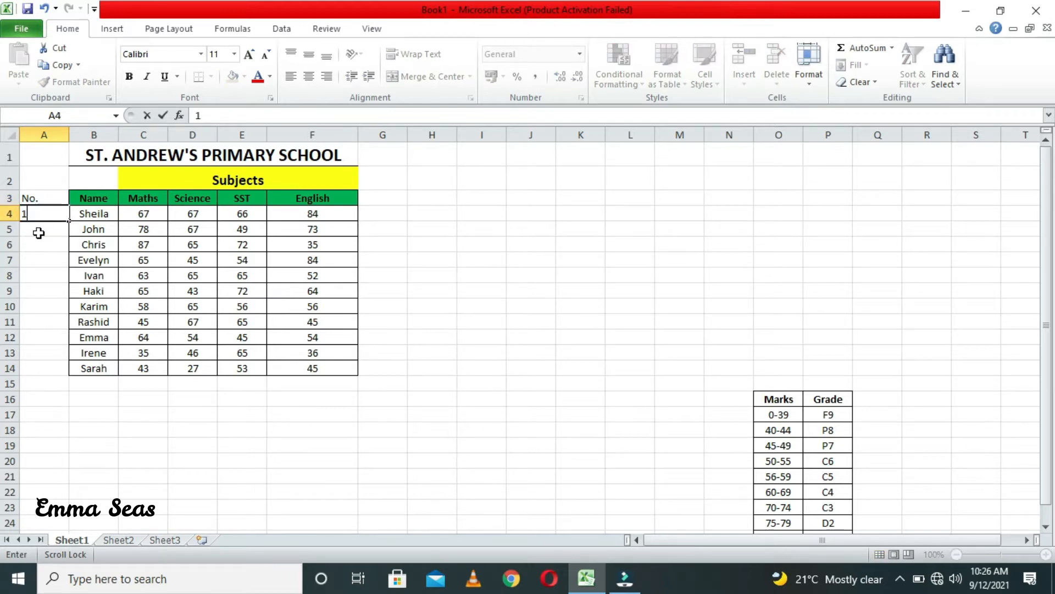
click(39, 236)
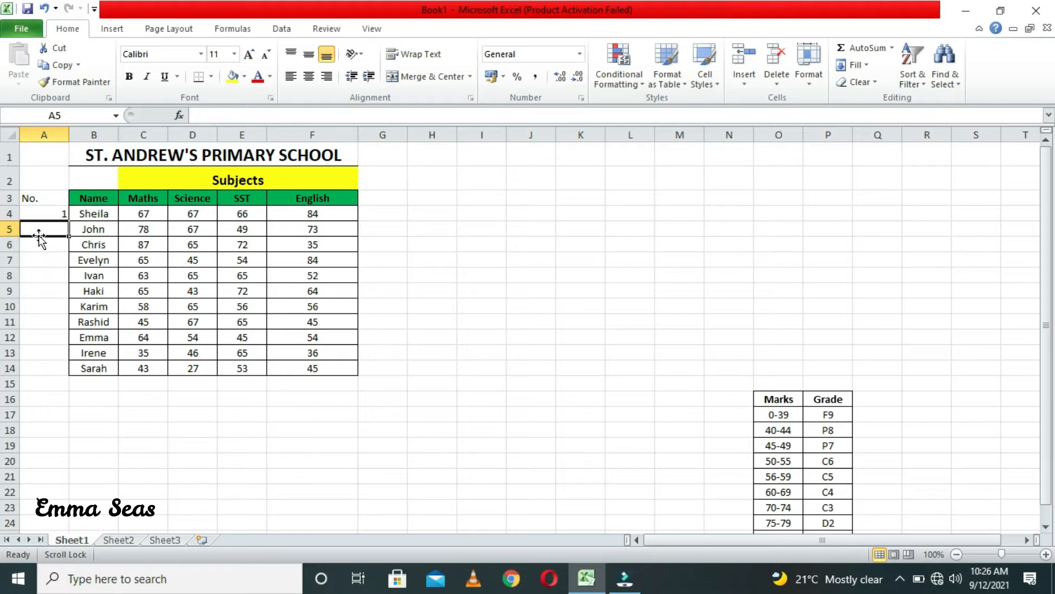
text(2)
click(47, 259)
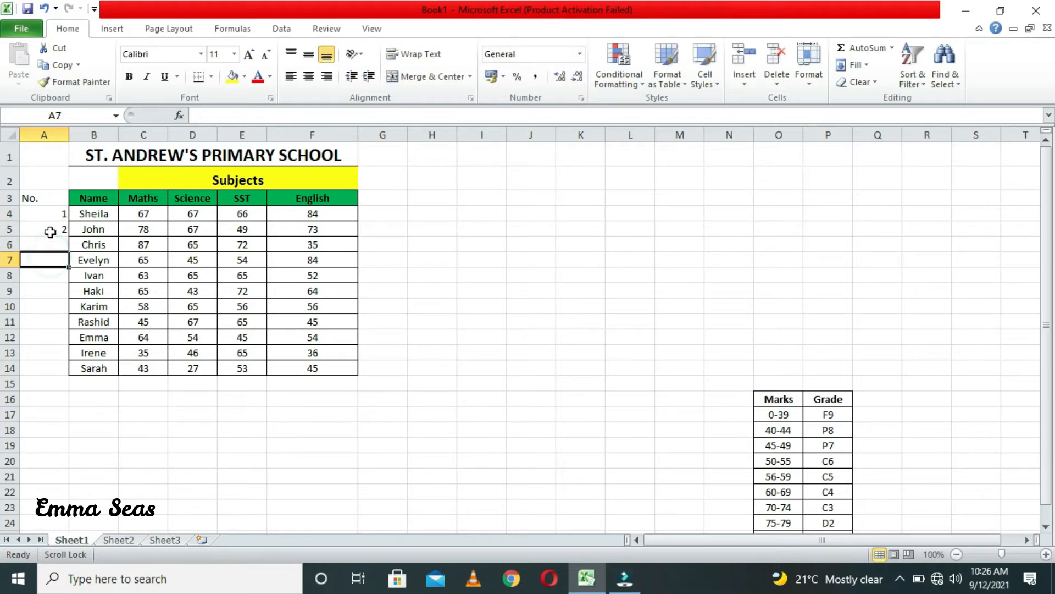
Auto-fit the width of the "No." column, then widen it slightly.
double_click(68, 134)
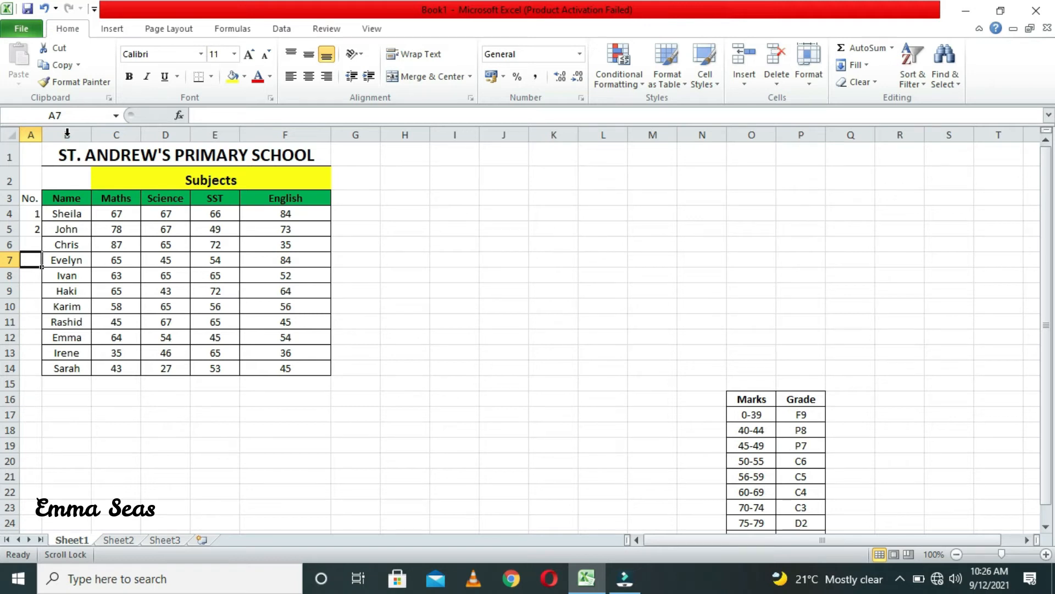
drag(42, 134, 50, 137)
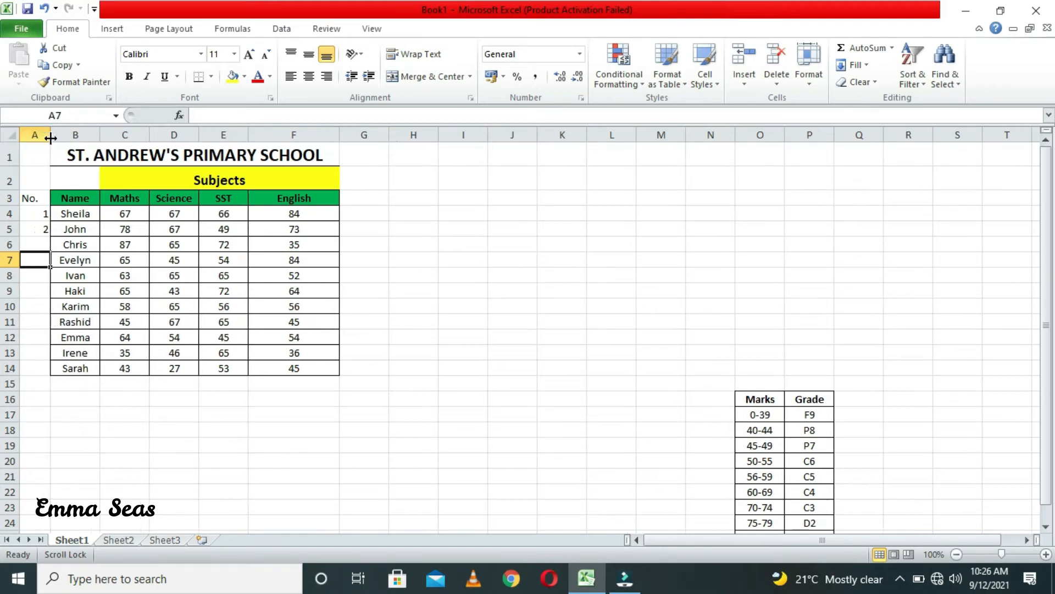
Extend the number series from A4:A5 down through A14 so every pupil is numbered.
drag(38, 213, 40, 226)
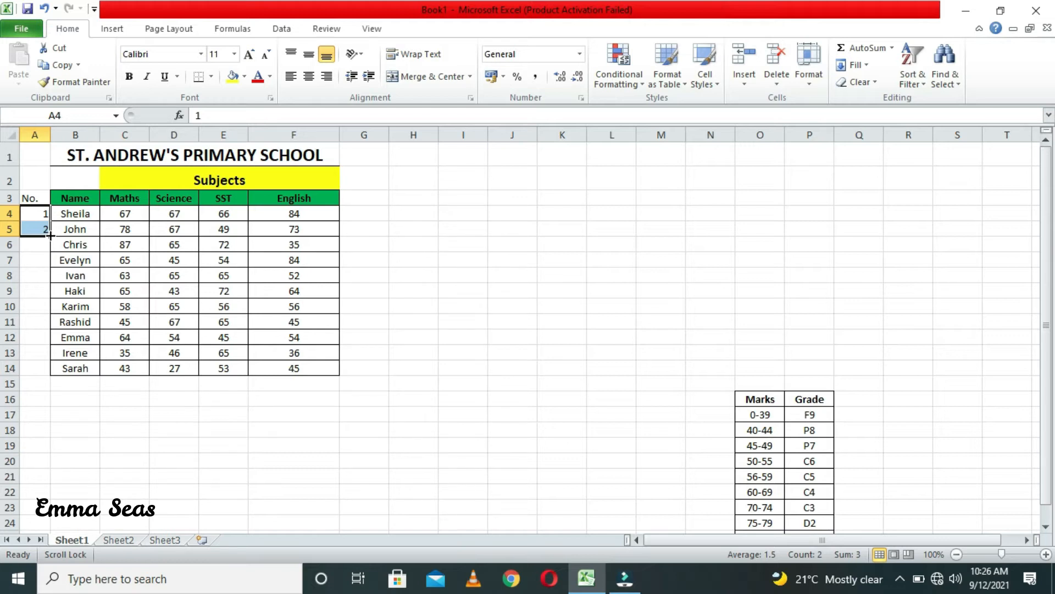
double_click(50, 236)
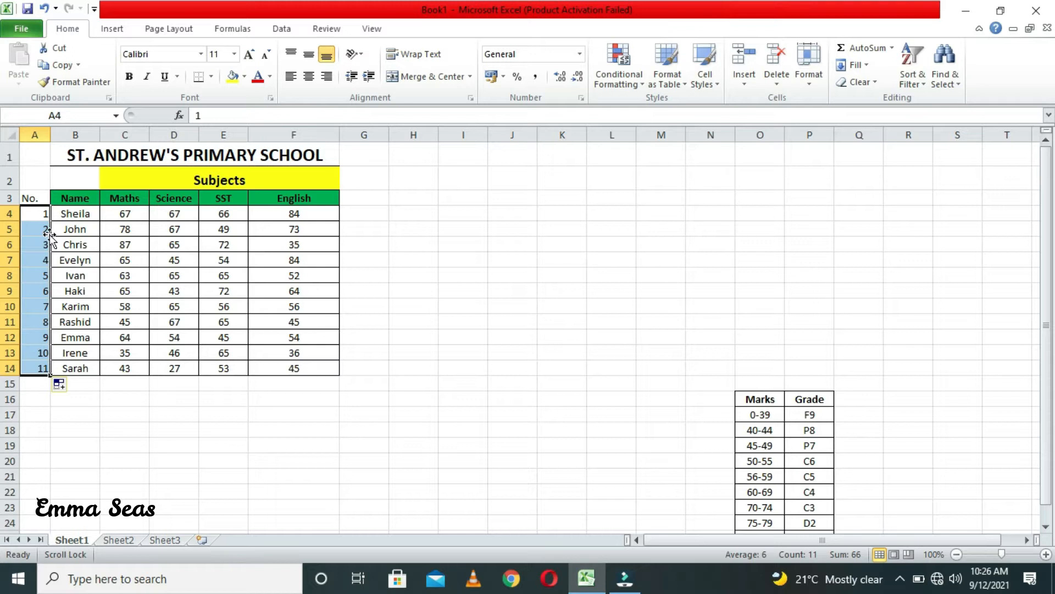
click(481, 247)
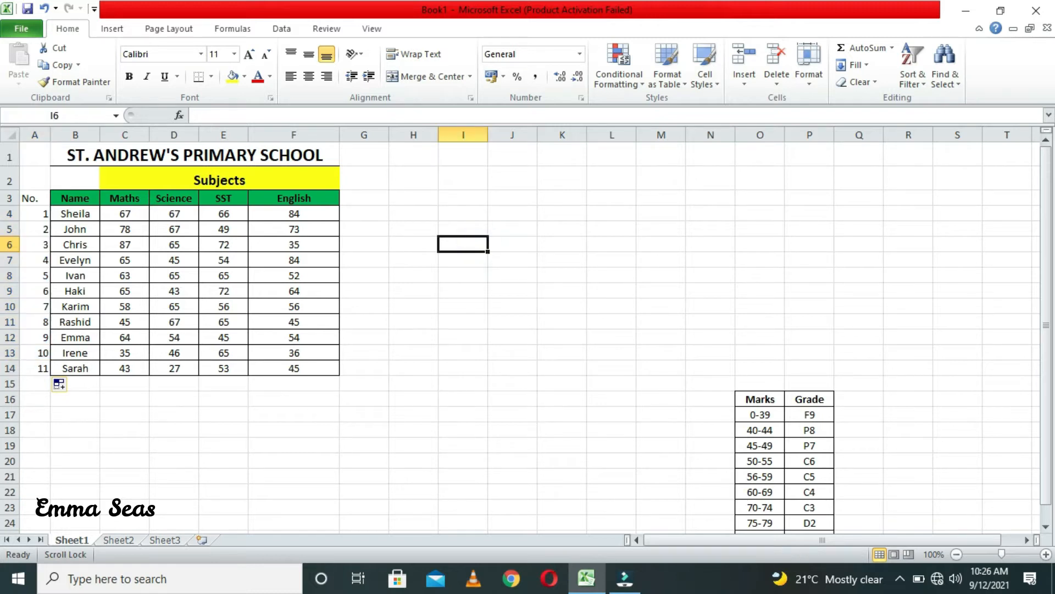
Make the "No." header in A3 bold.
click(34, 197)
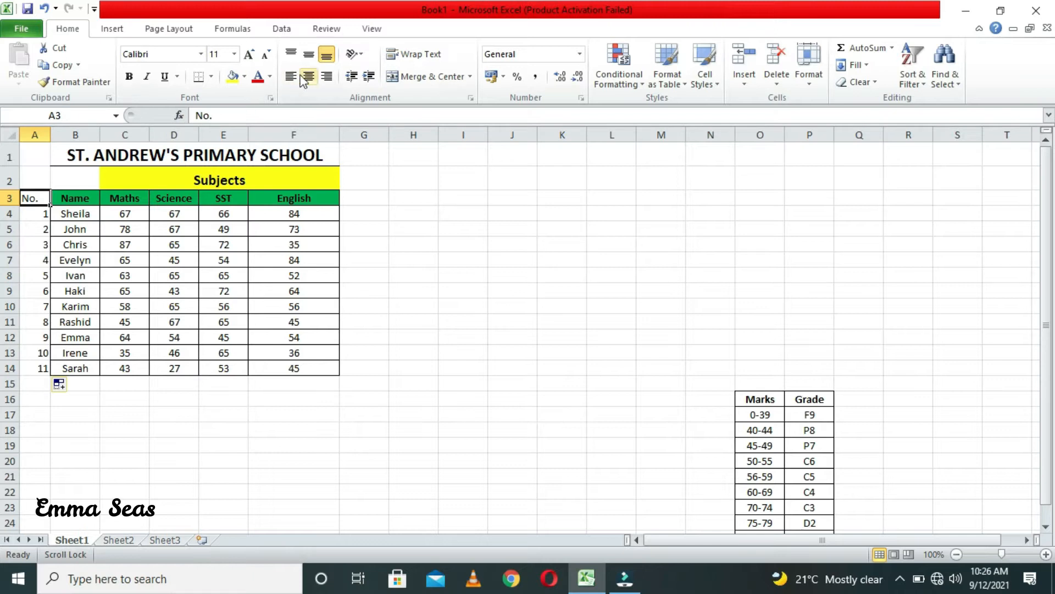
click(129, 76)
click(490, 290)
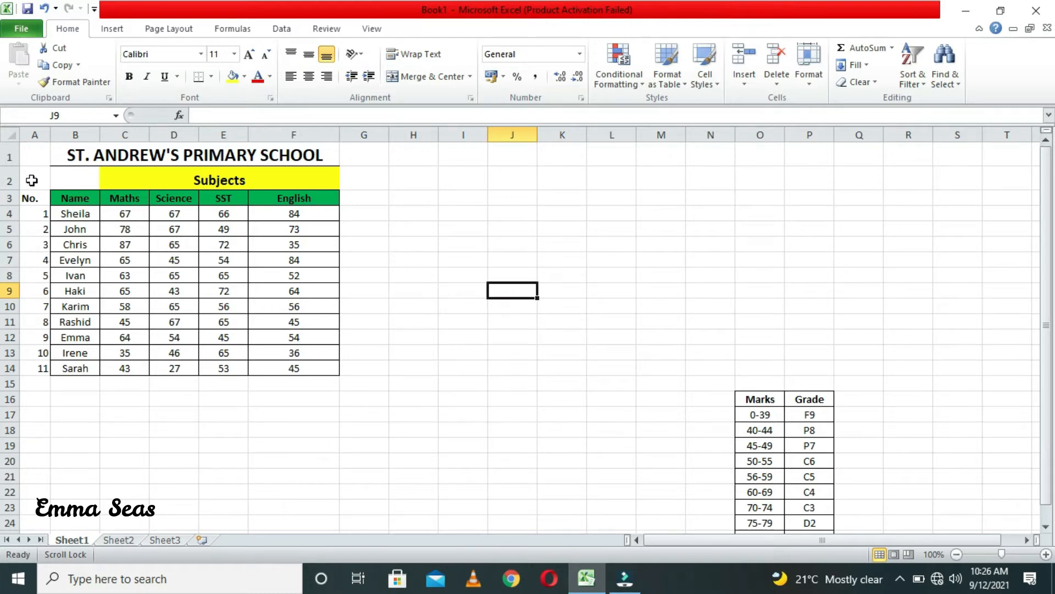
Apply all borders to the numbering column range A2:A14 and to the merged "Subjects" heading.
drag(36, 172, 32, 363)
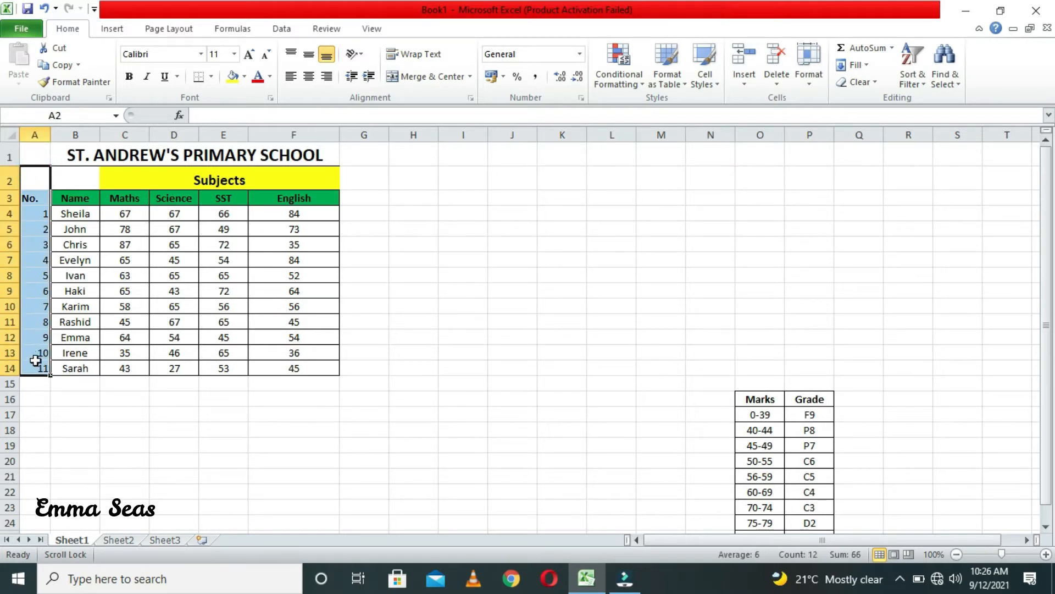
right_click(211, 78)
click(187, 81)
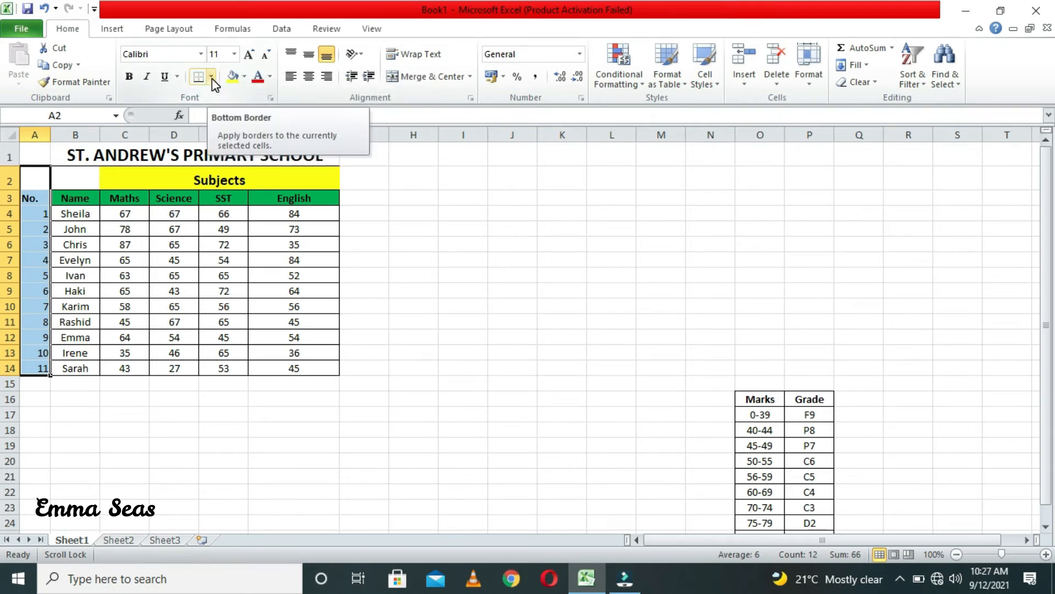
click(213, 78)
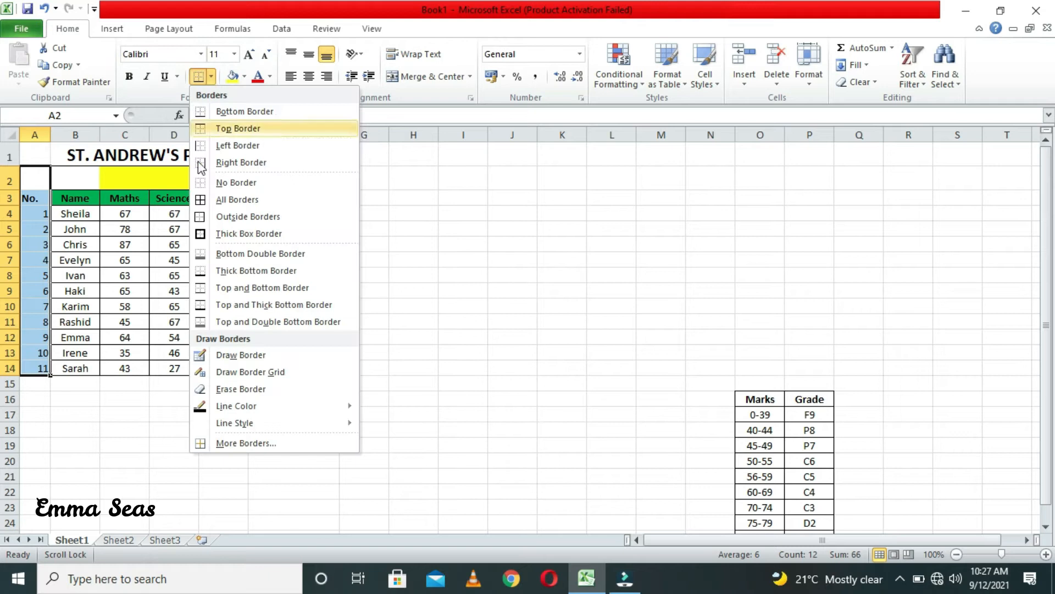
click(234, 201)
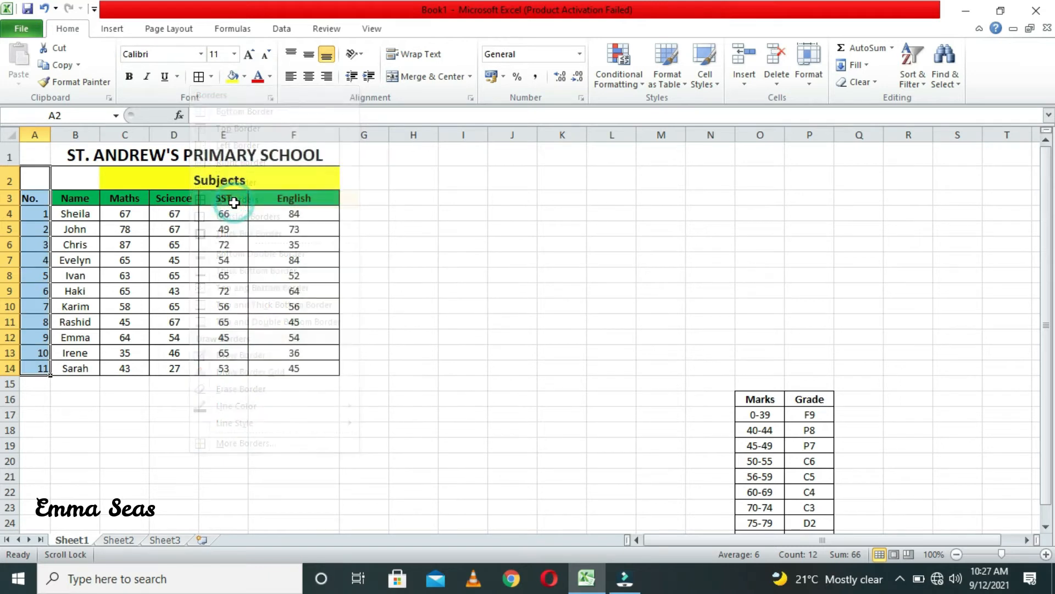
click(348, 242)
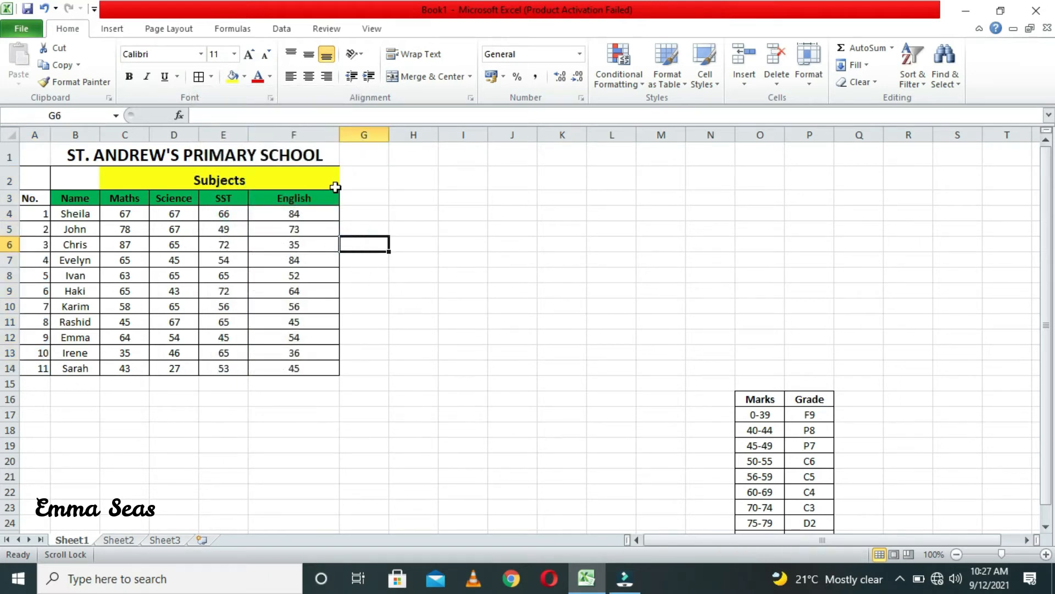
click(332, 179)
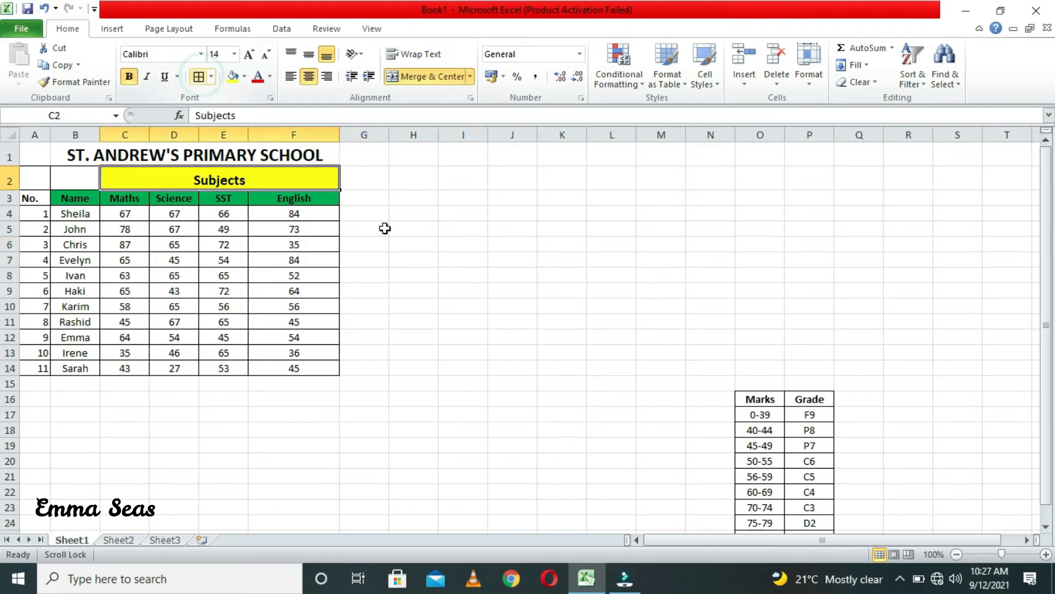
click(528, 367)
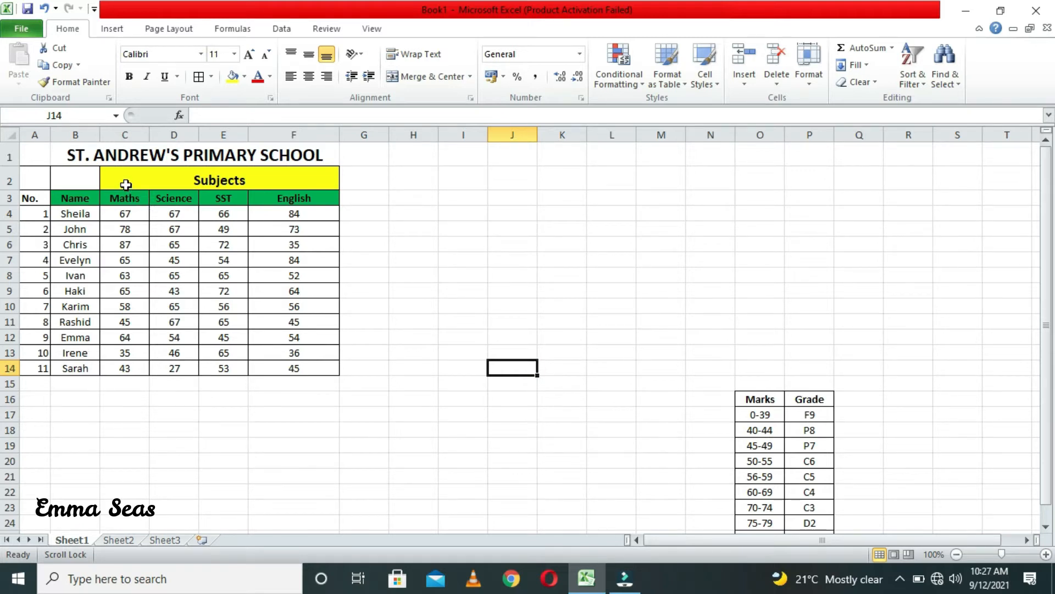
Remove all borders from the empty cell A2 above the "No." header.
drag(38, 182, 57, 182)
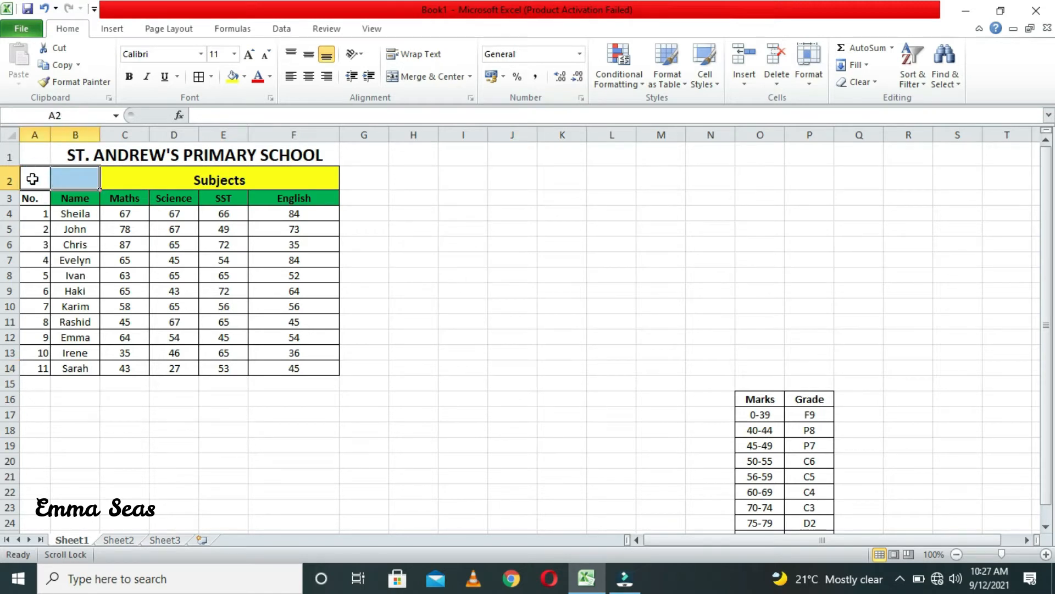
click(34, 178)
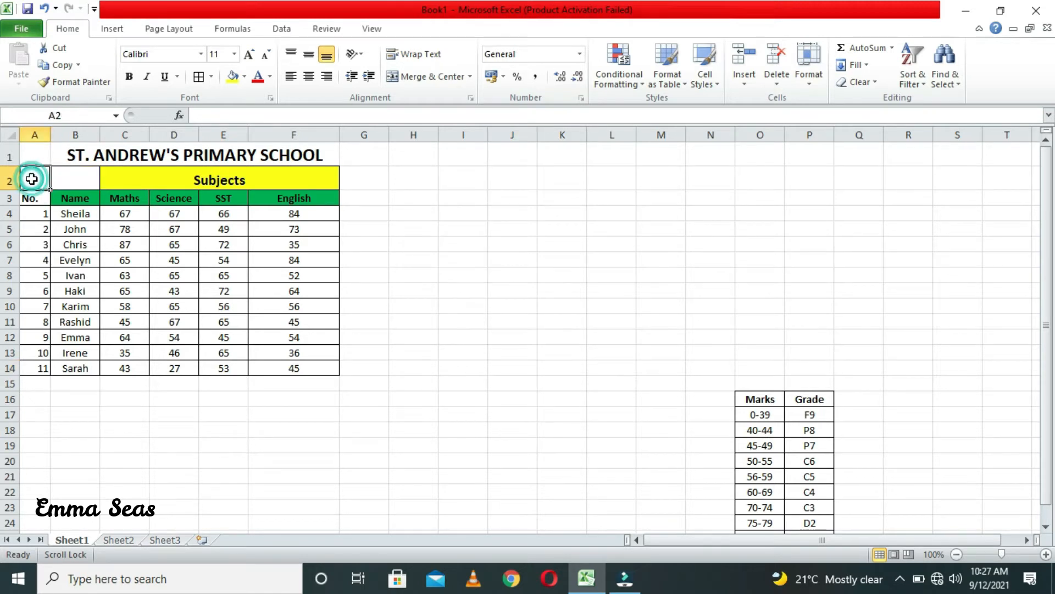
click(211, 77)
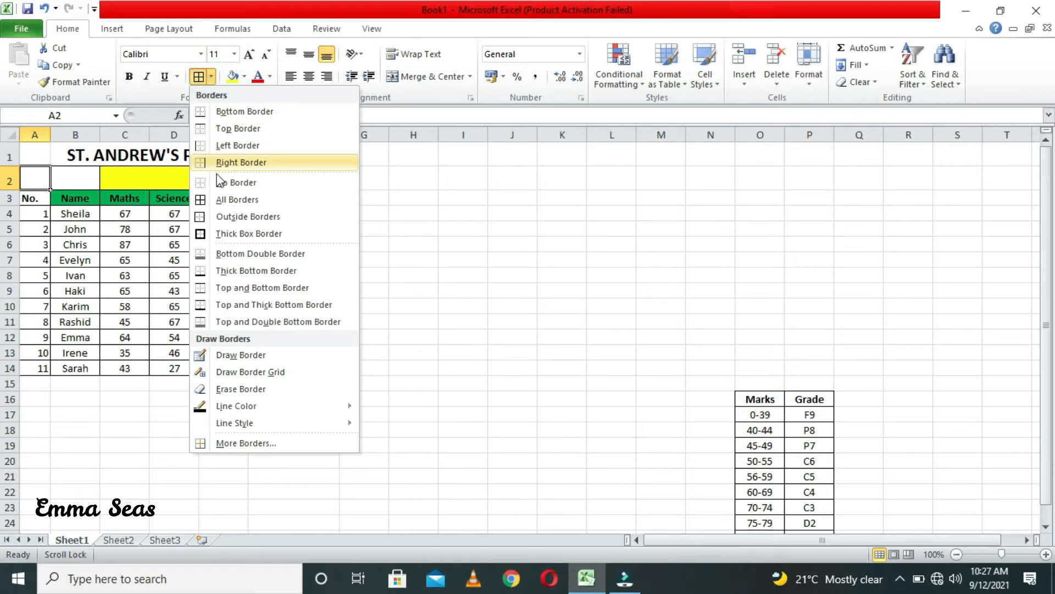
click(231, 181)
click(486, 325)
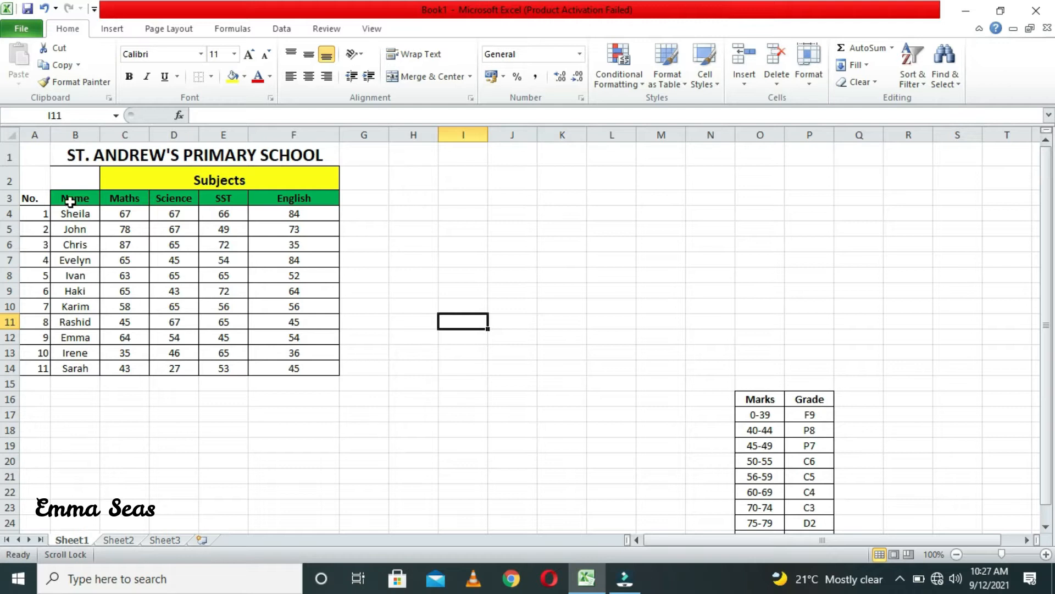
Apply all borders to the "No." header cell A3.
click(30, 209)
click(33, 198)
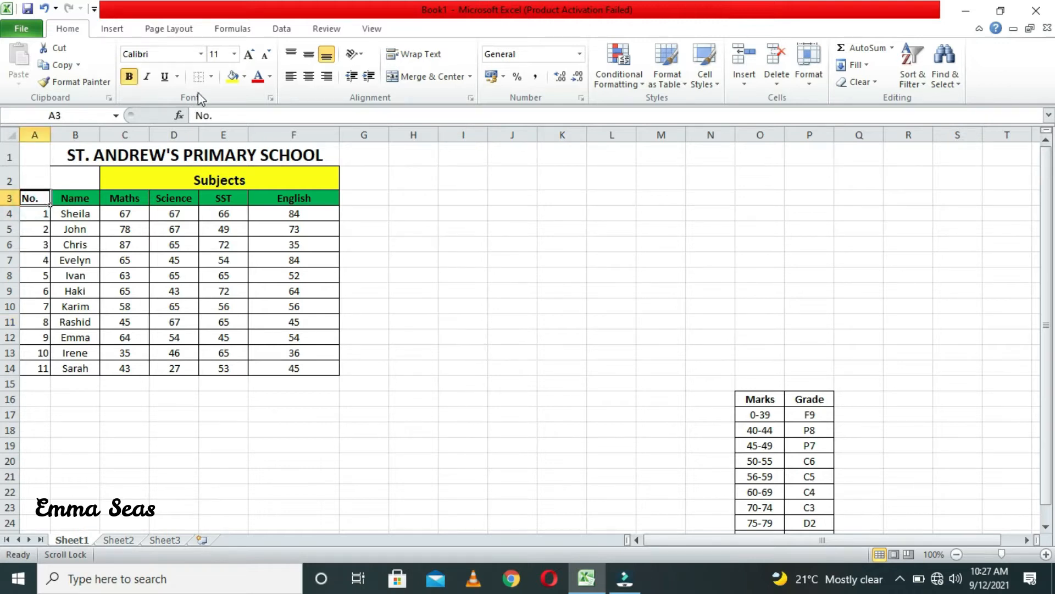
click(211, 74)
click(228, 200)
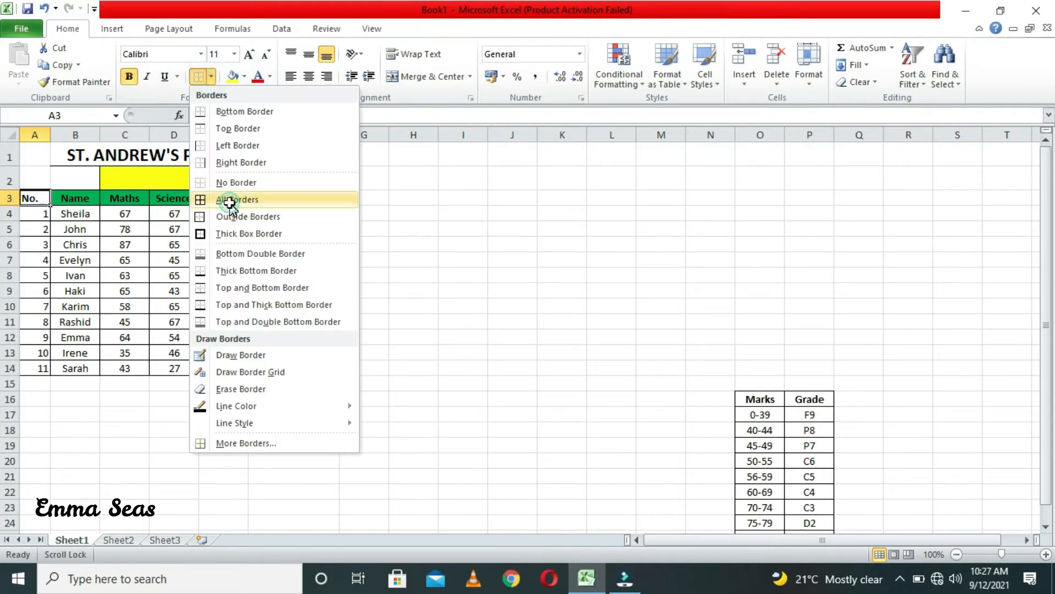
click(422, 297)
click(585, 402)
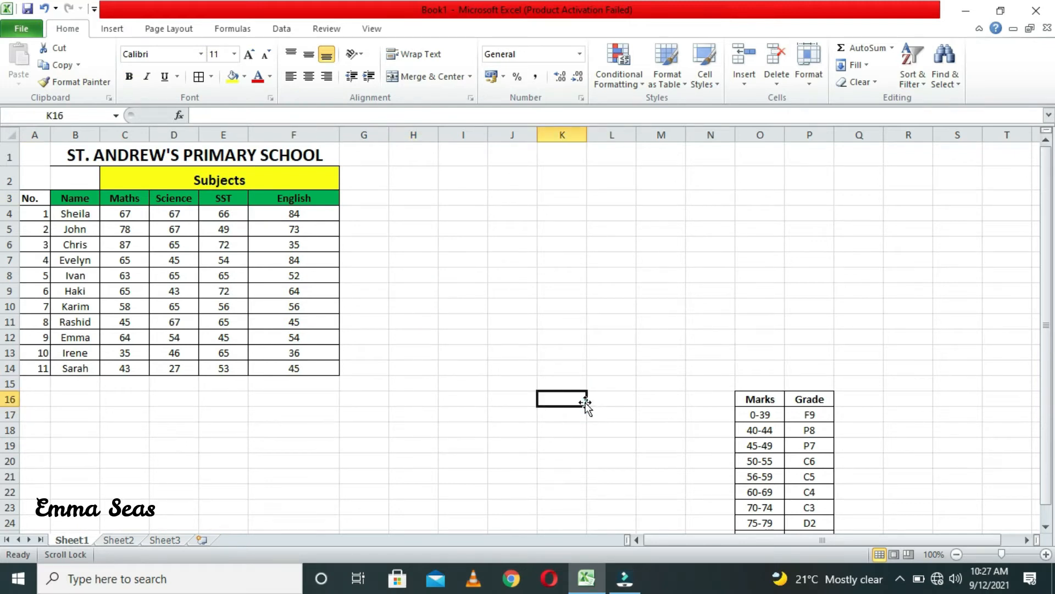
Try to clear the line above the empty cell B2 with the Top Border option.
click(64, 170)
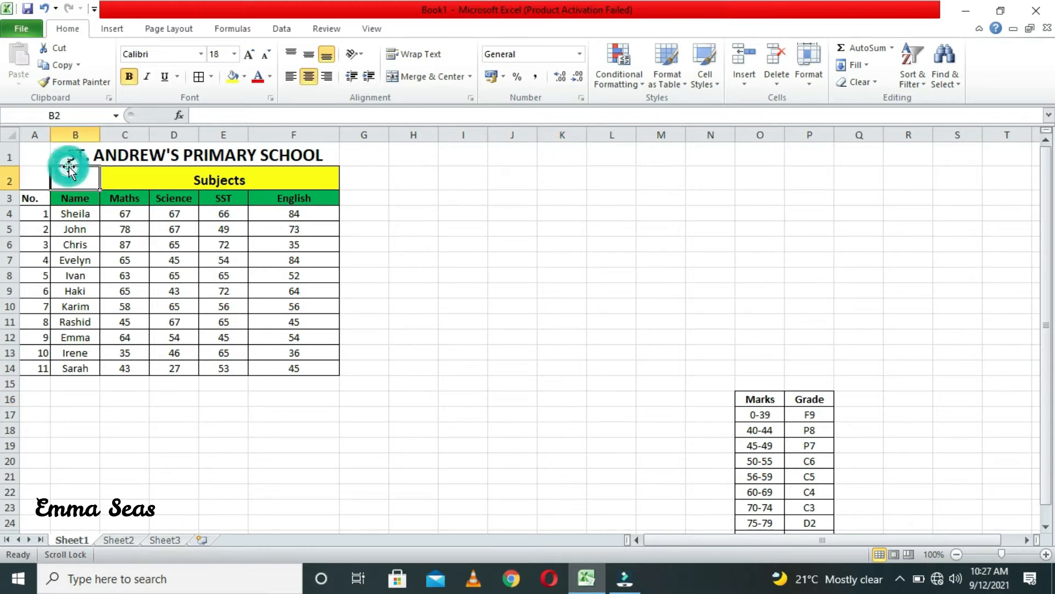
click(212, 77)
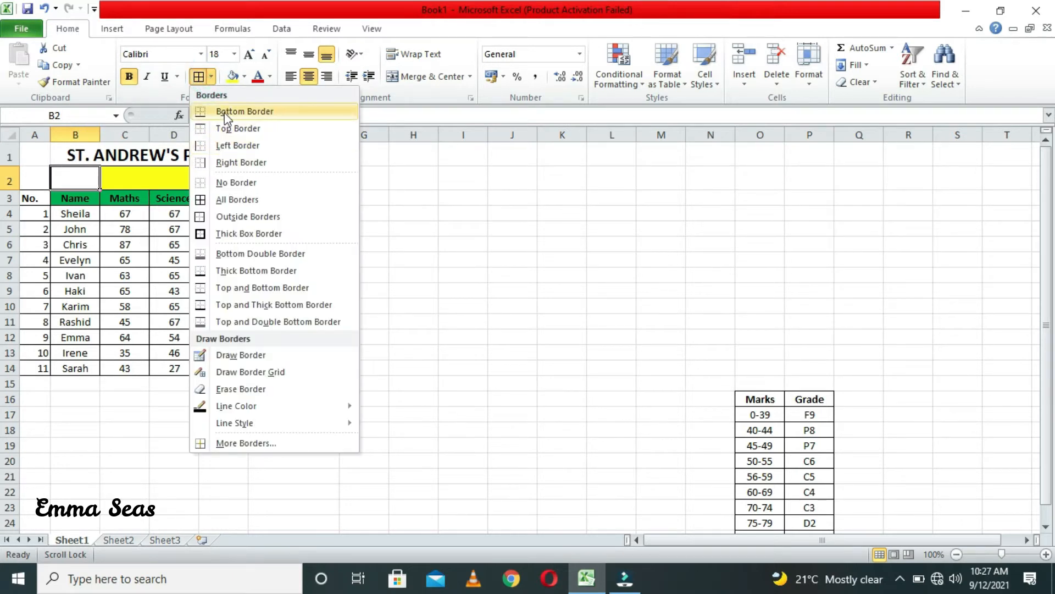
click(227, 130)
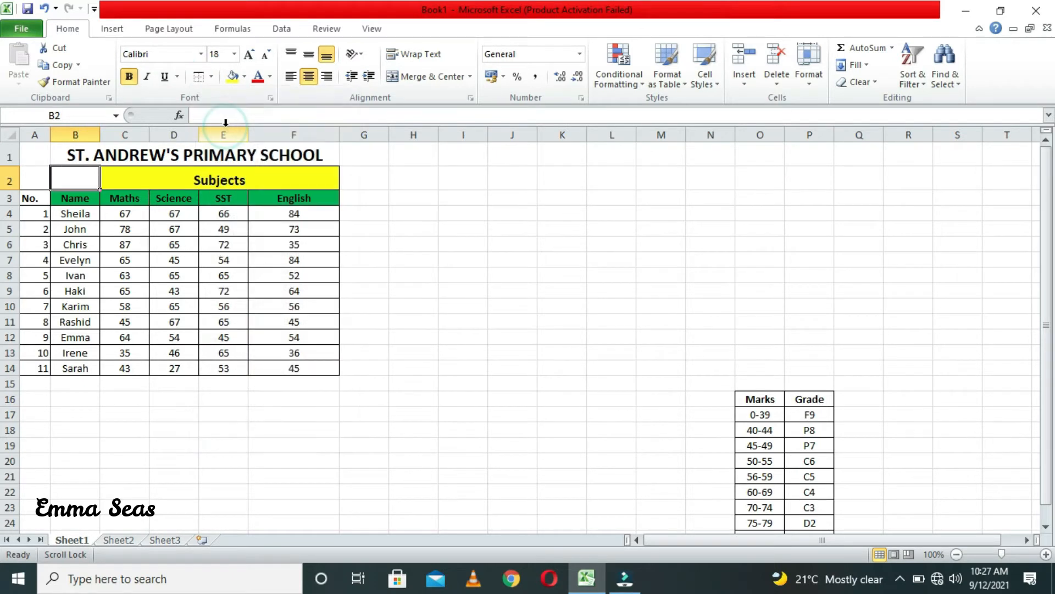
click(461, 382)
Try the Bottom Border option on the merged school title cell, then set it to No Border.
click(75, 164)
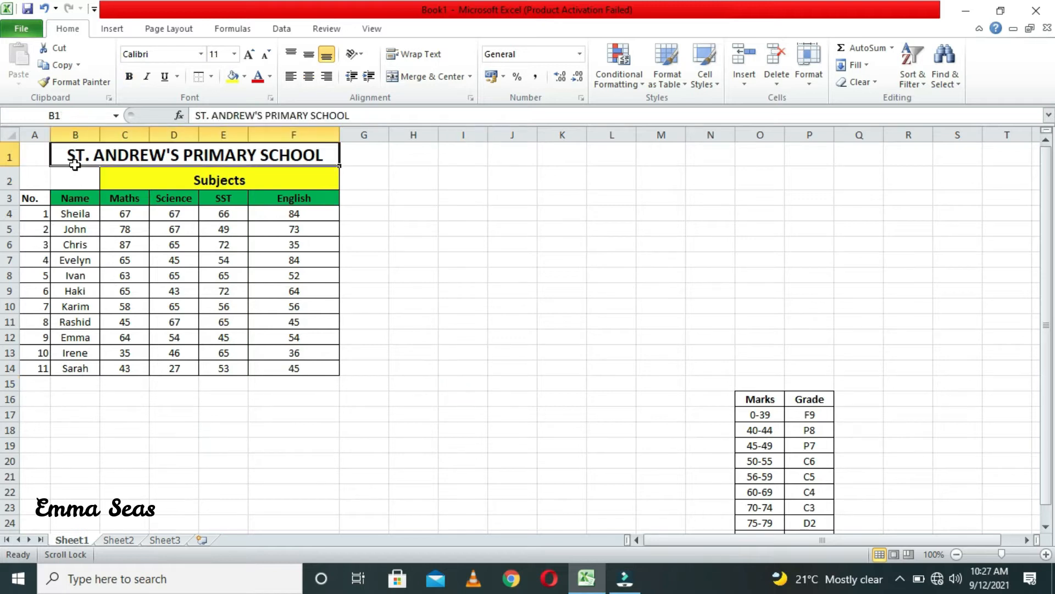
click(212, 77)
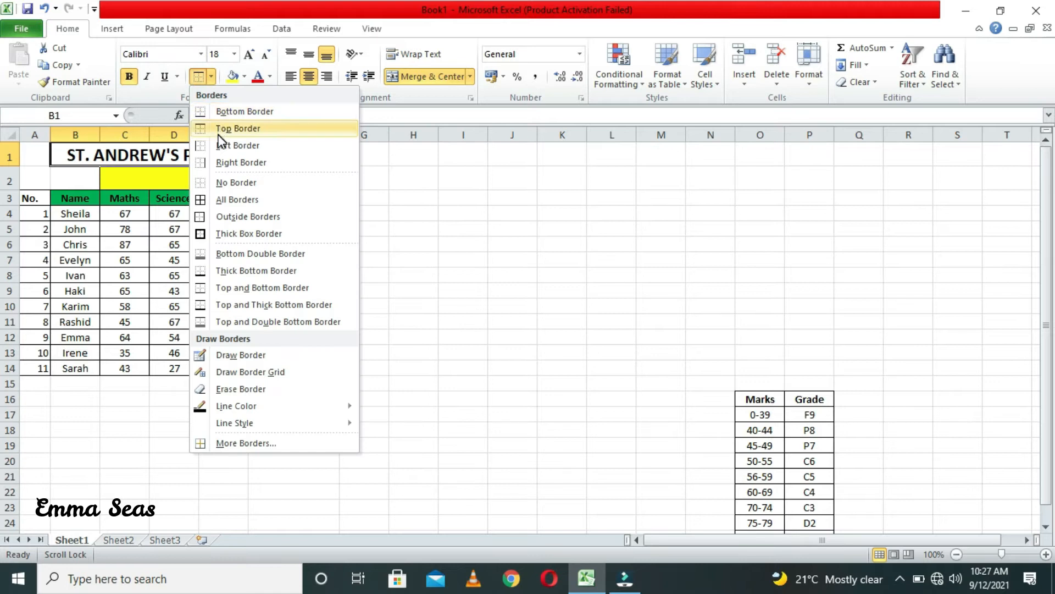
click(220, 111)
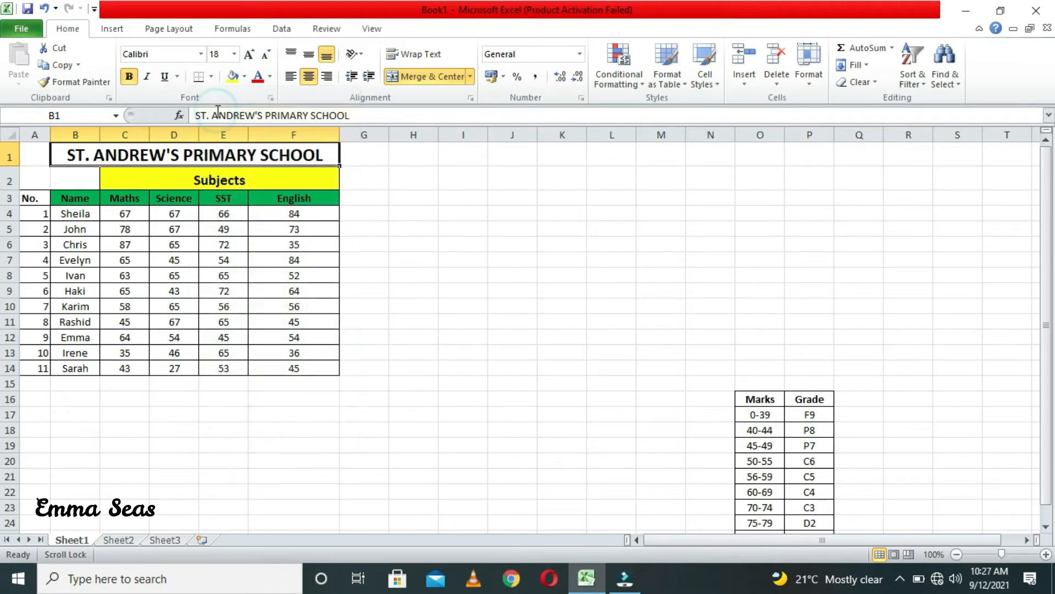
click(211, 77)
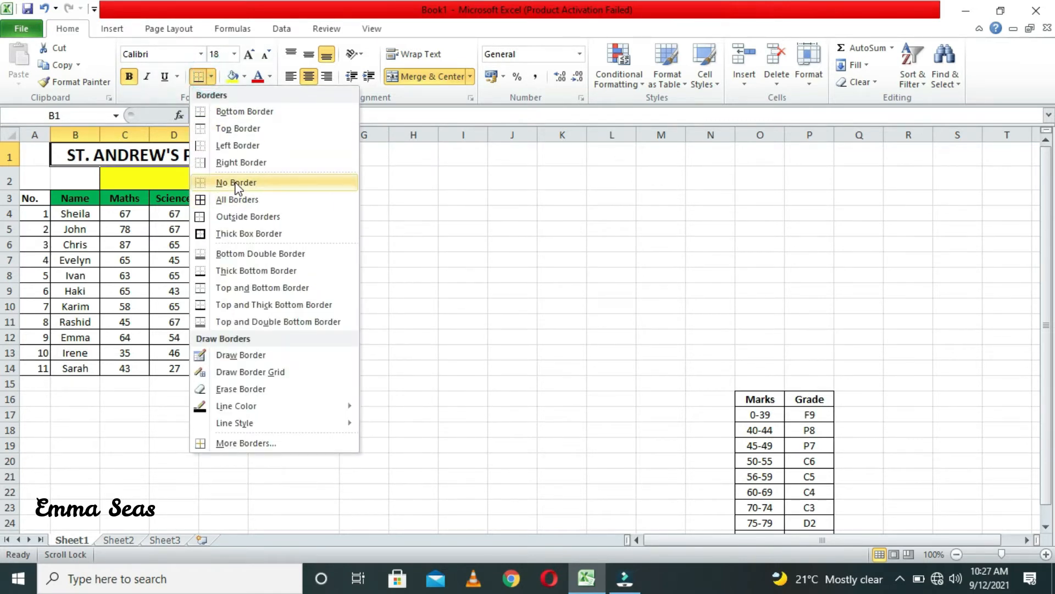
click(236, 182)
click(418, 245)
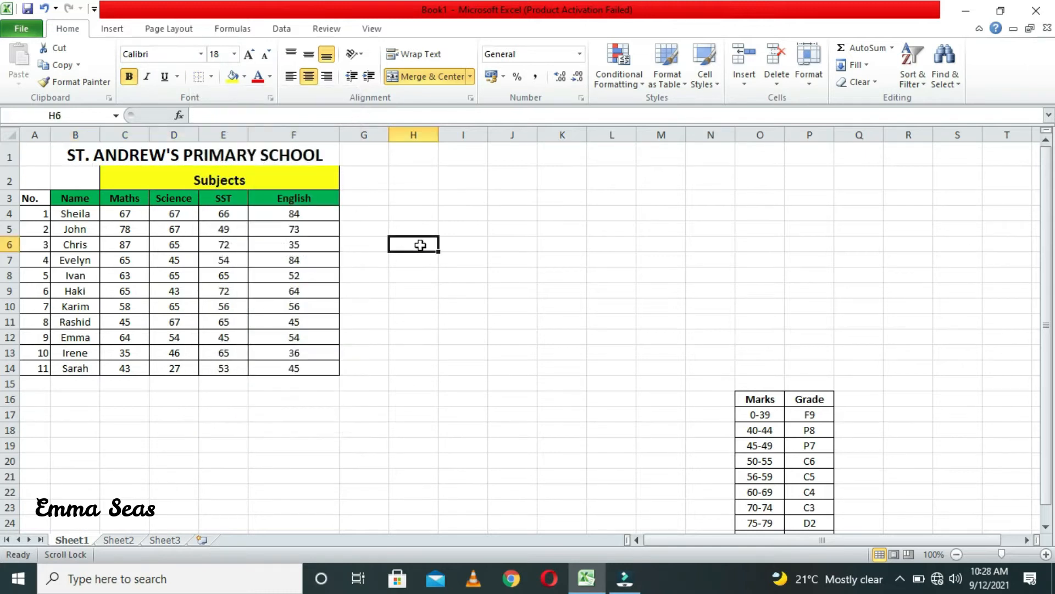
Apply all borders to the merged "Subjects" heading again.
click(241, 187)
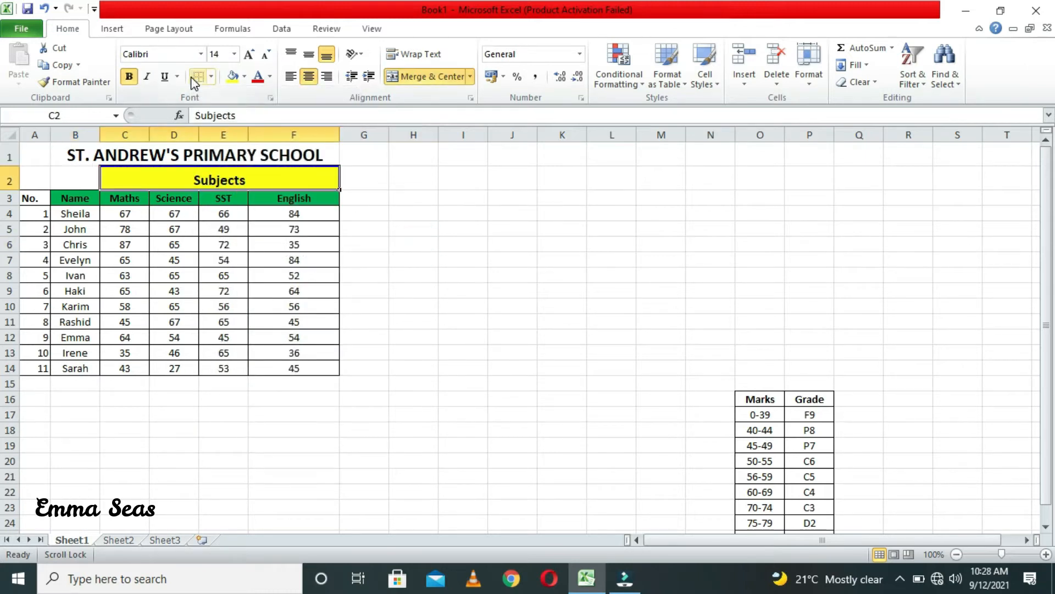
click(211, 77)
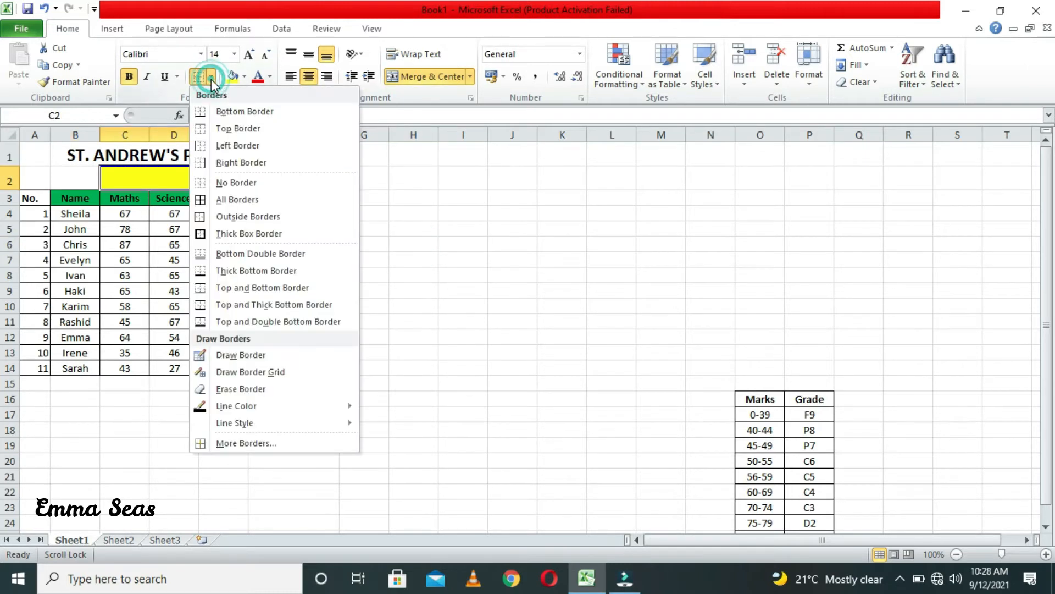
click(206, 199)
click(444, 241)
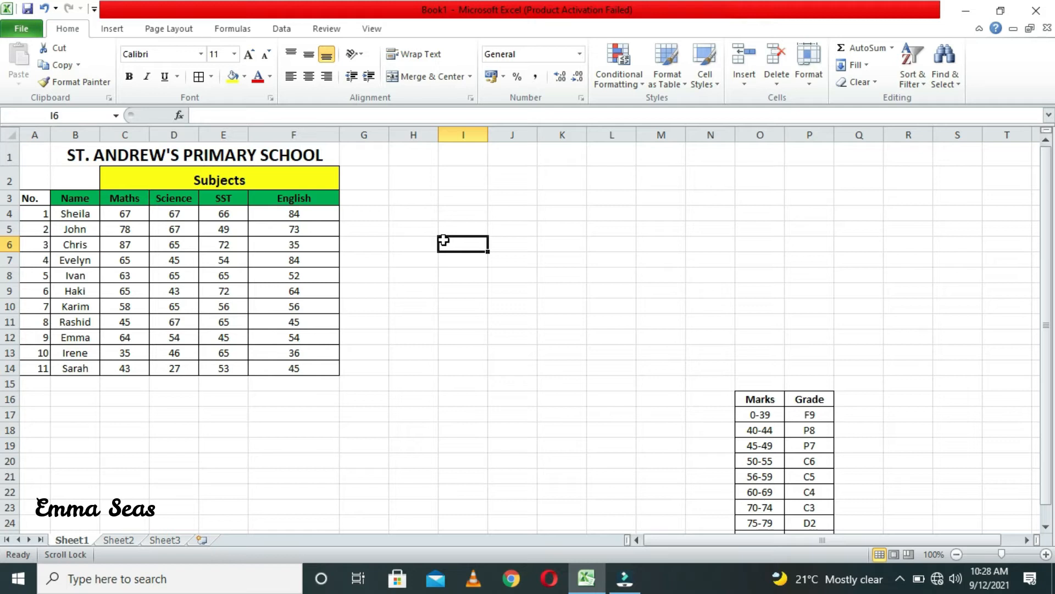
Enter the headers "Total" in G3 and "Average" in H3 beside the English column.
click(362, 194)
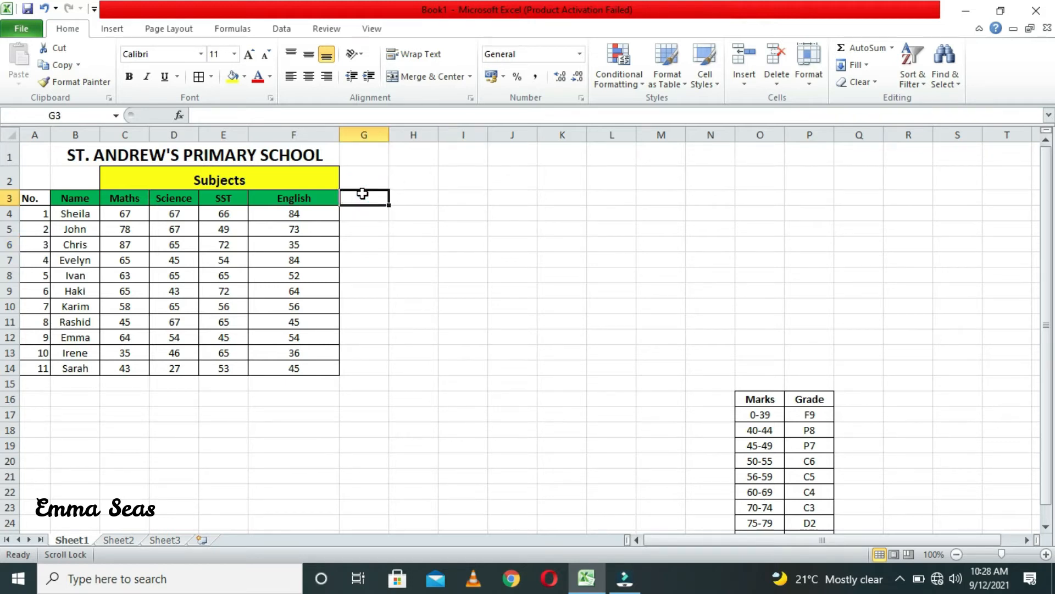
text(Total)
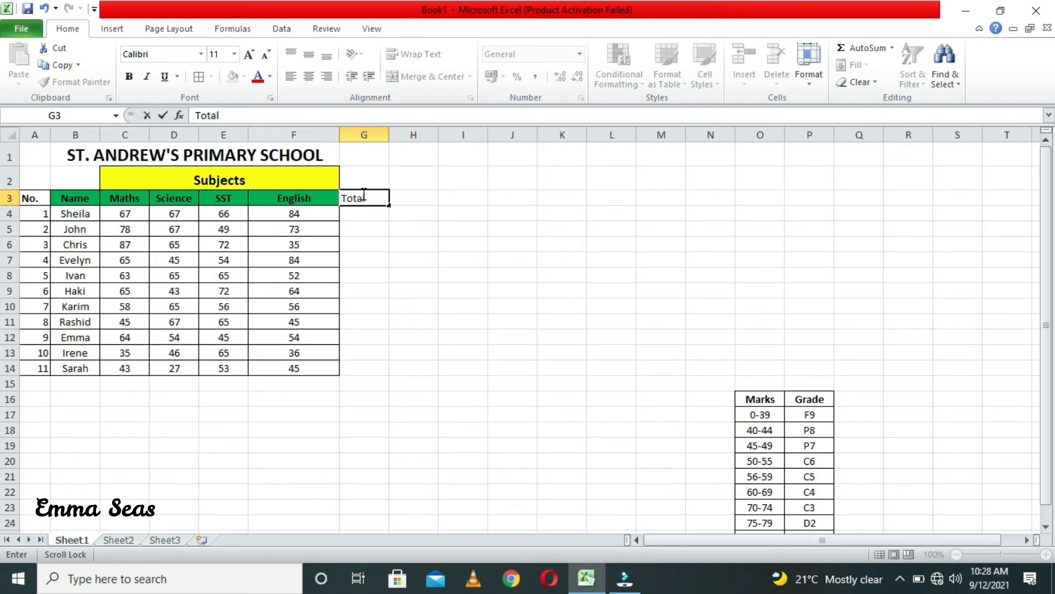
key(Tab)
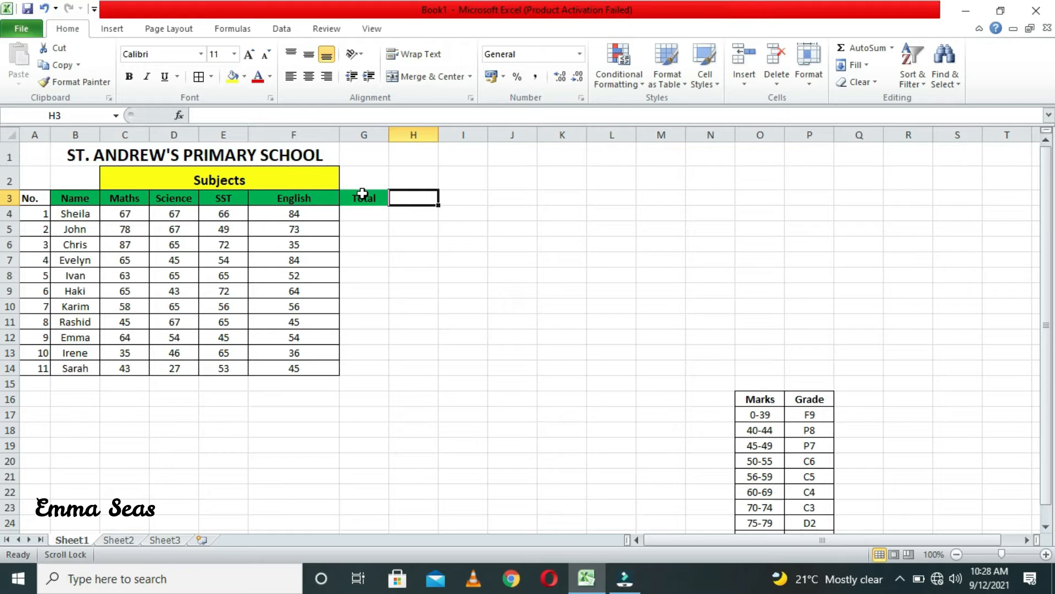
text(Av)
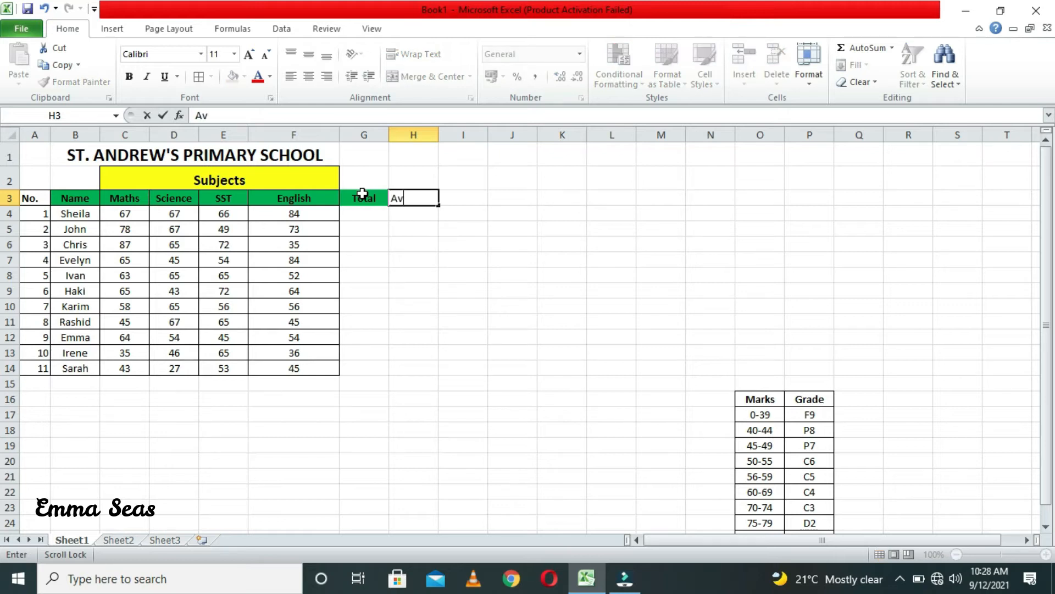
text(erage)
key(Tab)
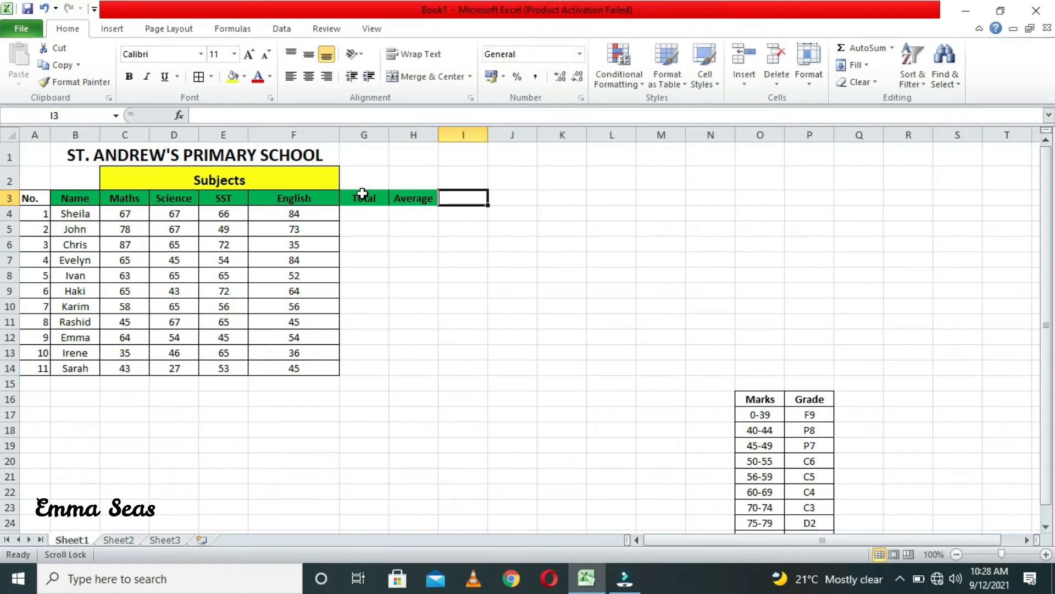
Enter the header "Position" in cell I3 beside the Average column.
text(P)
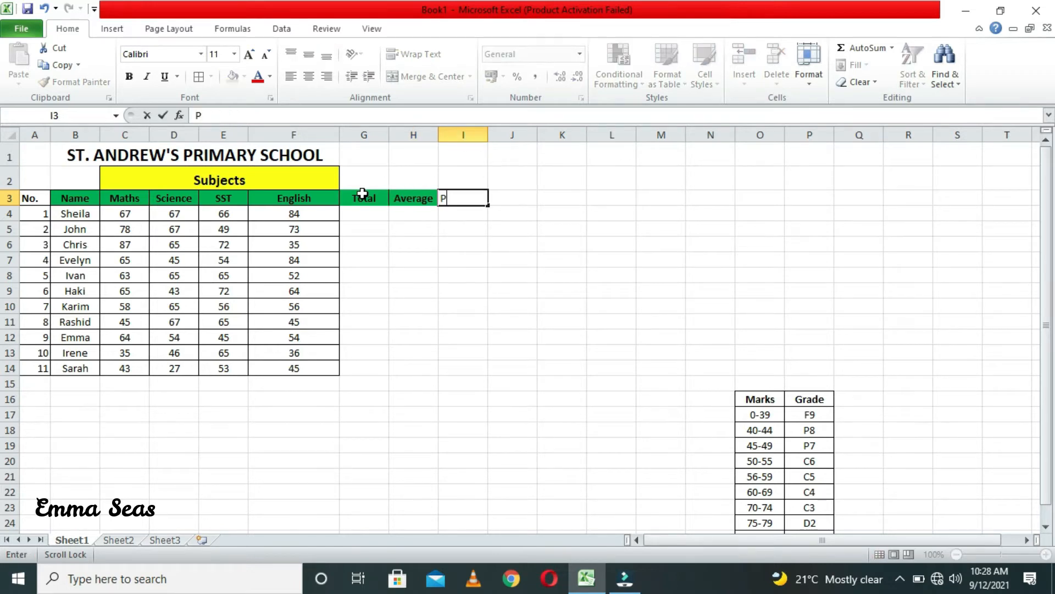
text(osition)
key(Return)
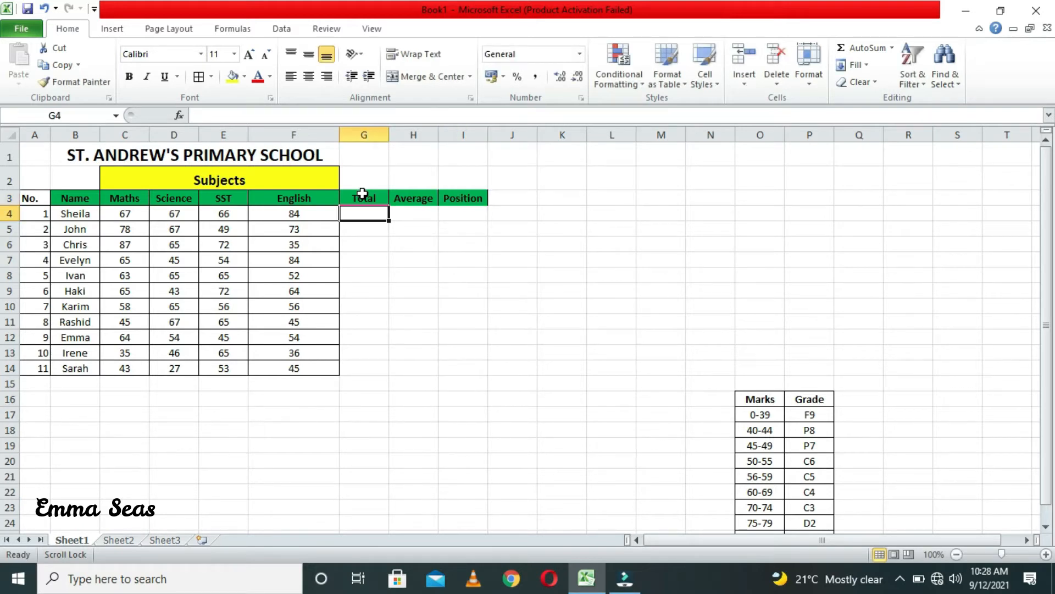
Apply all borders to the empty cells G4:I14 under Total, Average and Position.
click(362, 216)
drag(388, 205, 456, 366)
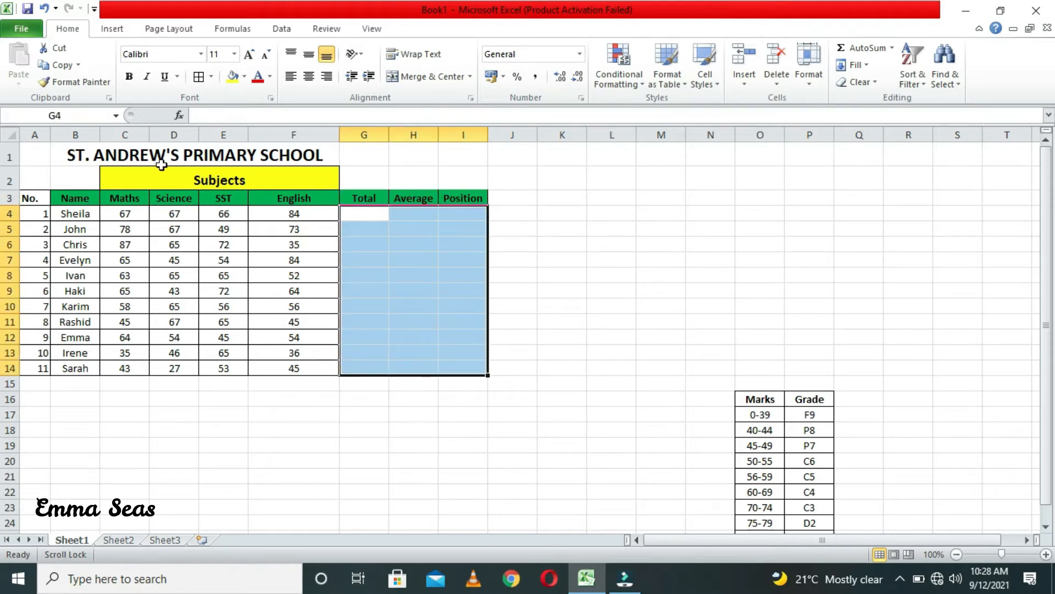
click(195, 83)
click(644, 390)
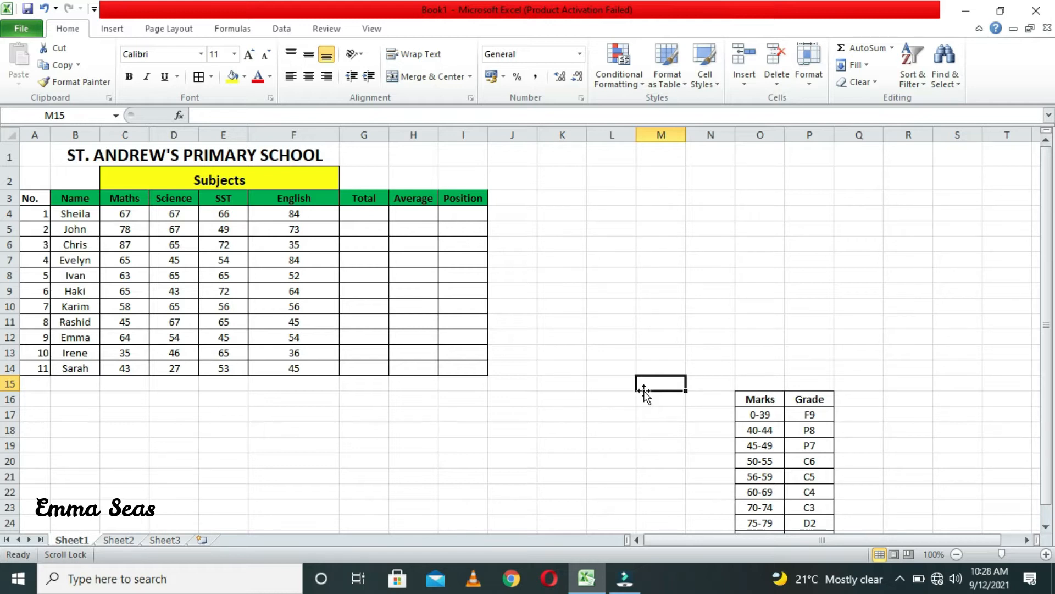
Change the mark range for grade D1 in the grading table to 80-100.
drag(1046, 258, 1050, 307)
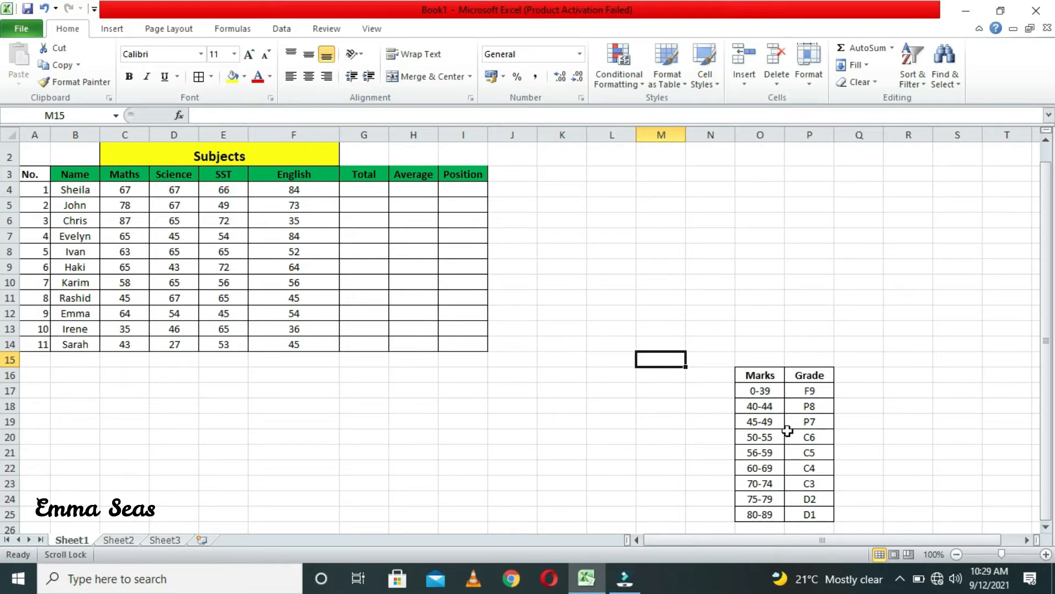
click(767, 517)
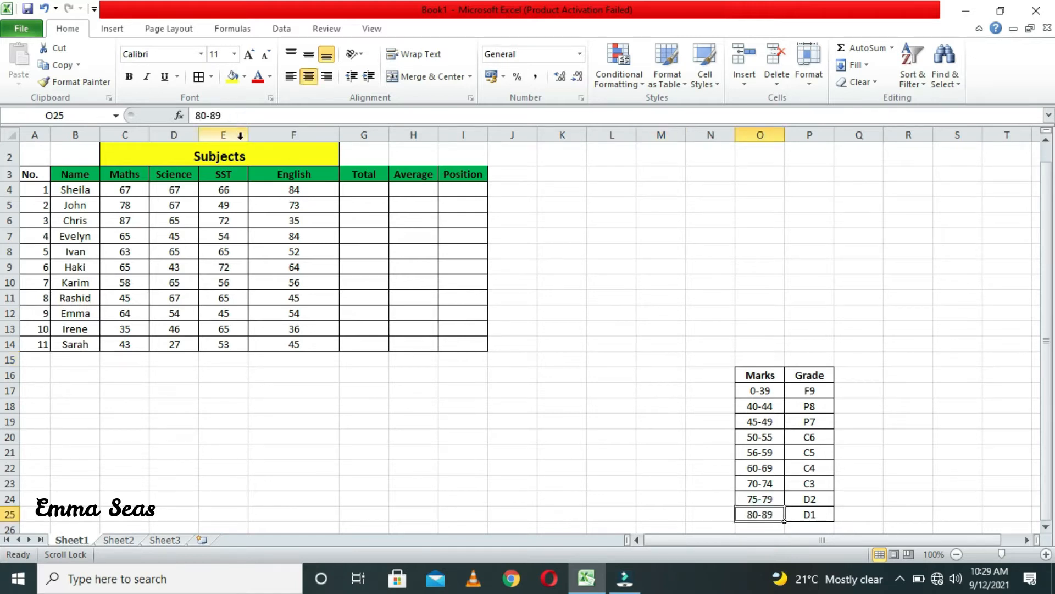
click(241, 118)
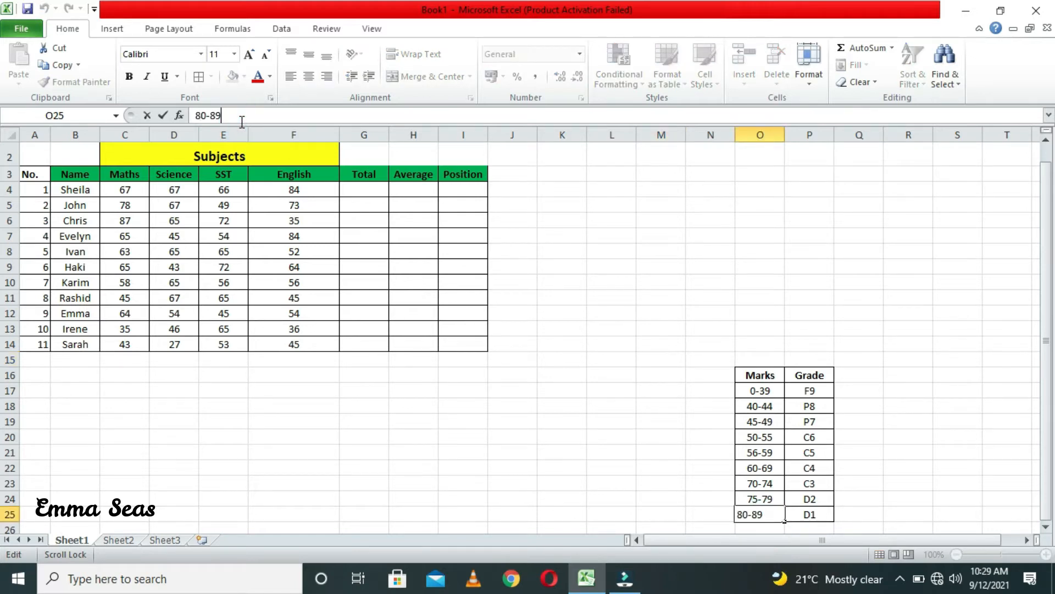
key(BackSpace)
key(BackSpace)
text(100)
click(677, 249)
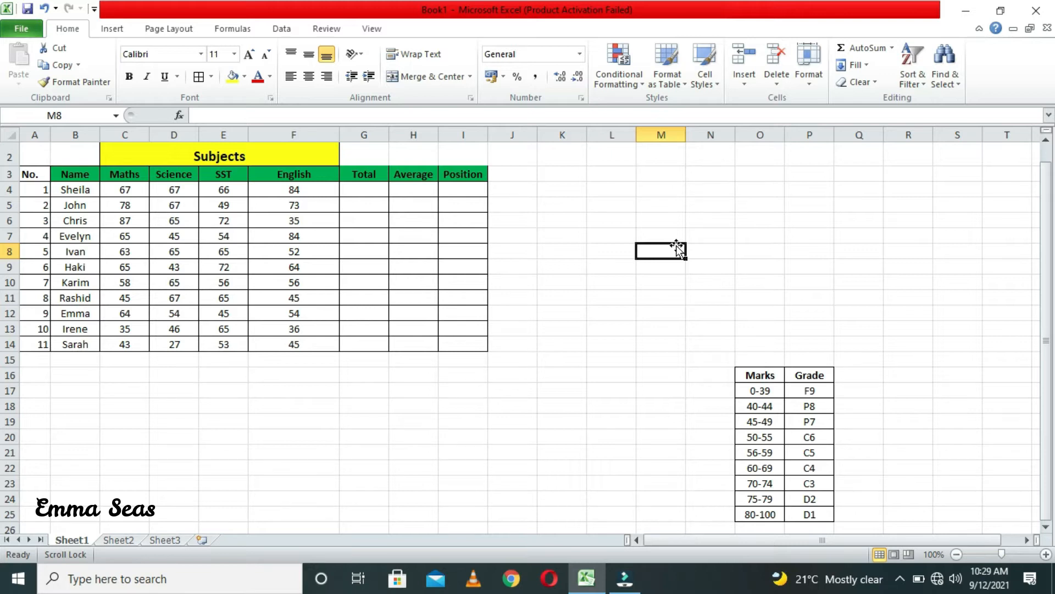
click(628, 435)
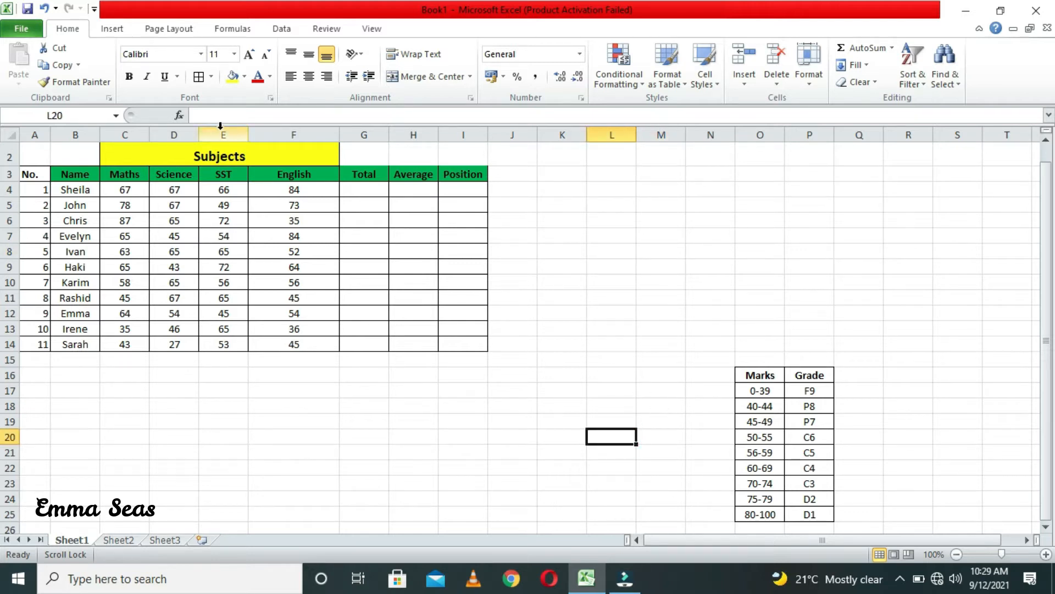
Insert a blank column after each of the Maths, Science, SST and English columns.
right_click(173, 134)
click(243, 245)
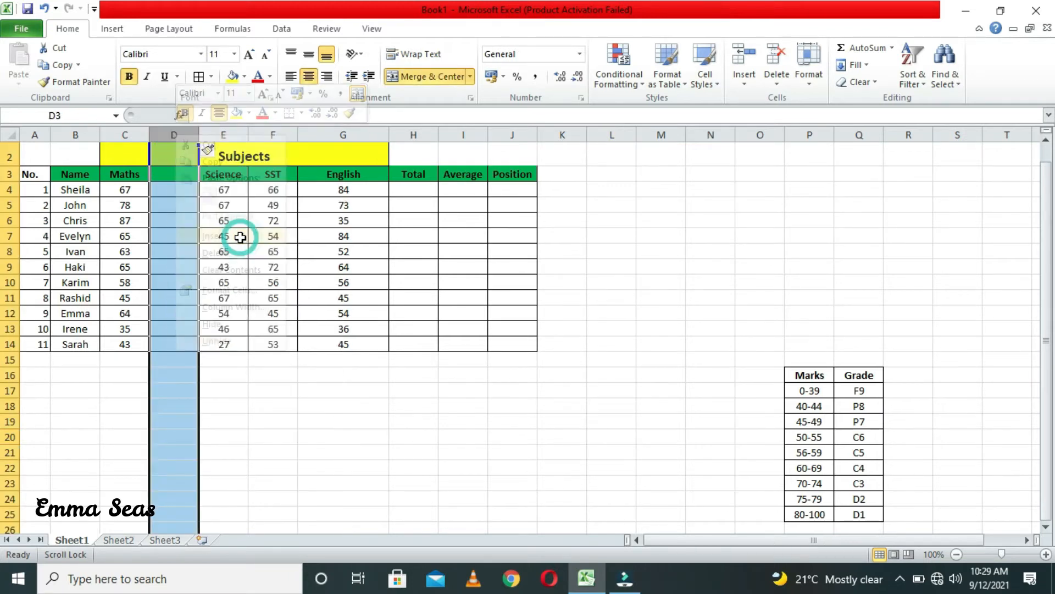
click(274, 134)
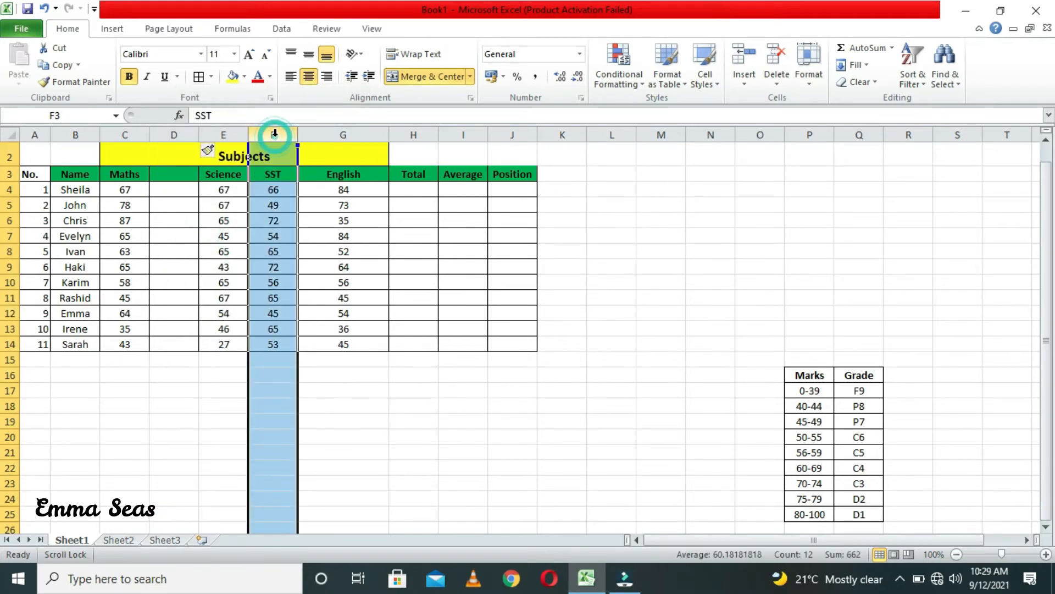
right_click(275, 133)
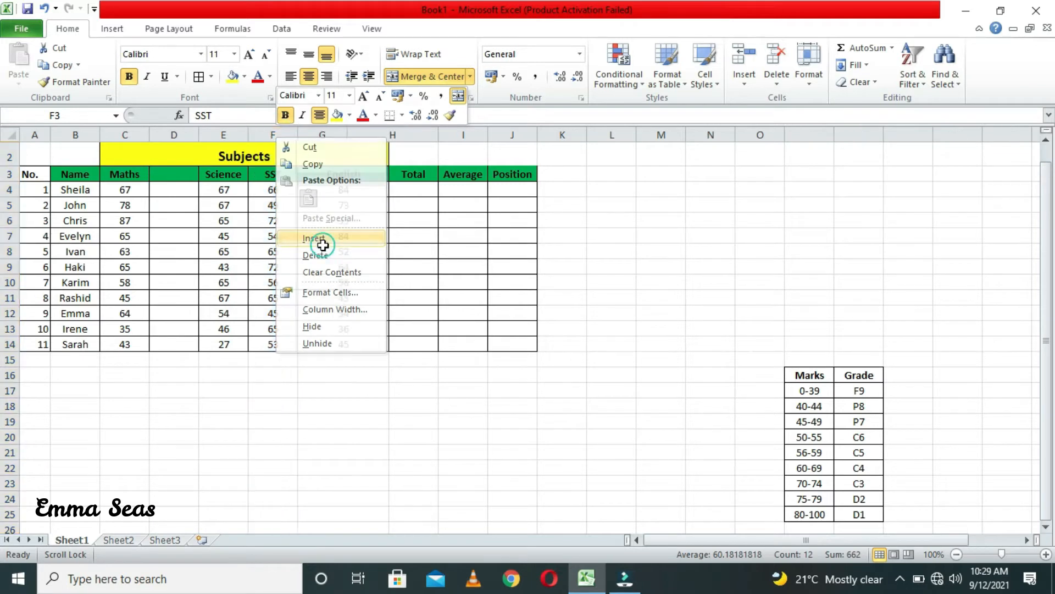
click(322, 237)
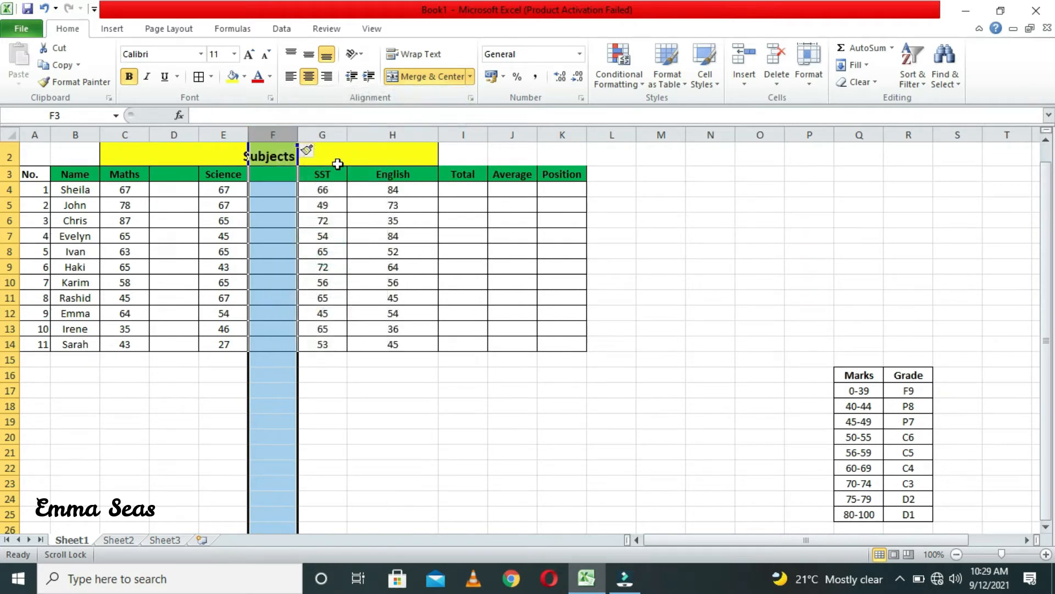
right_click(363, 134)
click(423, 240)
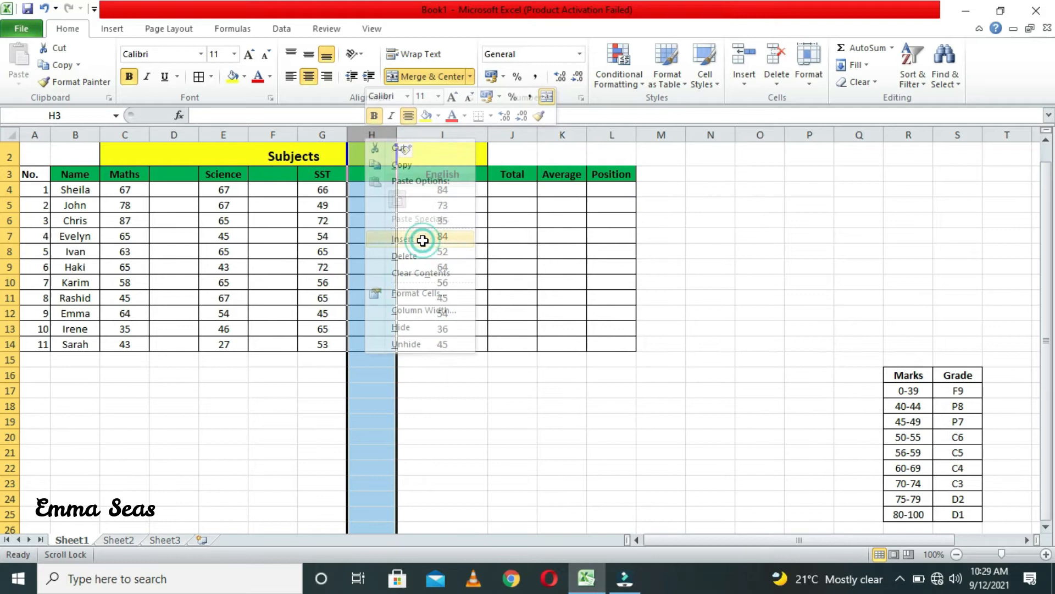
click(503, 133)
right_click(503, 133)
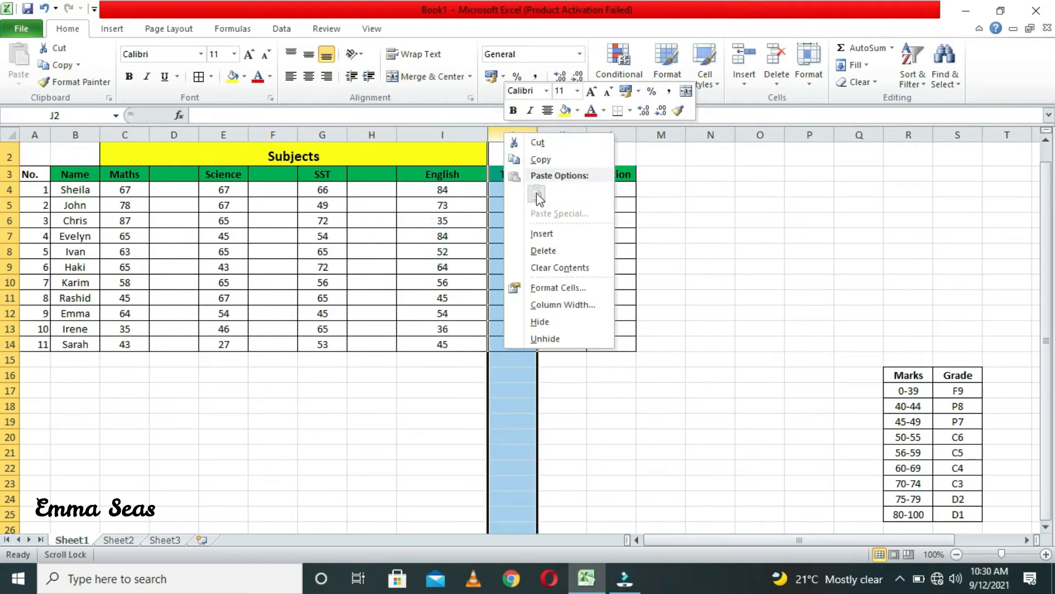
click(557, 234)
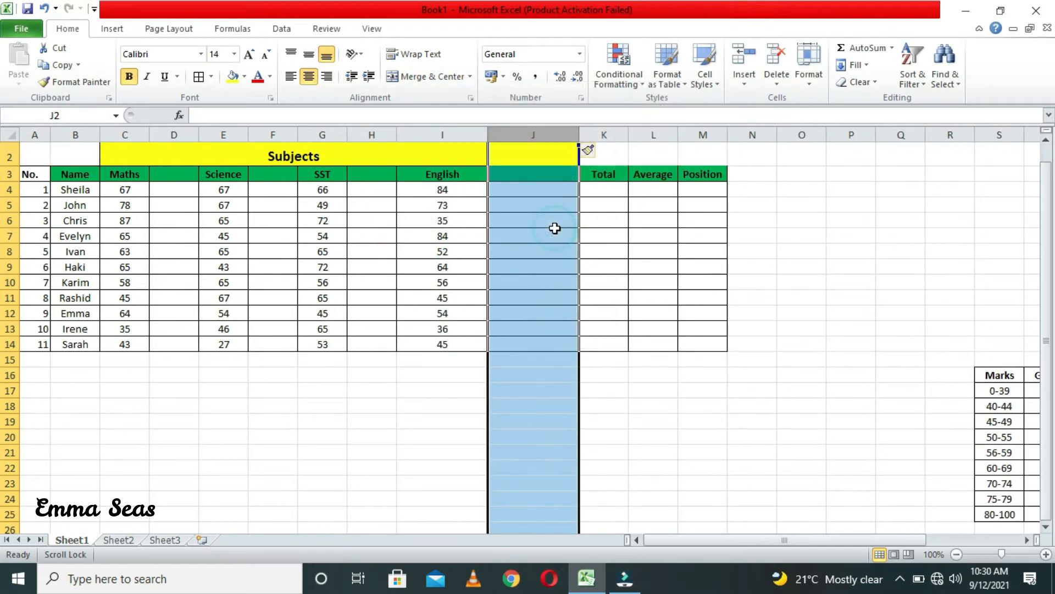
Enter the header "Maths Grade" in D3 and wrap its text.
click(176, 173)
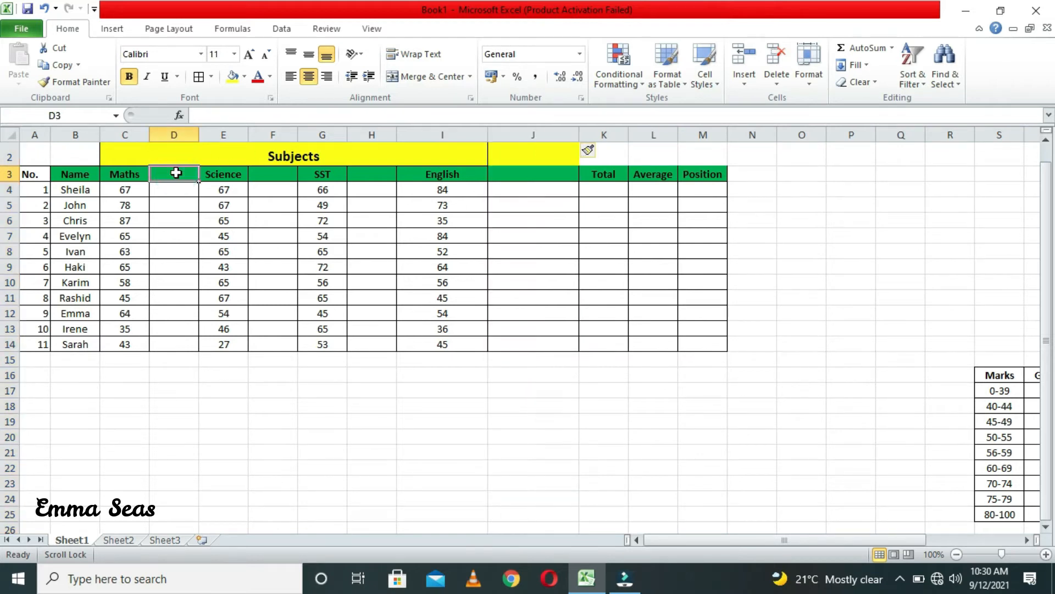
text(Maths)
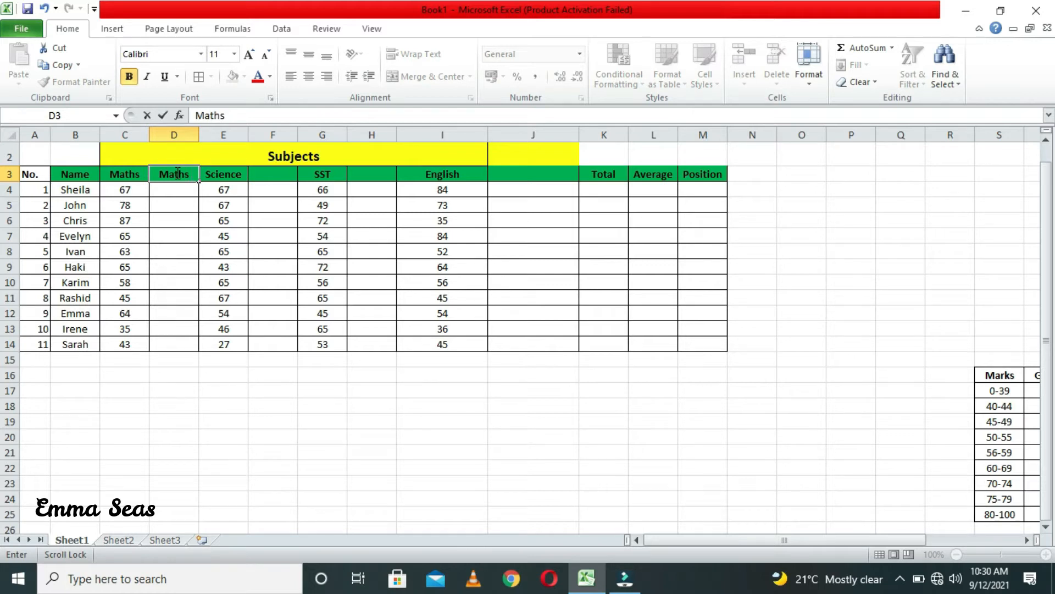
text( Grade)
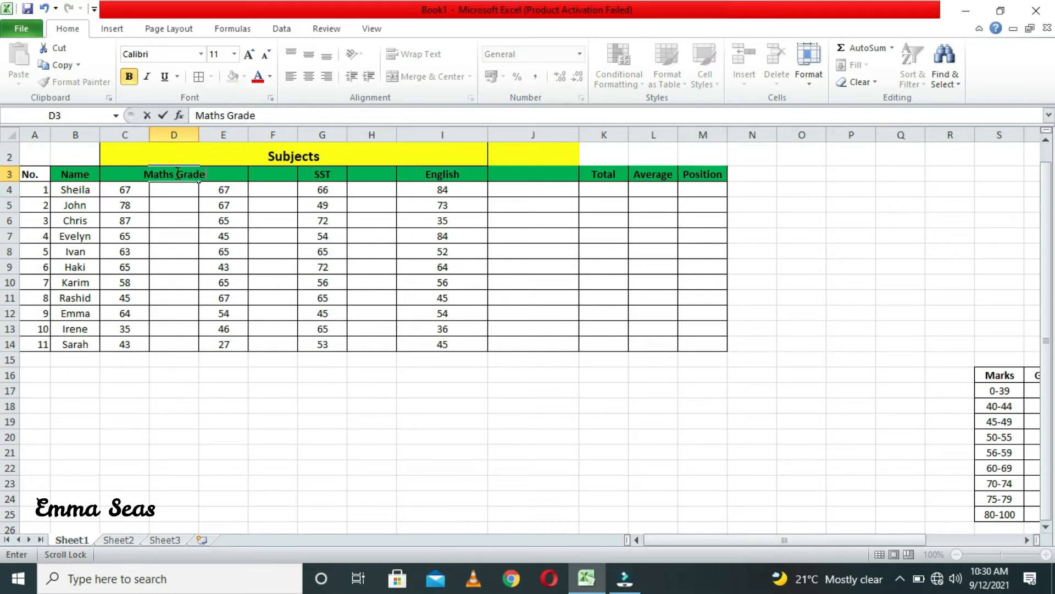
click(266, 170)
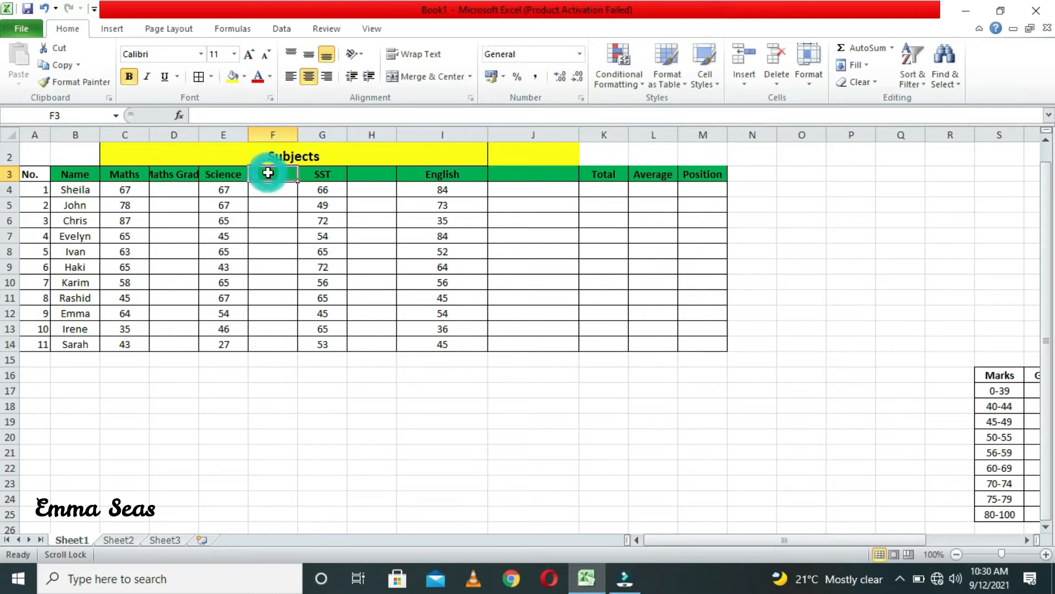
click(168, 178)
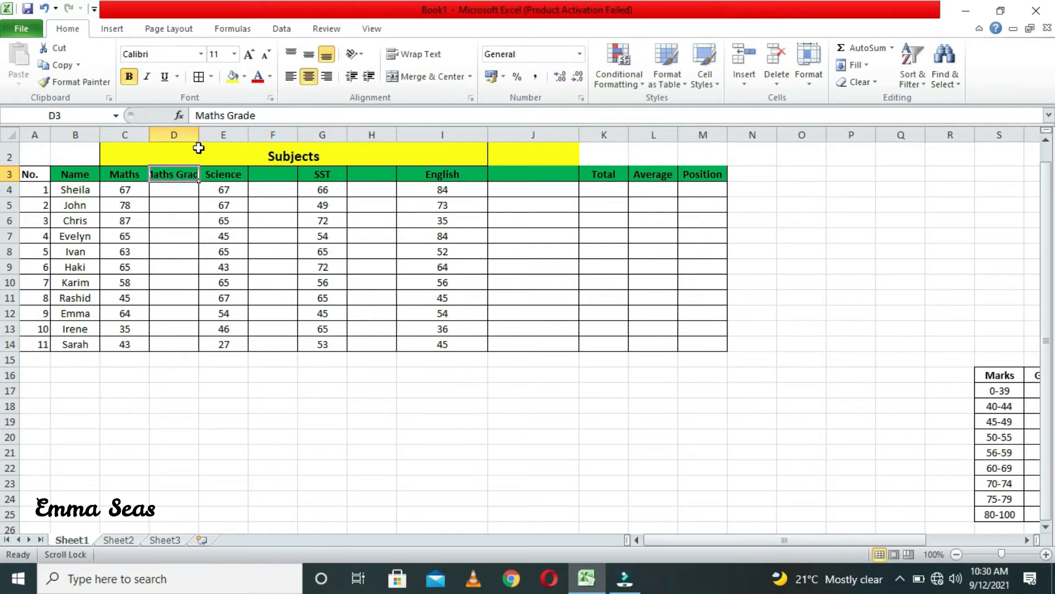
click(413, 54)
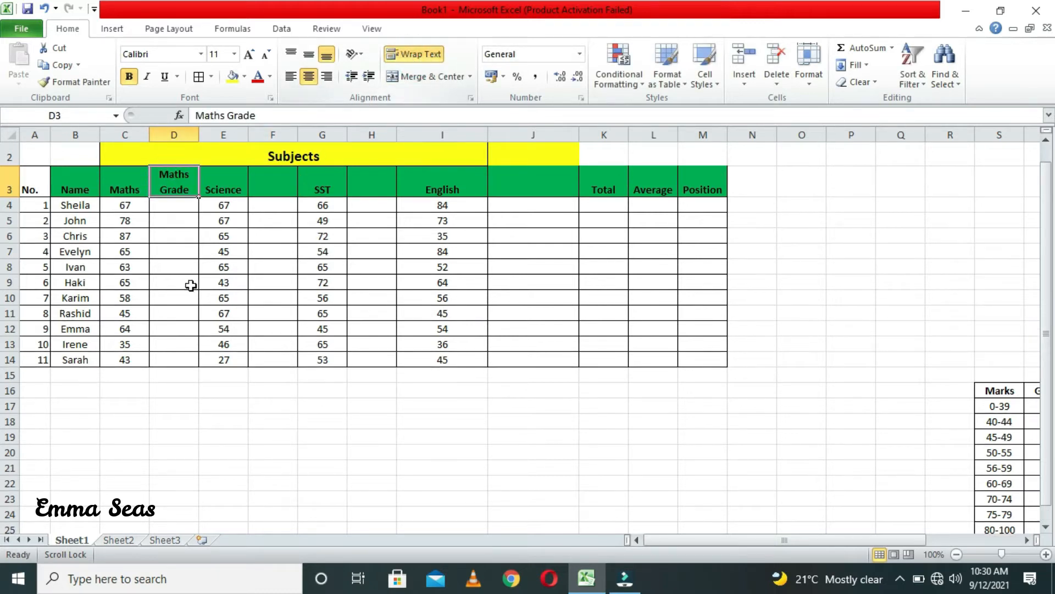
Enter the header "Science Grade" in F3 and wrap its text.
click(285, 188)
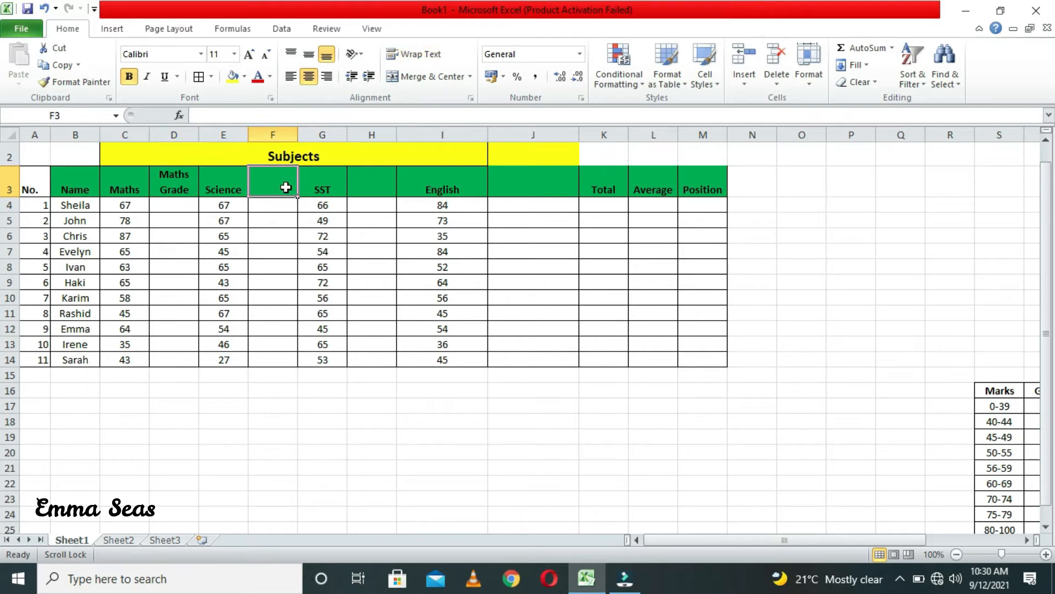
text(Sci)
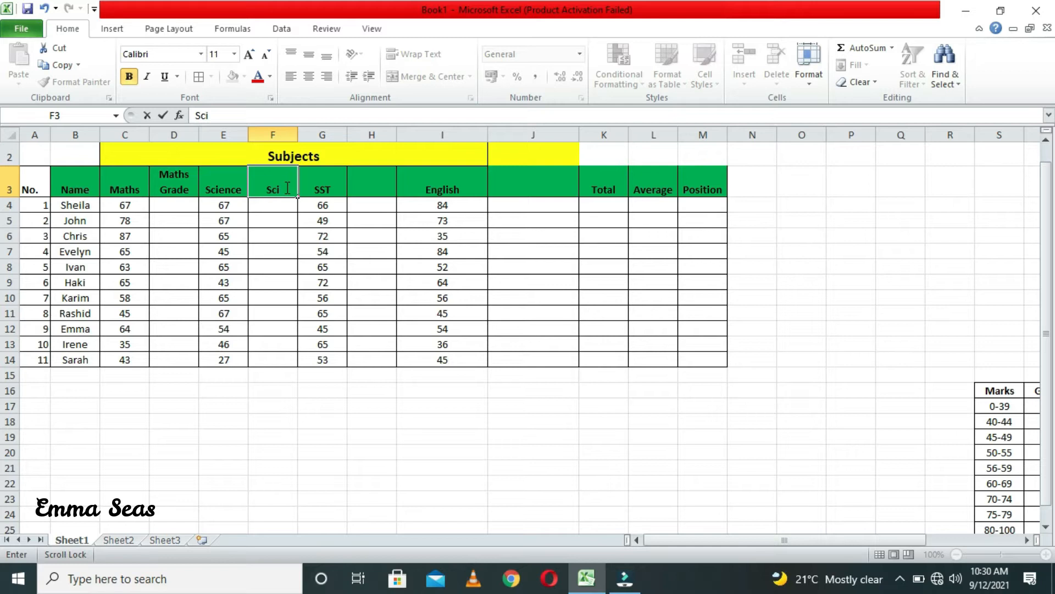
text(ence Grade)
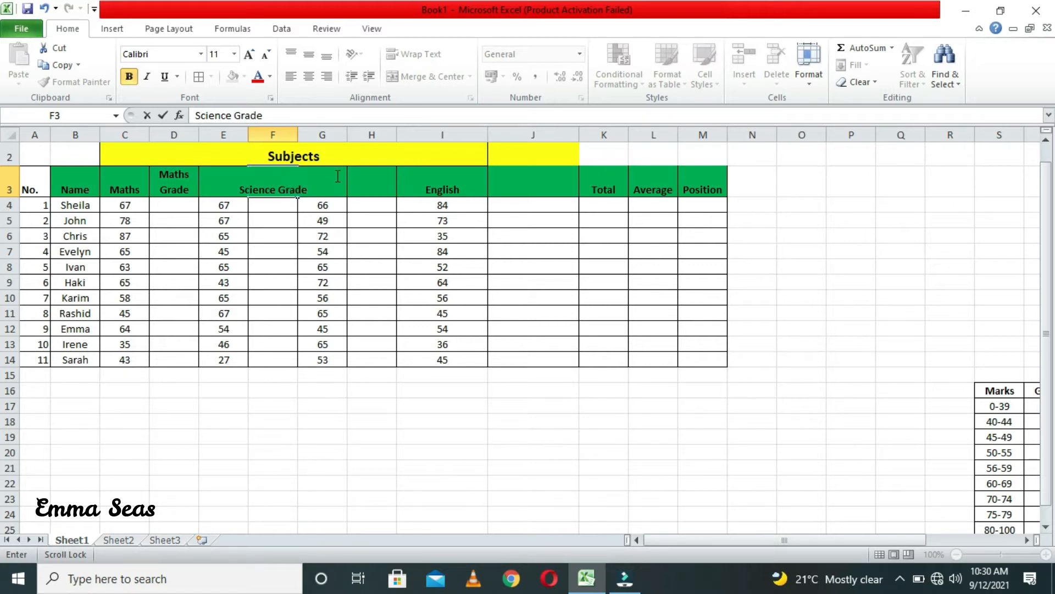
key(Tab)
click(277, 190)
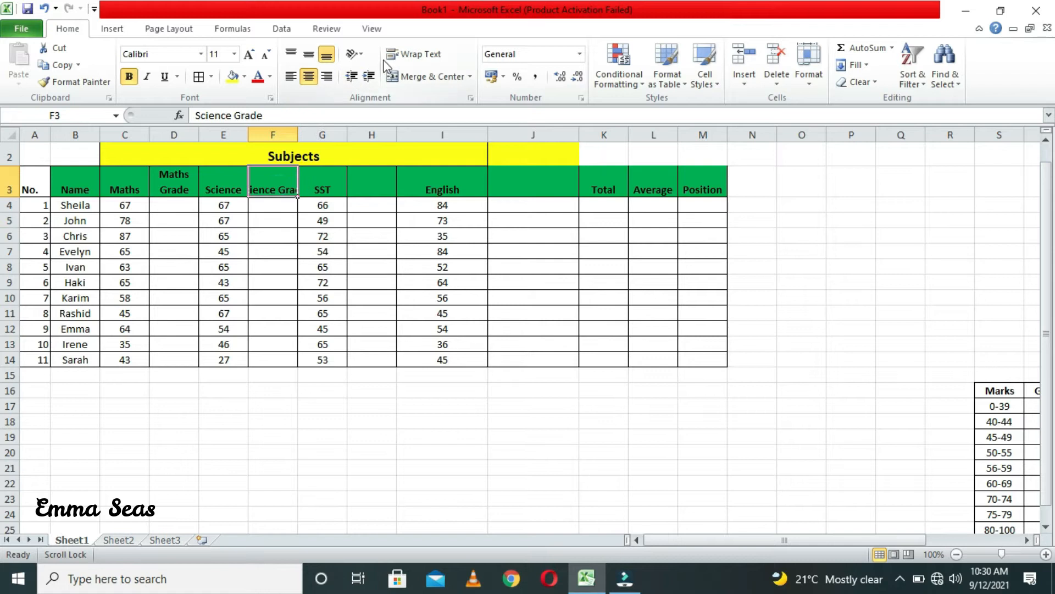
click(414, 54)
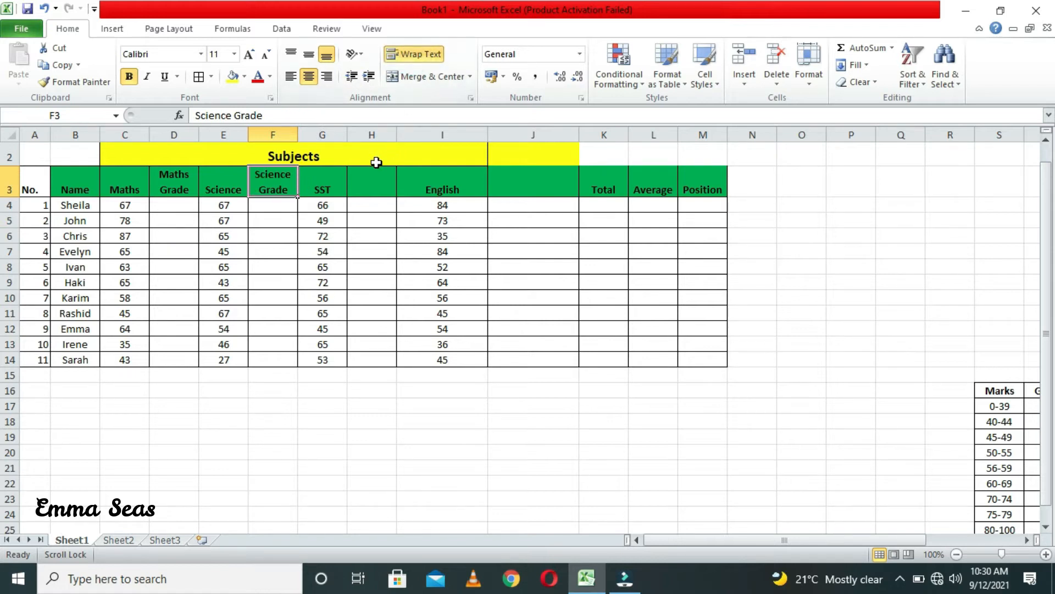
Turn on text wrapping for the empty header cells H3 and J3 after SST and English.
click(376, 162)
click(365, 172)
click(422, 67)
click(512, 171)
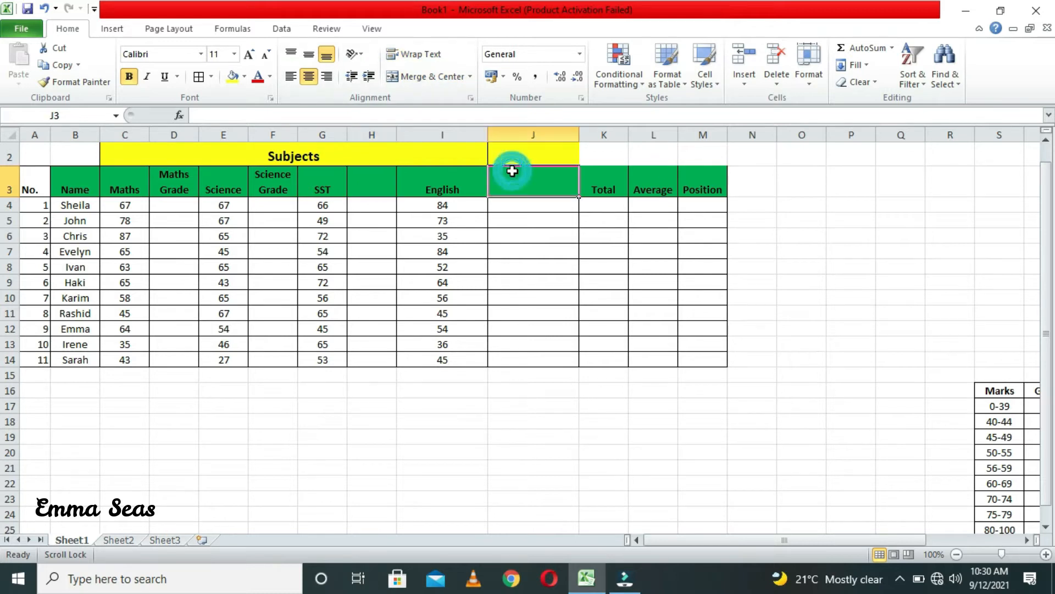
click(393, 54)
Enter the headers "SST Grade" in H3 and "English Grade" in J3.
click(369, 187)
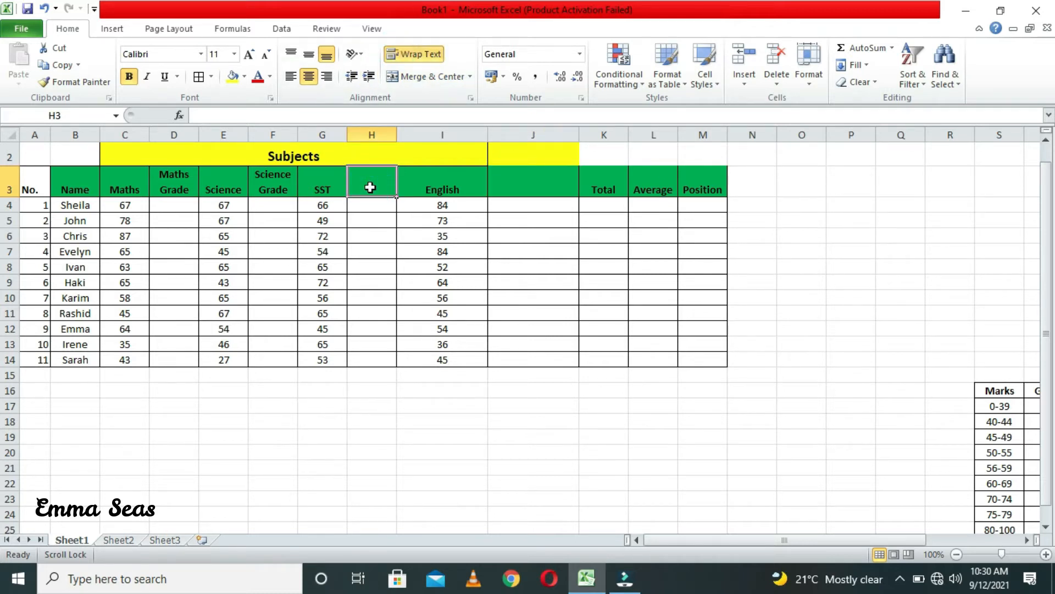
text(SS)
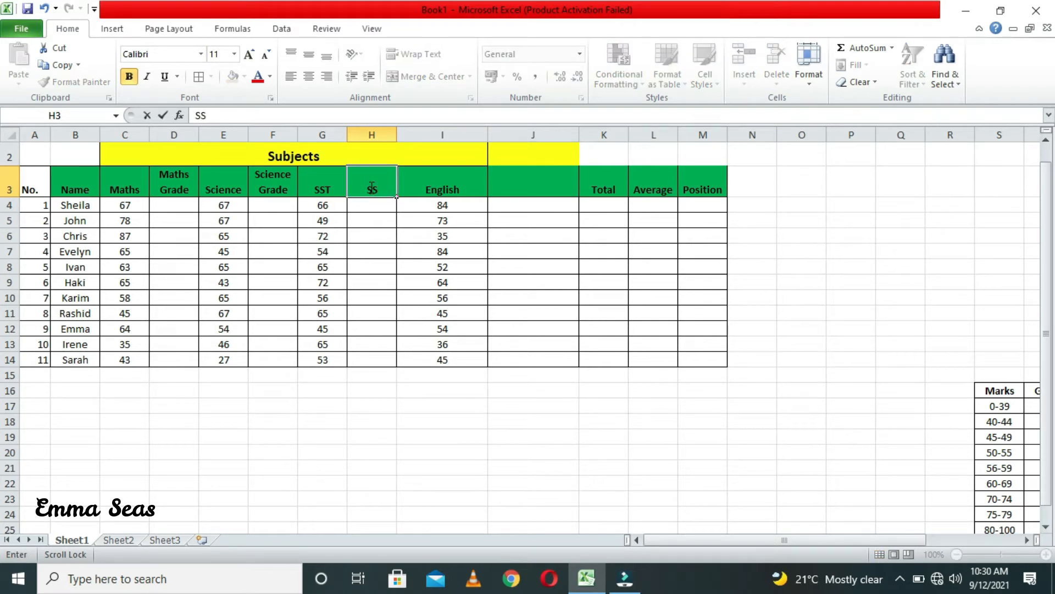
text(T Grade)
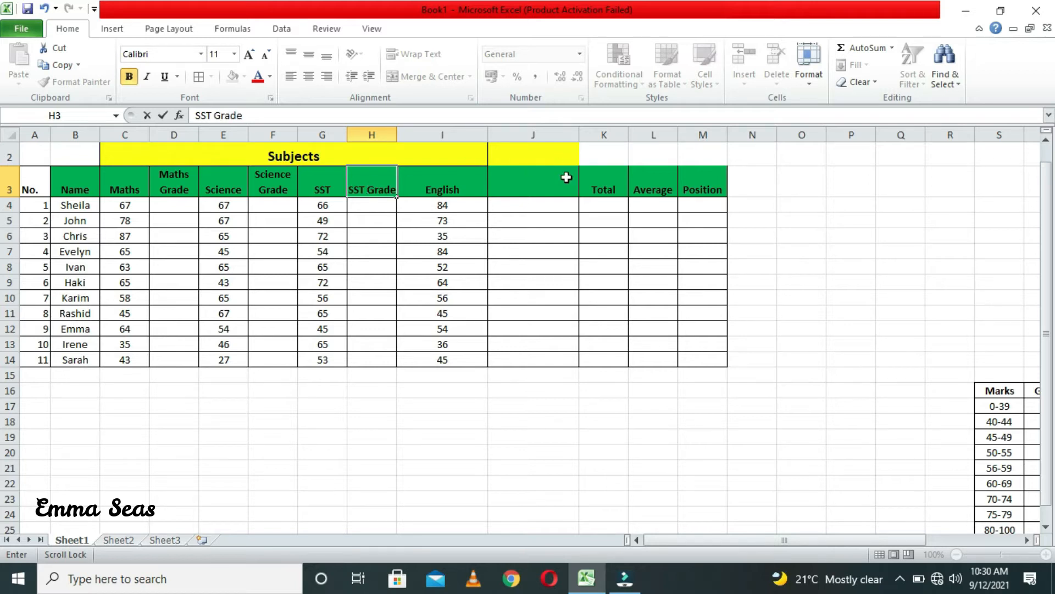
click(551, 181)
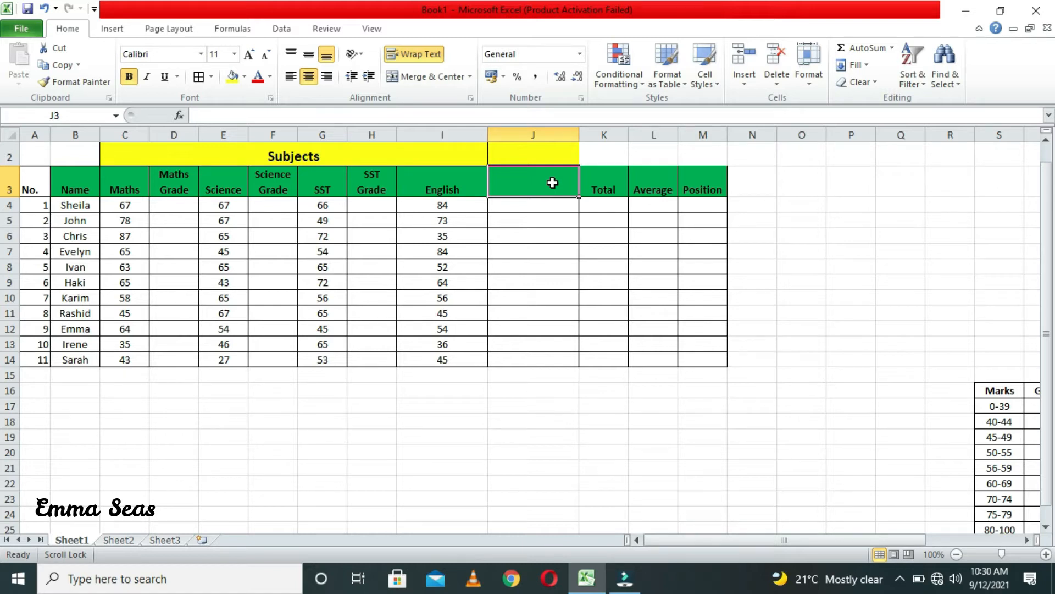
text(En)
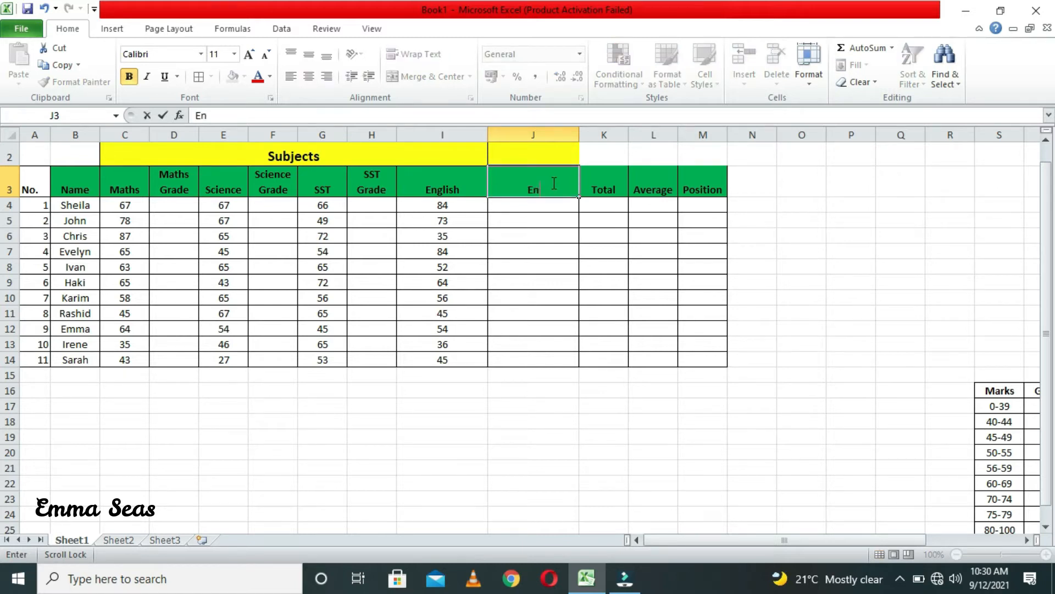
text(glish Grade)
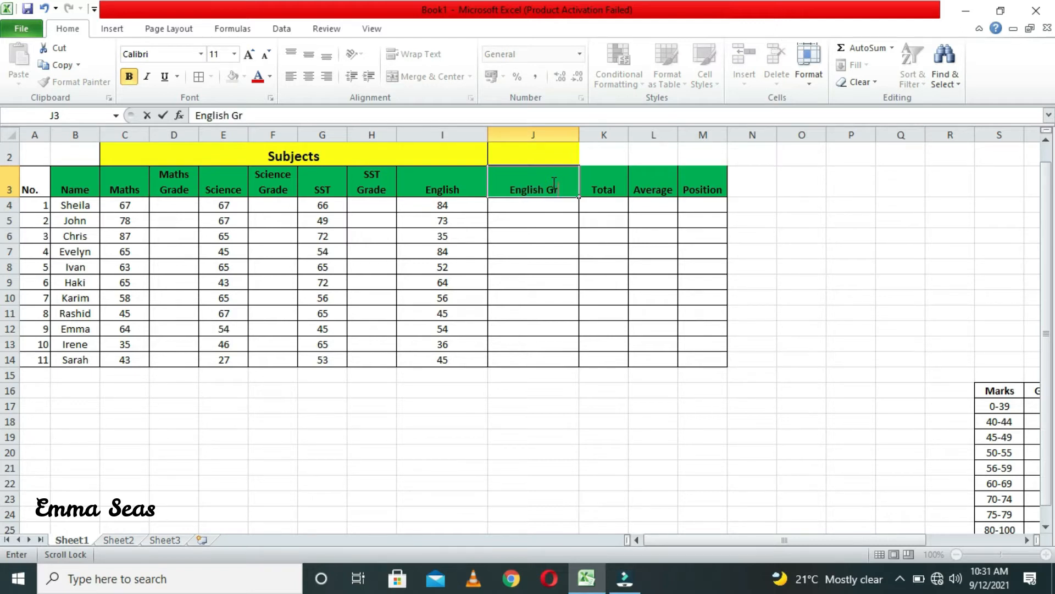
click(559, 327)
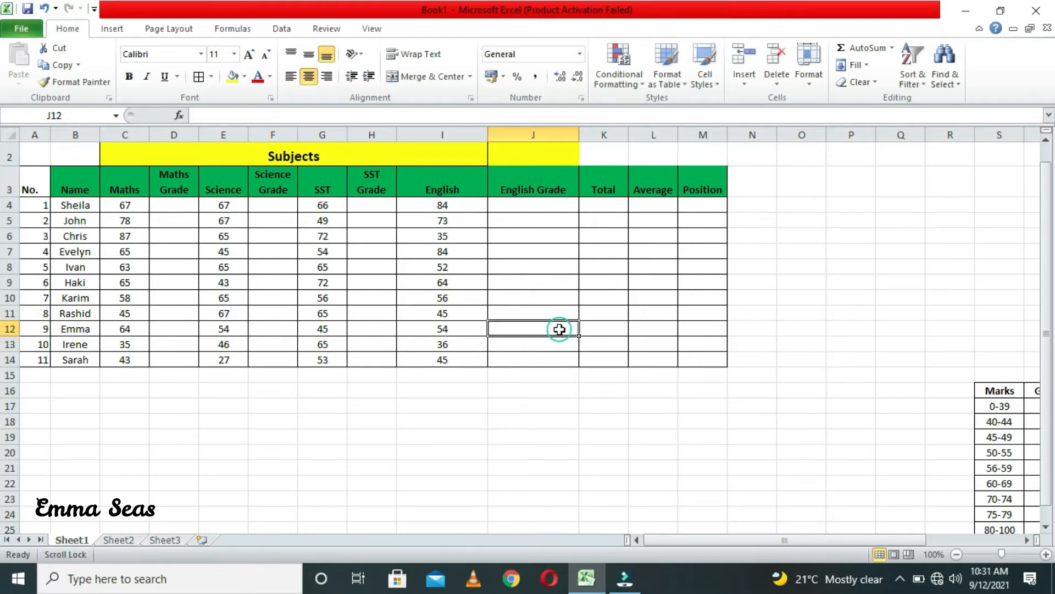
Narrow the English and English Grade columns (I and J) so that the English Grade header wraps onto two lines.
drag(583, 138, 436, 131)
click(460, 172)
click(603, 256)
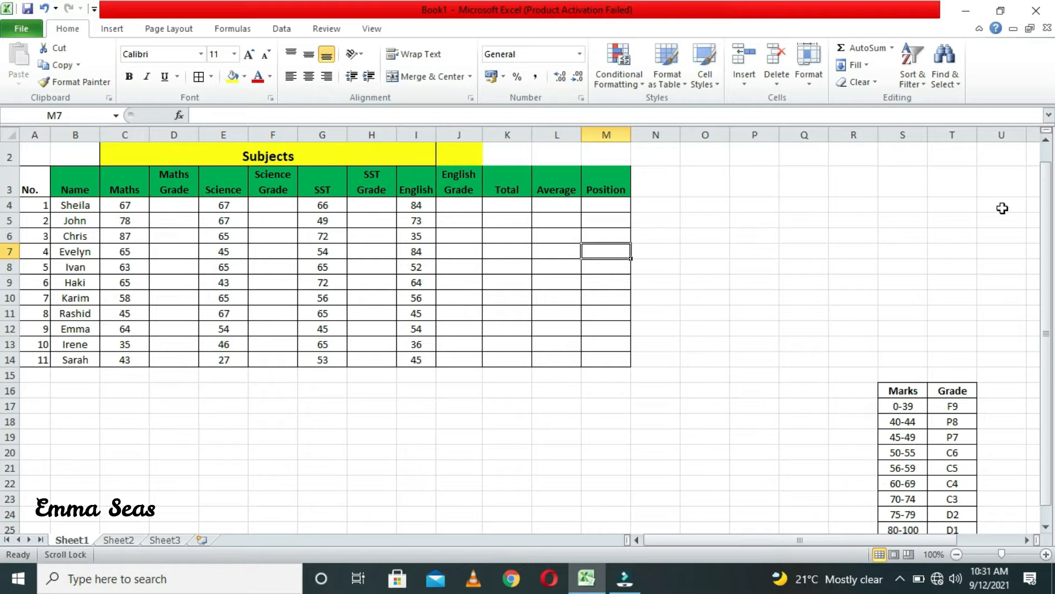
Extend the merged and centered "Subjects" heading in row 2 to span C2:J2, including the English Grade column.
mouse_move(1047, 207)
mouse_down()
mouse_move(1047, 217)
mouse_move(1047, 208)
mouse_up()
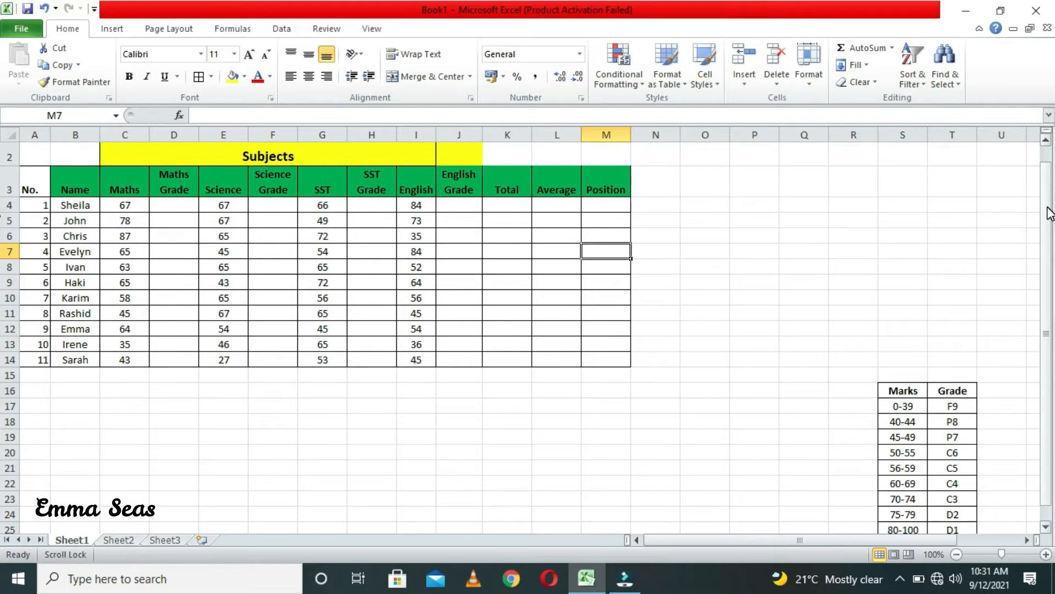
drag(1049, 276, 1049, 250)
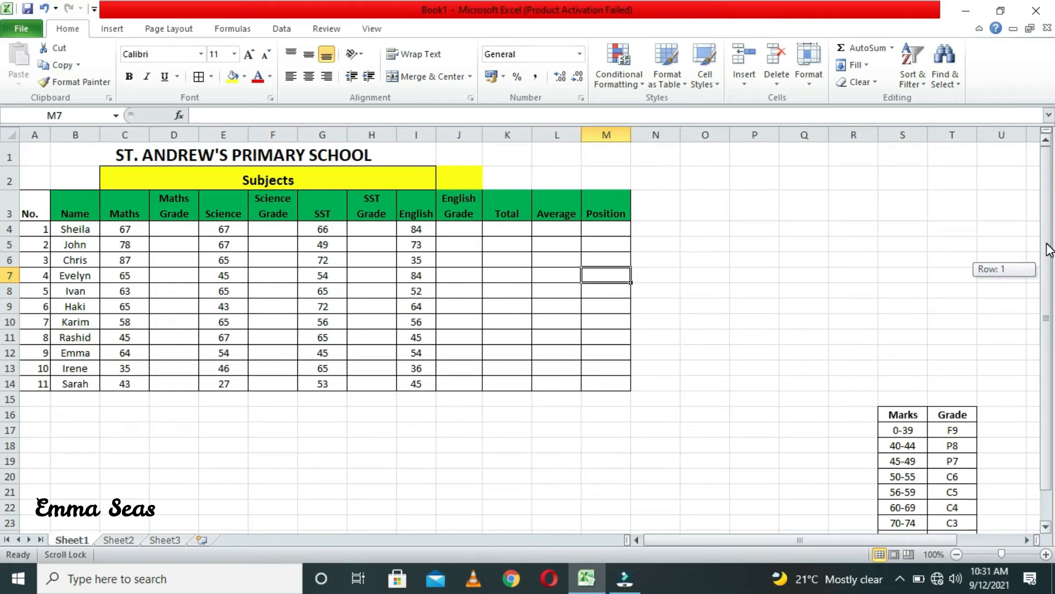
drag(1050, 251, 1050, 250)
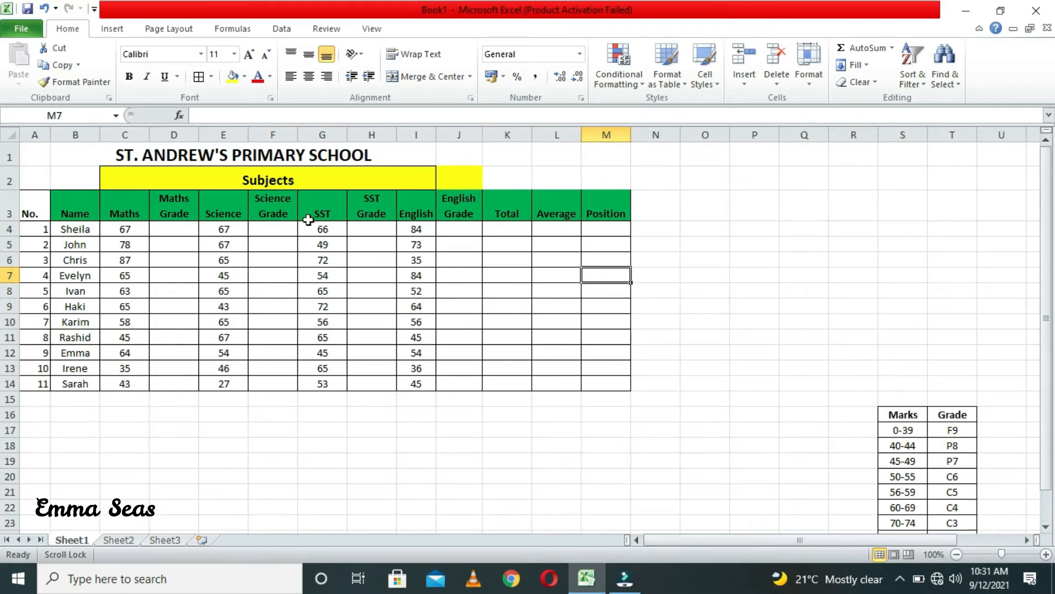
drag(322, 186, 448, 180)
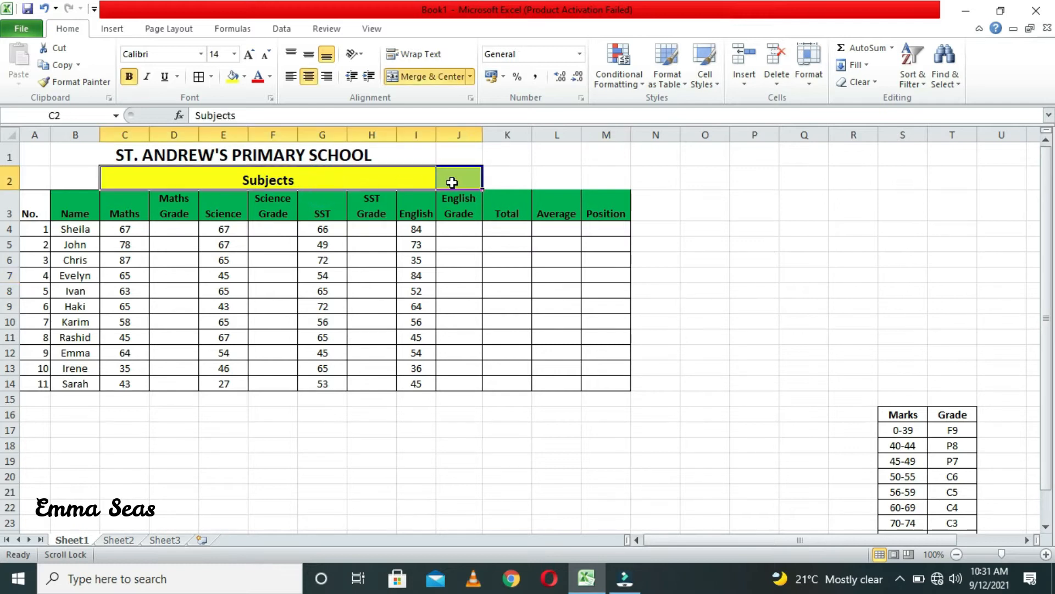
click(417, 76)
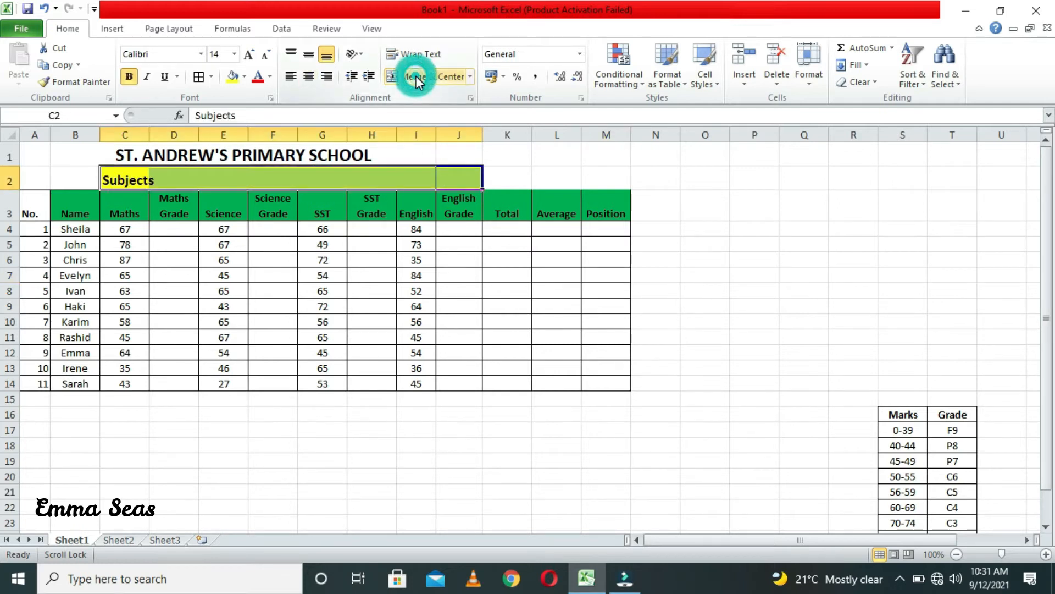
click(417, 76)
click(846, 402)
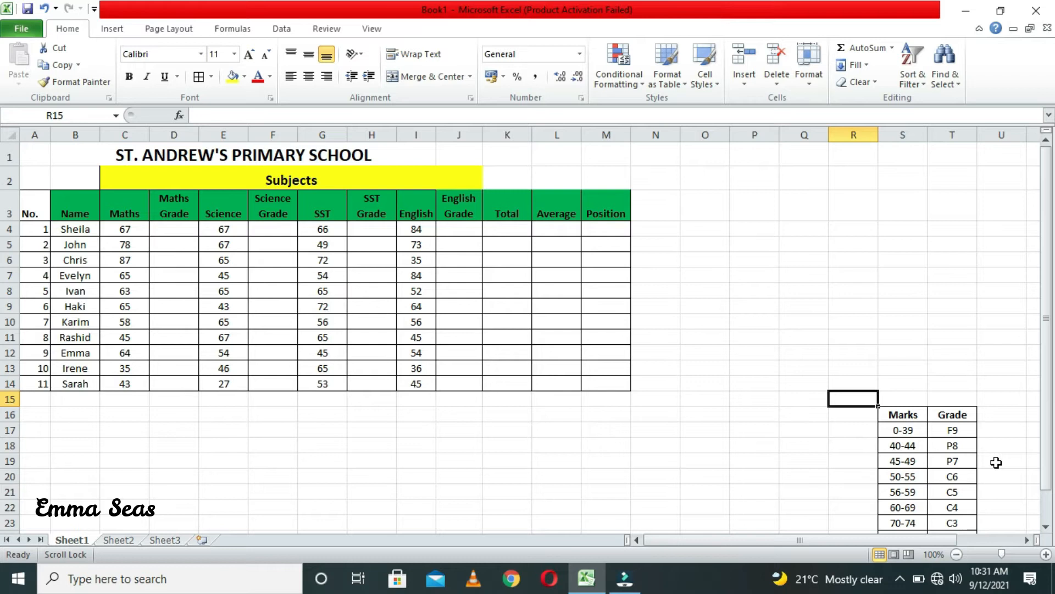
Start a second grading table beside the existing one with the headers "Marks" in O17 and "Grade" in P17.
drag(1046, 379, 1051, 409)
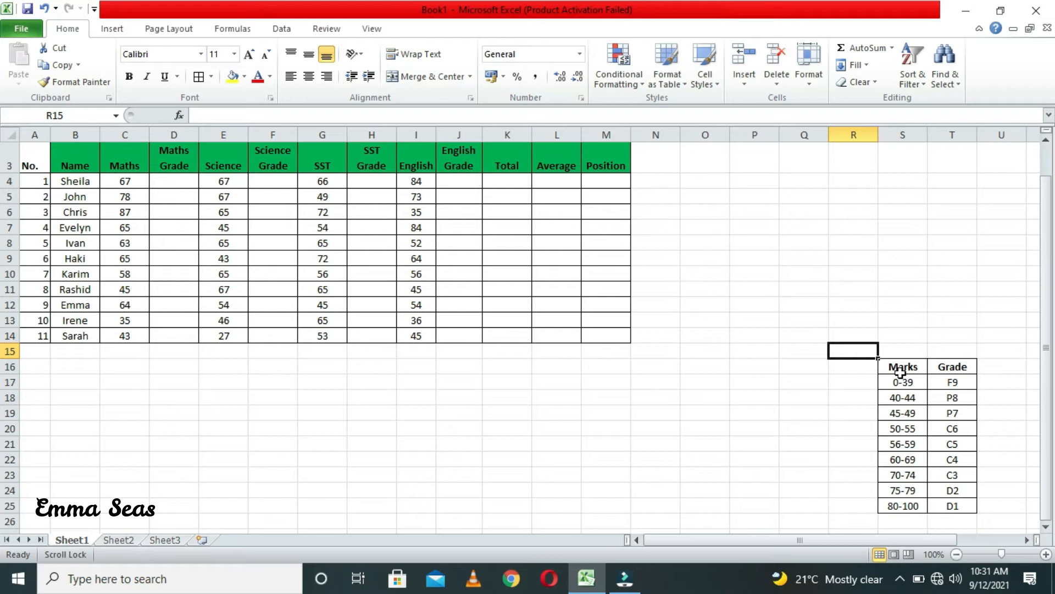
drag(897, 367, 947, 499)
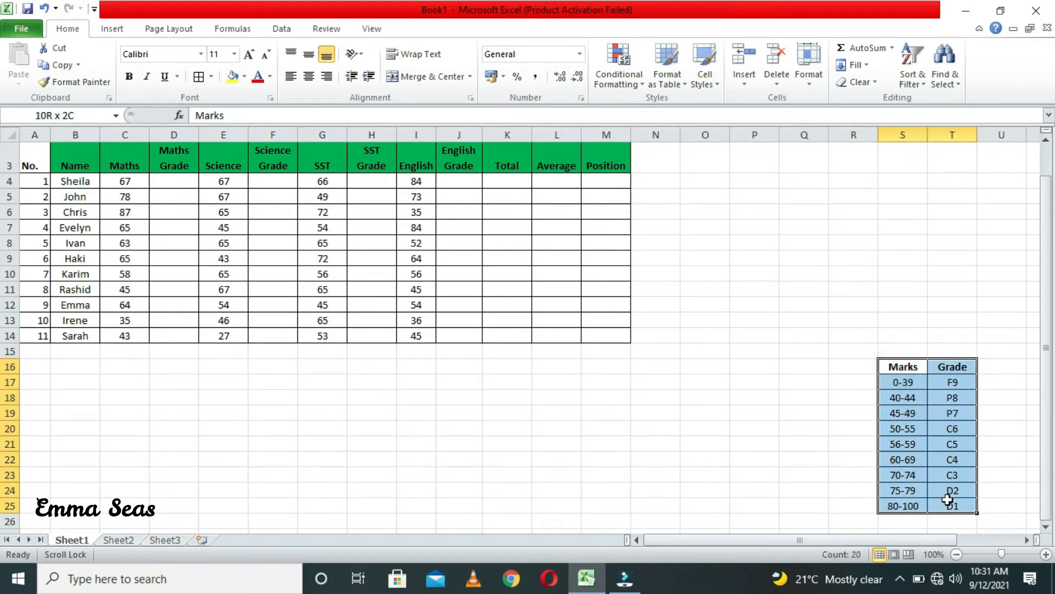
click(696, 398)
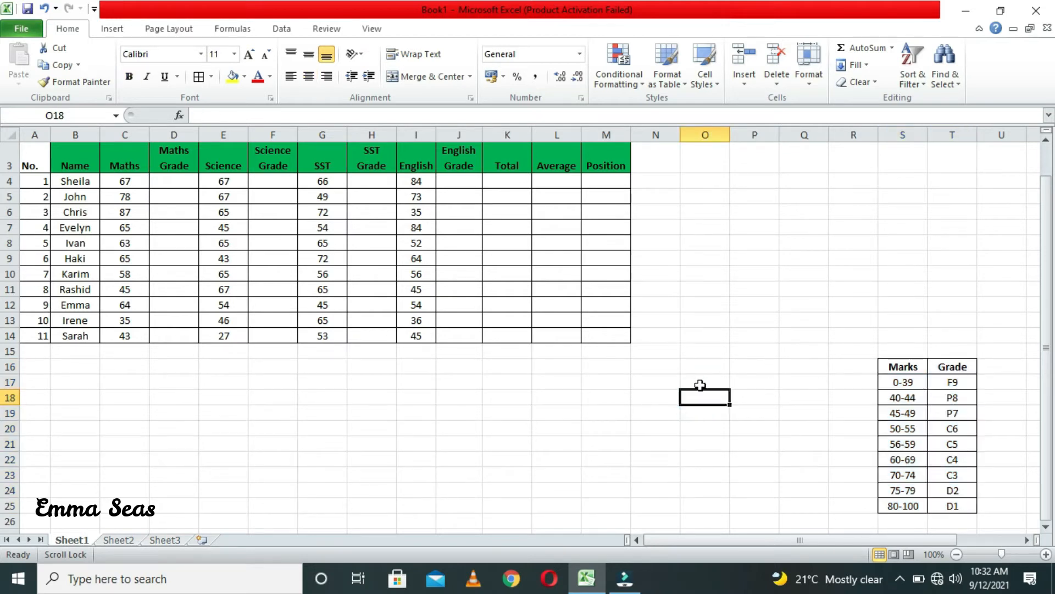
click(694, 383)
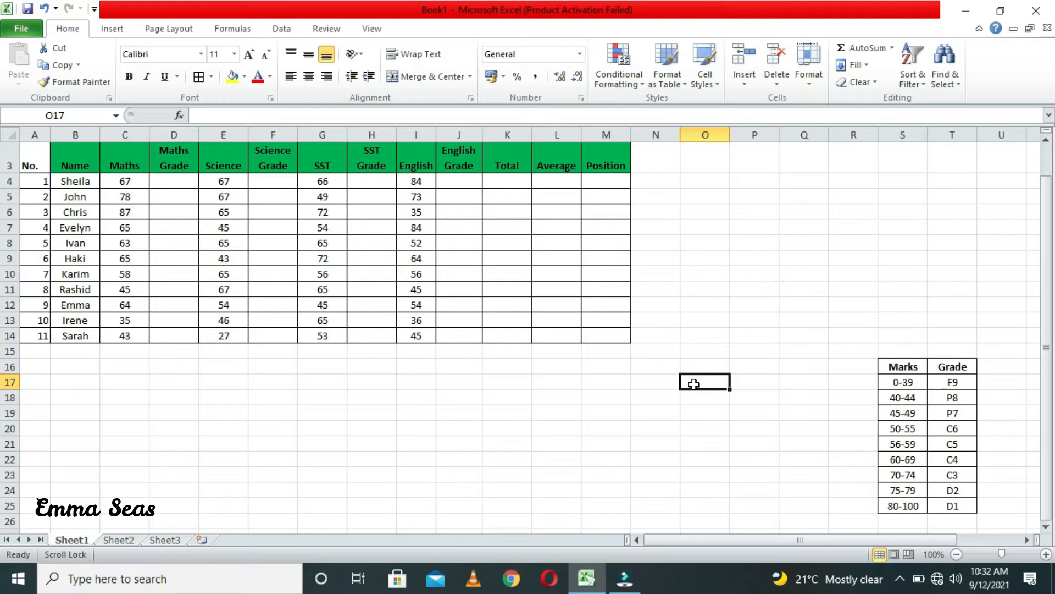
text(Marks)
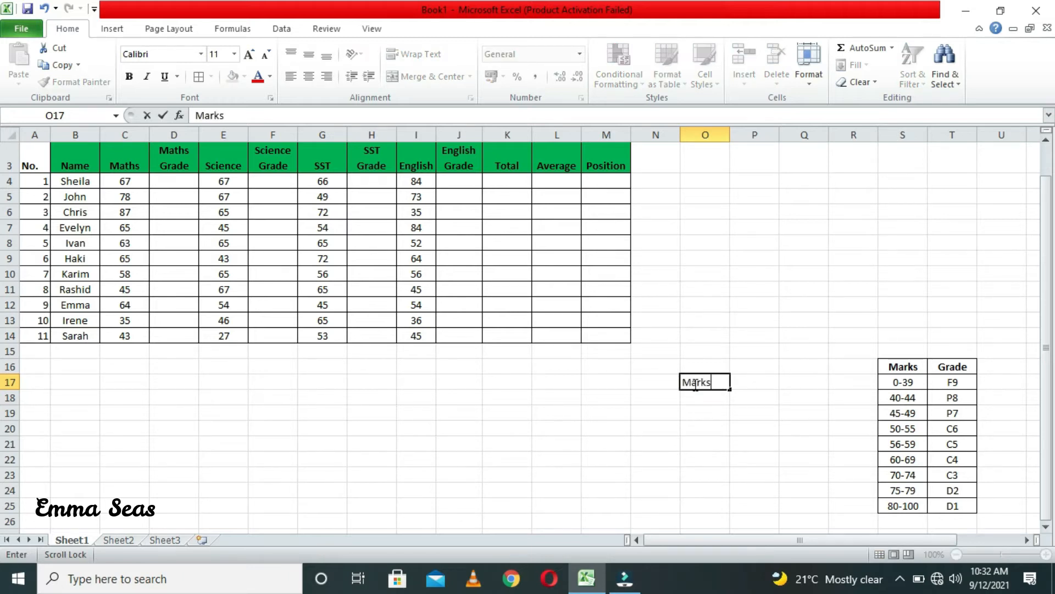
key(Tab)
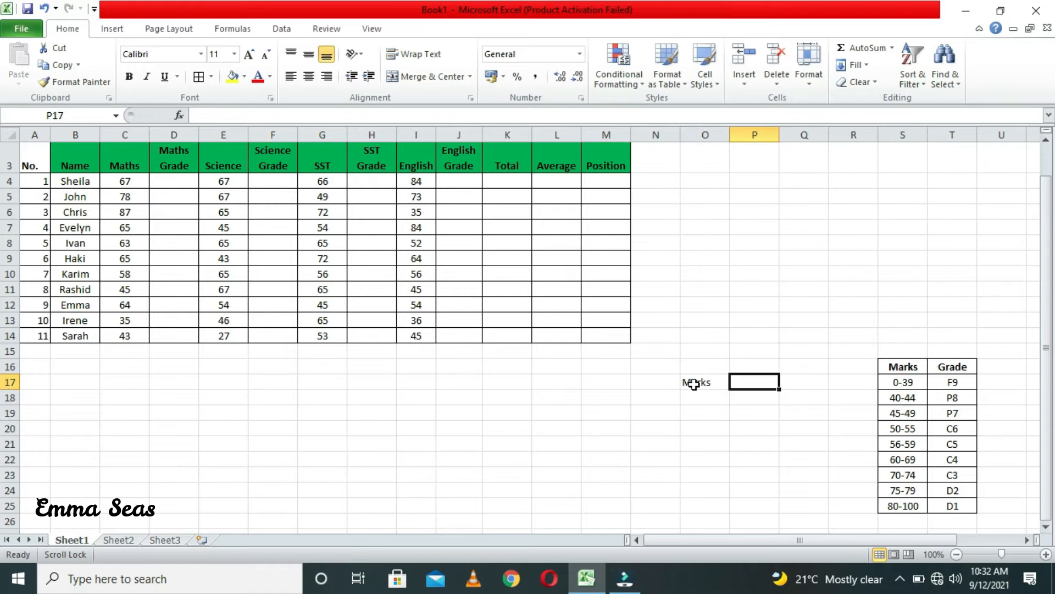
text(Grade)
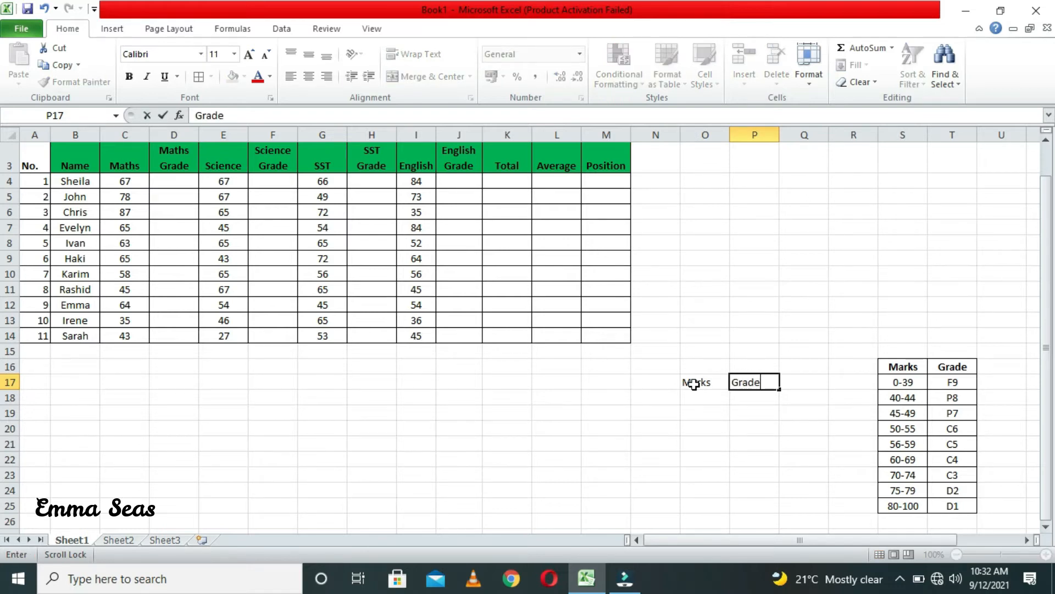
Fill in the first two rows of the new grading table: 0 with F9 in row 18 and 40 with P8 in row 19.
click(699, 397)
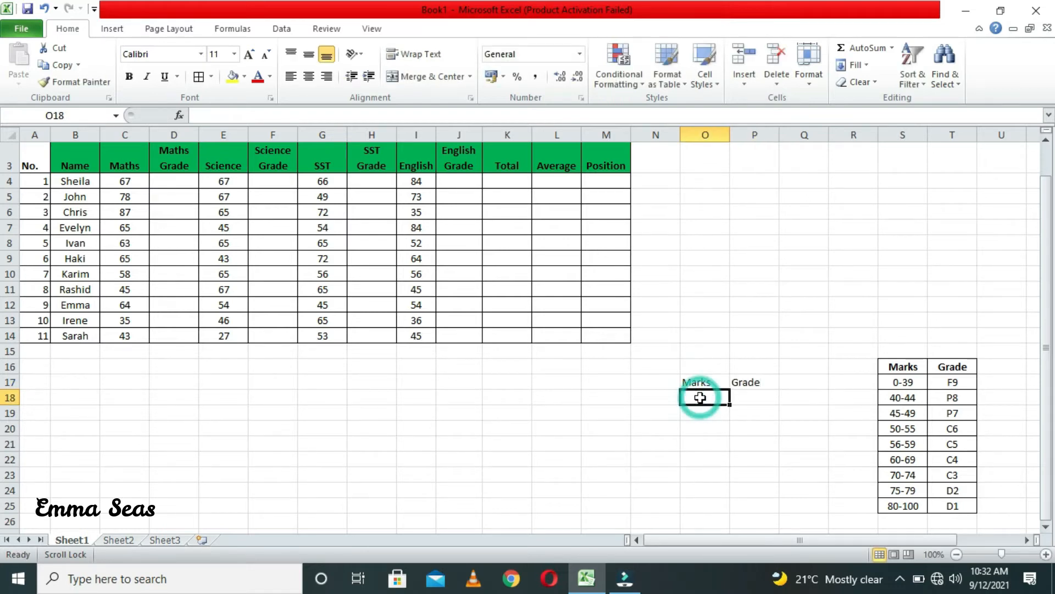
text(0)
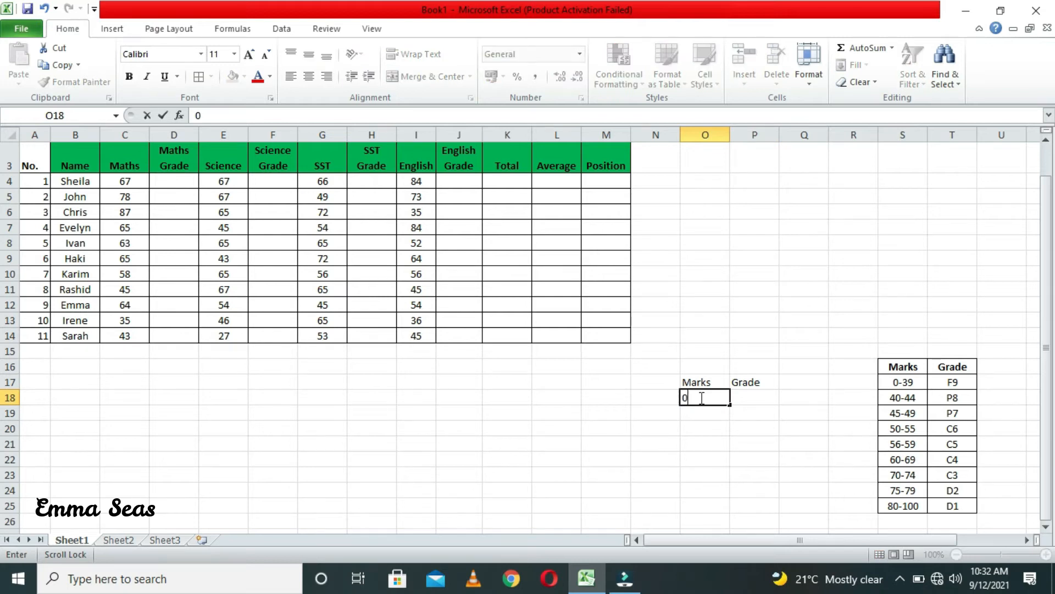
click(702, 416)
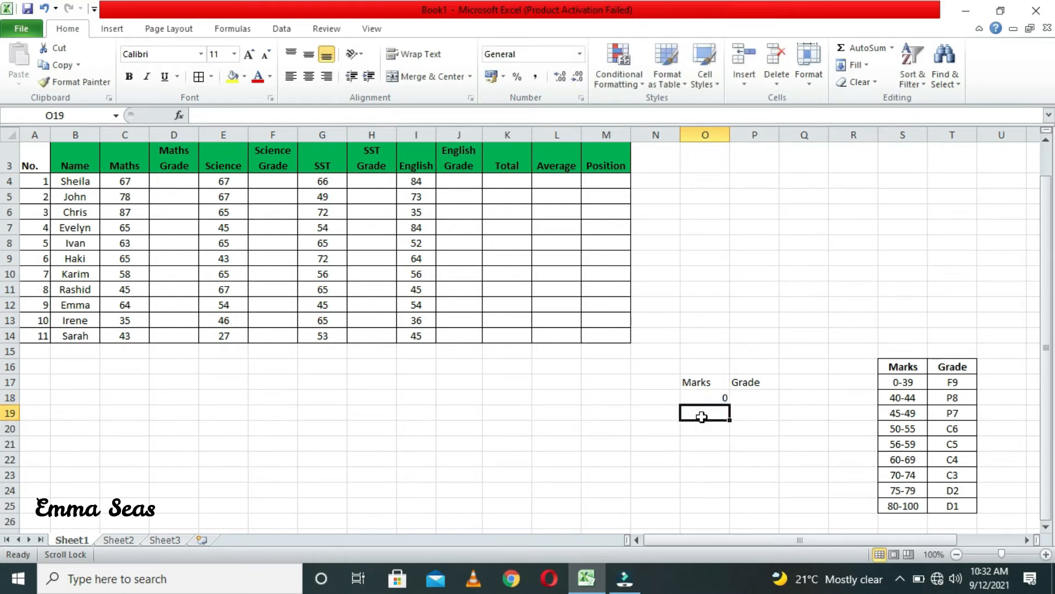
text(4)
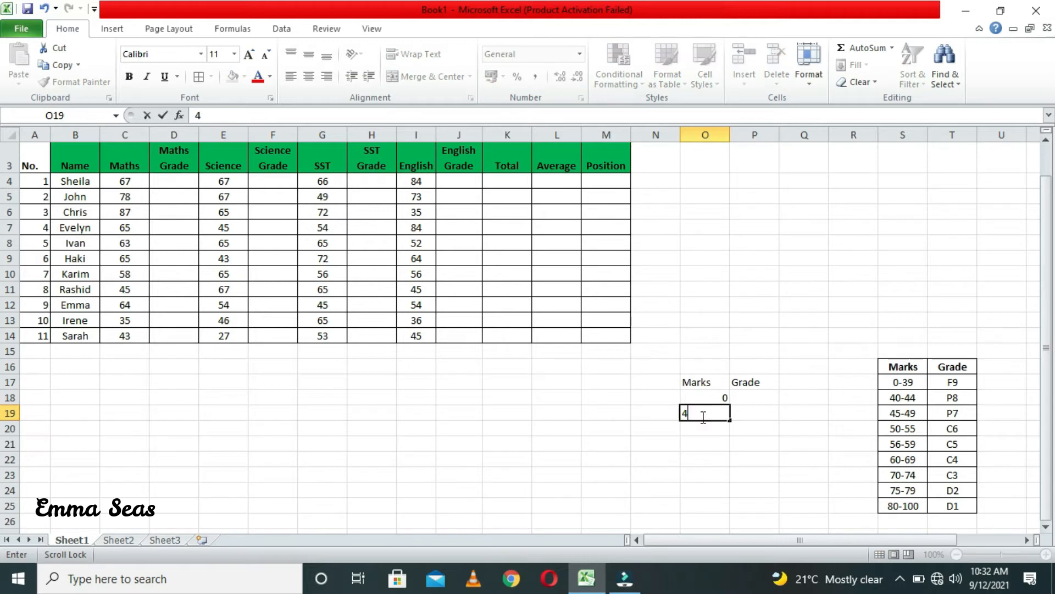
text(0)
click(758, 401)
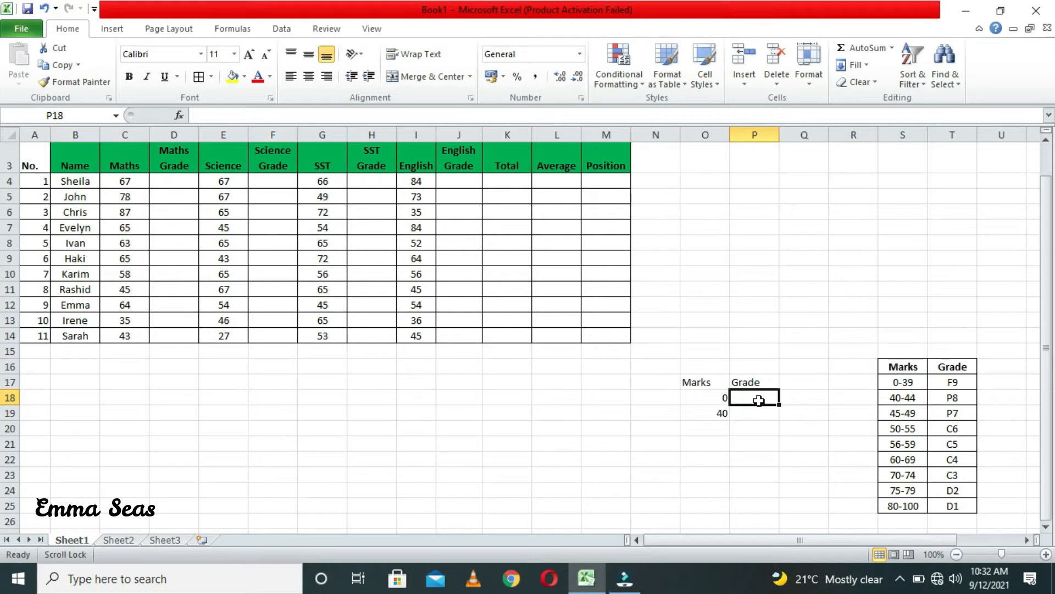
text(F9)
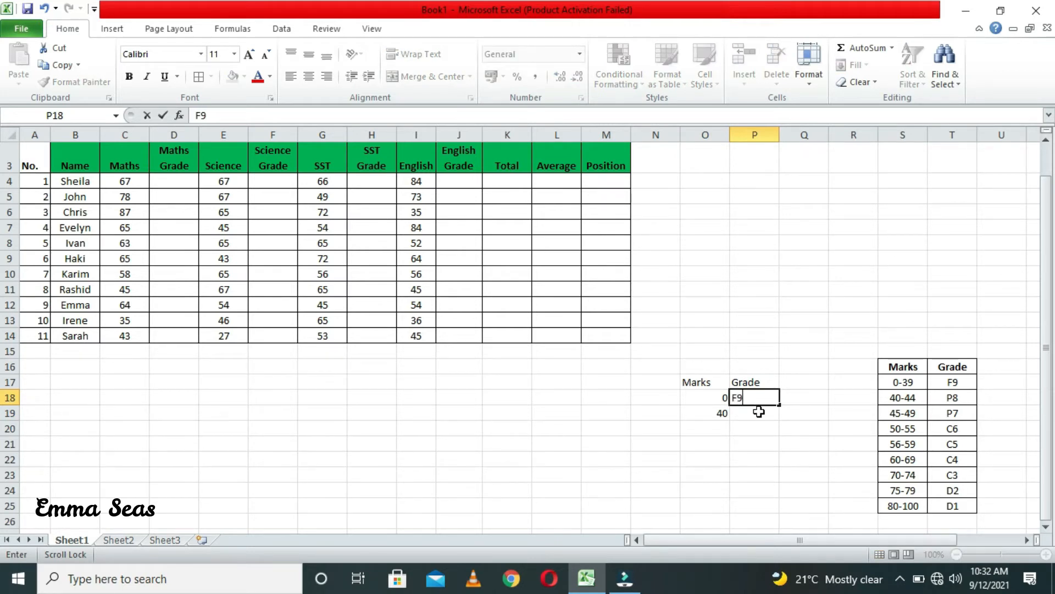
click(758, 411)
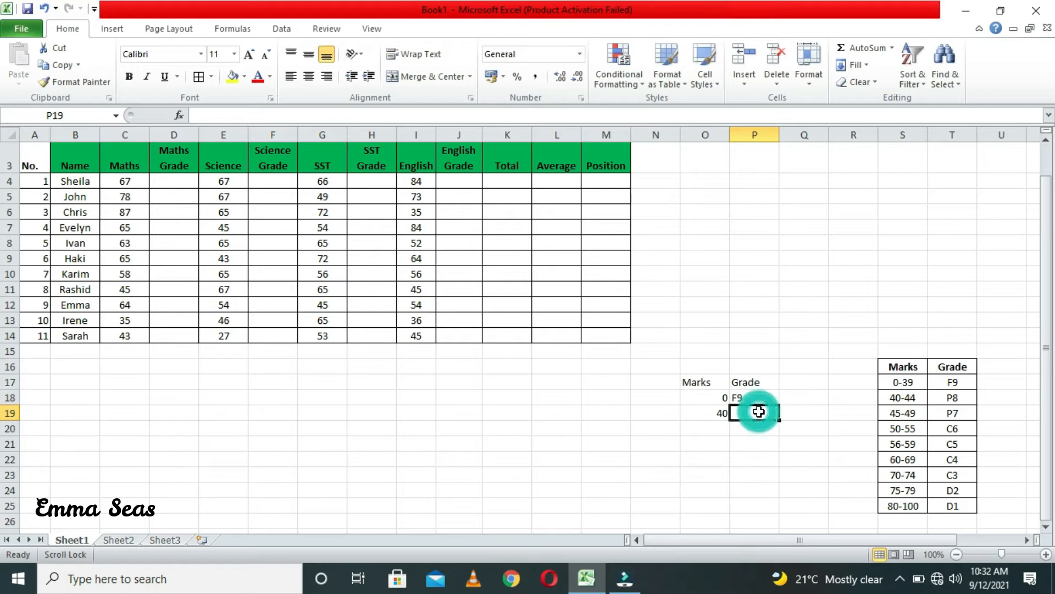
text(P8)
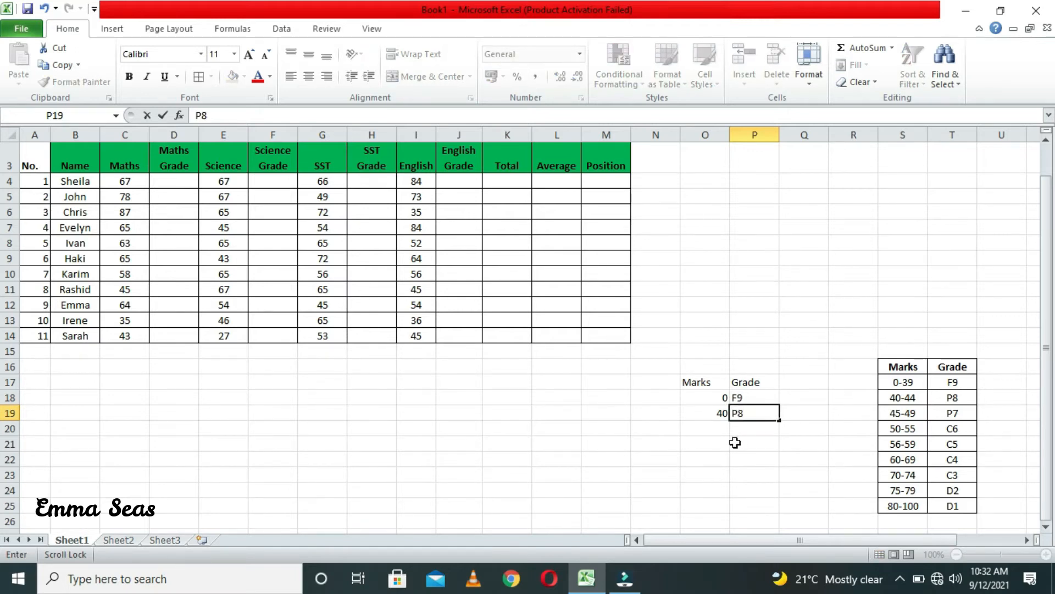
Continue the new grading table's Marks column with 45, 50, 56 and 60 in O20:O23.
click(718, 431)
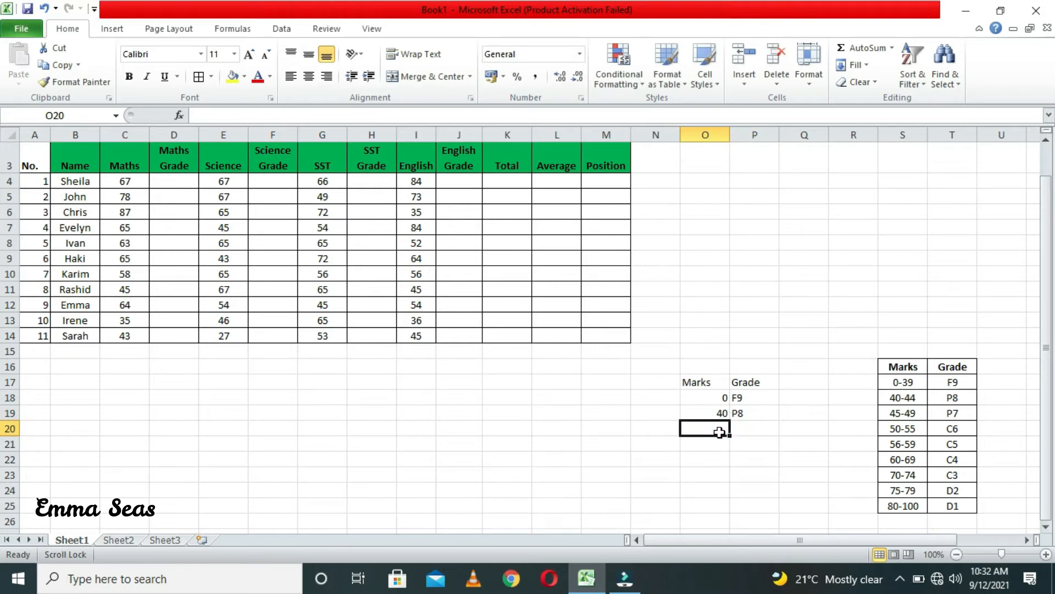
text(45)
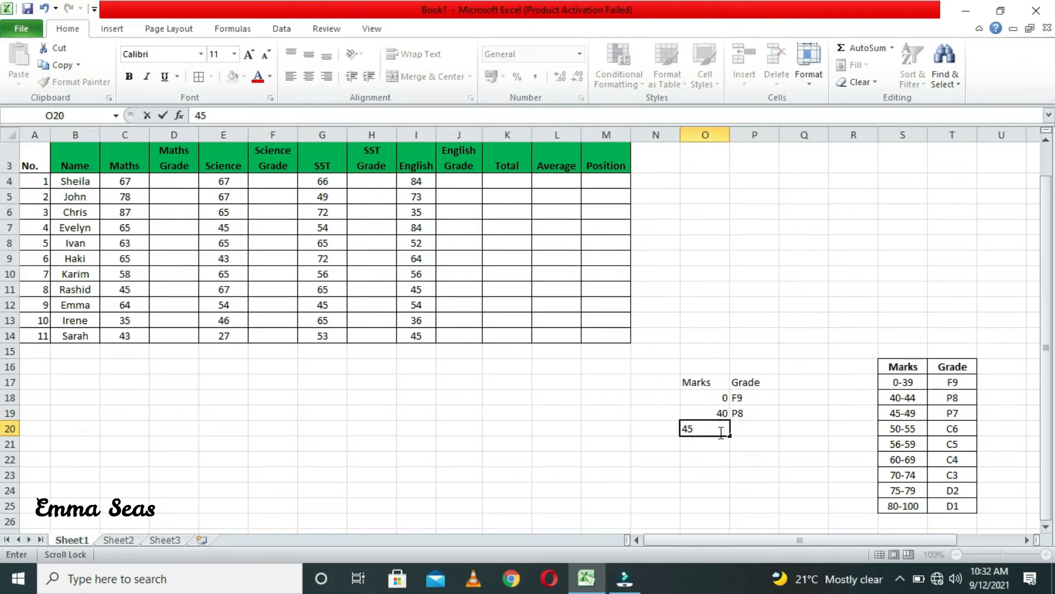
click(719, 443)
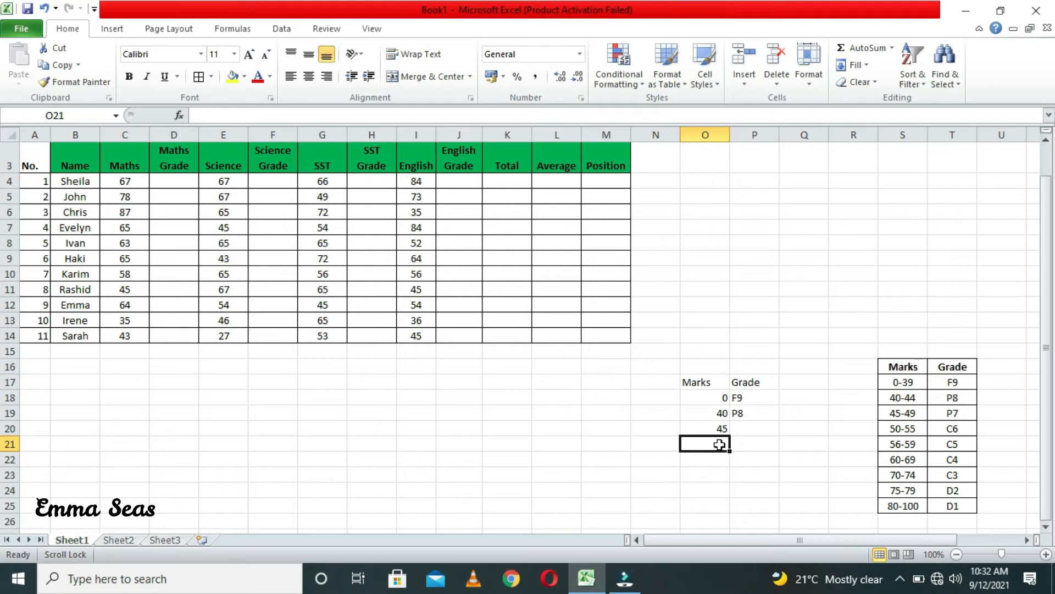
text(50)
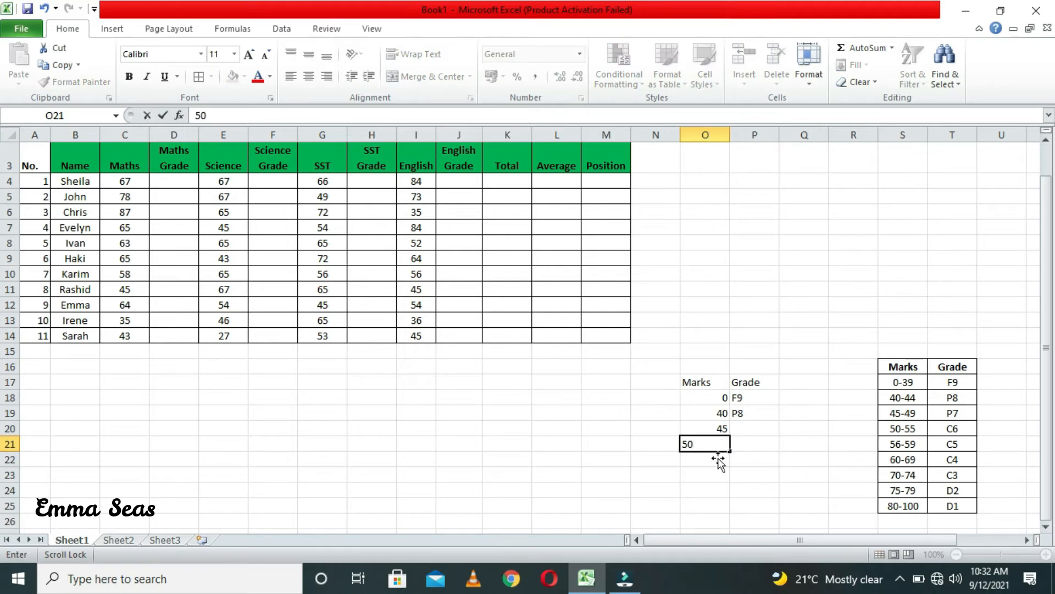
click(714, 462)
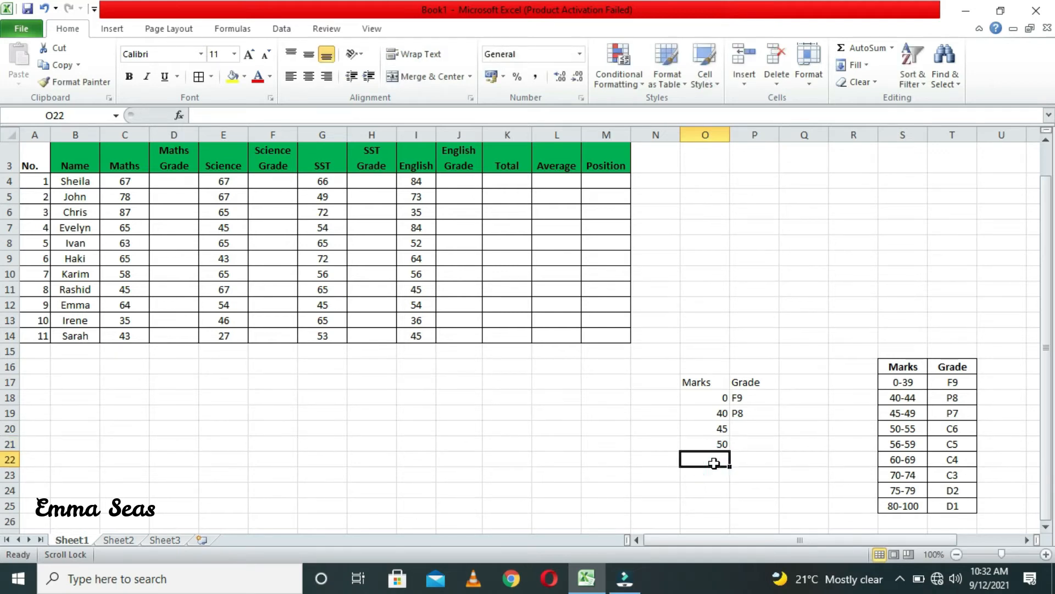
text(56)
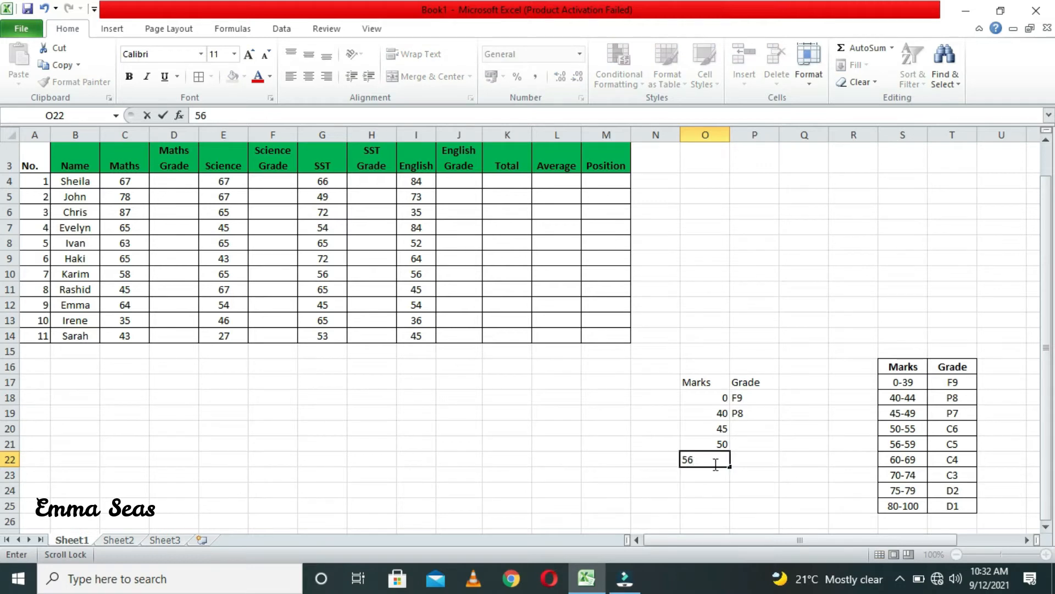
click(718, 476)
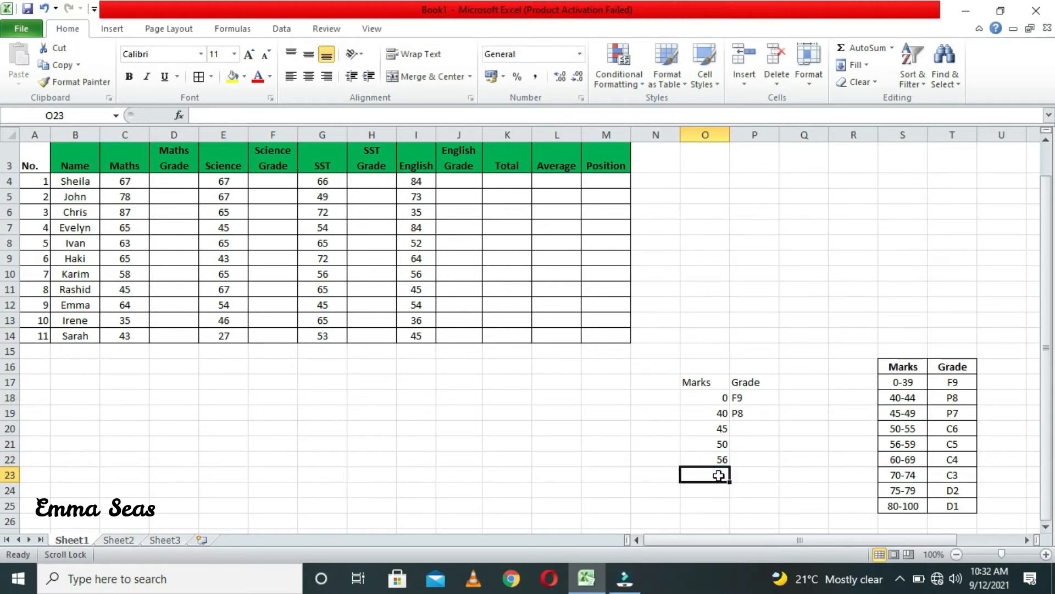
text(60)
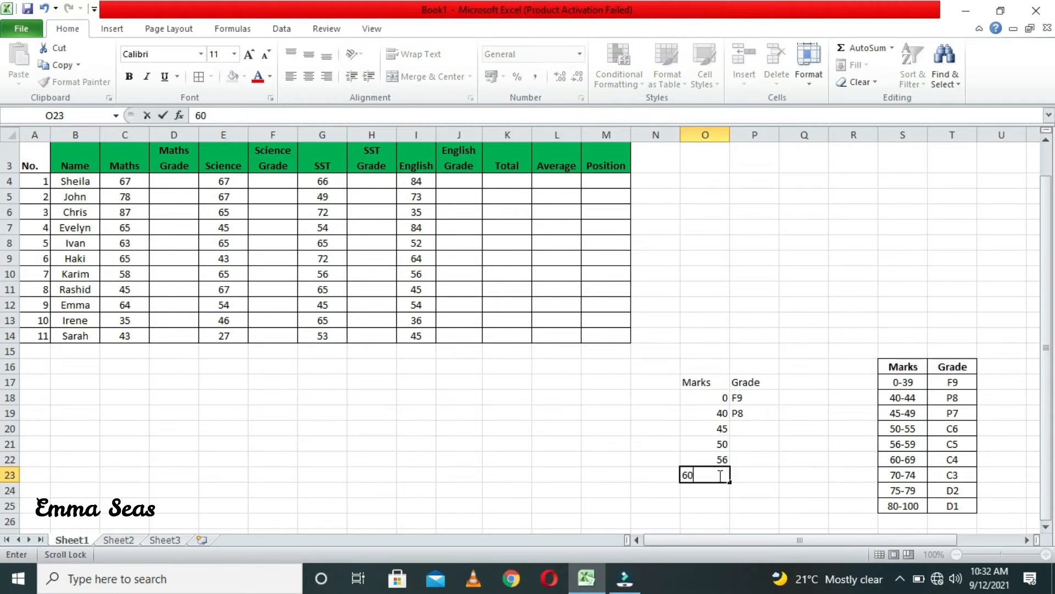
Complete the Marks column of the new grading table with 70, 75 and 80 in O24:O26.
click(714, 489)
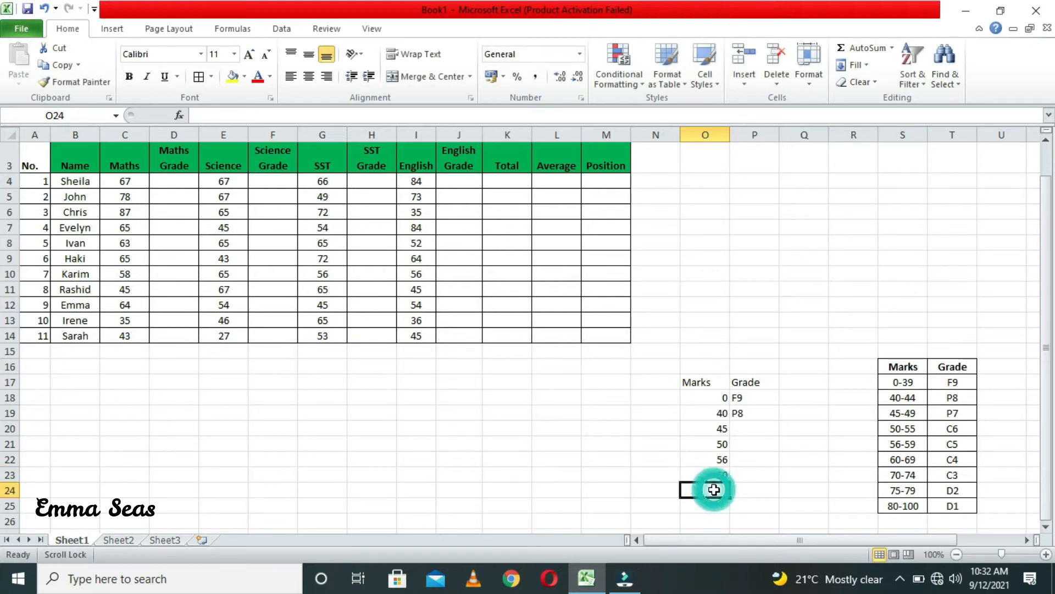
text(70)
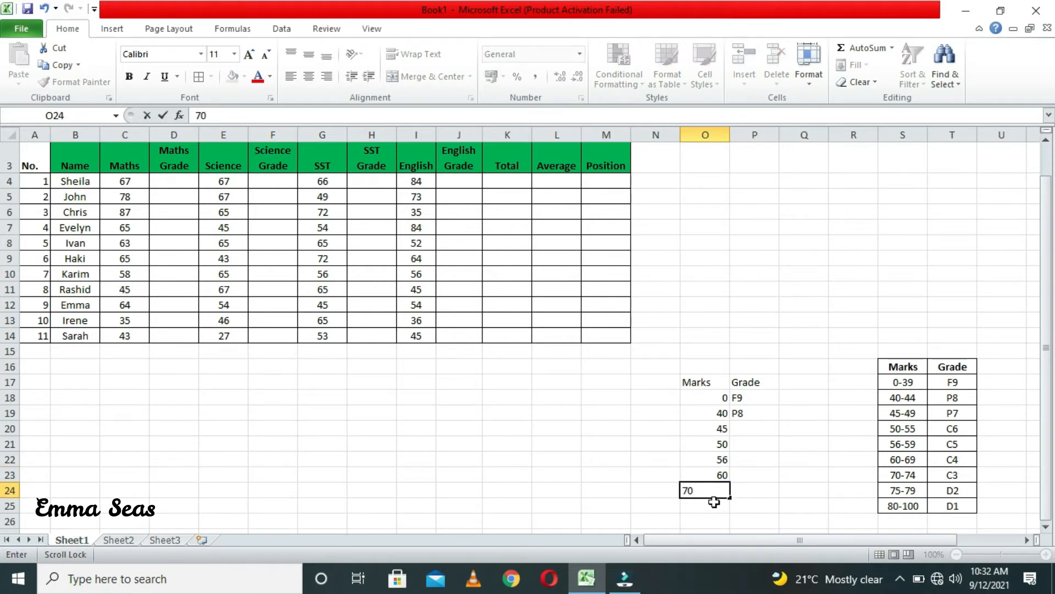
click(716, 507)
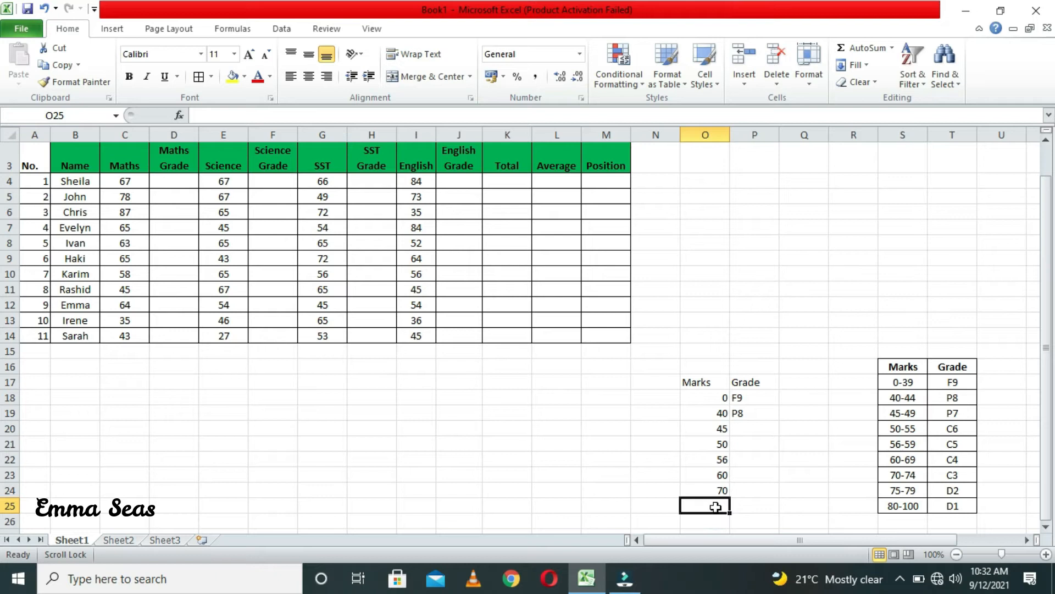
text(75)
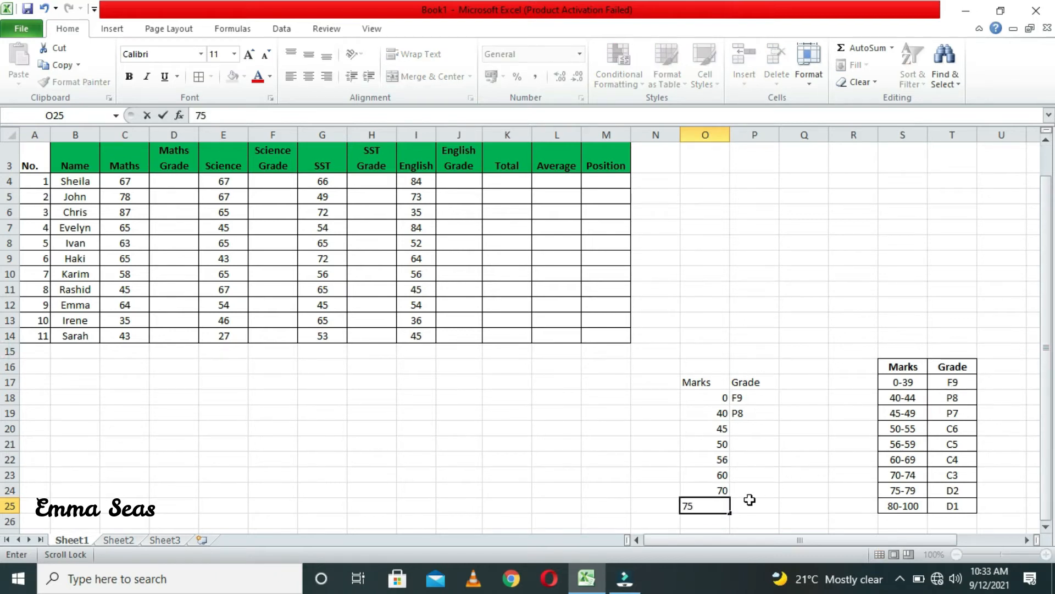
click(715, 520)
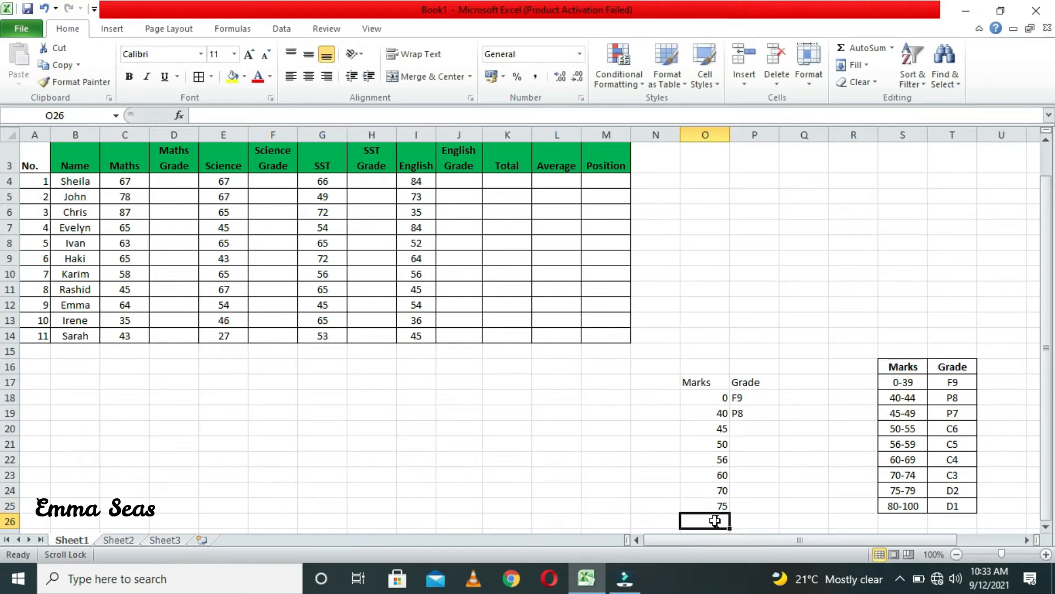
text(80)
click(827, 488)
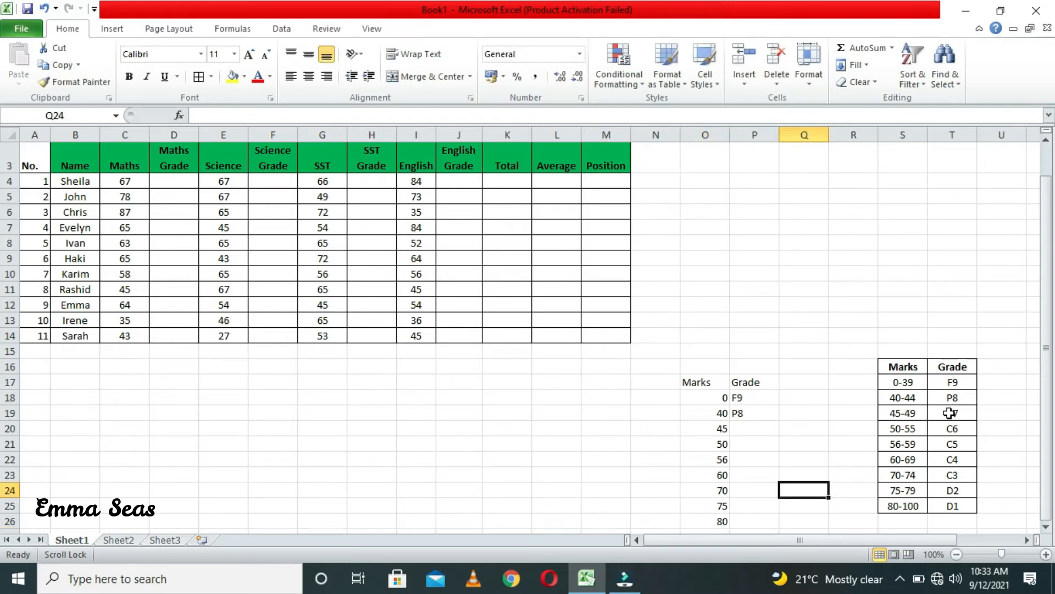
Enter the grades P7, C6, C5 and C4 in P20:P23, beside the marks 45 to 60.
click(743, 438)
click(742, 429)
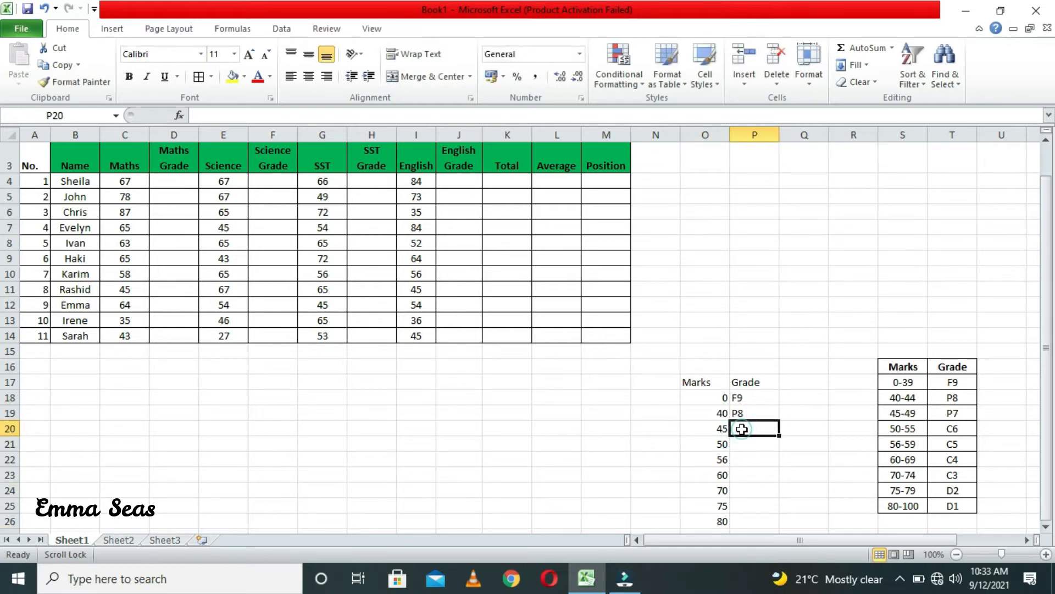
text(P)
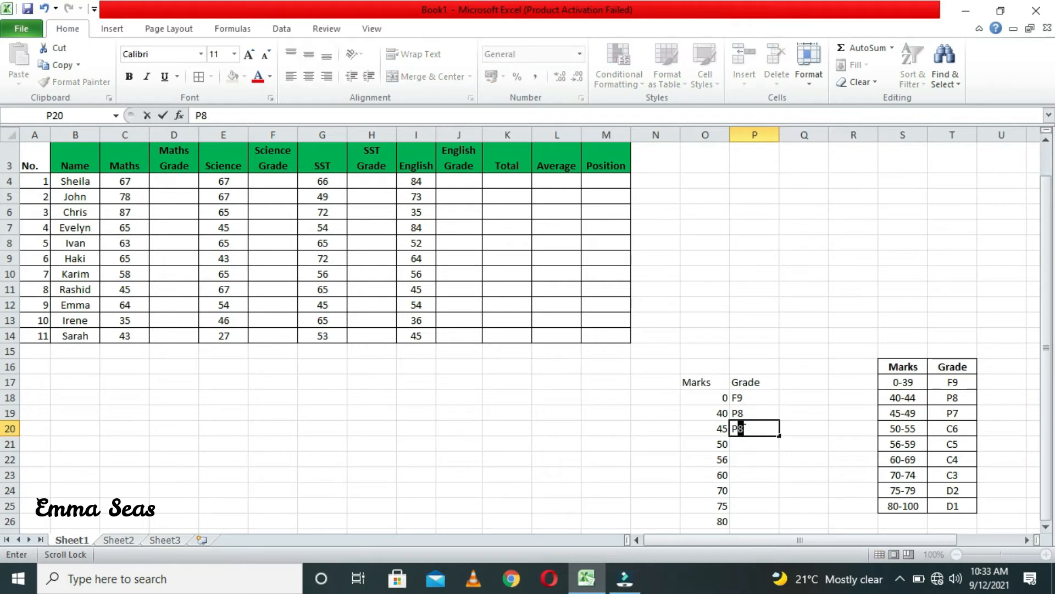
text(7)
click(743, 447)
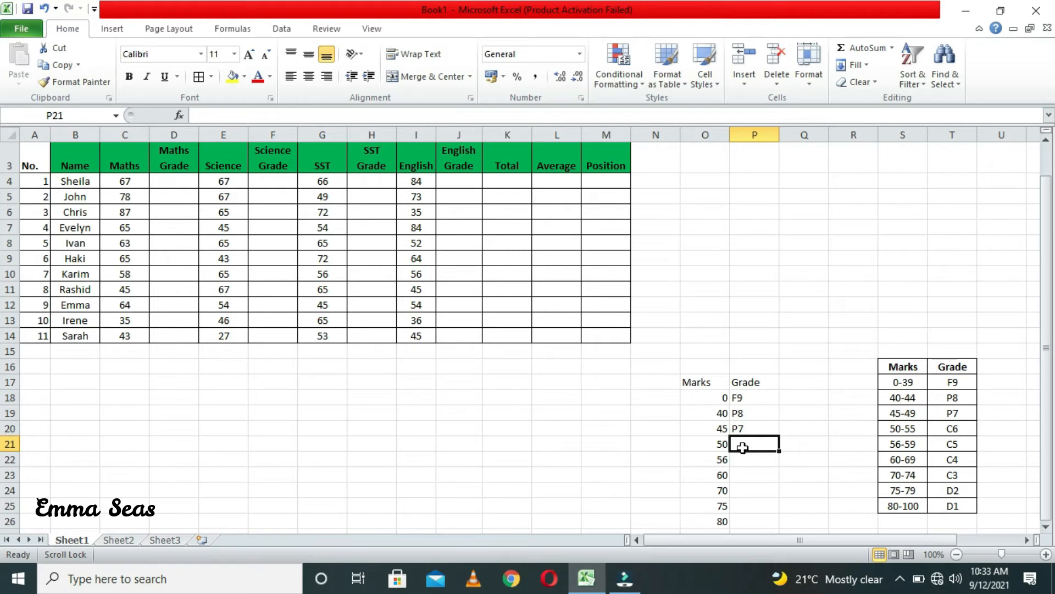
text(C6)
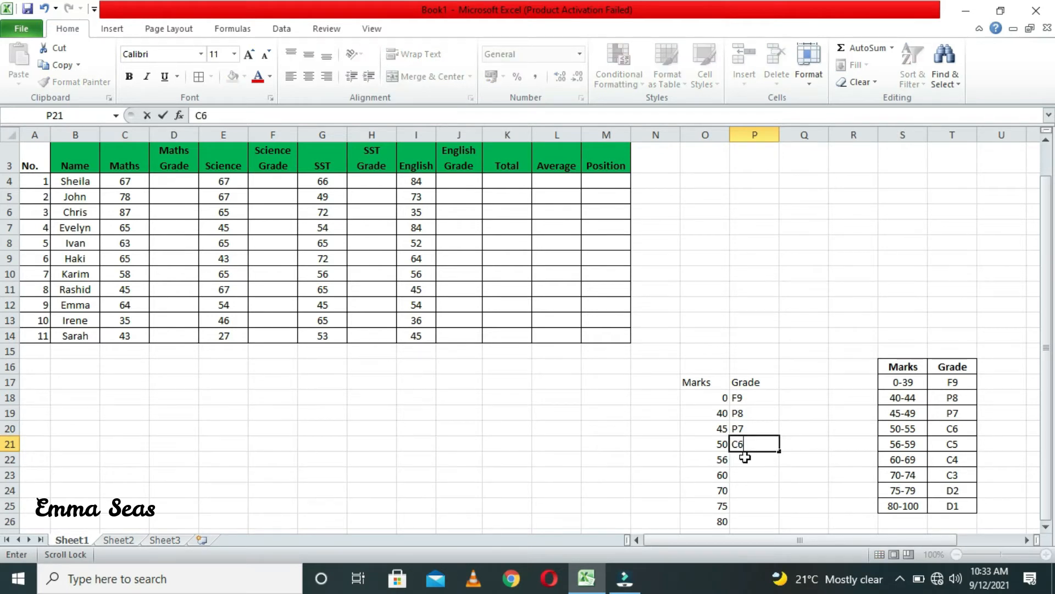
click(745, 457)
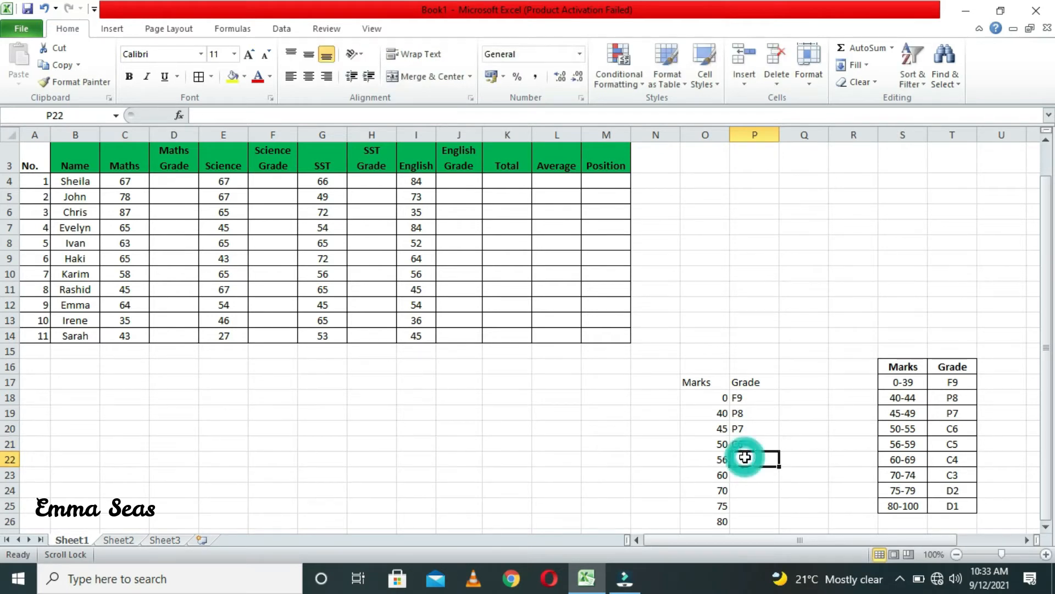
text(C5)
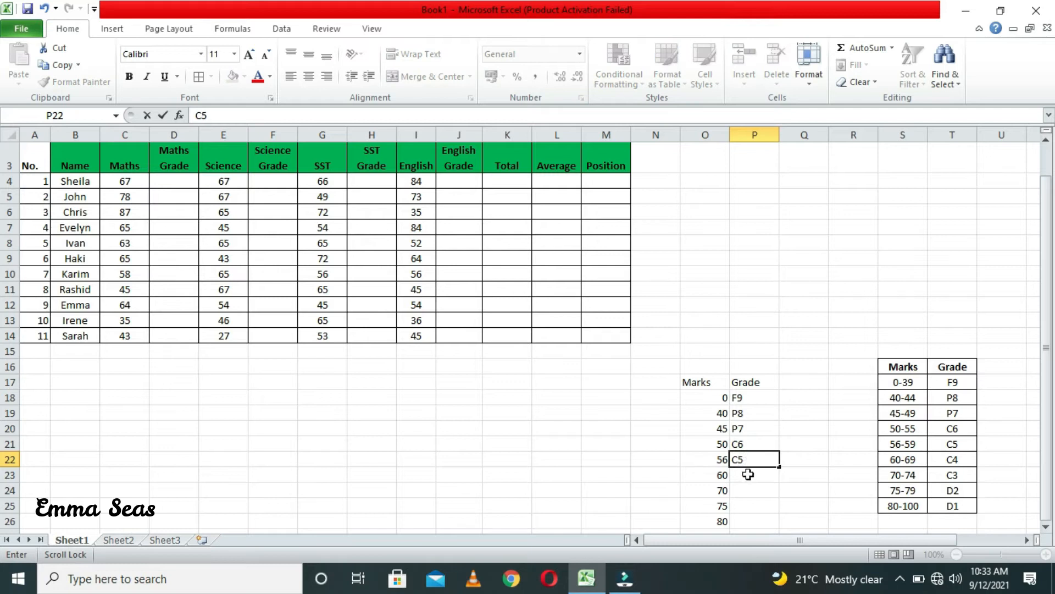
click(748, 485)
click(746, 474)
click(746, 474)
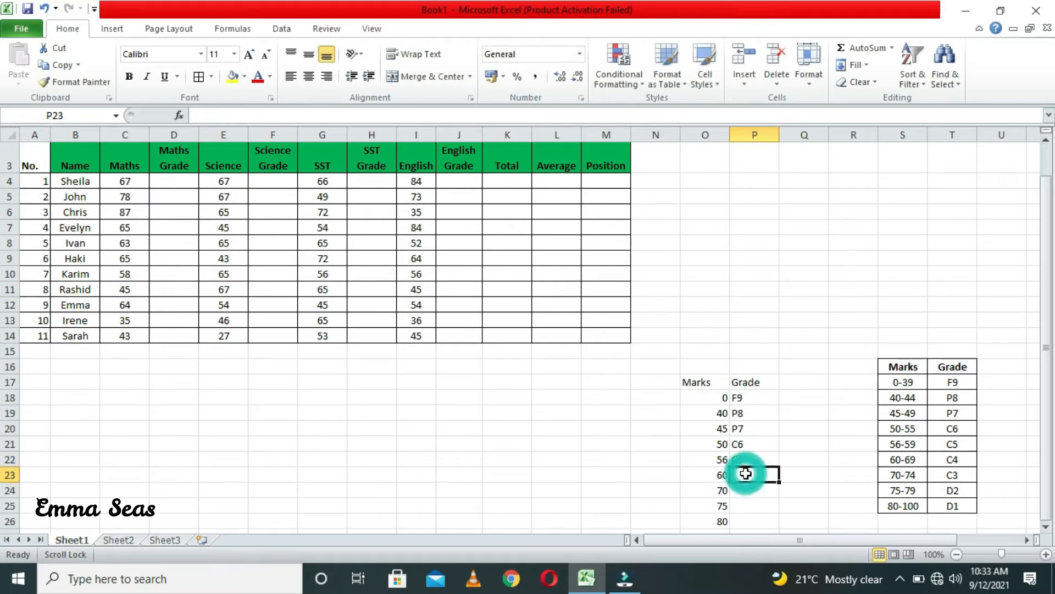
text(C4)
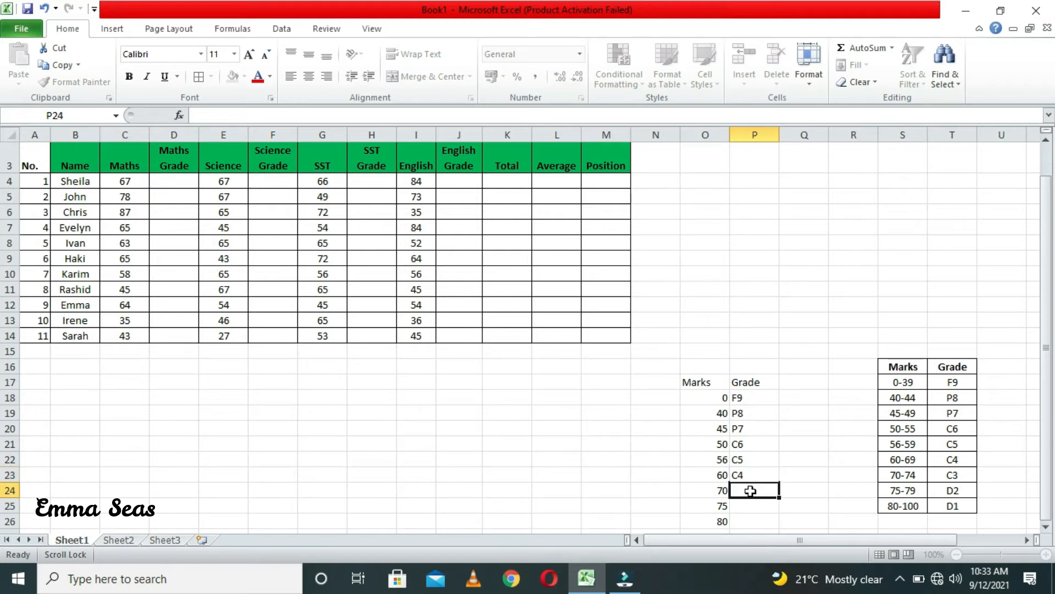
Complete the Grade column of the new grading table with C3, D2 and D1 in P24:P26.
click(751, 491)
text(C3)
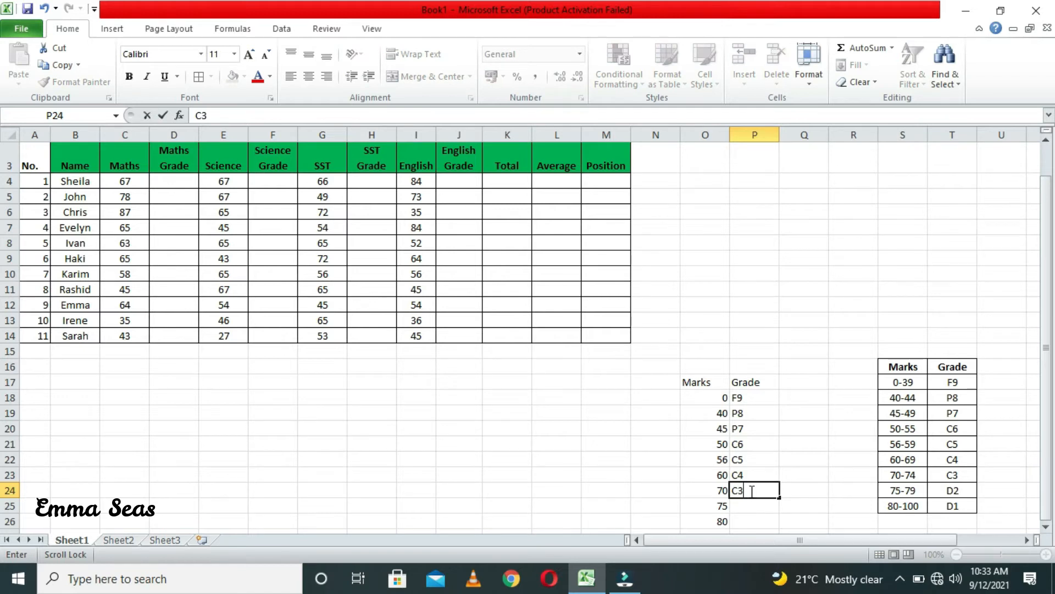
click(751, 506)
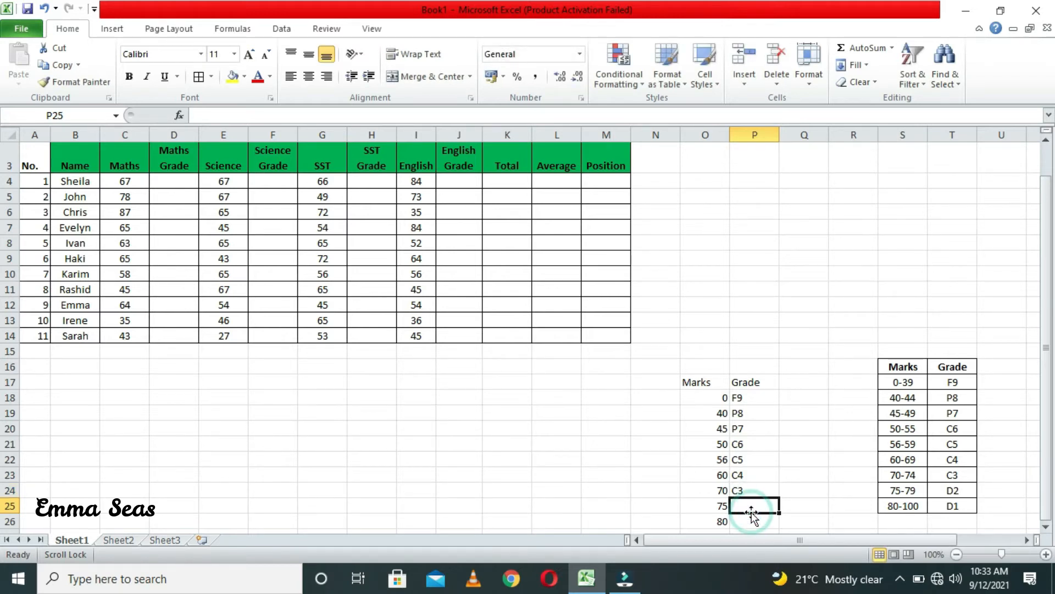
text(D2)
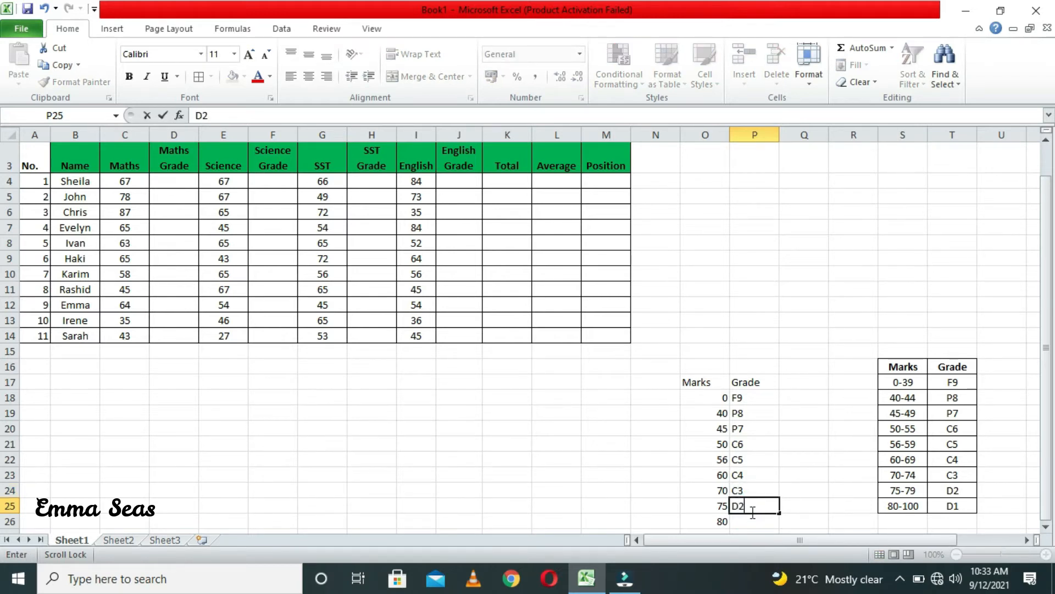
click(755, 524)
click(754, 525)
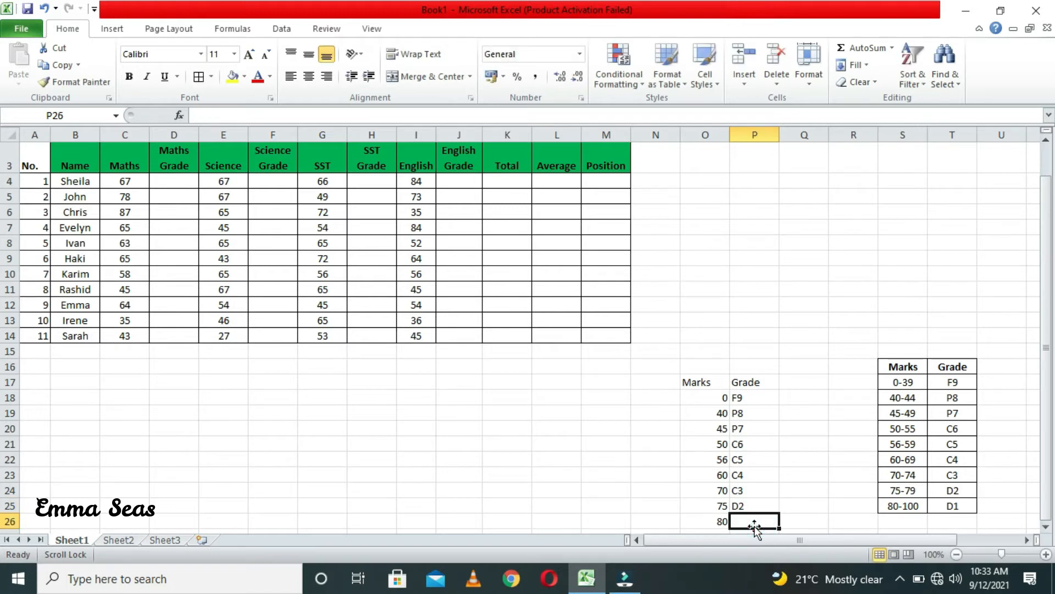
text(D1)
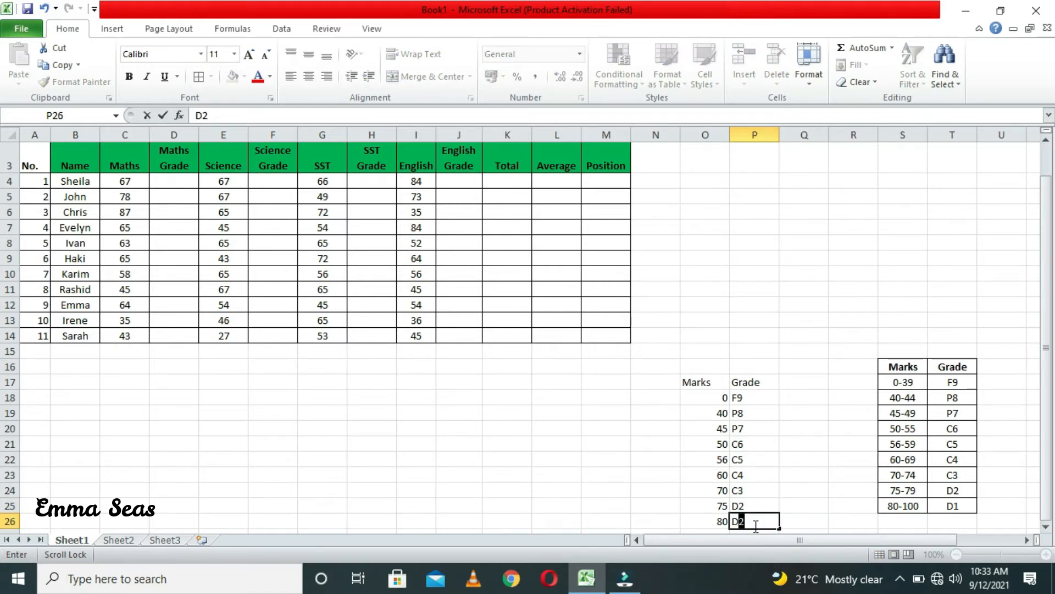
click(808, 440)
Apply all borders to the new grading table O17:P26 and center its contents.
drag(696, 382, 754, 521)
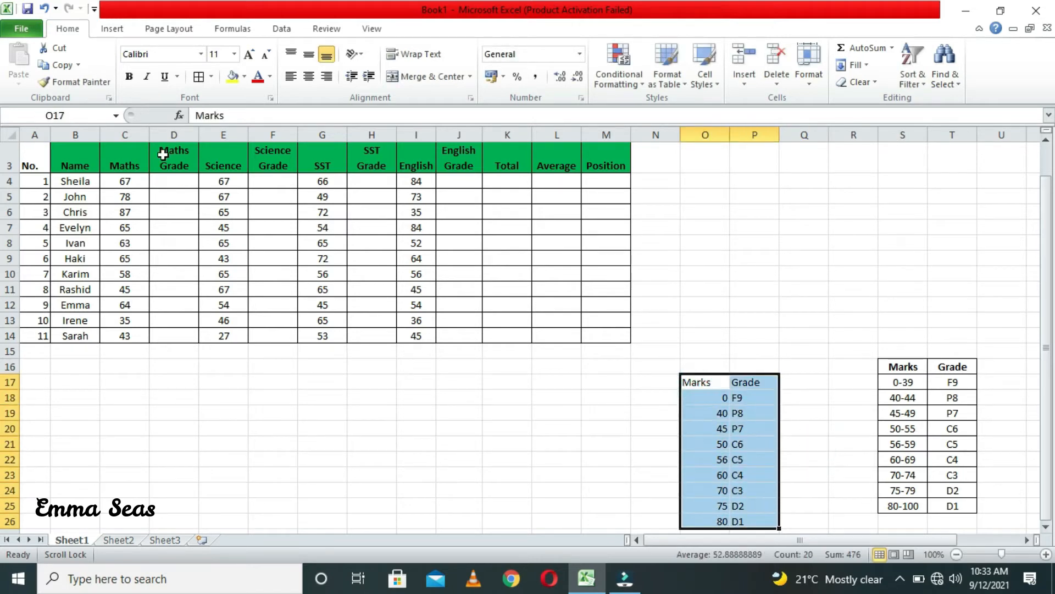
click(198, 77)
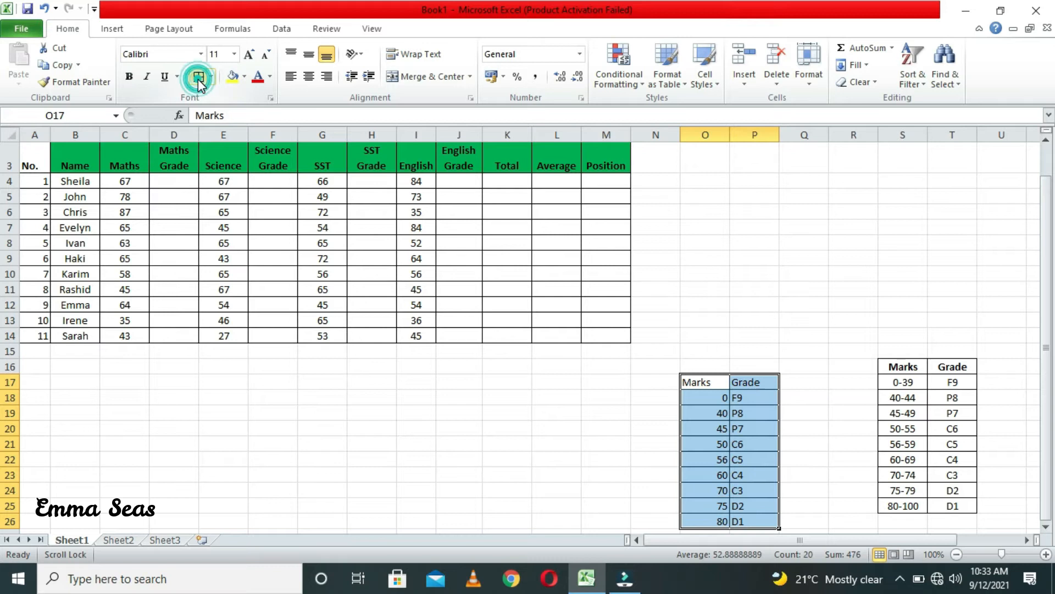
click(309, 76)
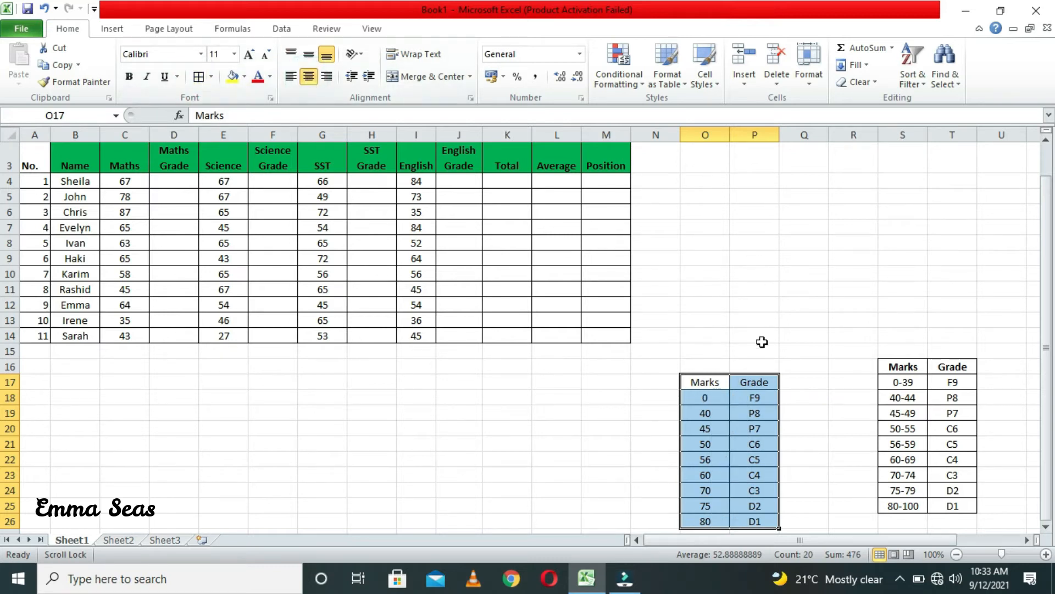
Make the Marks and Grade headers in O17:P17 bold.
drag(705, 379, 745, 380)
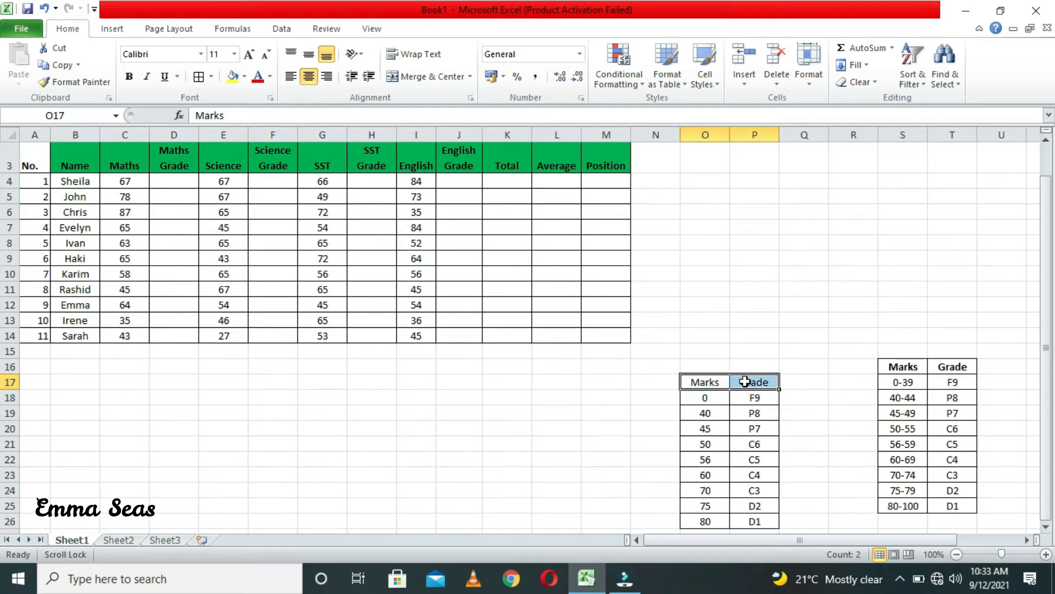
key(ctrl+b)
click(823, 412)
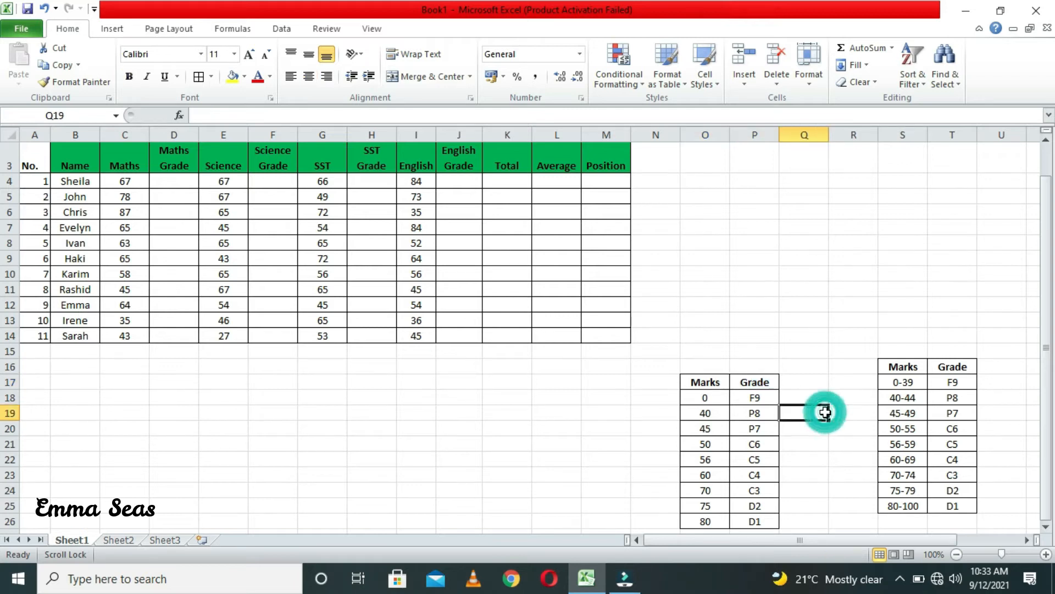
Move the new grading table up one row to O16:P25, level with the other grading table, and select O15:P15 above it.
click(1047, 283)
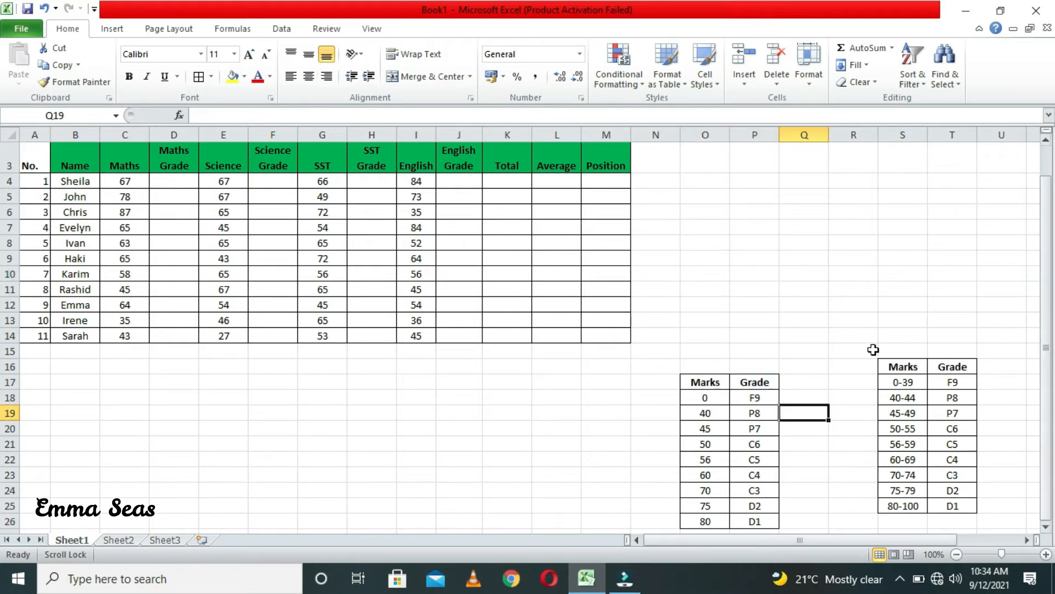
drag(699, 384, 738, 517)
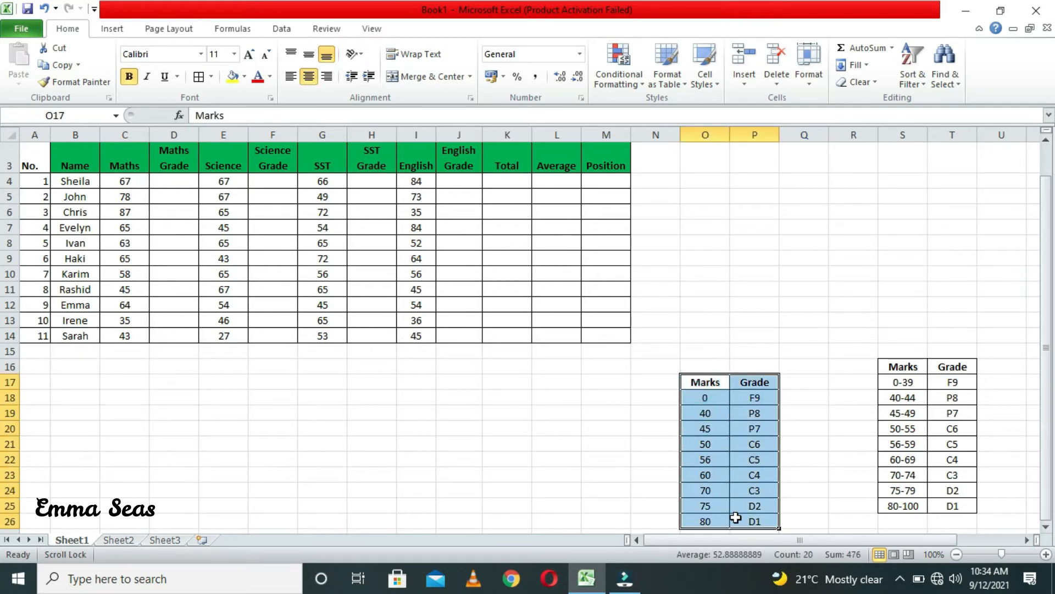
drag(704, 384, 772, 519)
click(706, 415)
drag(688, 379, 751, 353)
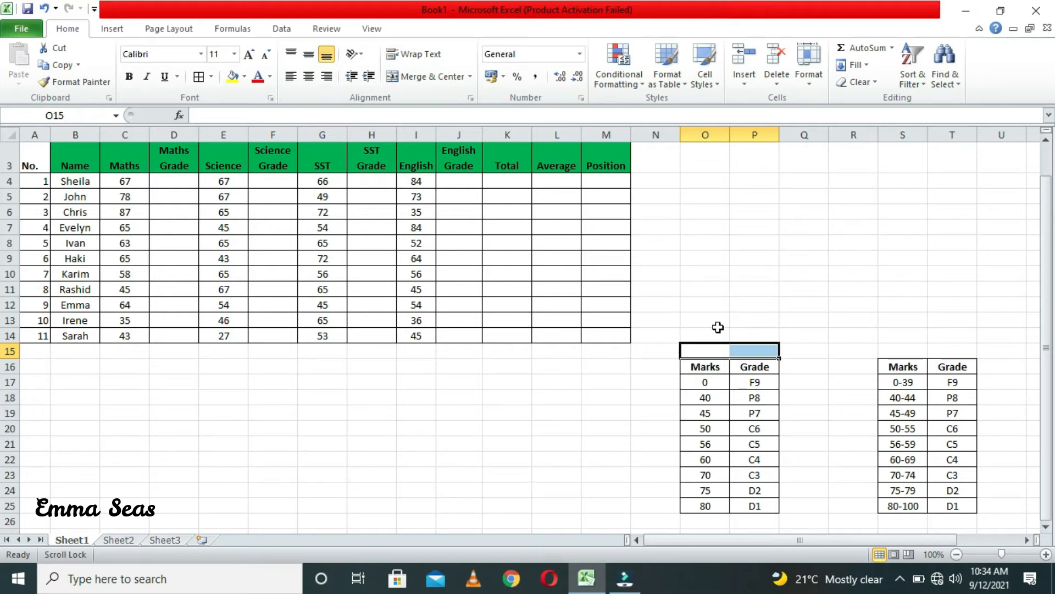
Merge and center O14:P14 above the minimum-mark grading table and enter the title VLOOKUP.
drag(701, 334, 735, 334)
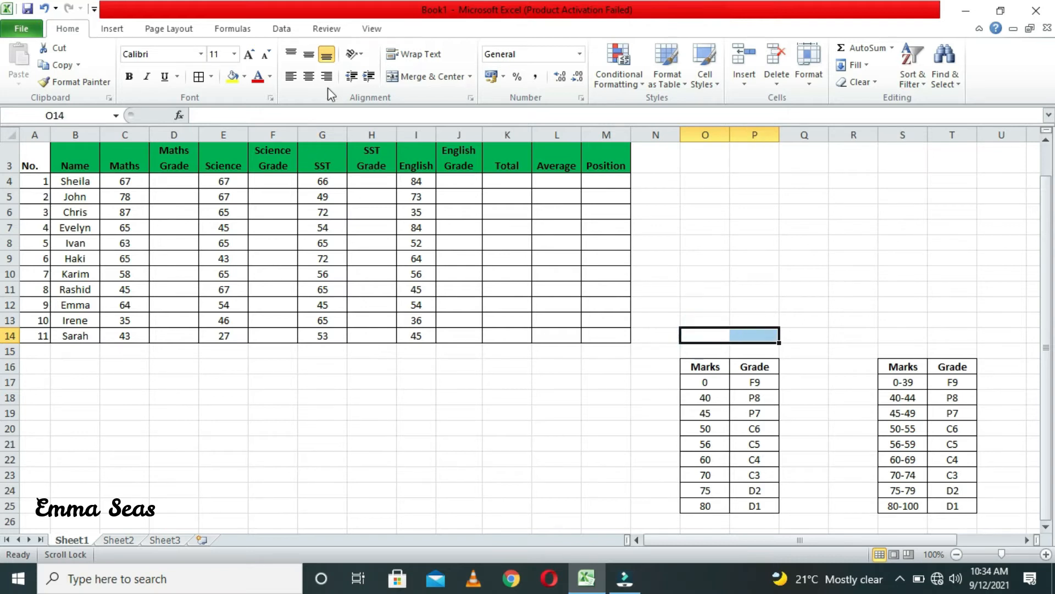
click(406, 78)
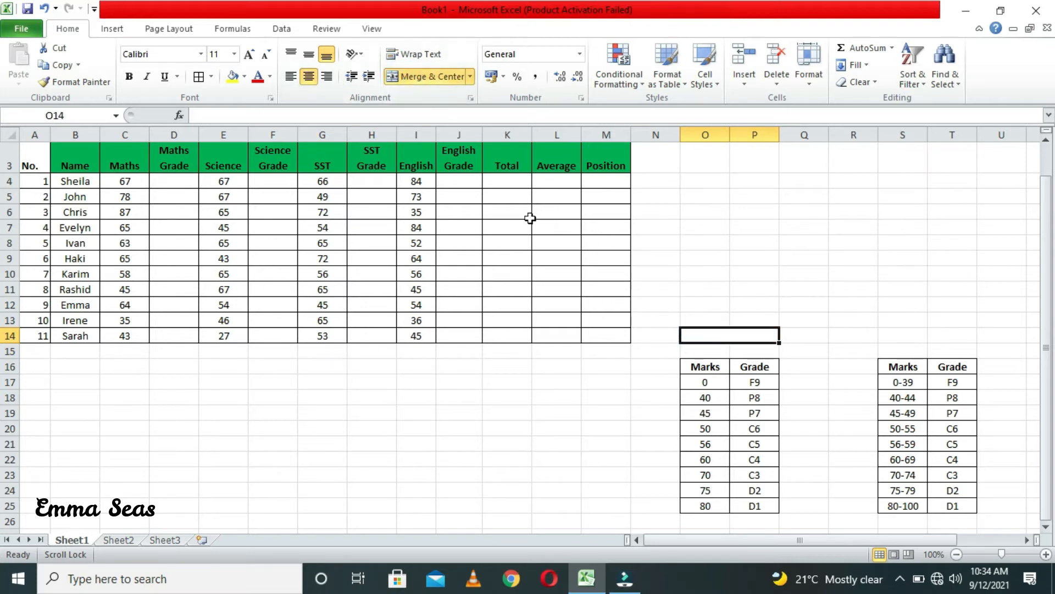
click(334, 113)
click(334, 113)
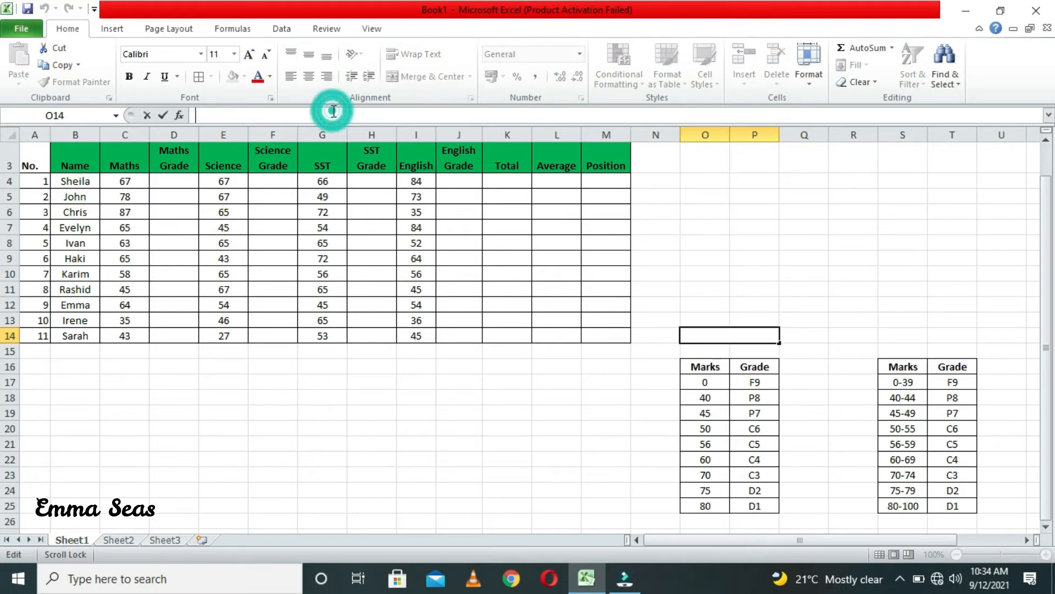
text(V)
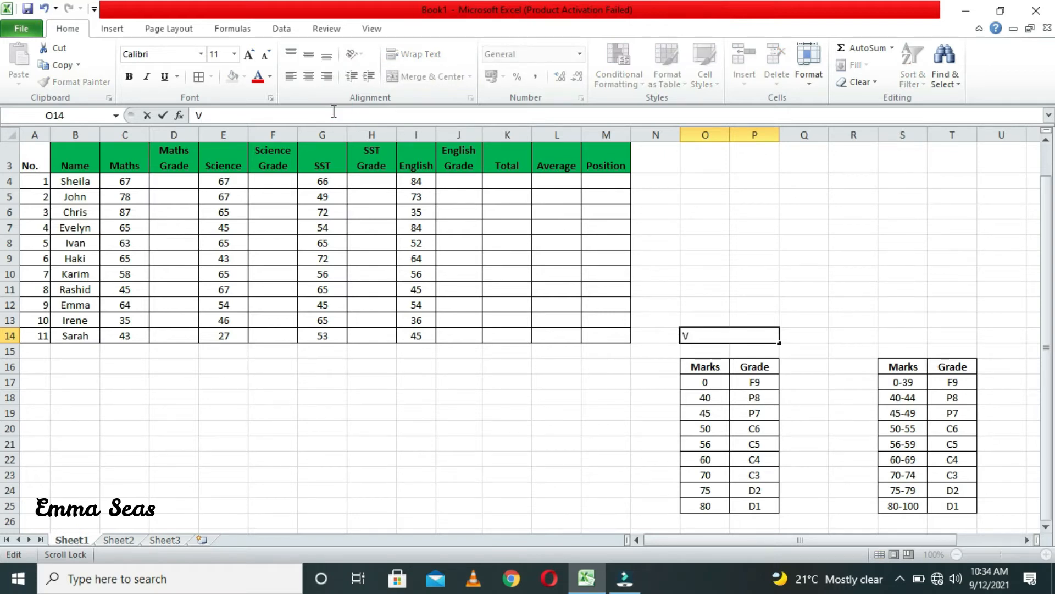
text(LOOKUP)
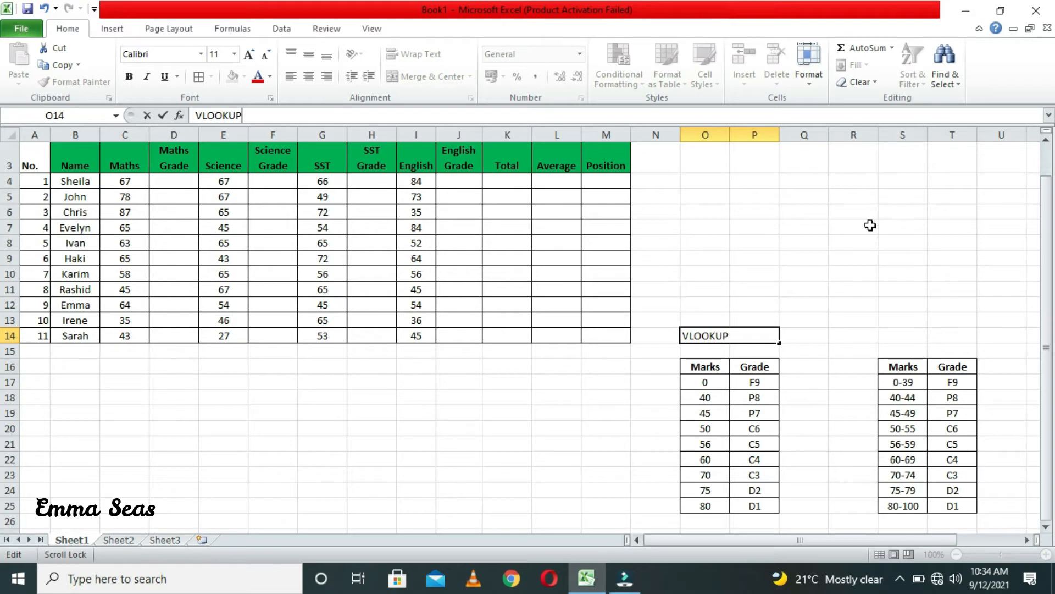
click(854, 253)
Make the VLOOKUP title in O14 bold.
click(726, 333)
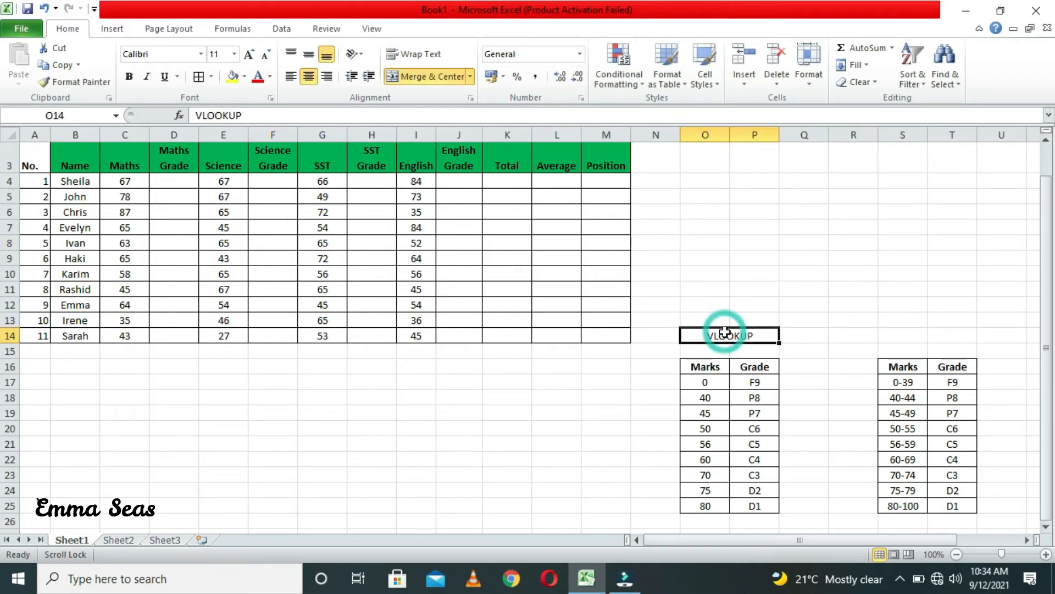
key(ctrl+b)
click(805, 368)
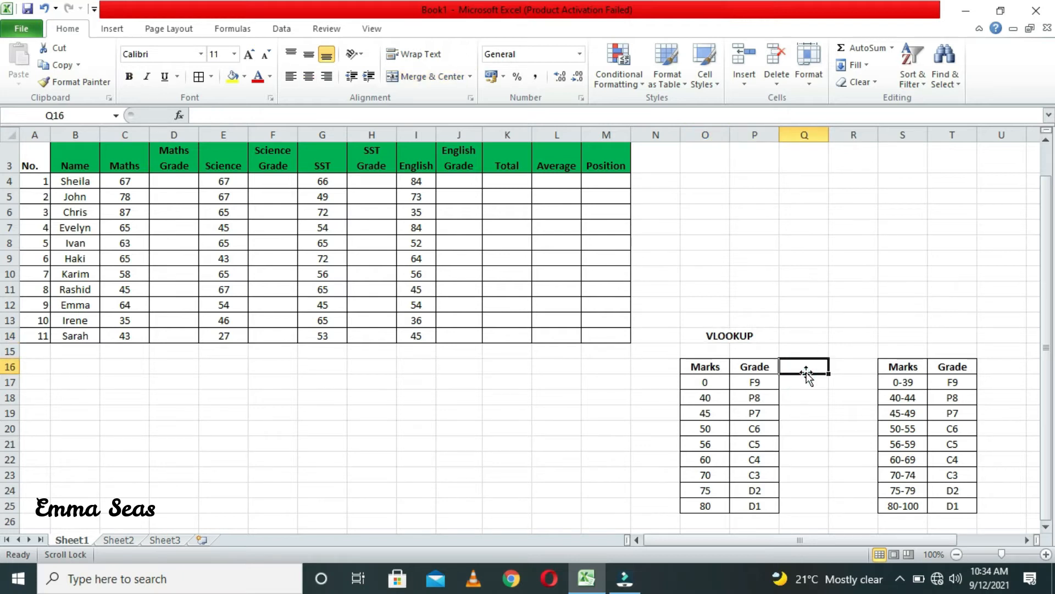
click(666, 394)
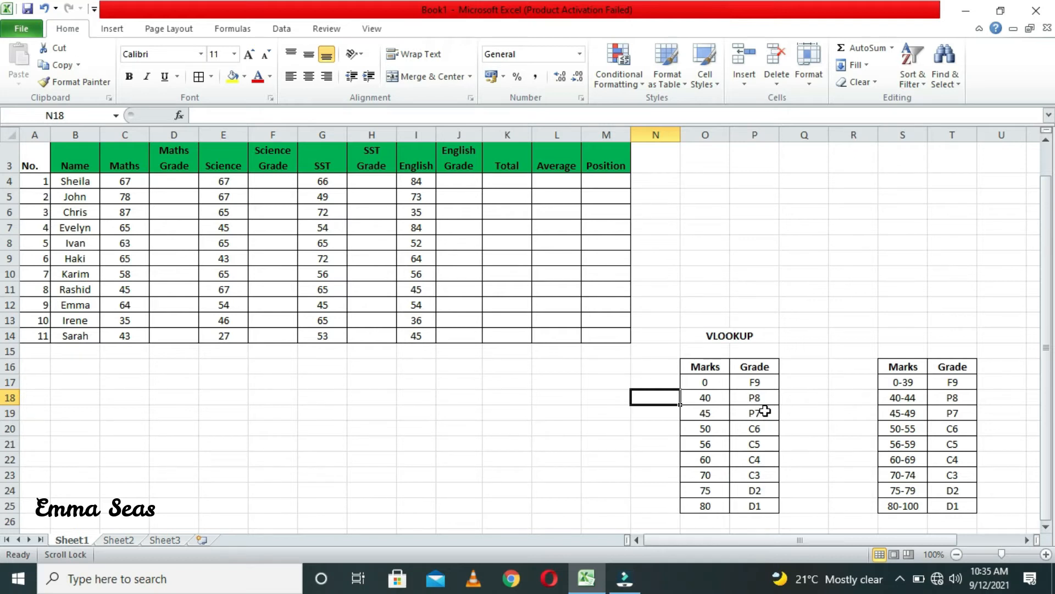
click(866, 362)
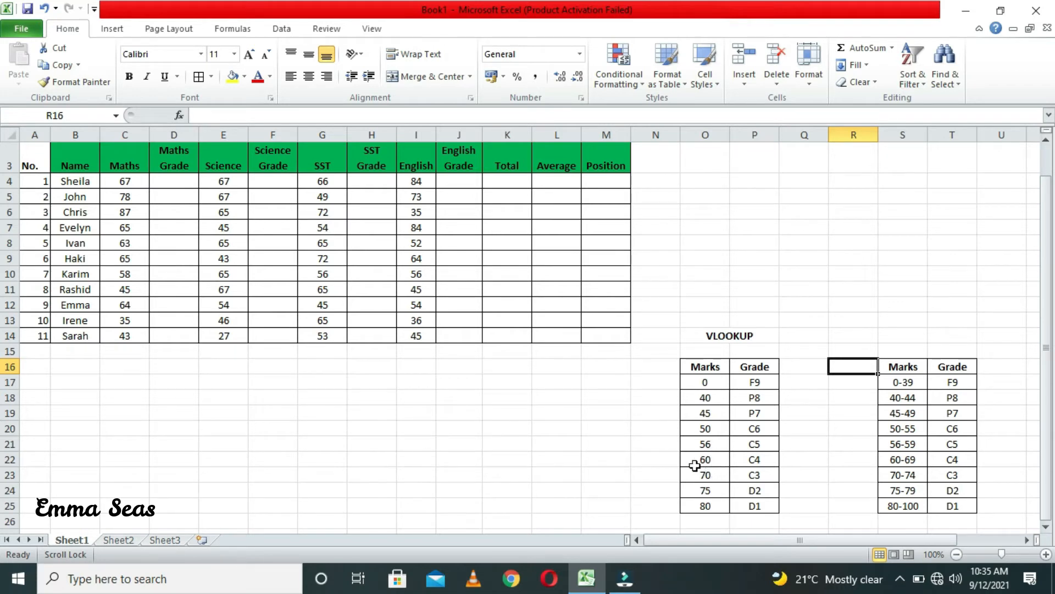
click(761, 463)
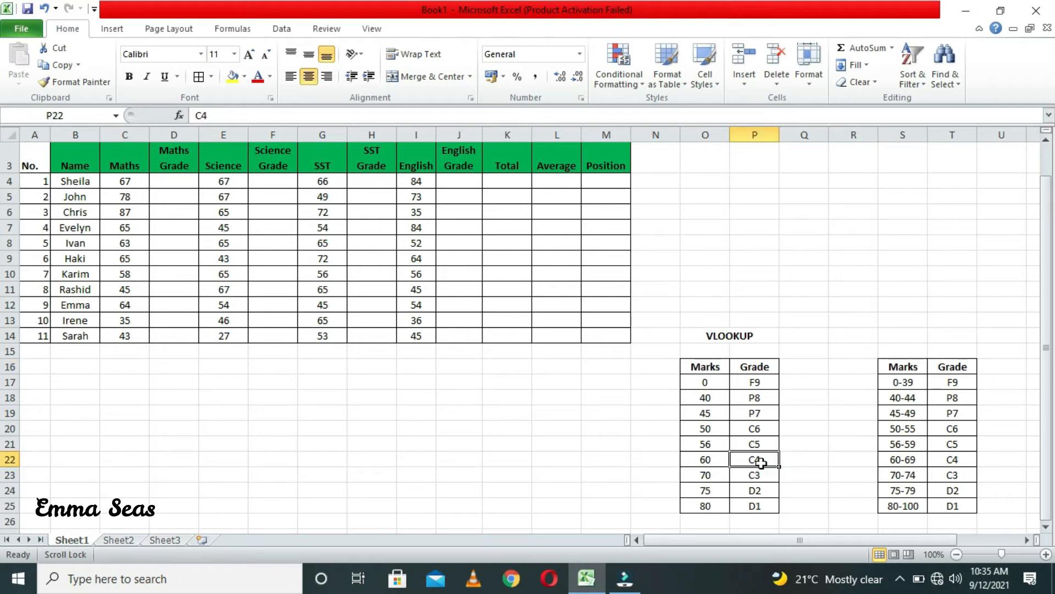
Start a VLOOKUP function in Maths Grade cell D4 with lookup value C4 and the absolute table array $O$17:$P$25.
click(173, 185)
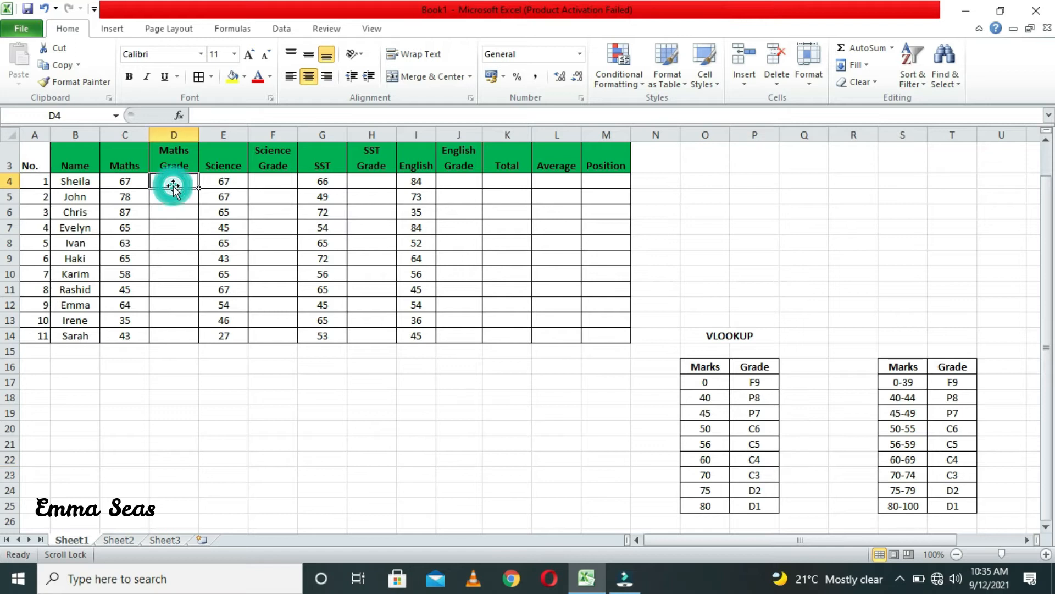
click(179, 117)
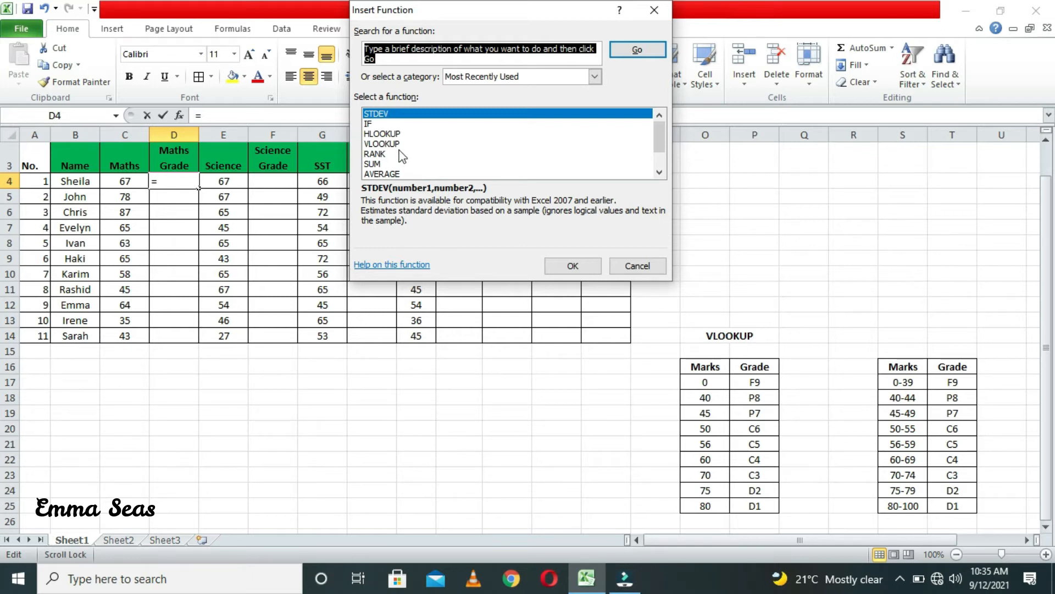
click(385, 144)
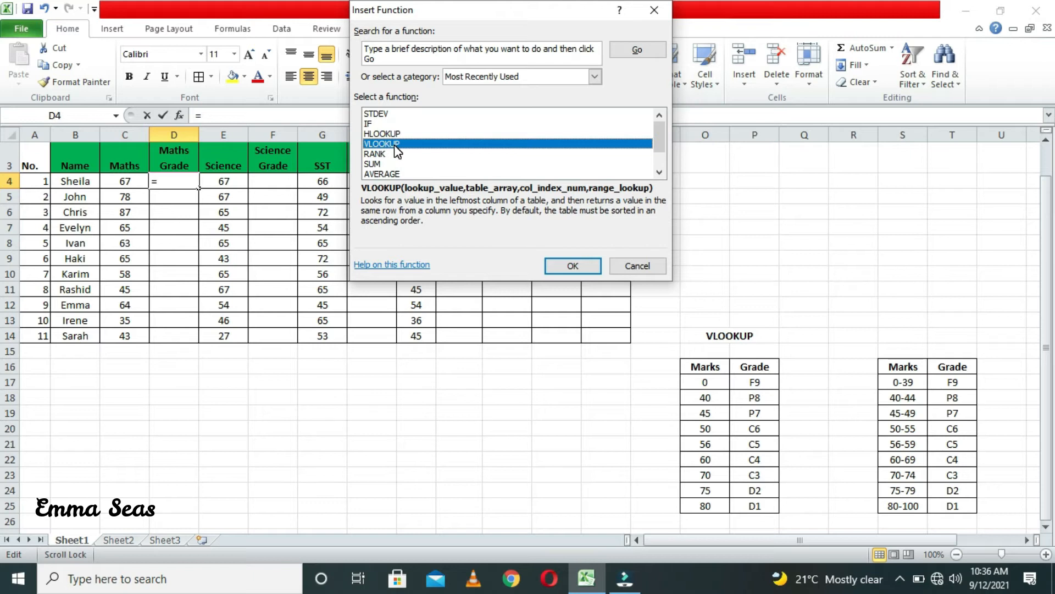
click(573, 267)
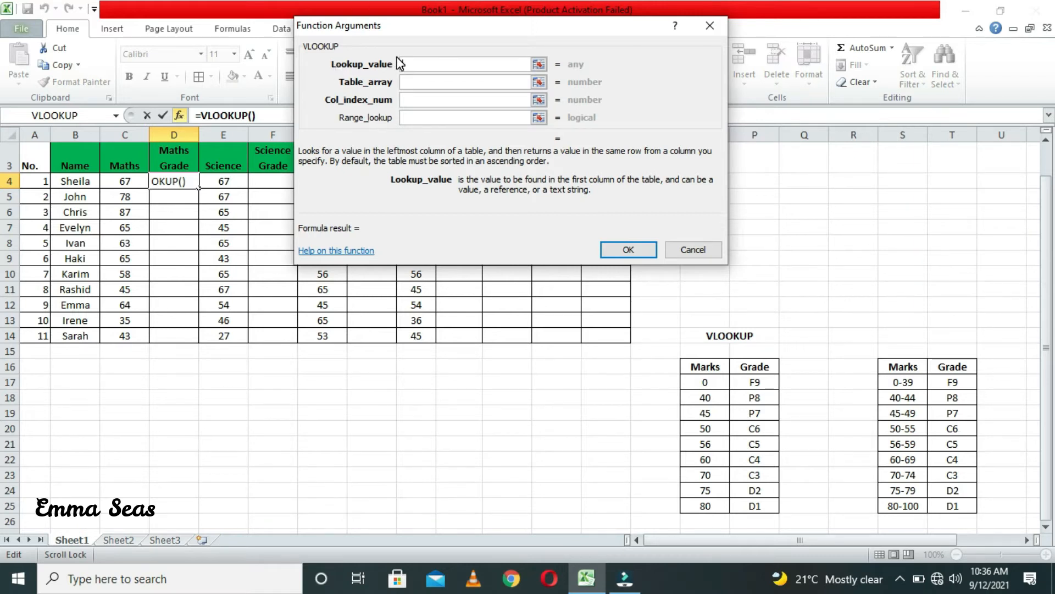
click(119, 183)
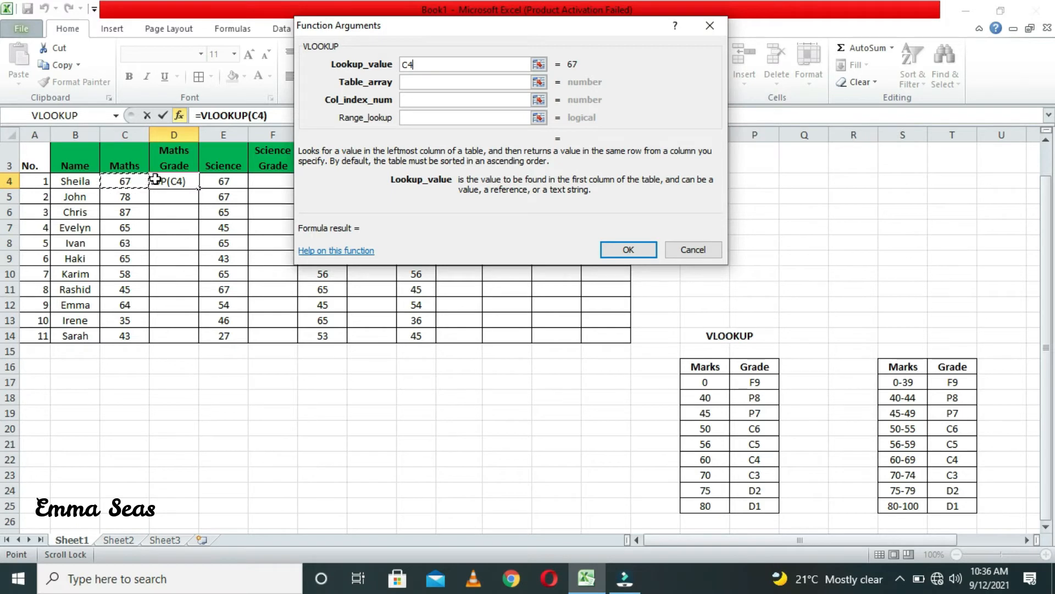
click(416, 83)
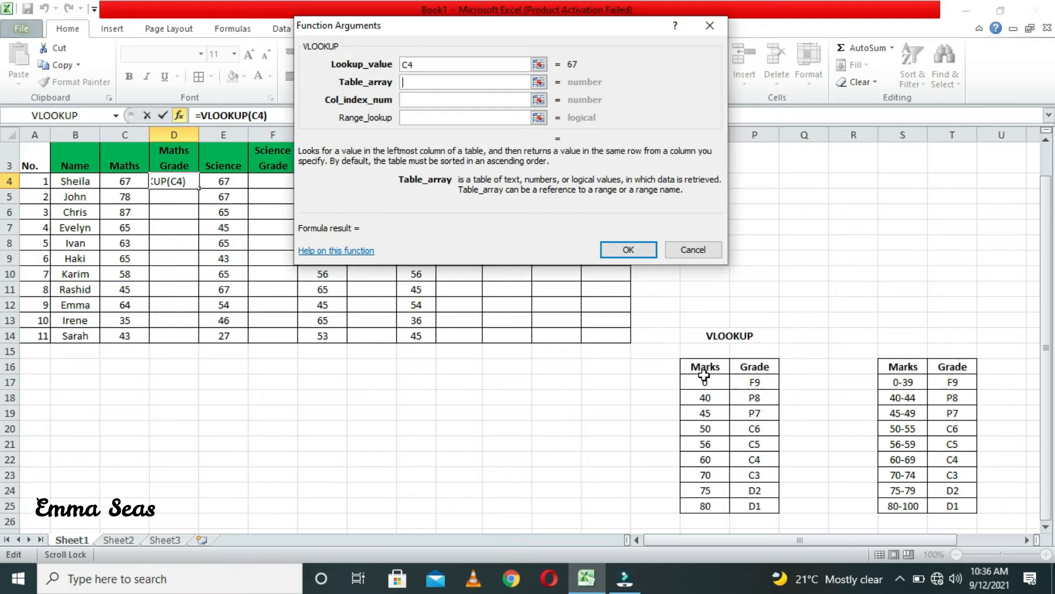
drag(704, 375, 747, 502)
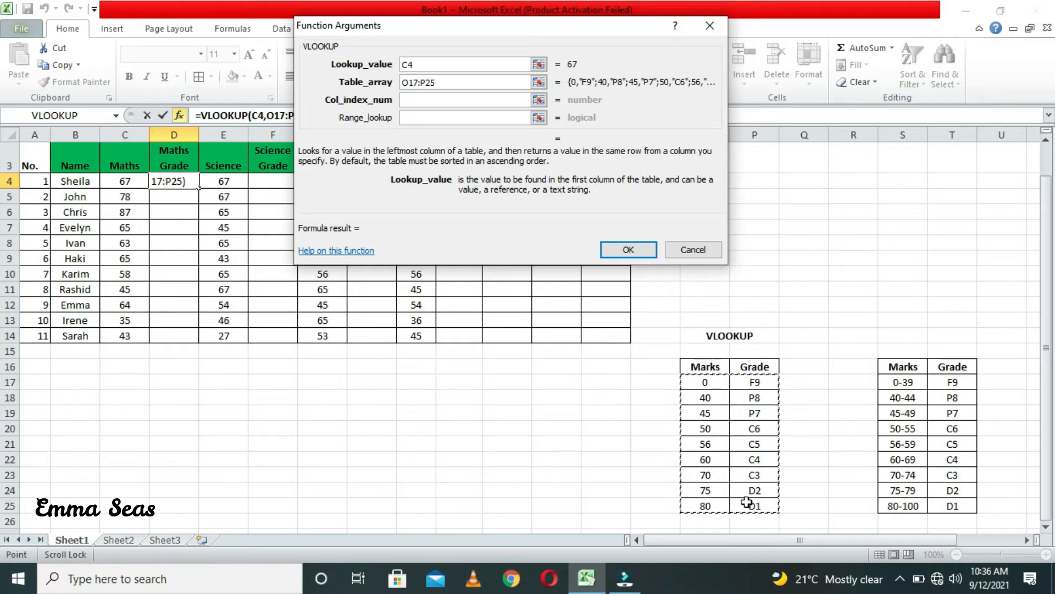
key(F4)
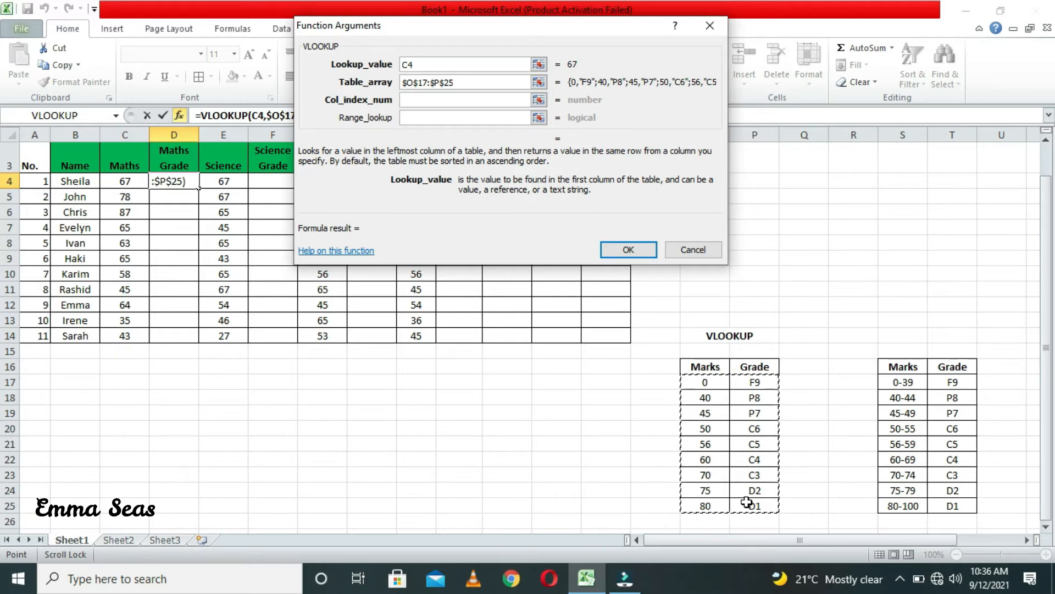
Try column index numbers 2 and 1 in the VLOOKUP arguments for D4.
click(443, 100)
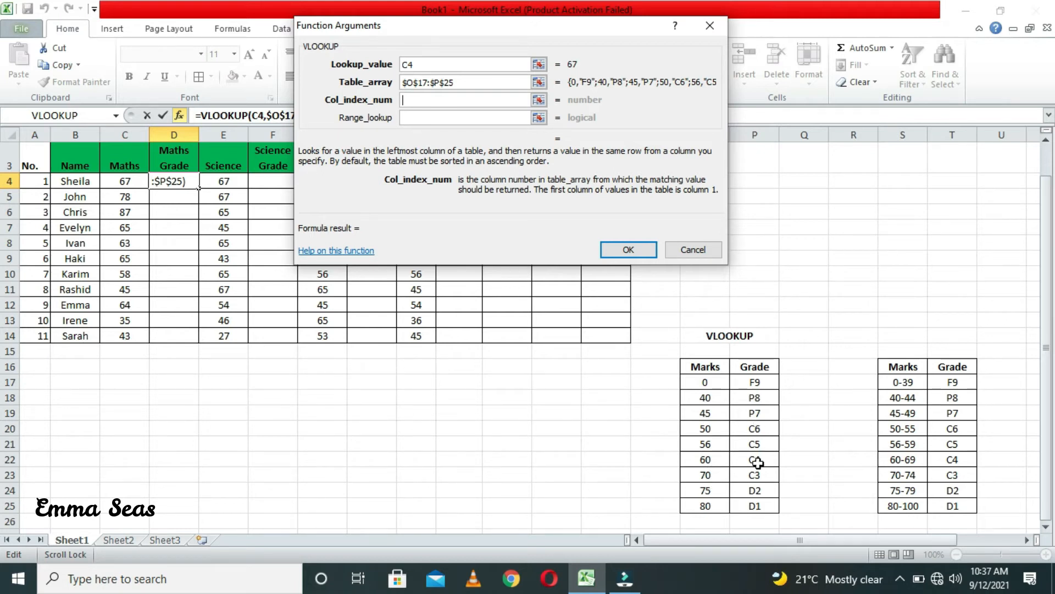
click(433, 103)
text(2)
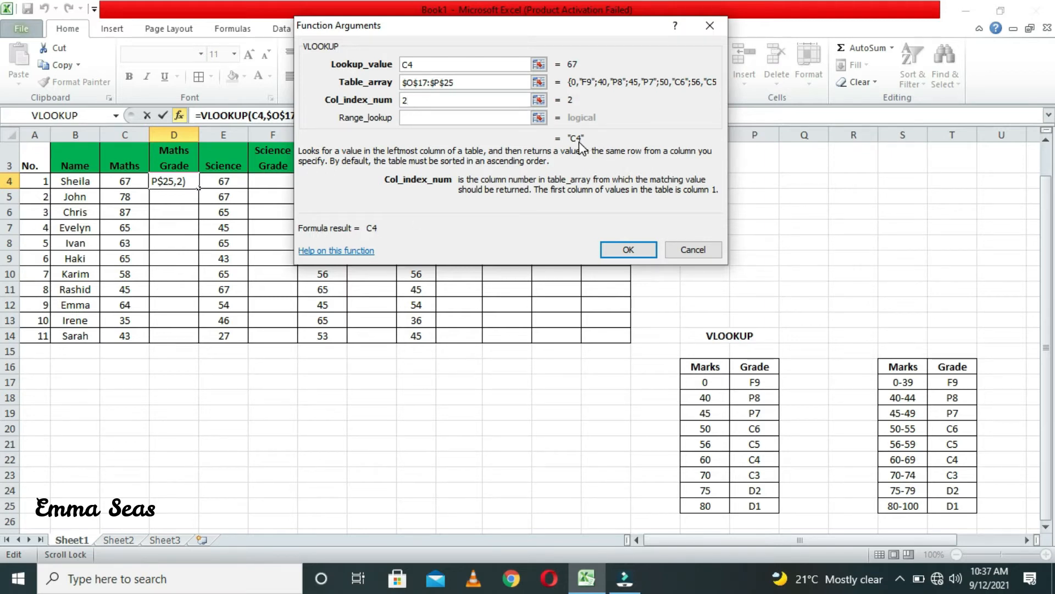
key(BackSpace)
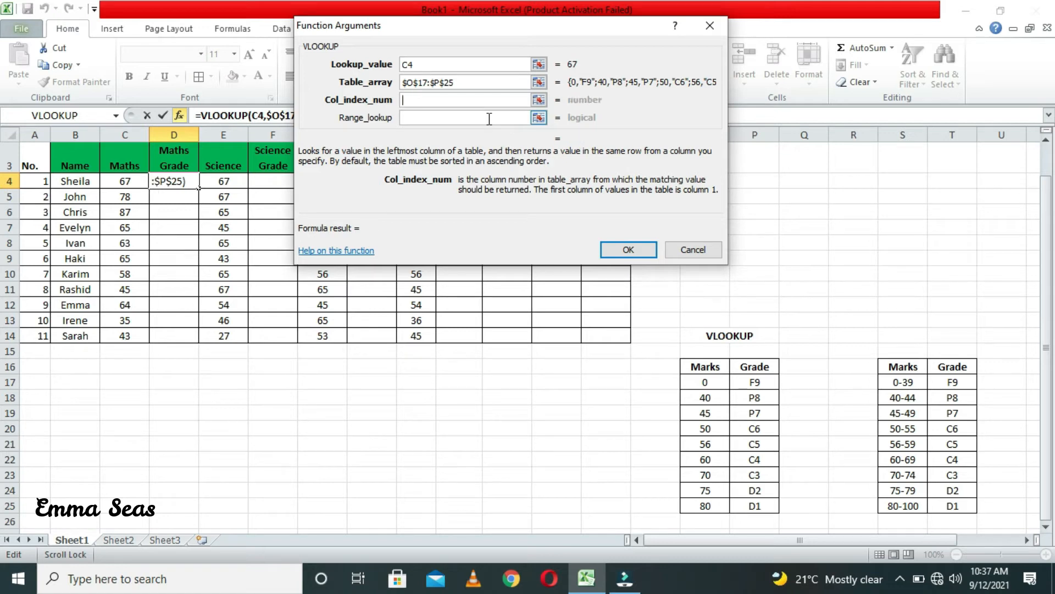
text(1)
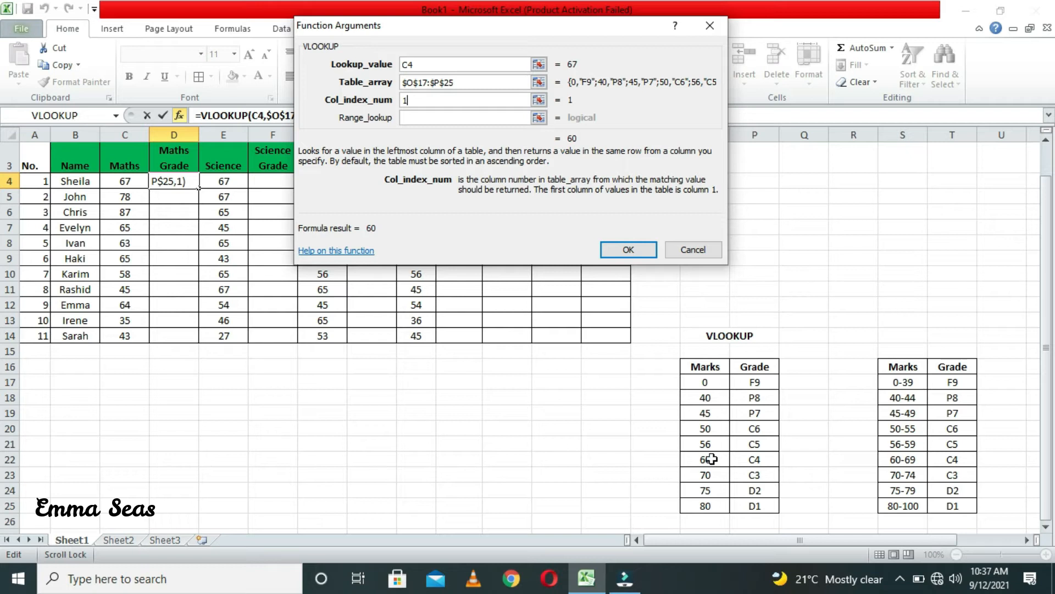
Set the column index number to 2 and complete the VLOOKUP formula in D4.
click(451, 99)
key(BackSpace)
text(2)
click(628, 250)
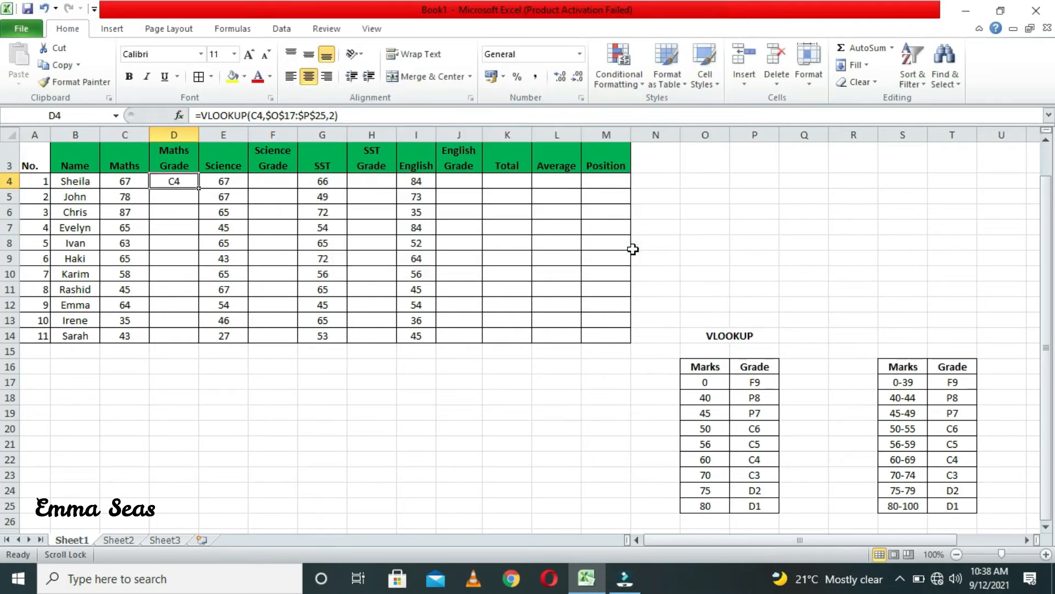
Fill the Maths Grade formula from D4 down to D14.
click(198, 189)
drag(198, 188, 197, 348)
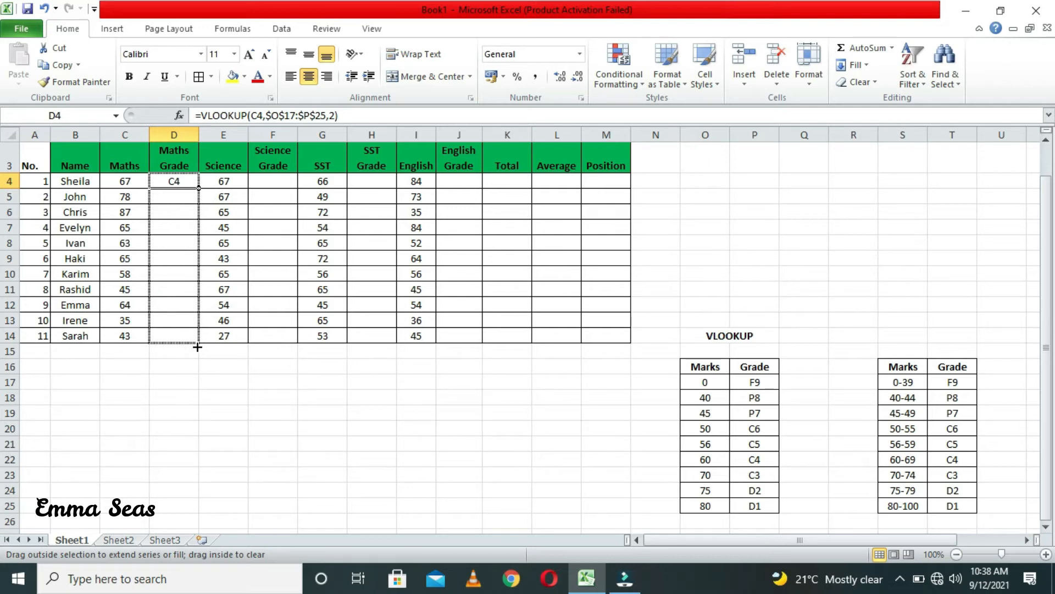
drag(197, 347, 197, 344)
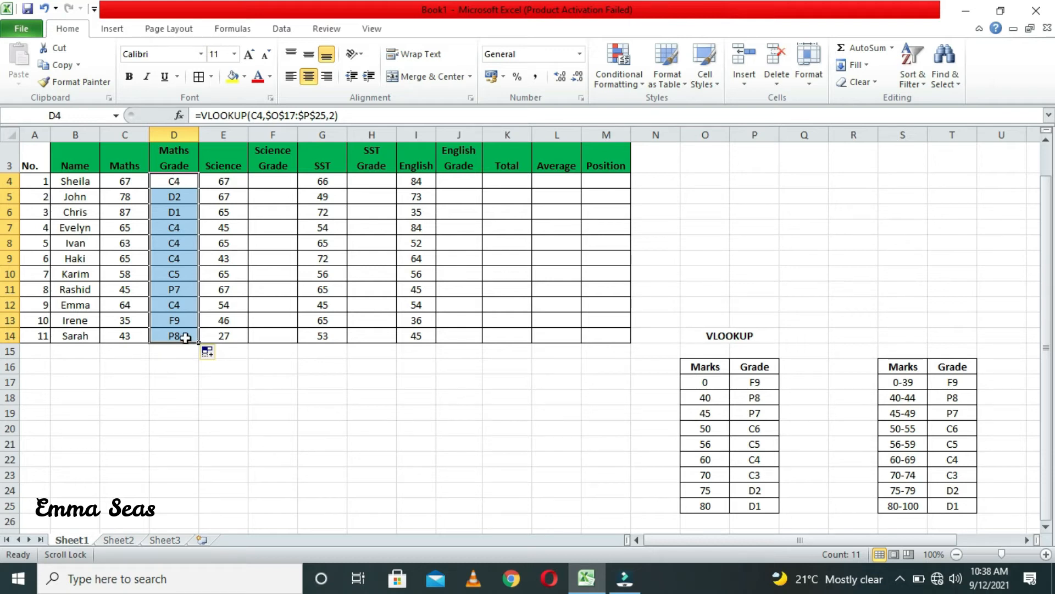
click(181, 361)
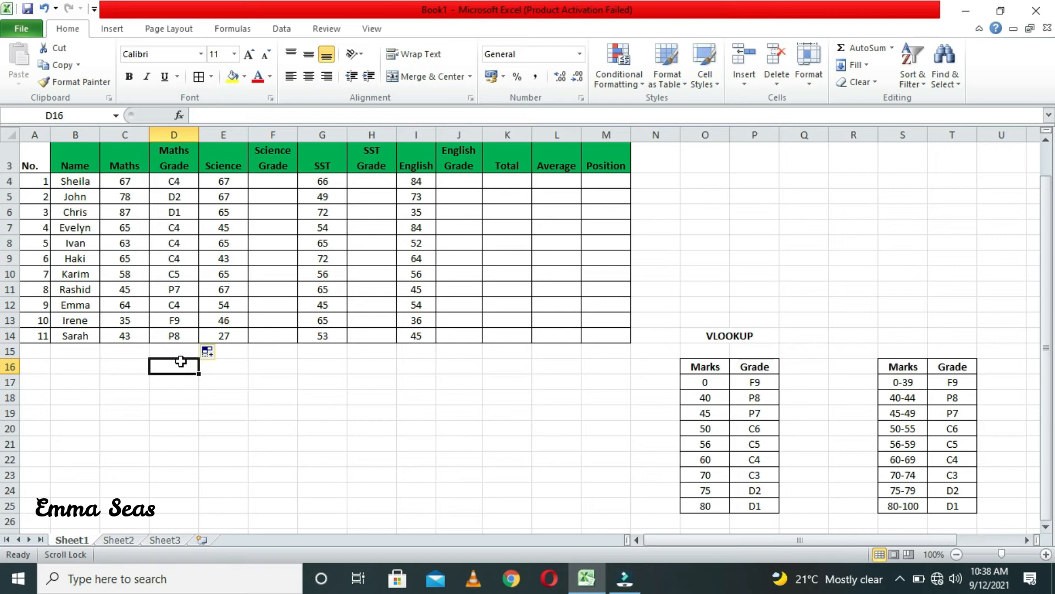
Change the first pupil's Maths mark in C4 to 98 to test the grade formula.
click(115, 177)
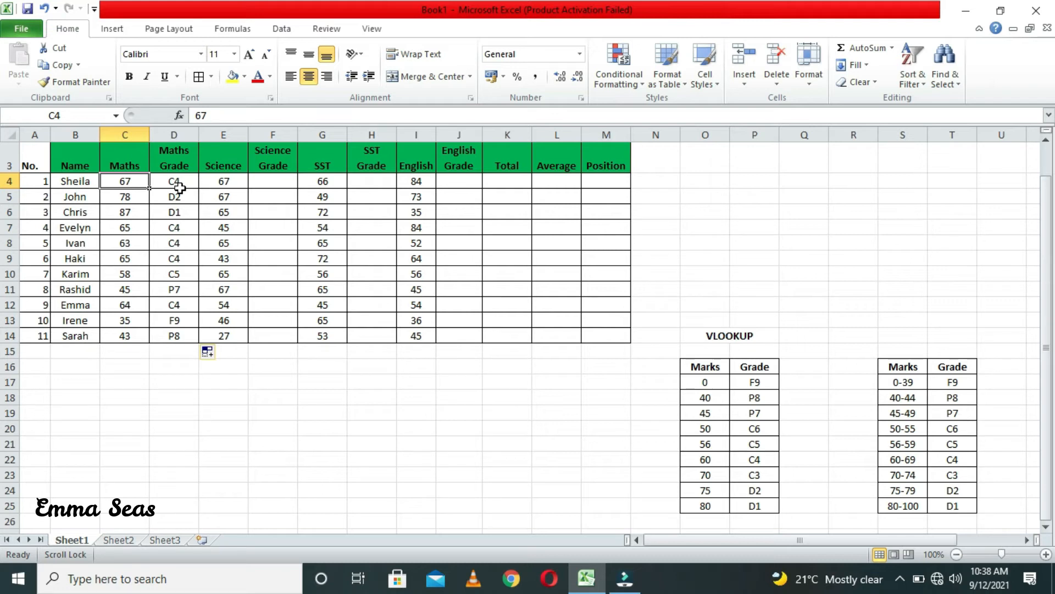
text(98)
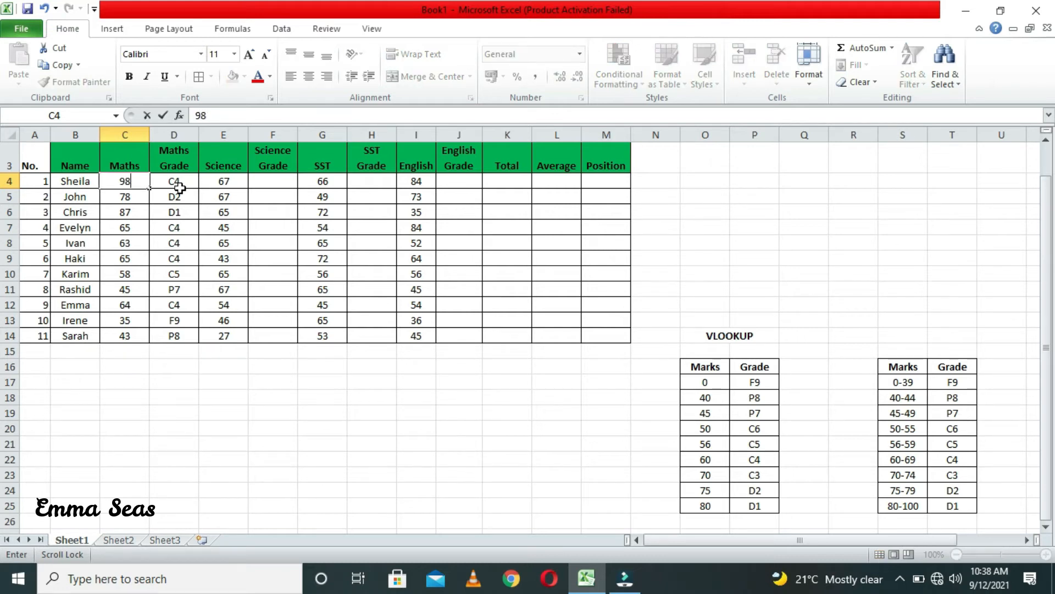
click(253, 427)
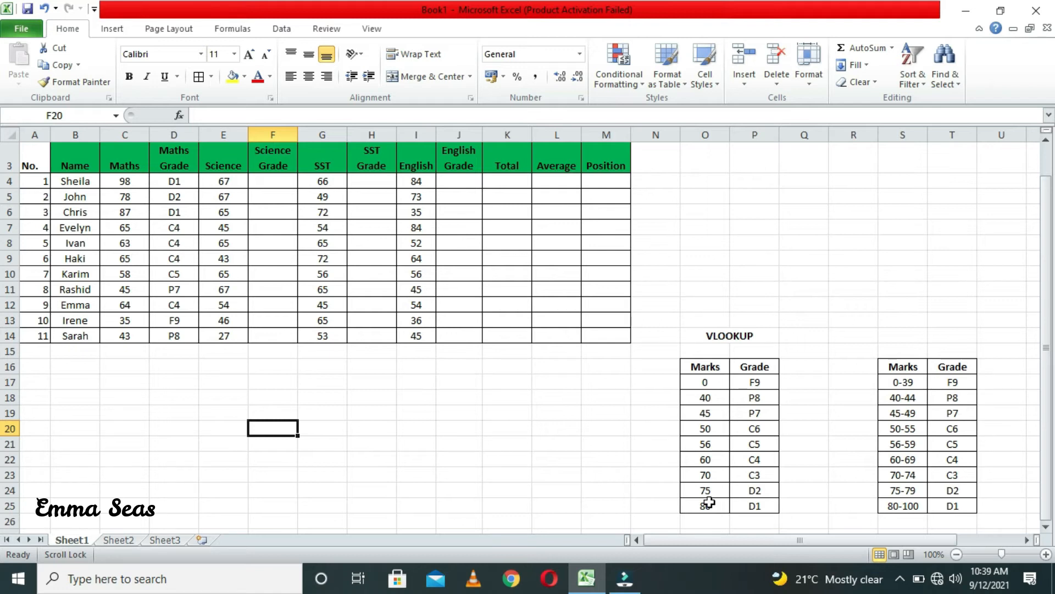
Start a VLOOKUP formula in F4 with the Science mark in E4 as the lookup value.
click(281, 189)
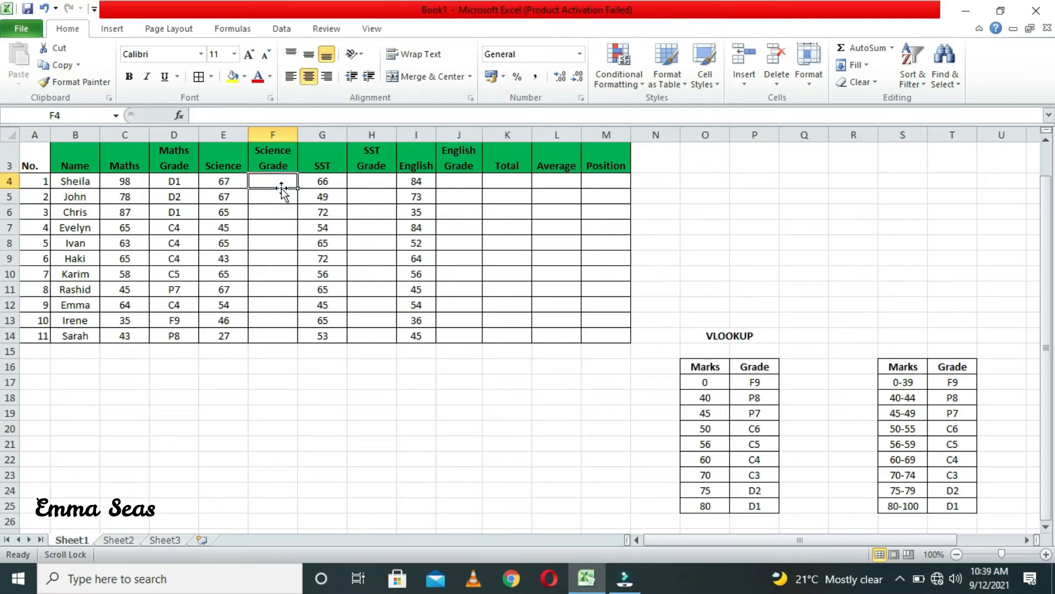
text(=)
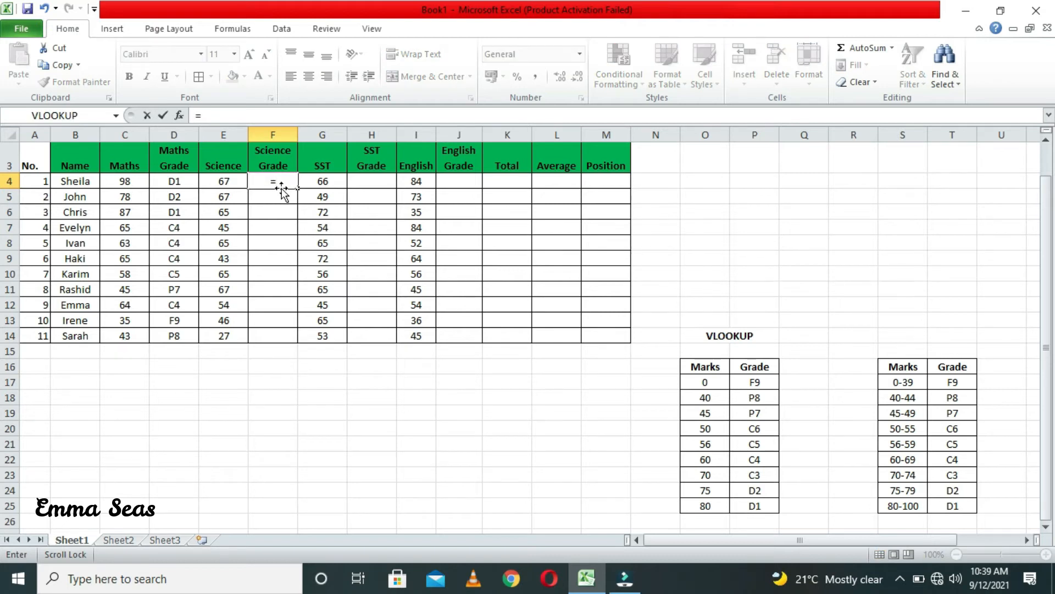
text(VLOO)
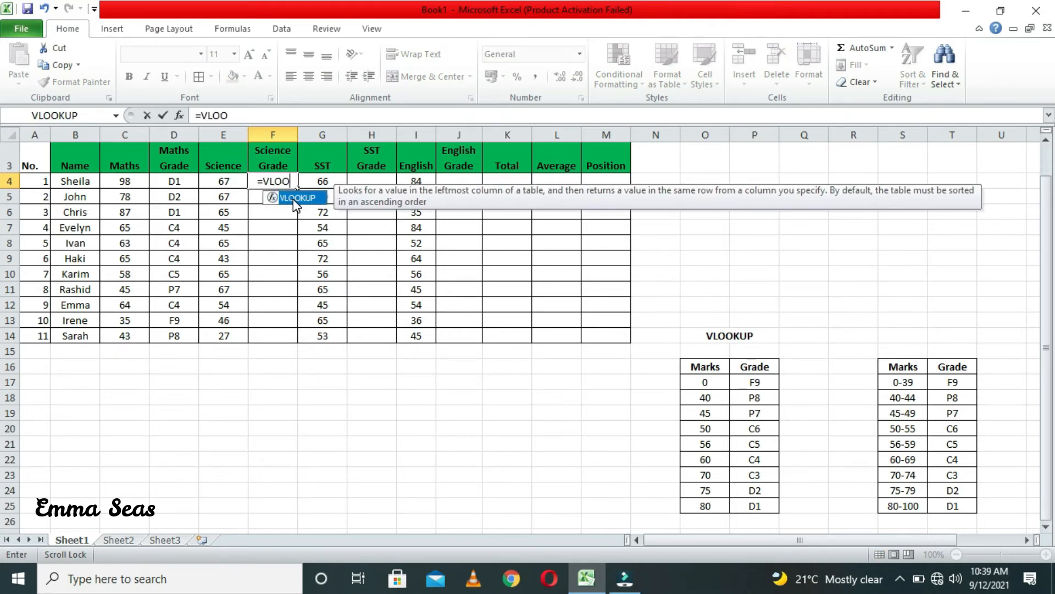
click(294, 200)
double_click(295, 199)
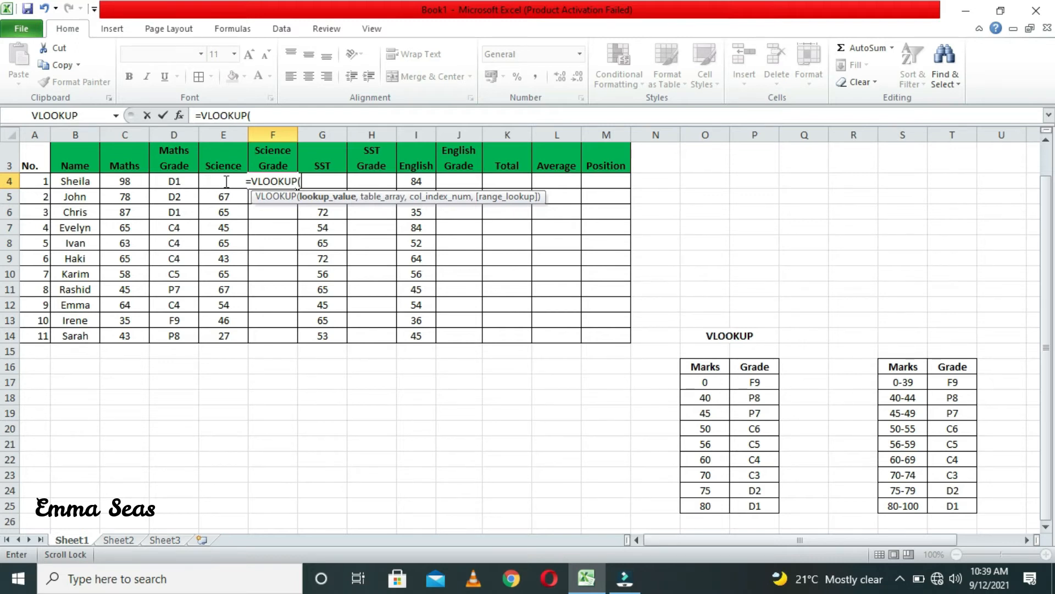
text(E4)
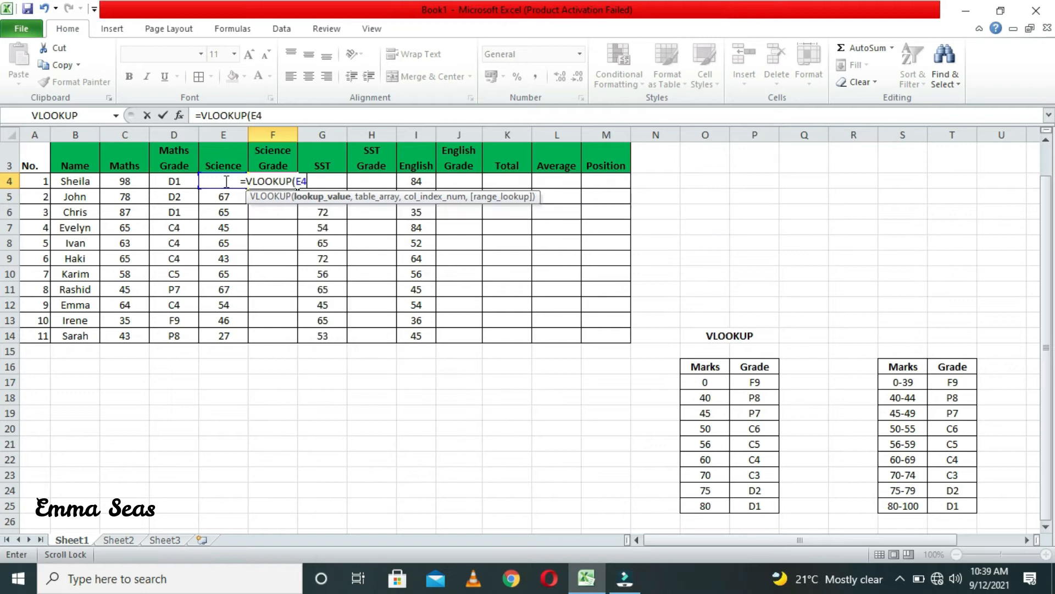
text(,)
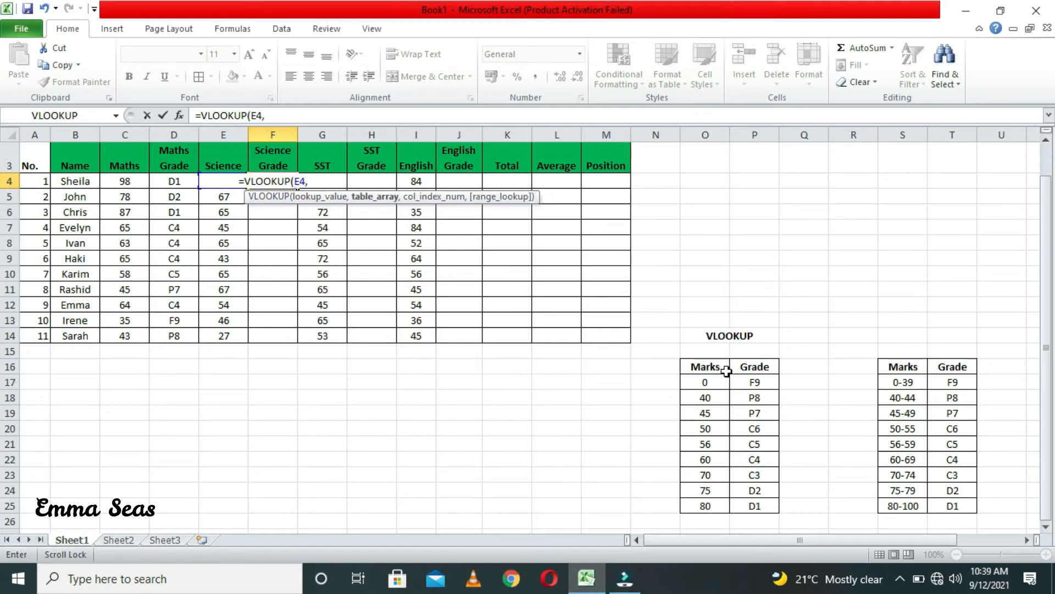
Set the table array to the absolute range $O$17:$P$25 and the column index to 2, completing the VLOOKUP formula in F4.
drag(705, 383, 747, 503)
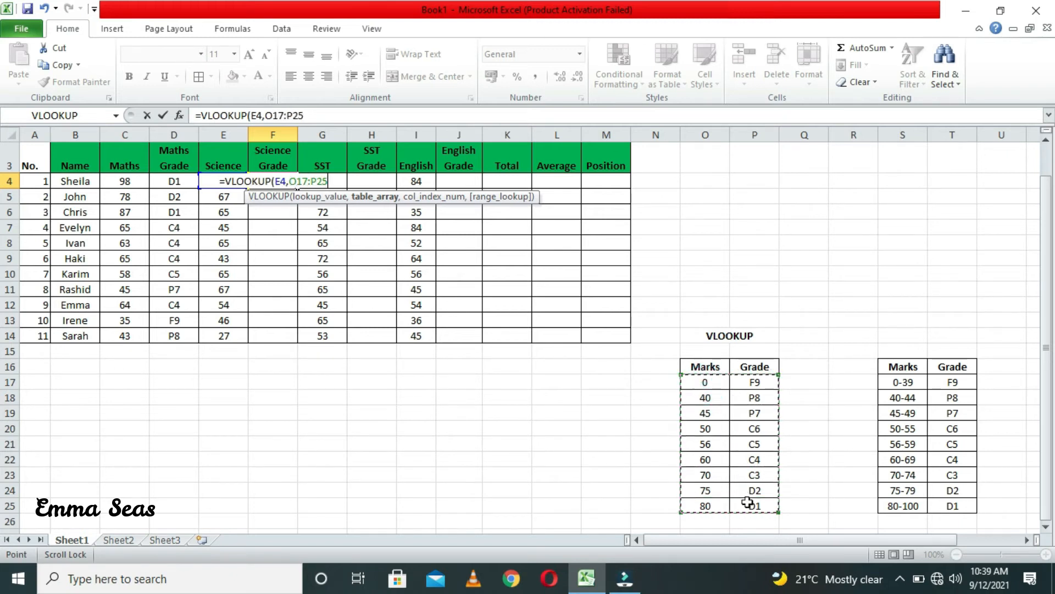
key(F4)
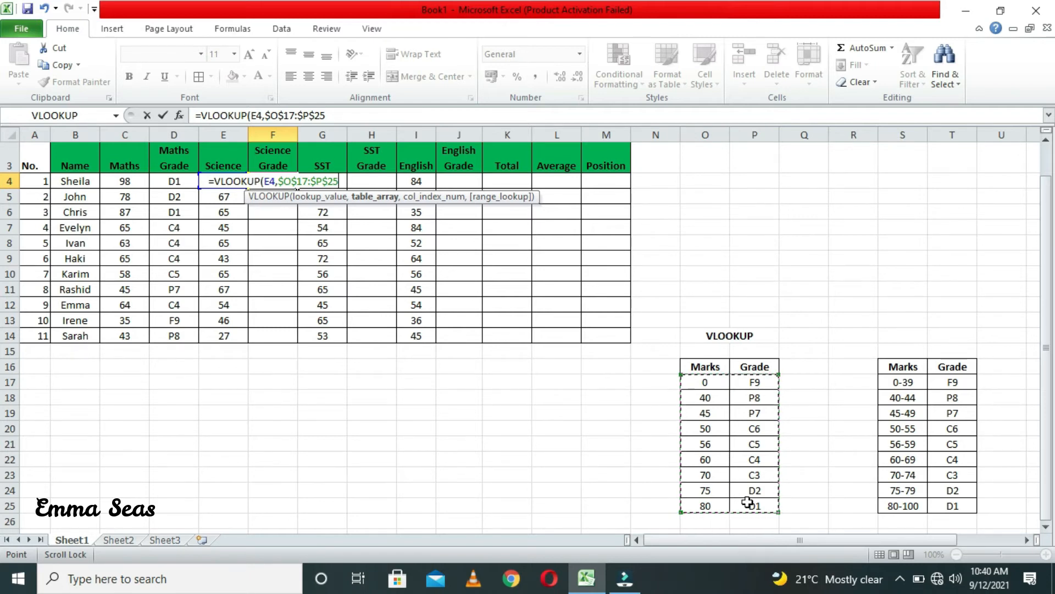
text(,)
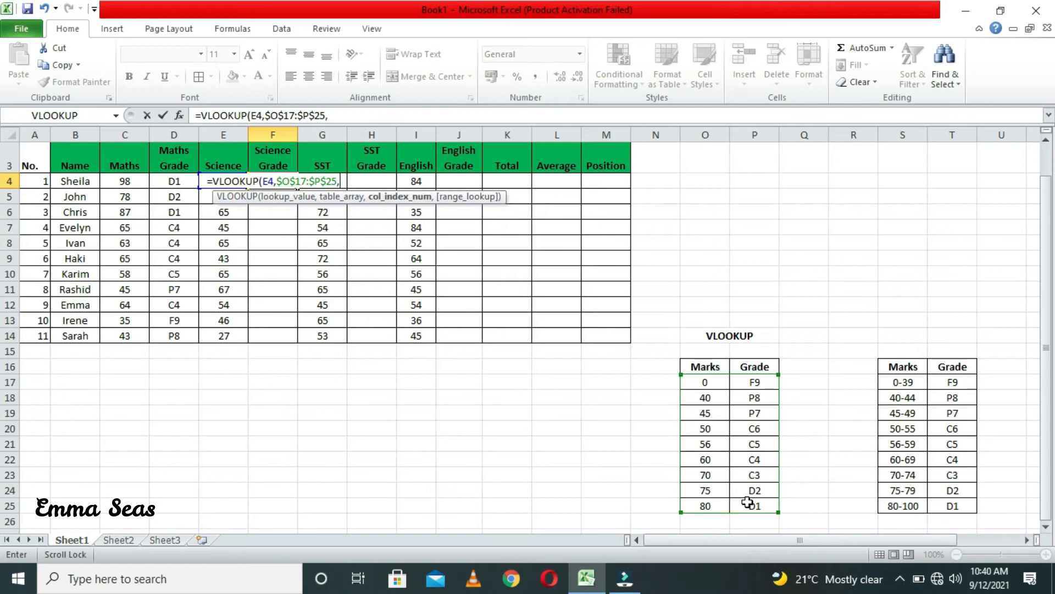
text(2)
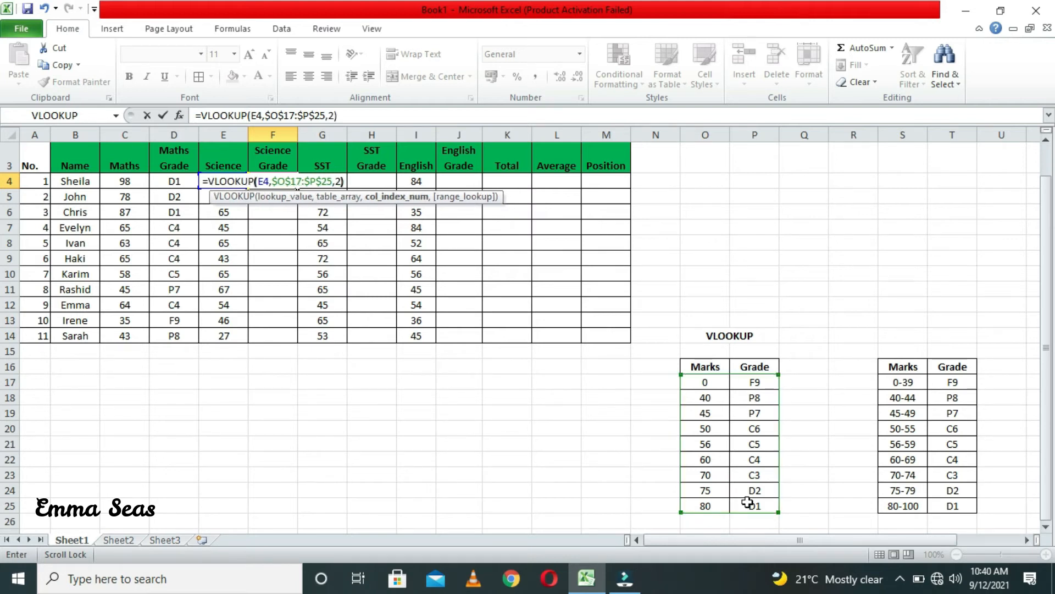
text())
key(Return)
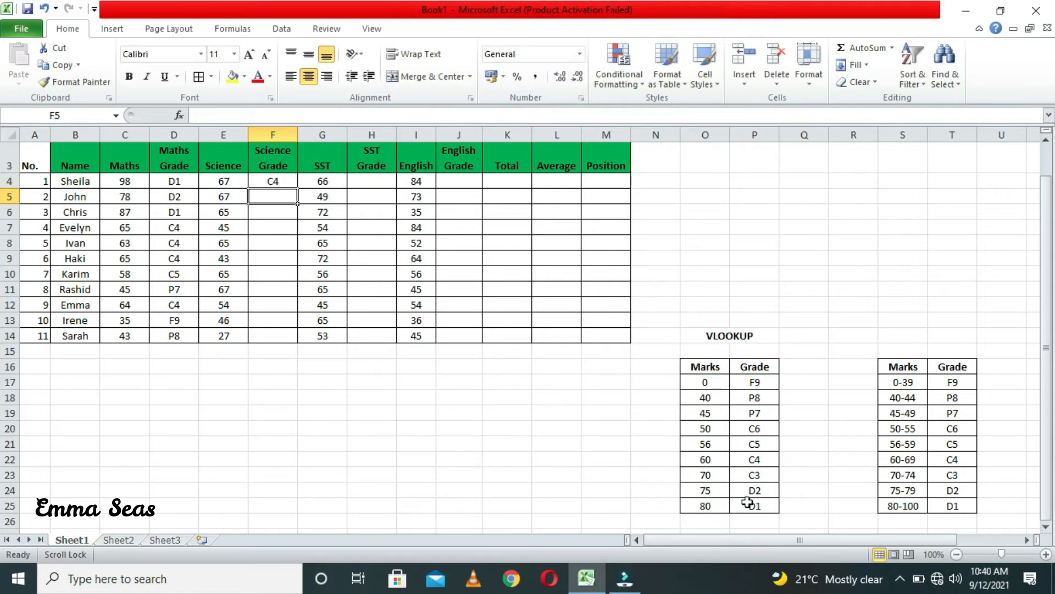
Fill the Science Grade formula from F4 down to F14.
click(262, 182)
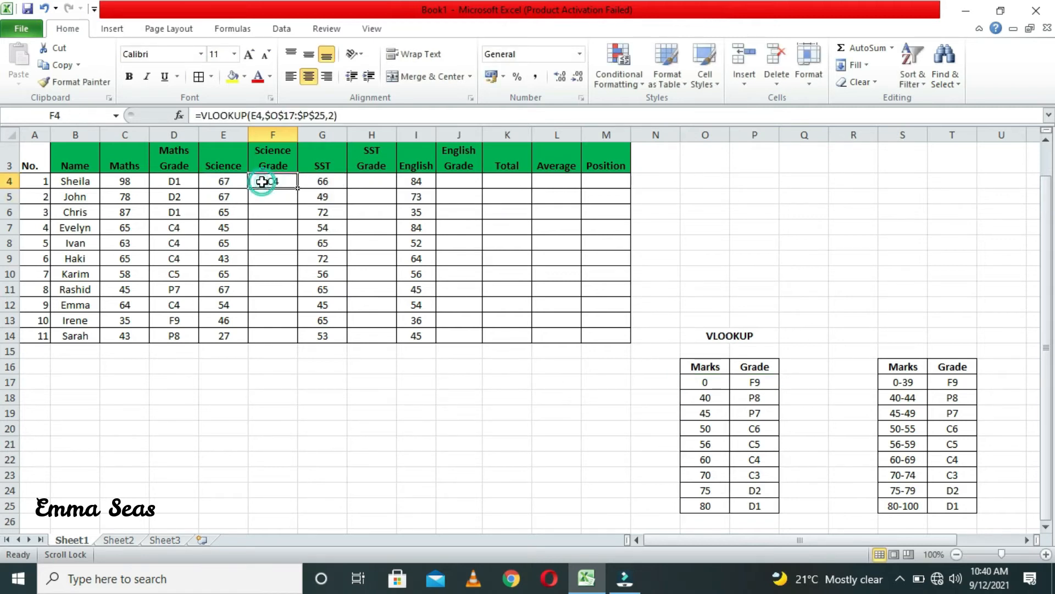
double_click(296, 190)
click(447, 469)
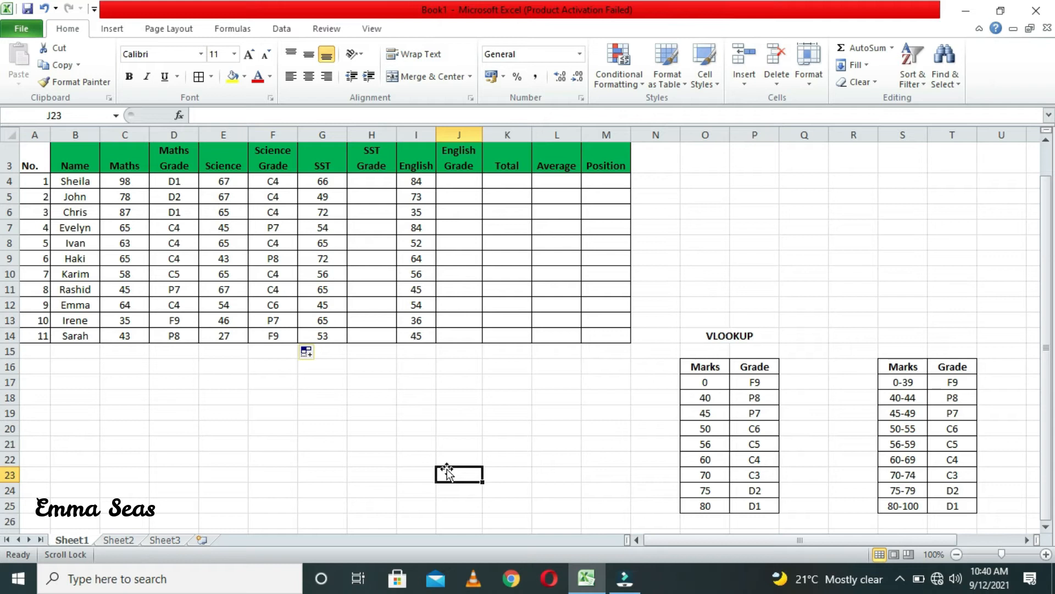
Label E23 as Marks and E24 as Grade for a horizontal grading table below the marks sheet.
click(228, 472)
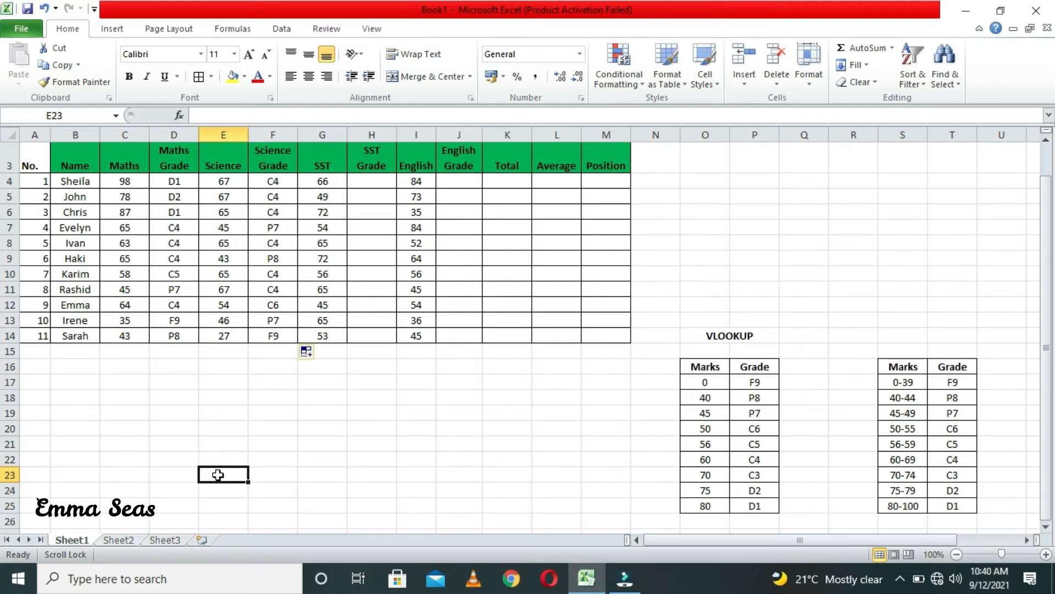
text(M)
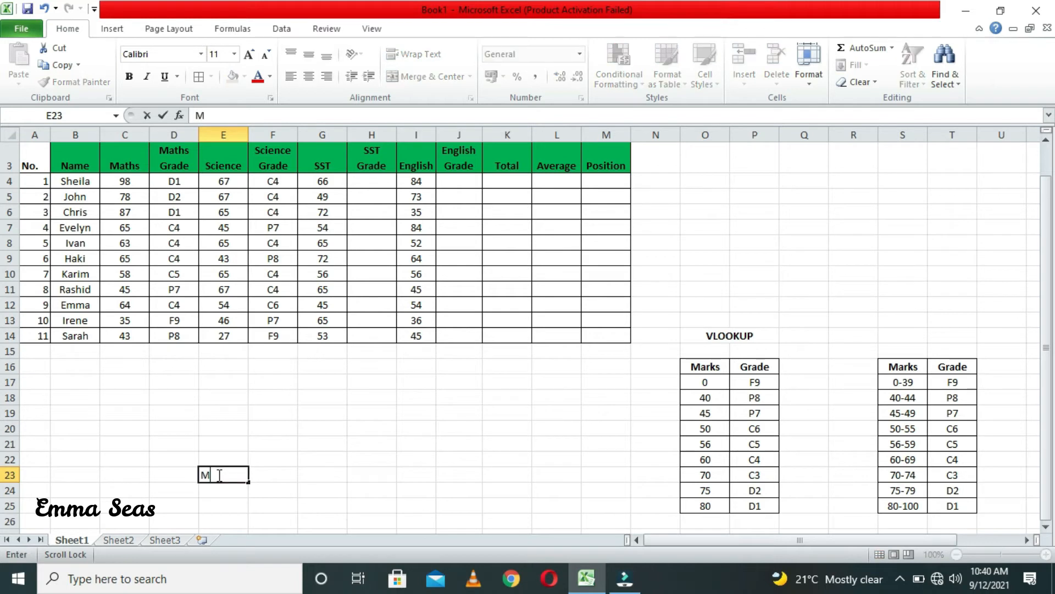
text(arks)
click(230, 484)
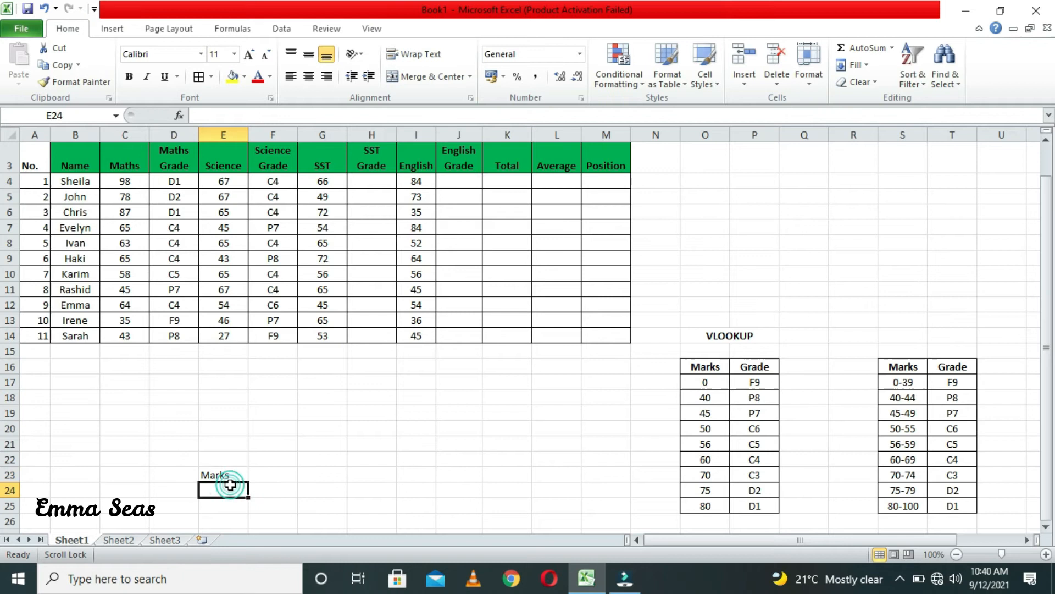
text(a)
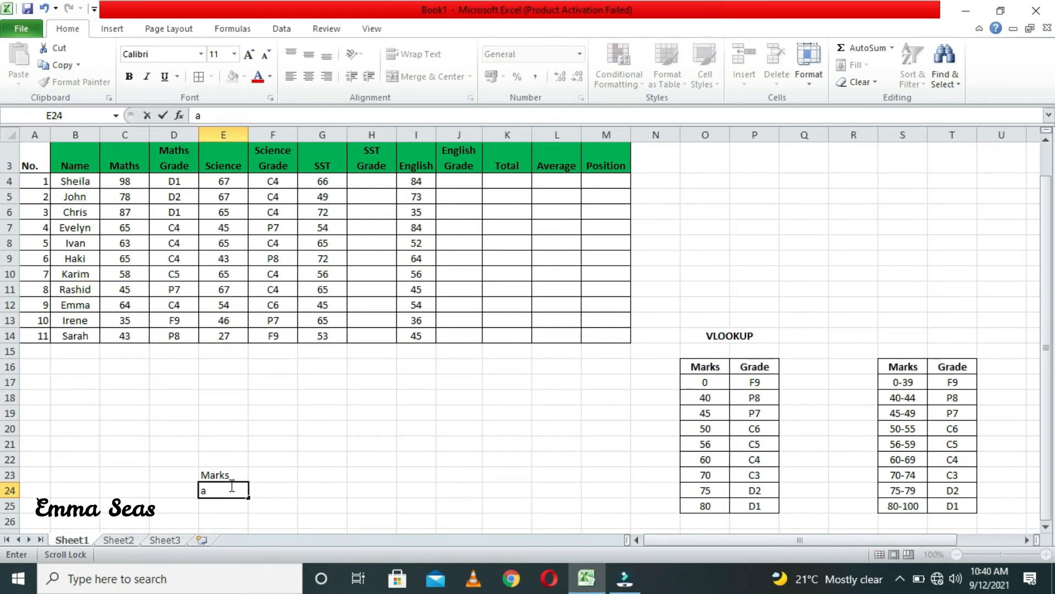
text(Grade)
key(BackSpace)
key(BackSpace)
key(BackSpace)
key(BackSpace)
key(BackSpace)
key(BackSpace)
text(Grade)
Enter the minimum marks 0, 40, 45, 50, 56, 60 and 70 across F23 to L23.
click(257, 476)
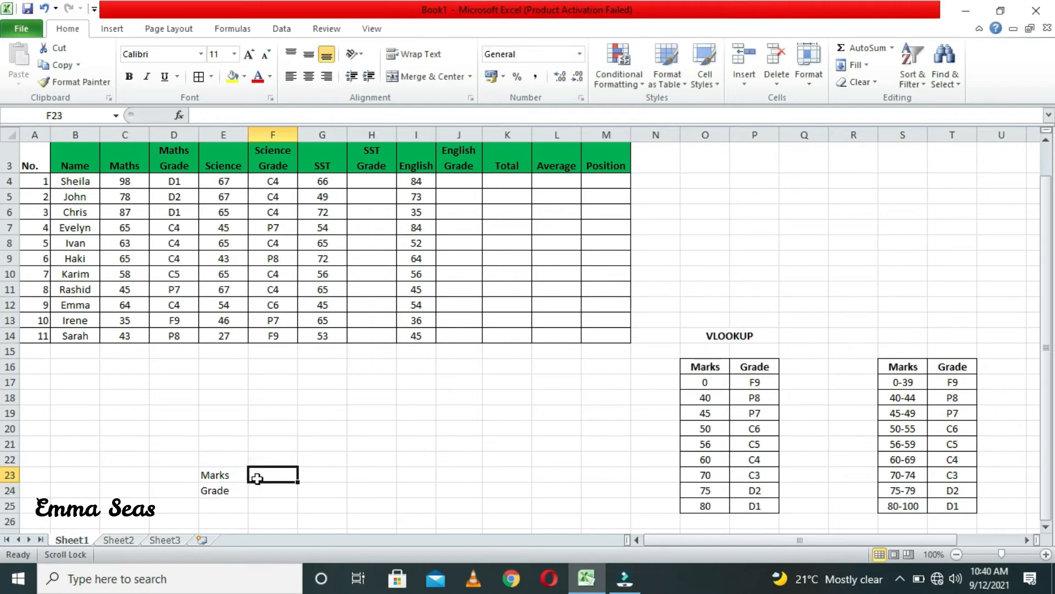
text(0)
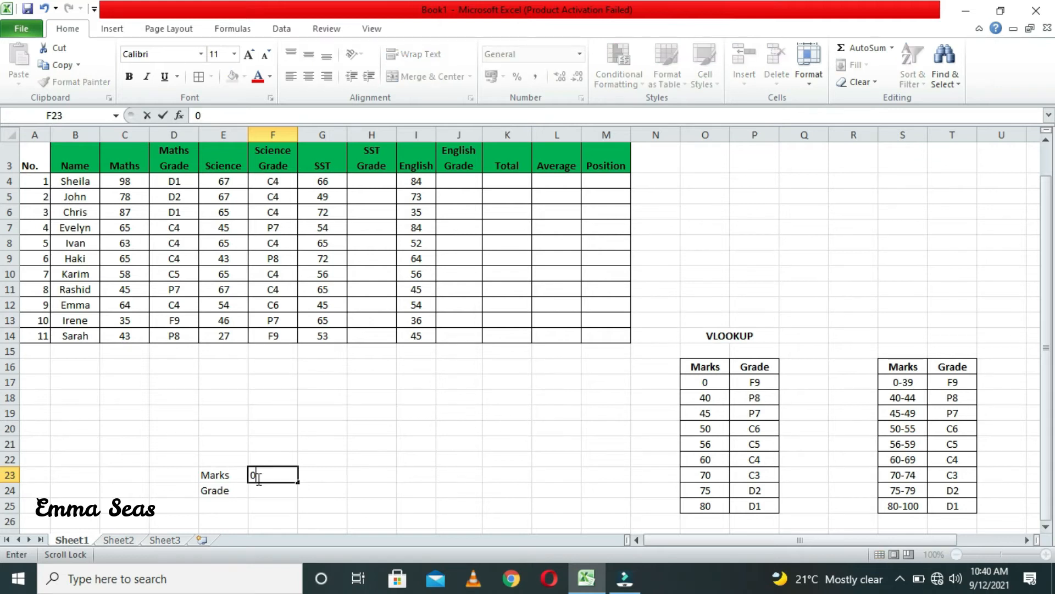
click(328, 480)
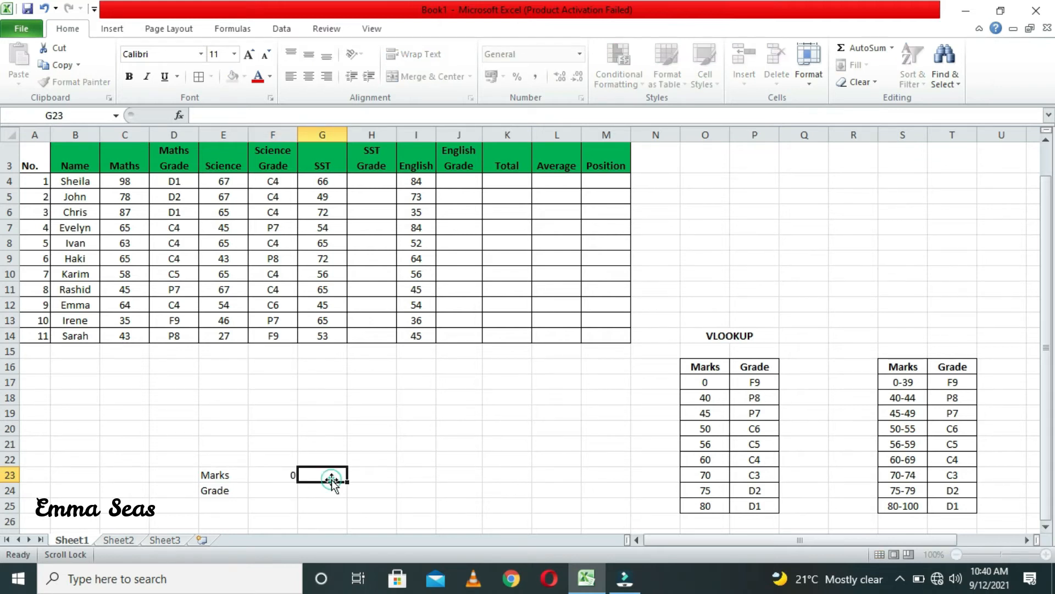
text(40)
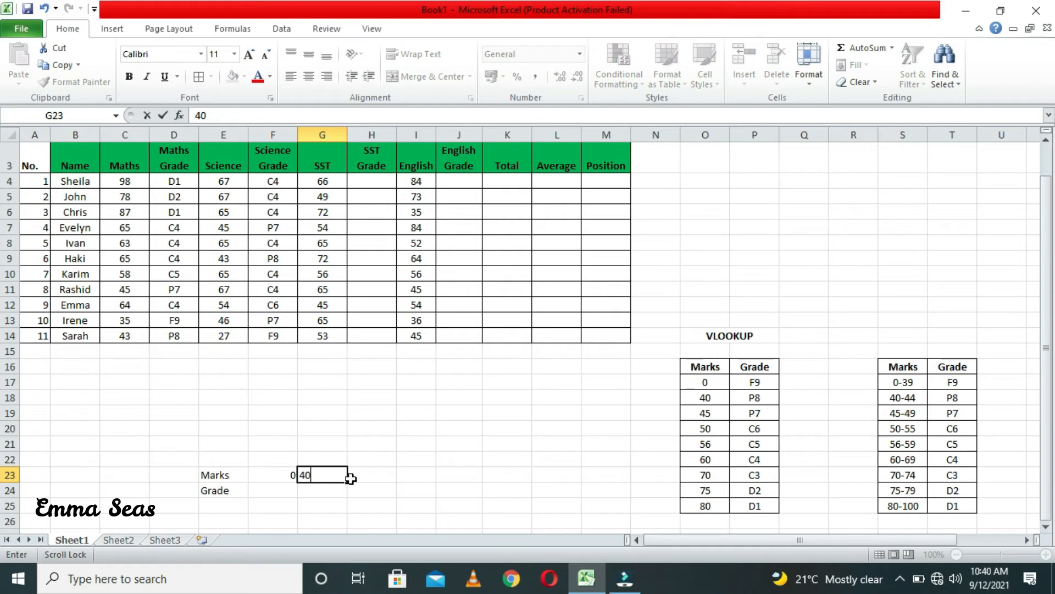
click(350, 478)
text(45)
key(Tab)
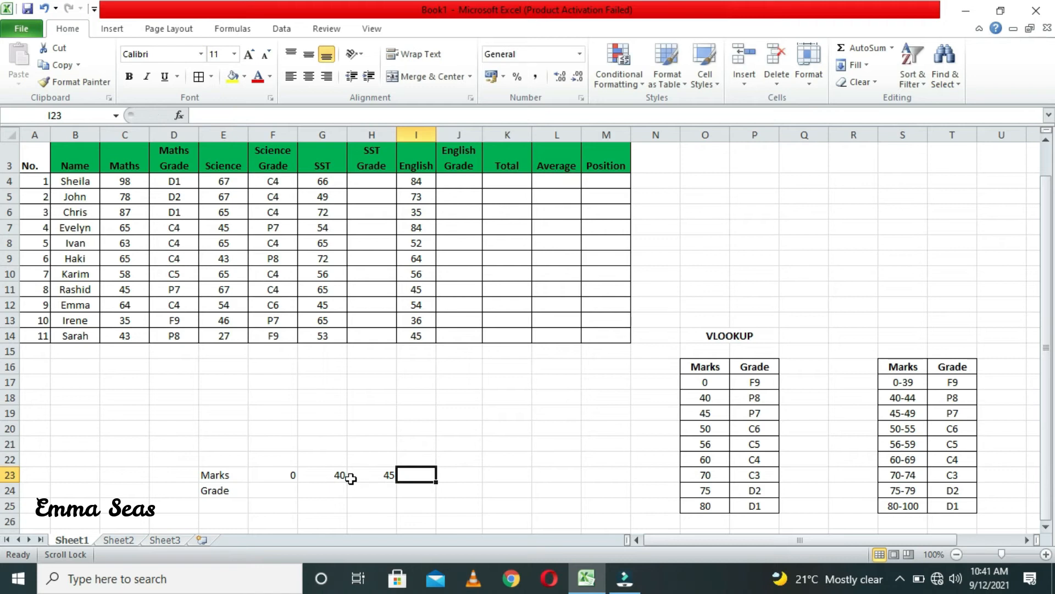
text(50)
key(Tab)
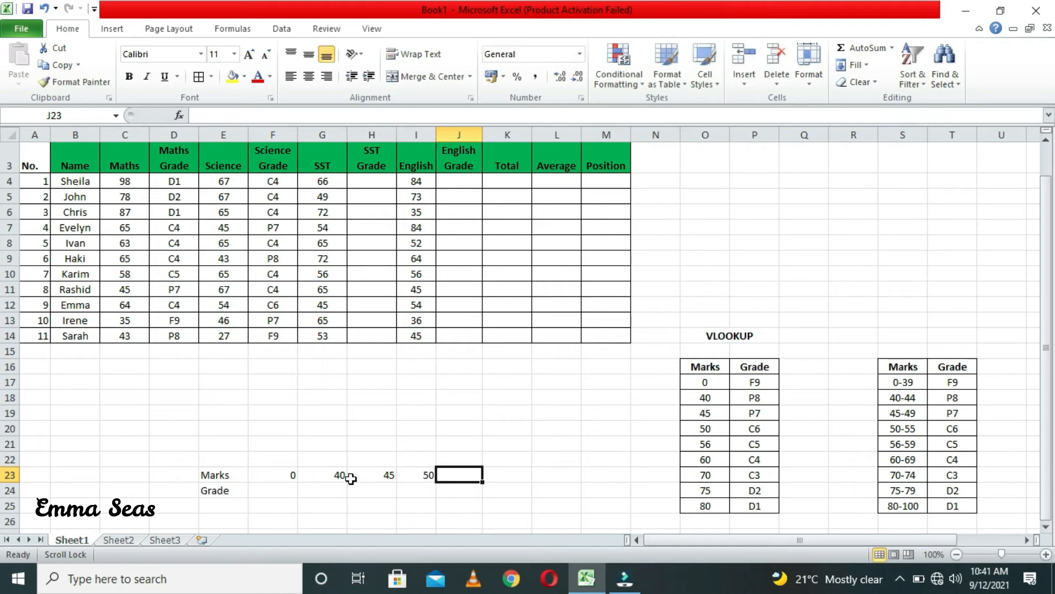
text(56)
key(Tab)
text(60)
key(Tab)
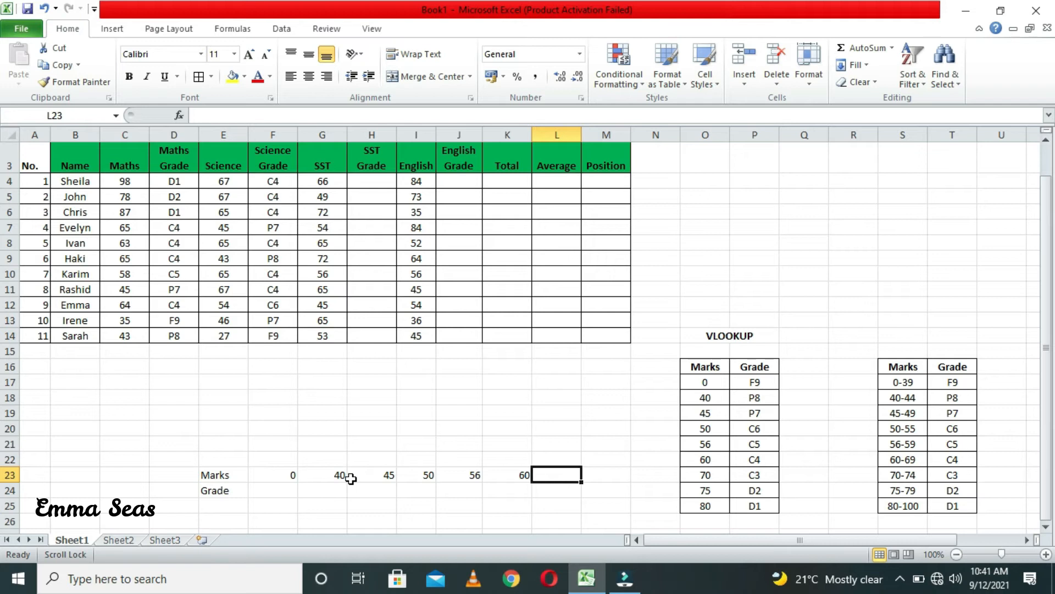
text(70)
key(Tab)
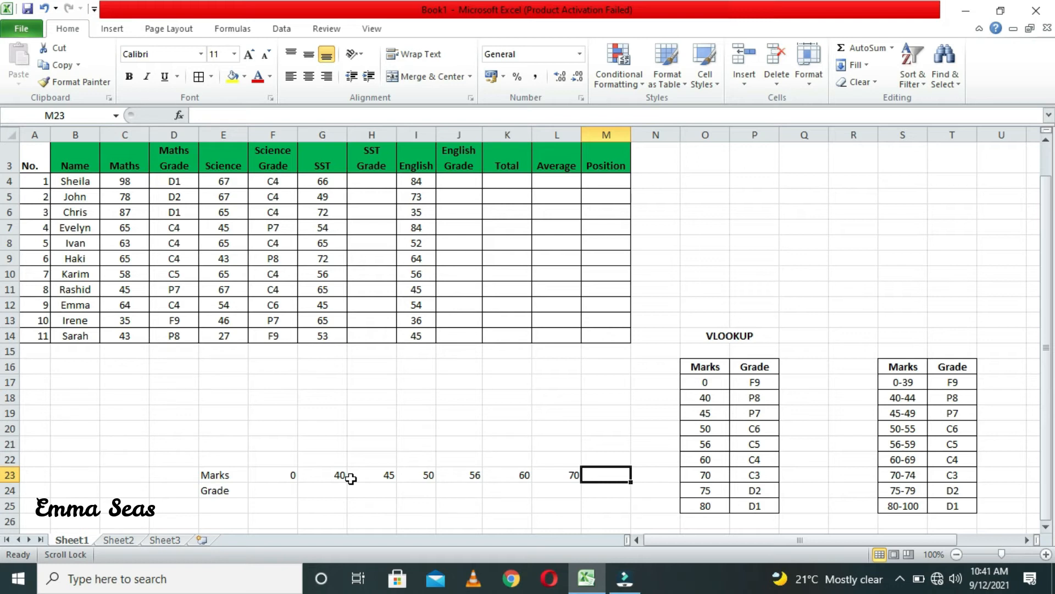
Insert a new column at N, between the Position column and the vertical grading table.
click(646, 132)
right_click(646, 131)
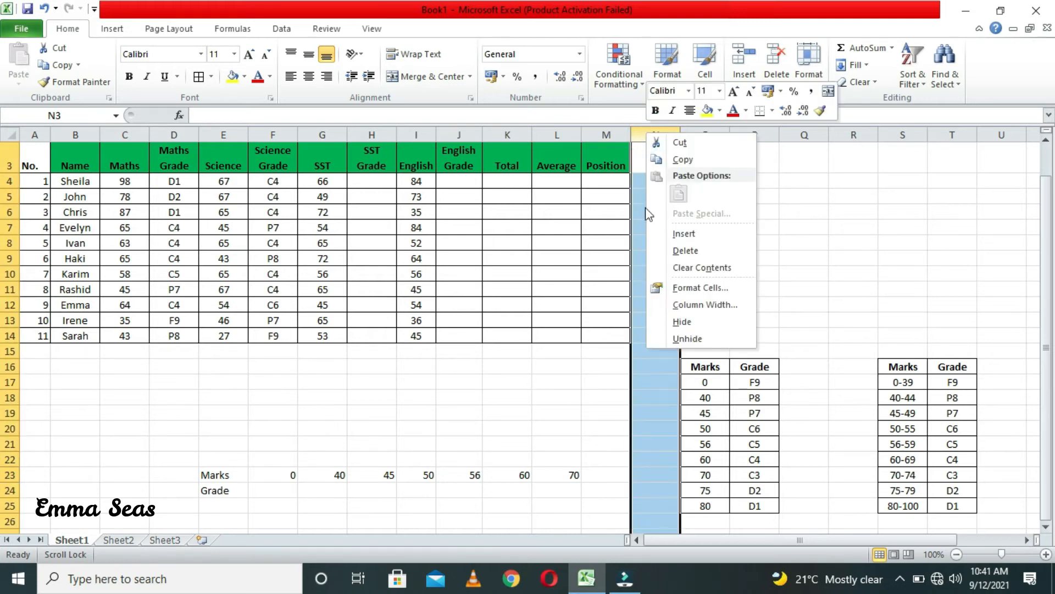
click(696, 235)
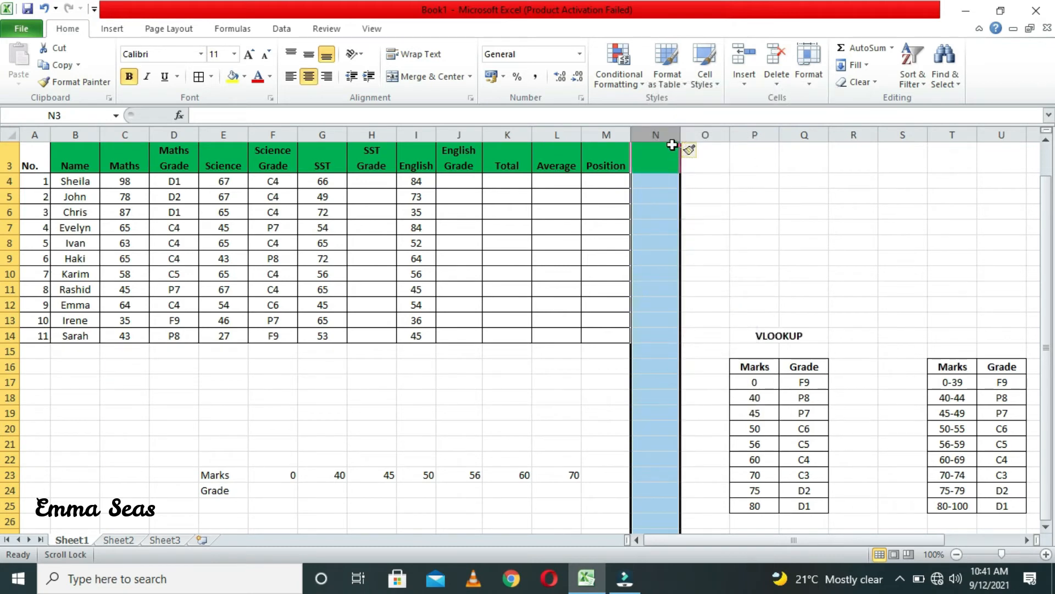
Enter the last minimum marks, 75 in M23 and 80 in N23.
click(601, 474)
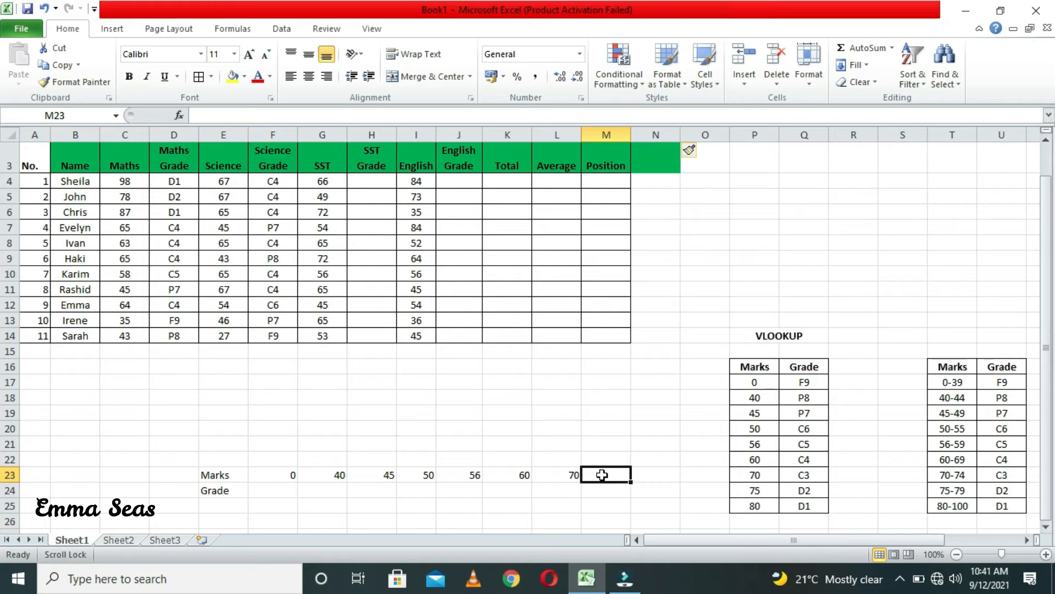
text(75)
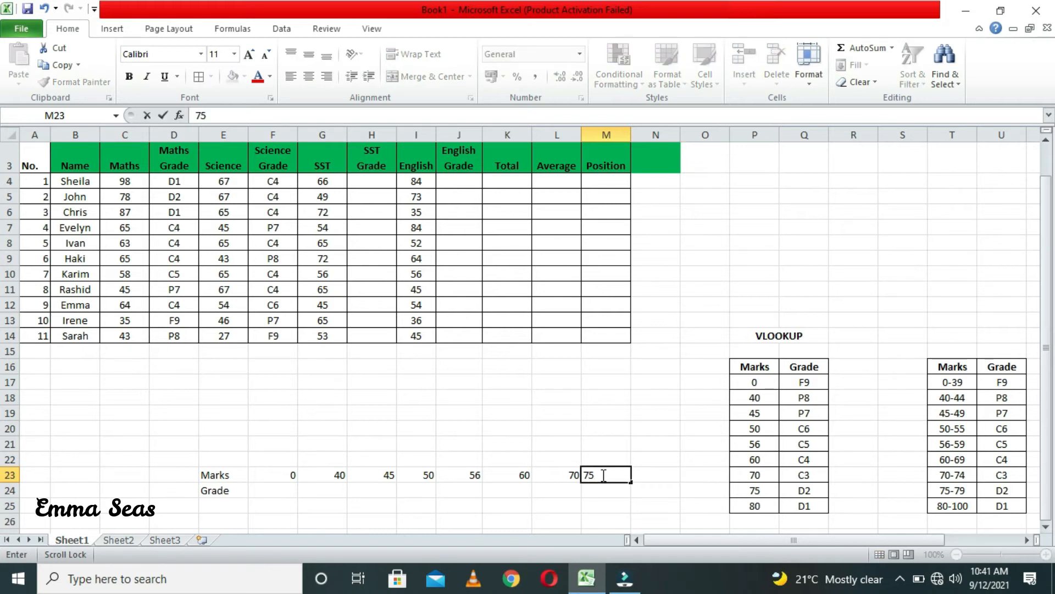
key(Tab)
text(80)
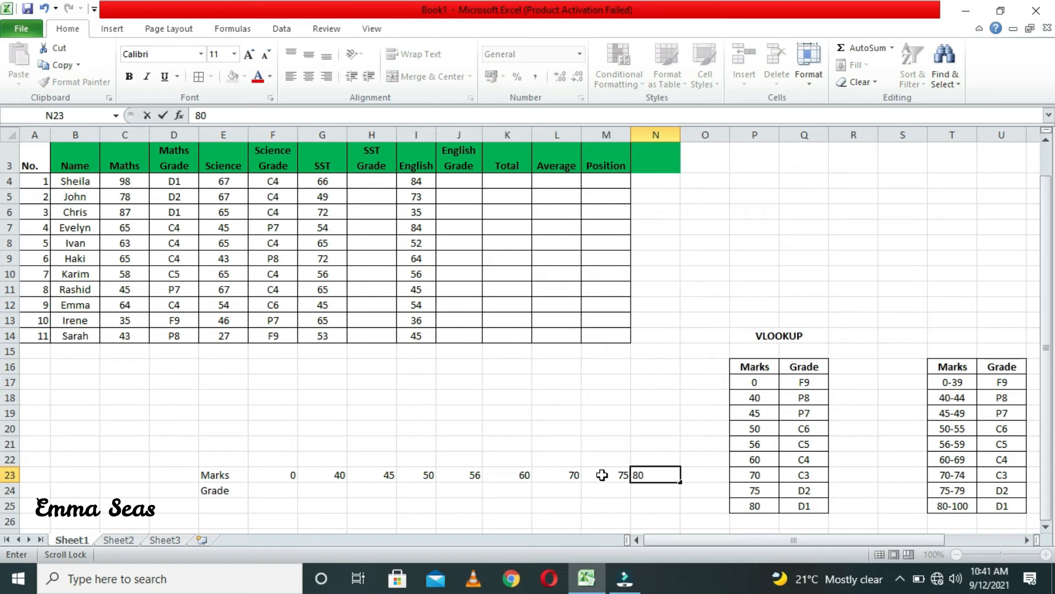
click(474, 490)
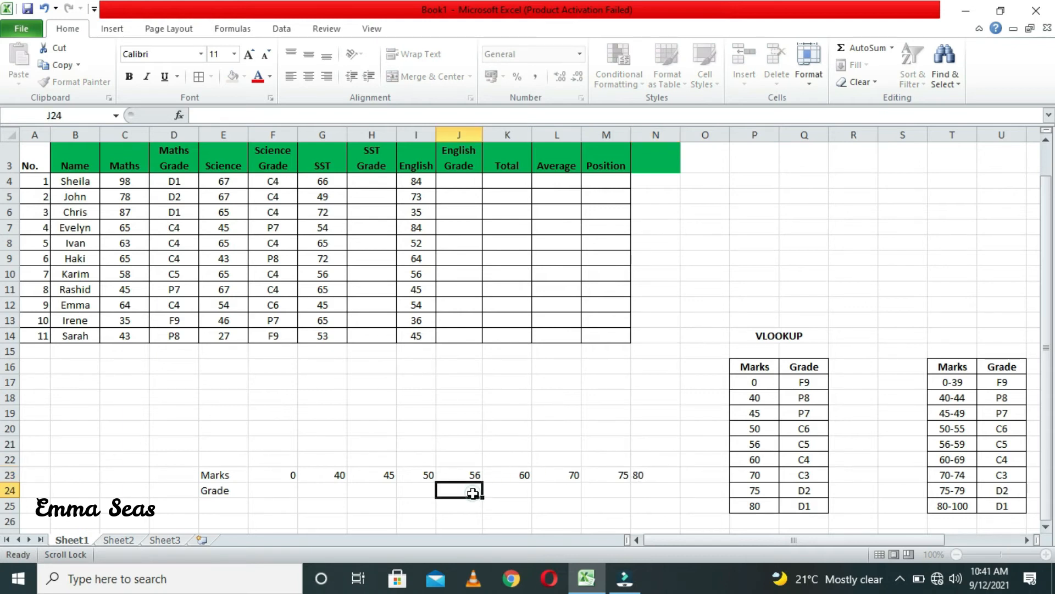
Enter the grades F9, P8, P7 and C6 across F24 to I24 under the first four minimum marks.
click(271, 493)
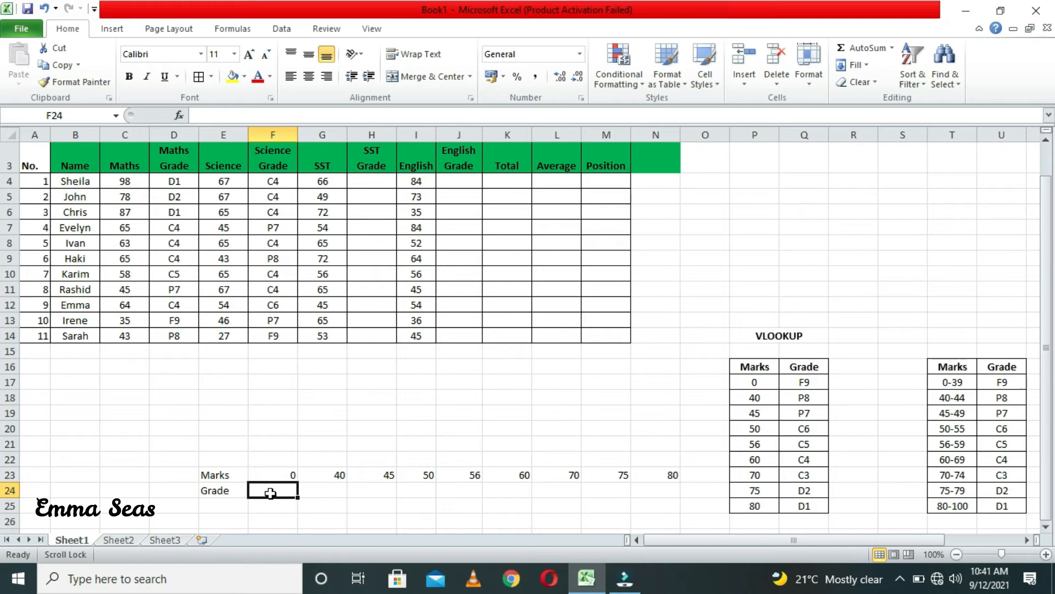
text(F9)
key(BackSpace)
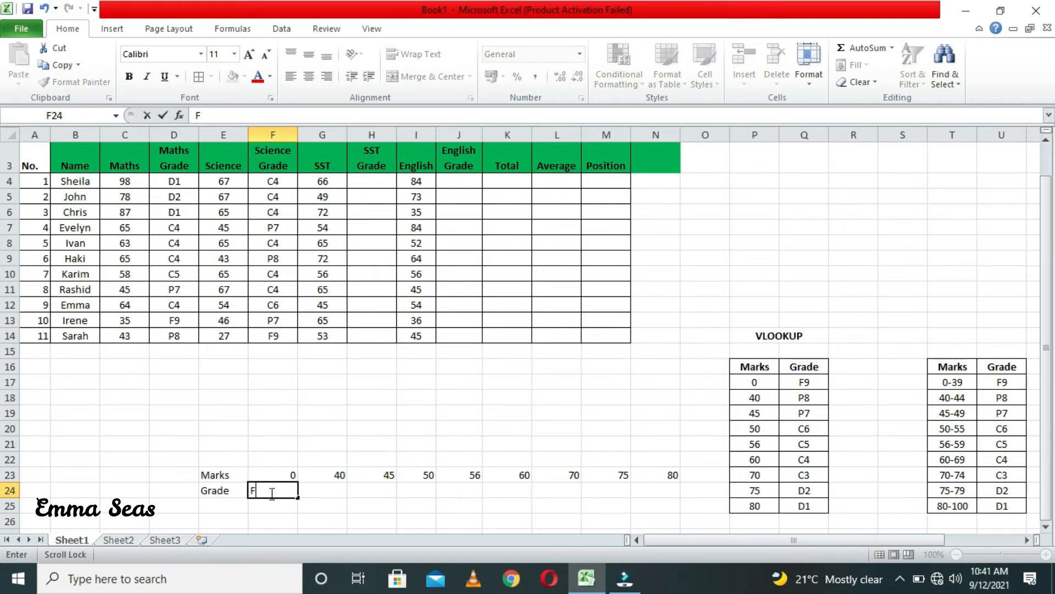
text(9)
key(Tab)
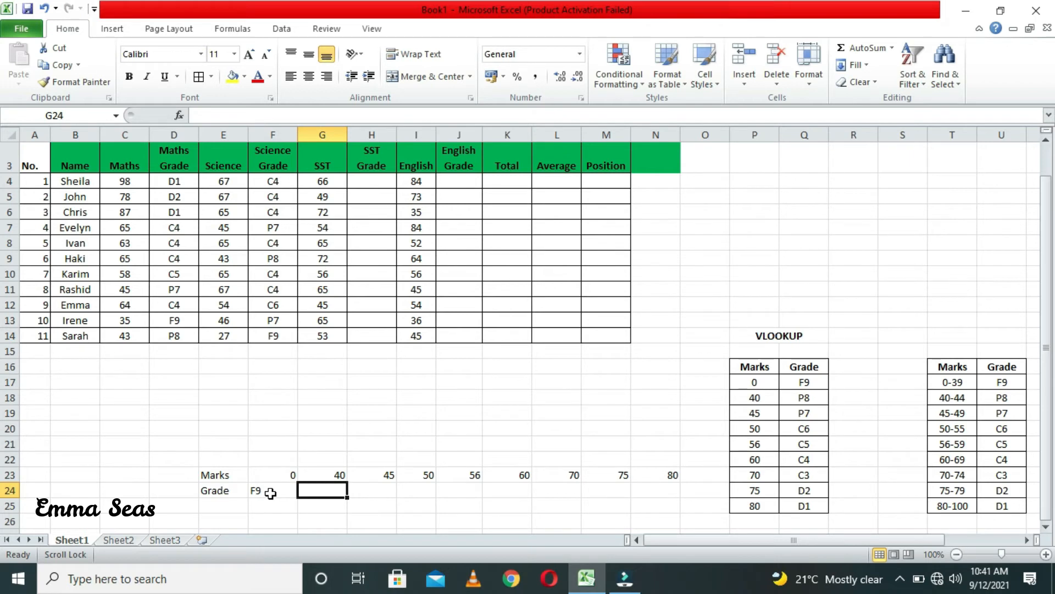
text(P)
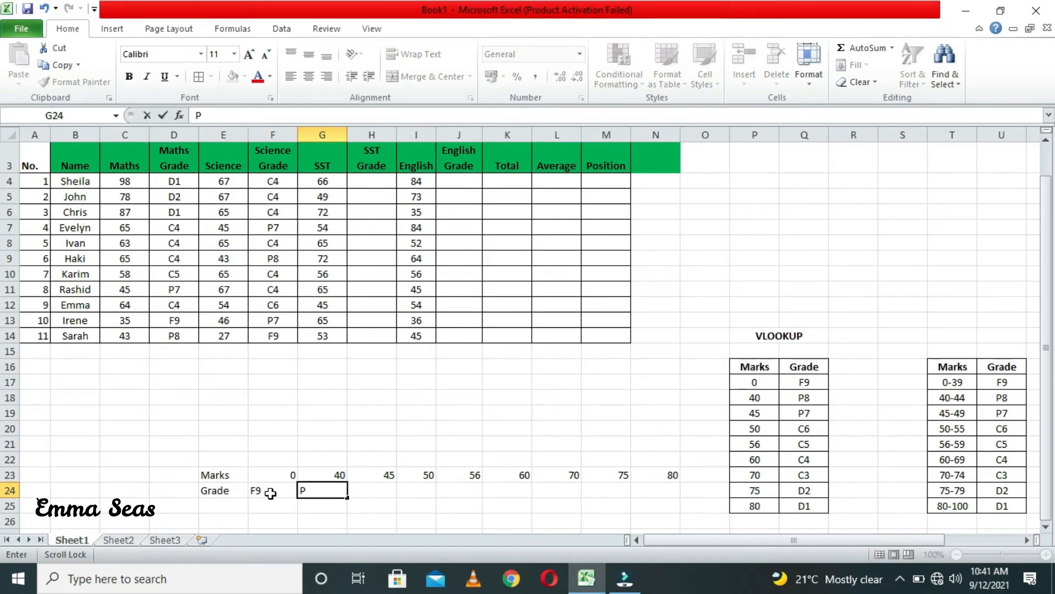
text(8)
key(Tab)
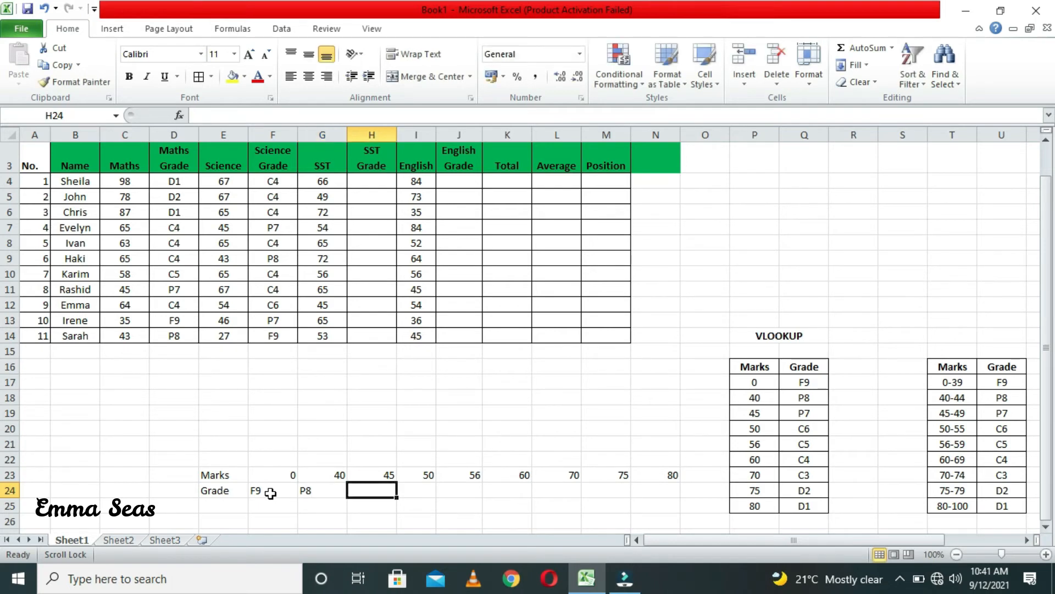
text(P7)
key(Tab)
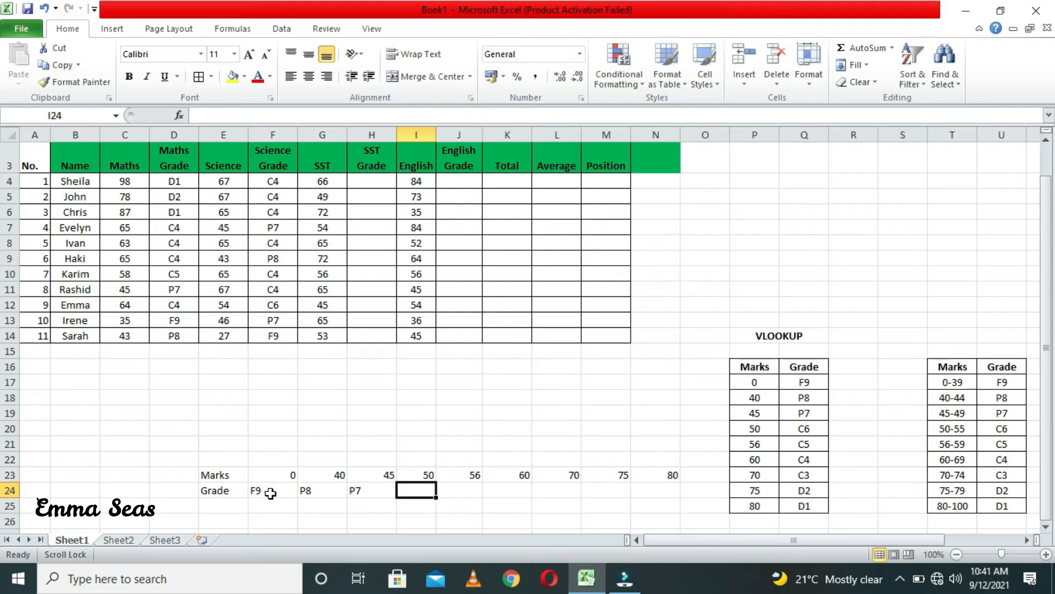
text(C6)
key(Tab)
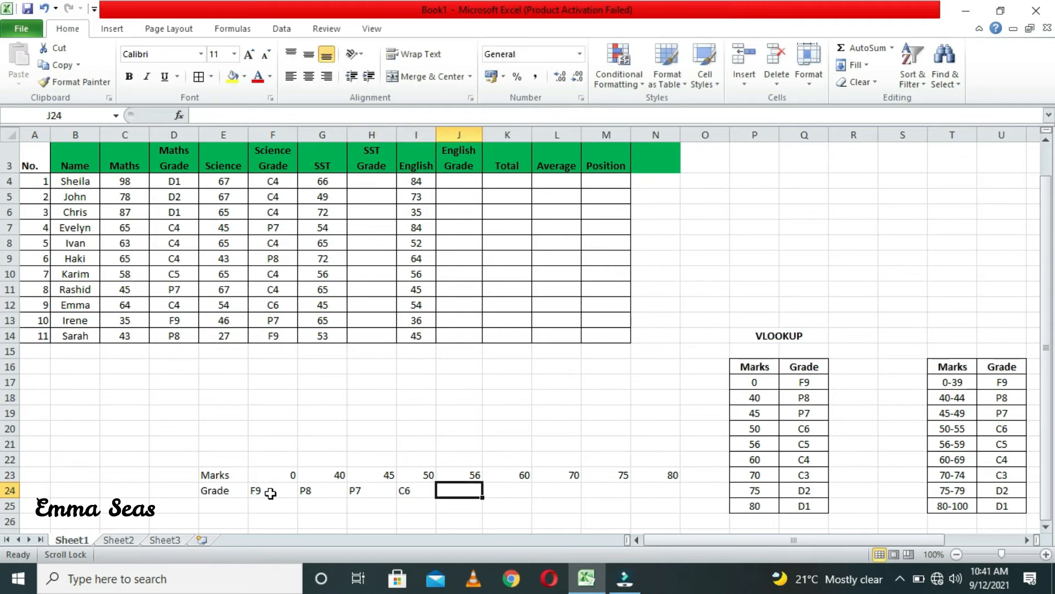
Continue the grade row with C4, C3, D2 and D1 across J24 to M24.
text(C4)
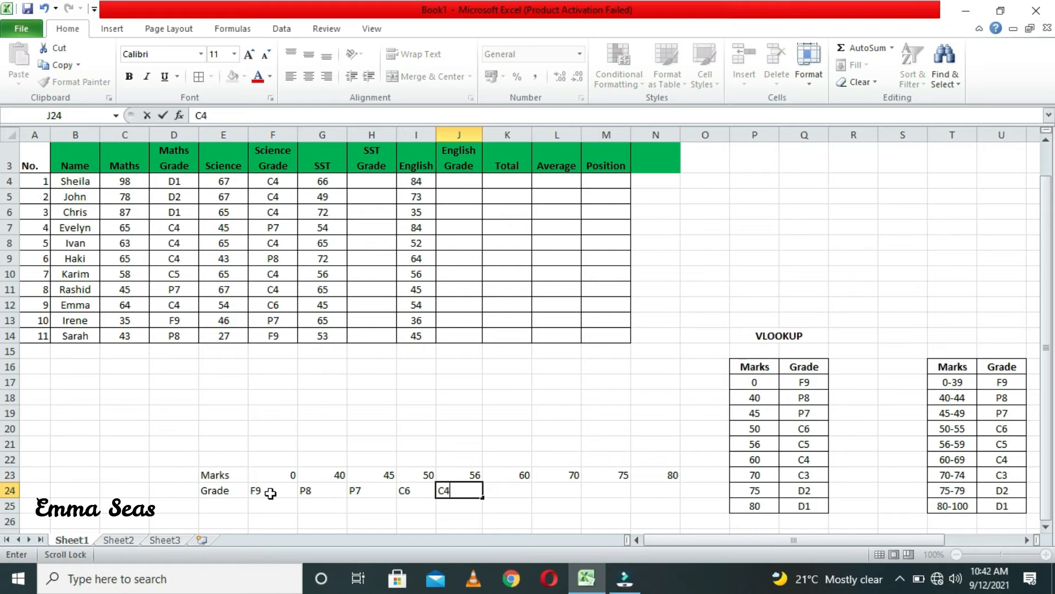
key(Tab)
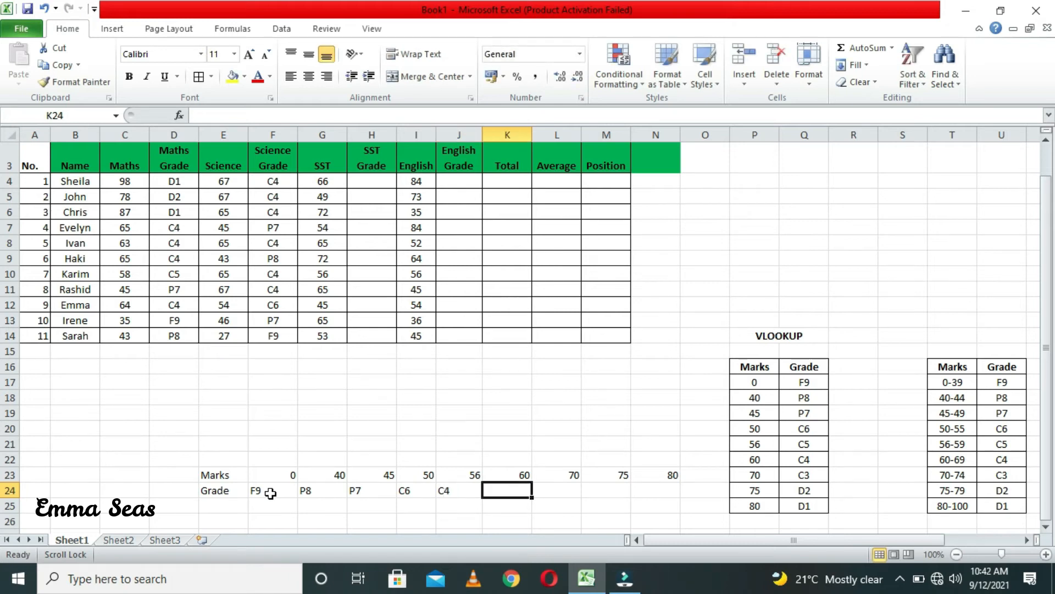
text(C3)
key(Tab)
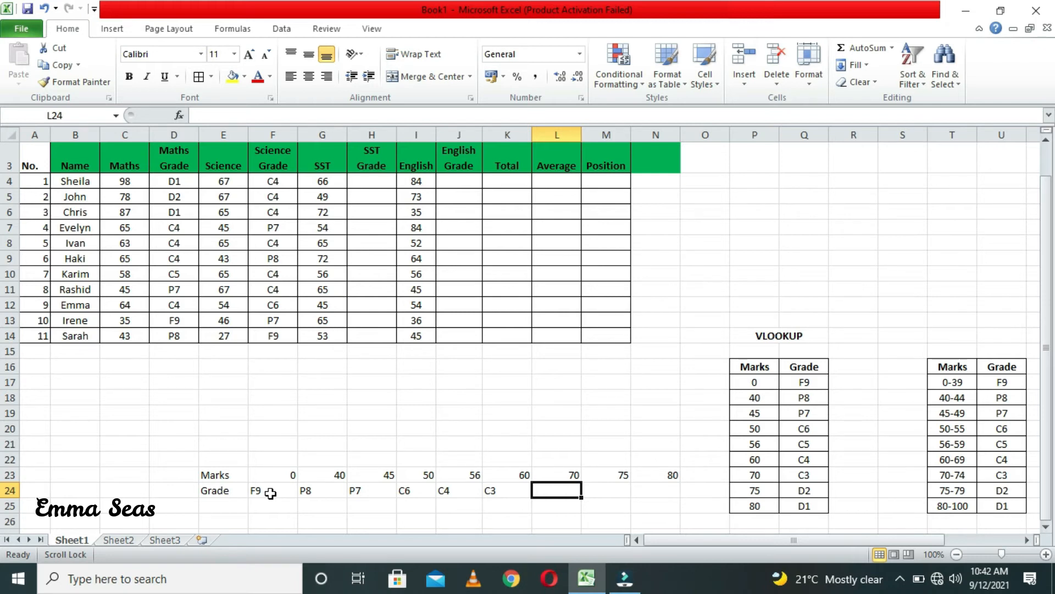
text(D2)
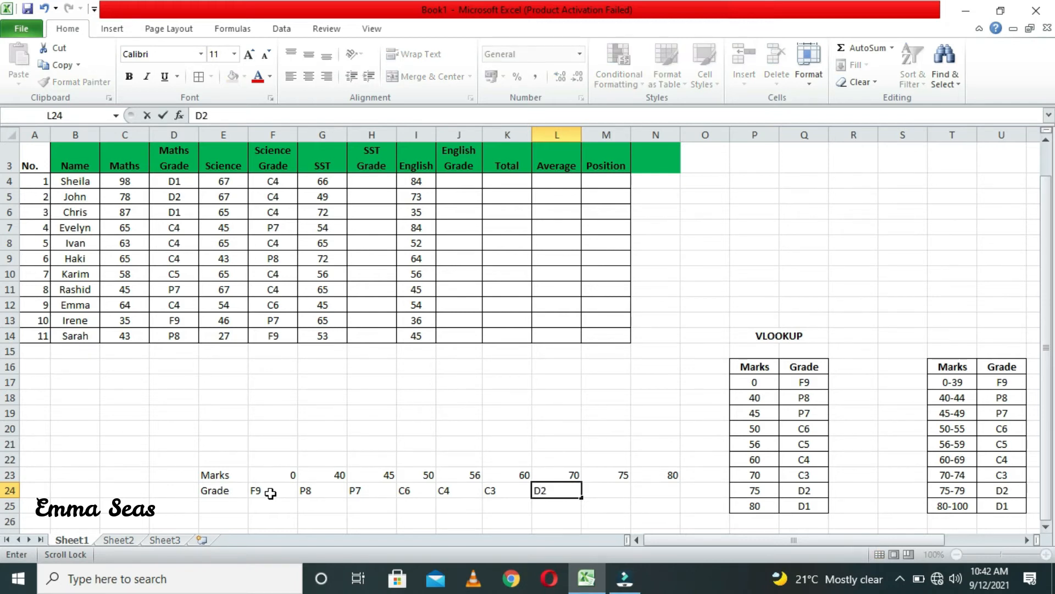
key(Tab)
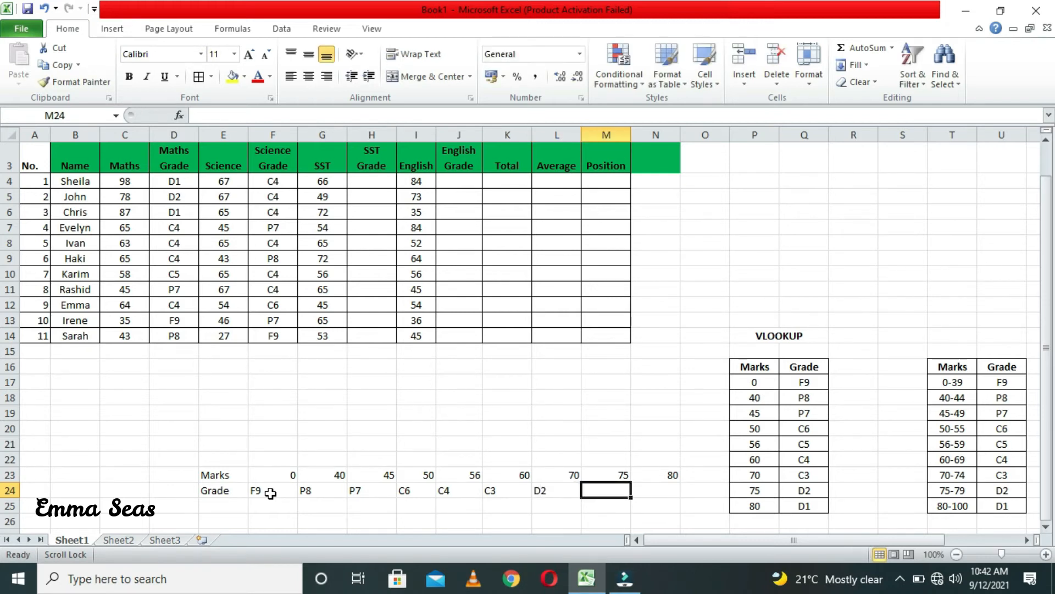
text(D1)
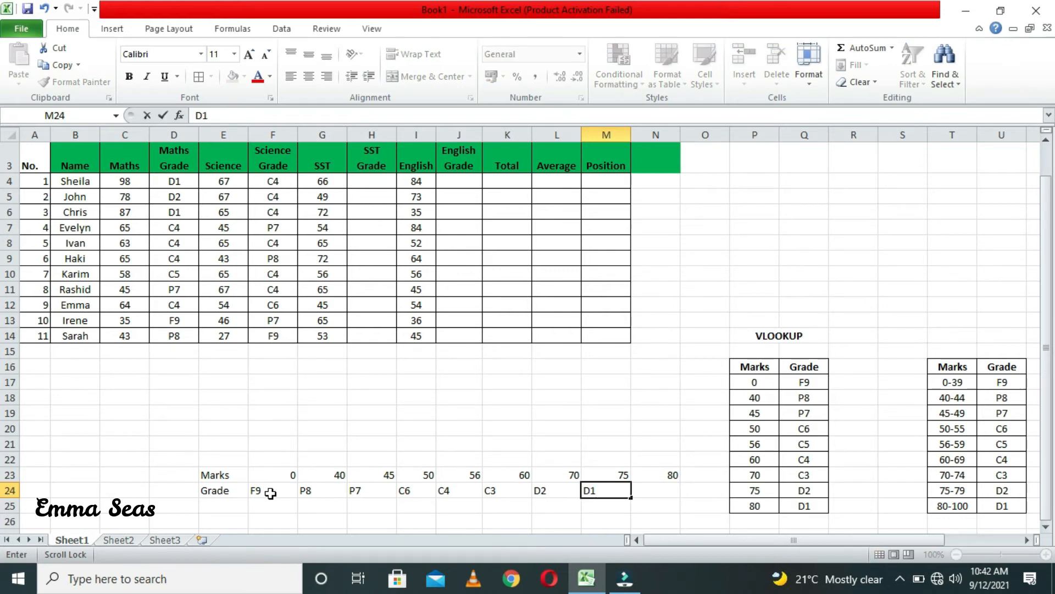
click(363, 502)
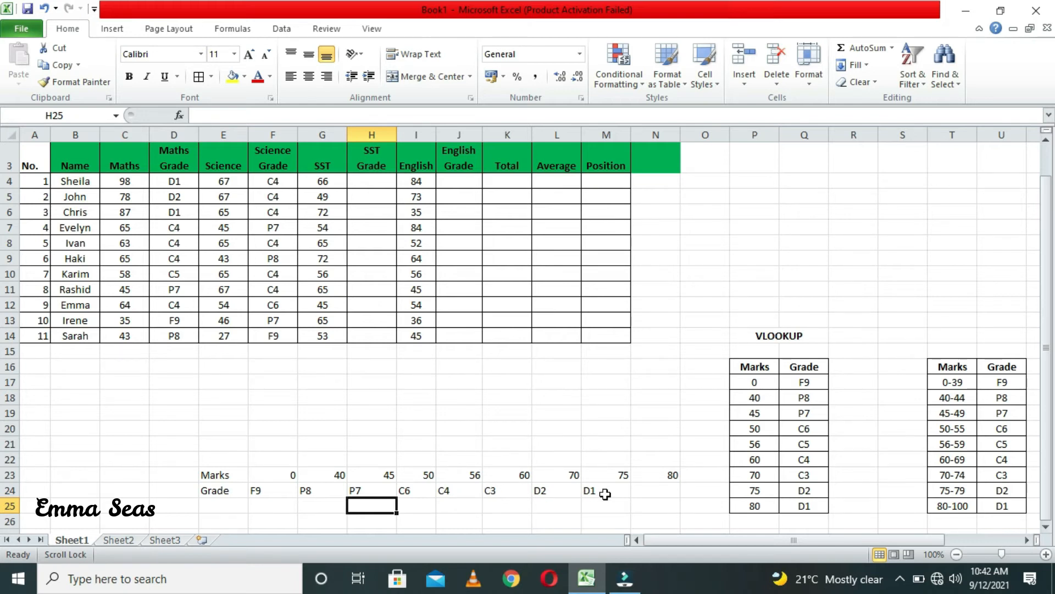
Change the grades in L24 to C3 and M24 to D2, and enter D1 in N24.
click(547, 489)
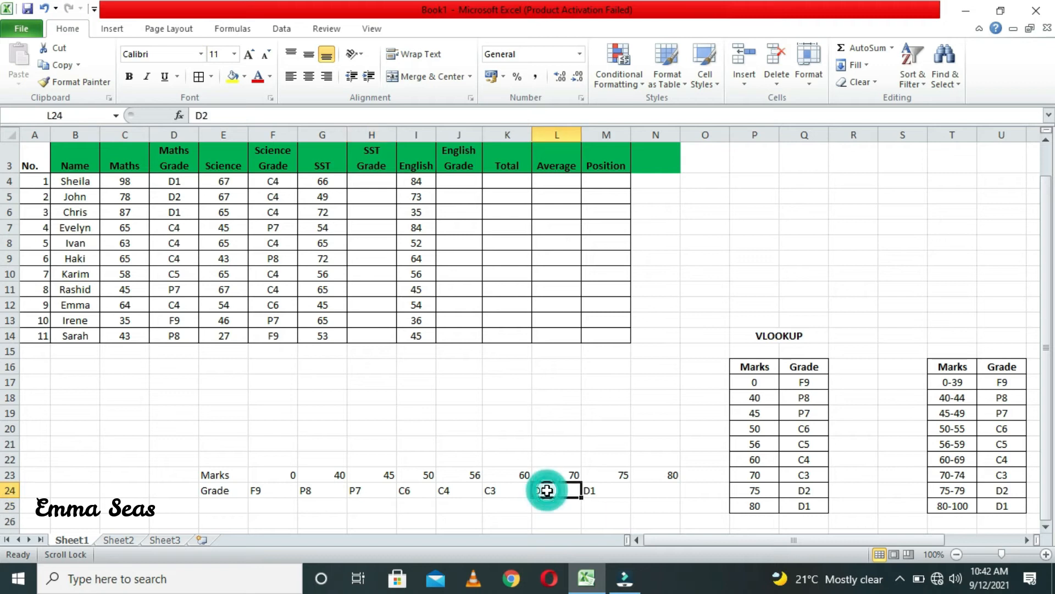
text(C)
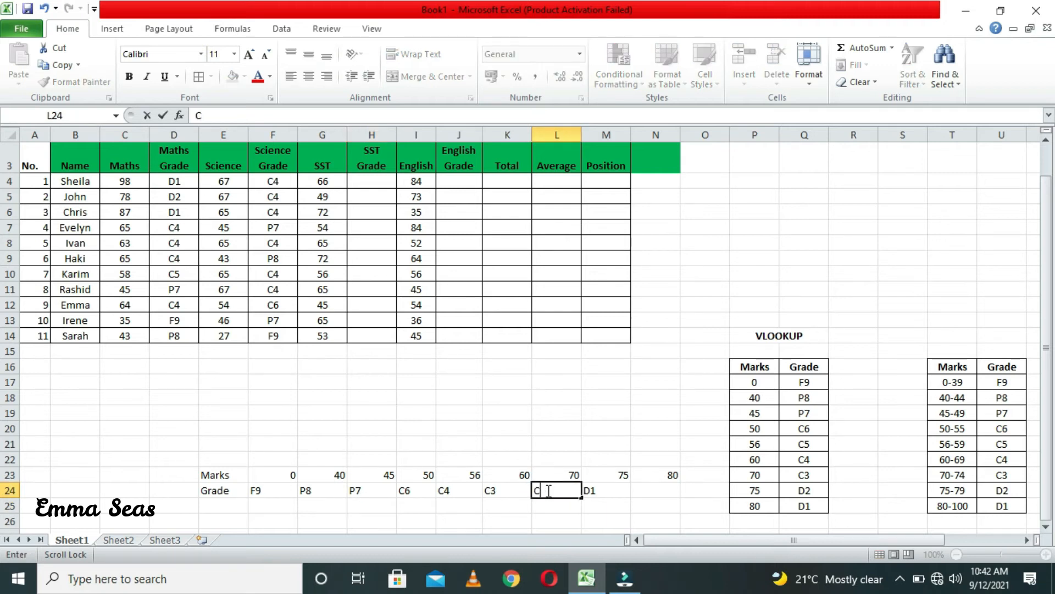
text(3)
key(Tab)
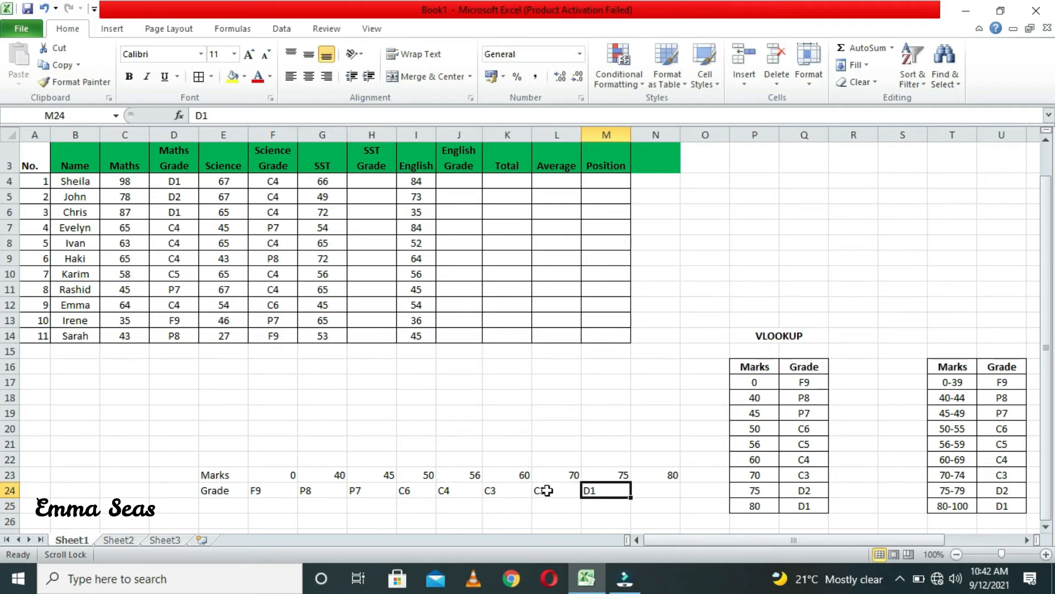
text(D2)
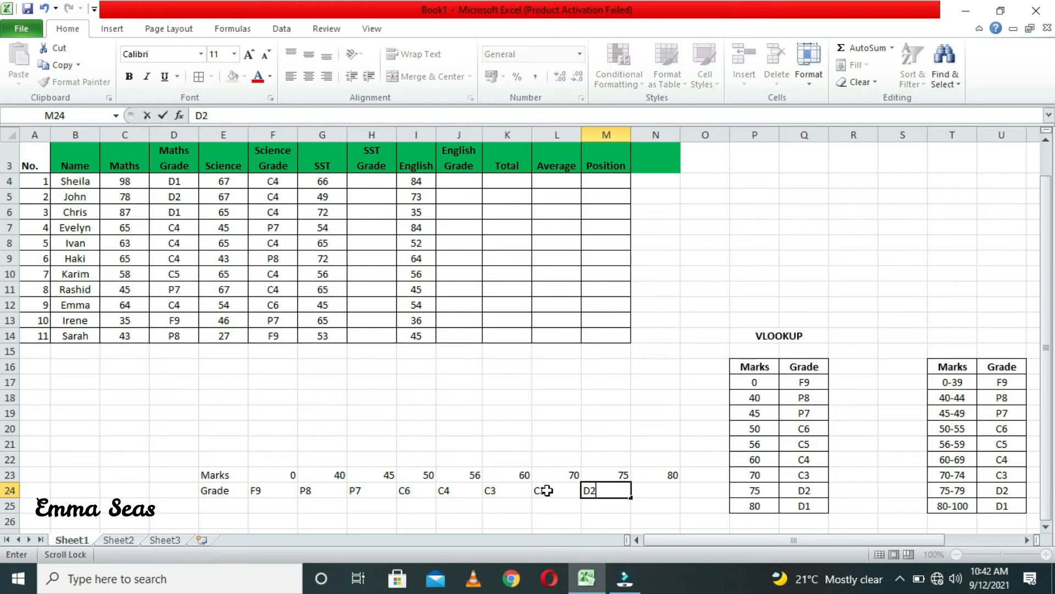
key(Tab)
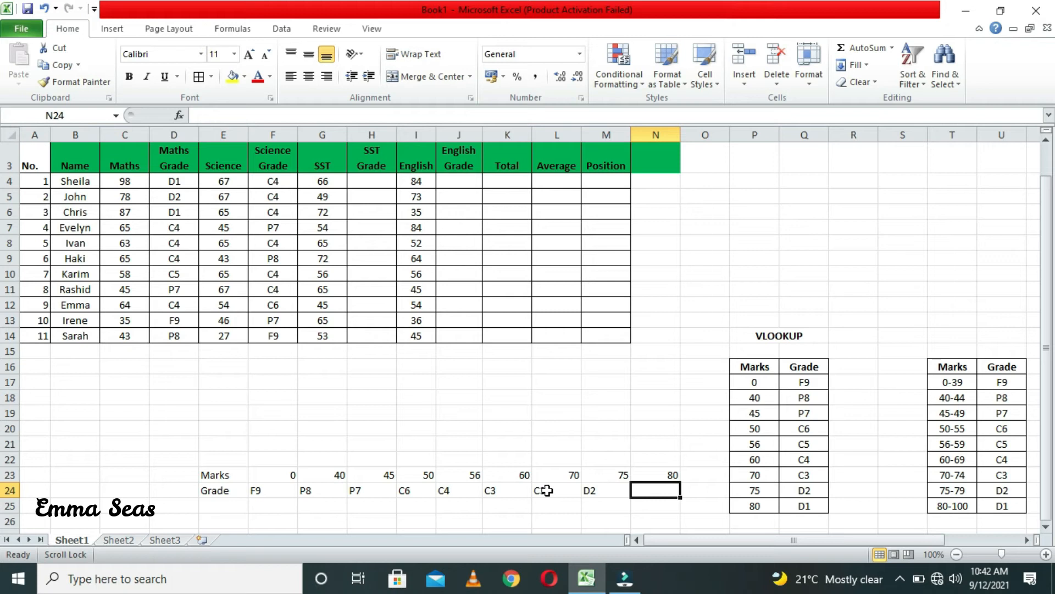
text(D1)
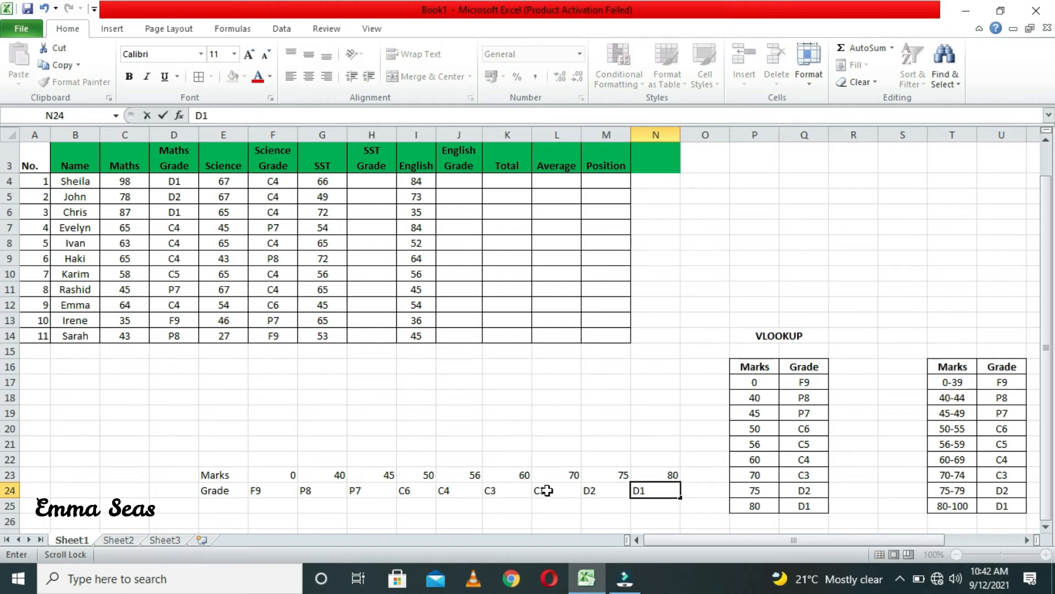
click(561, 428)
Center the contents of the horizontal grading table E23:N24 and apply borders to all its cells.
click(215, 475)
drag(214, 475, 675, 494)
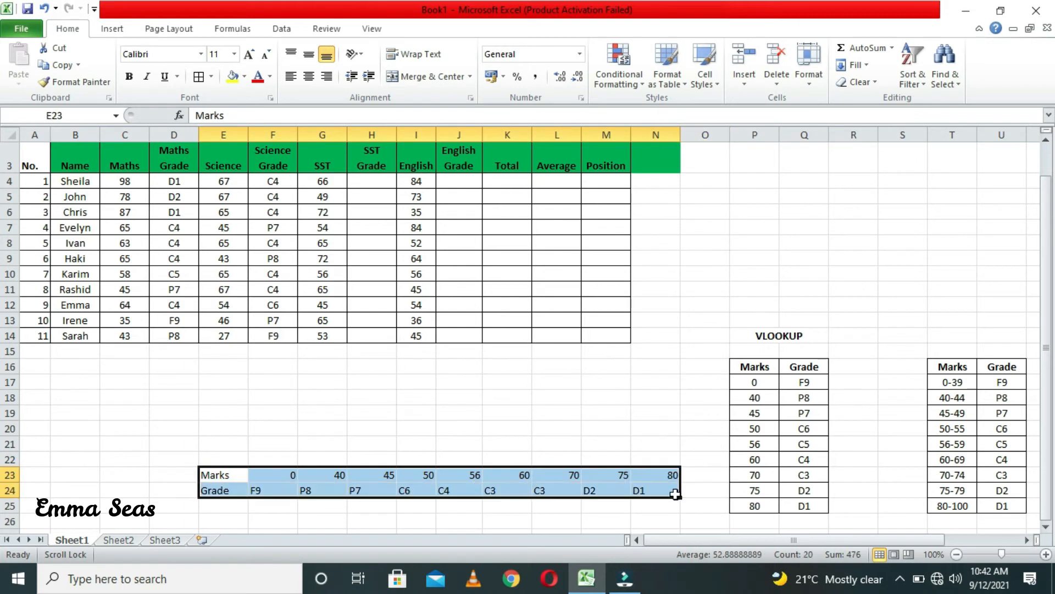
click(310, 77)
click(198, 77)
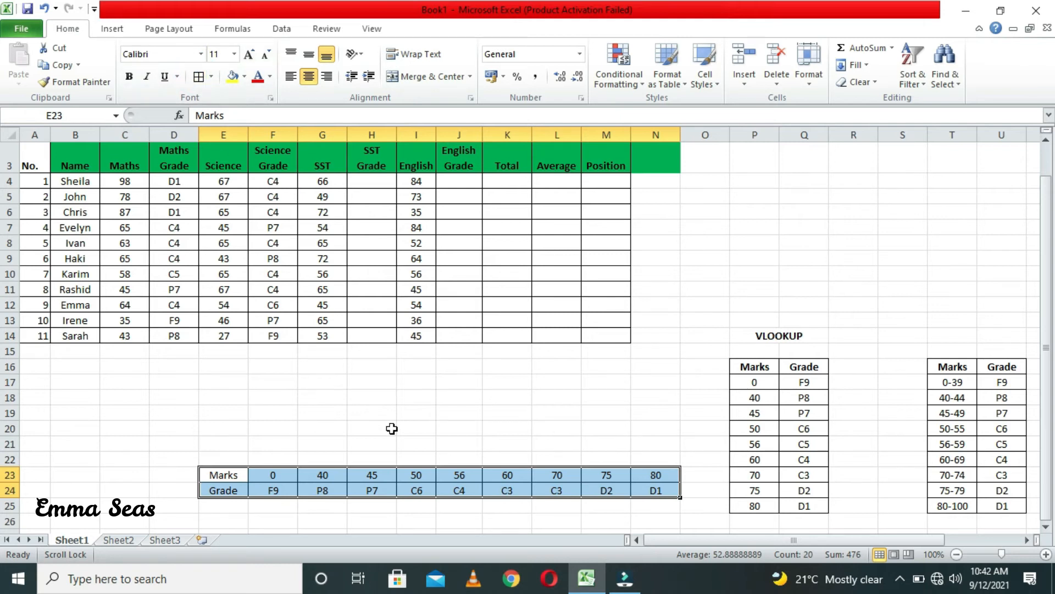
Merge and center G21:K21 above the horizontal grading table and give it the bold title HLOOKUP.
drag(325, 443, 516, 440)
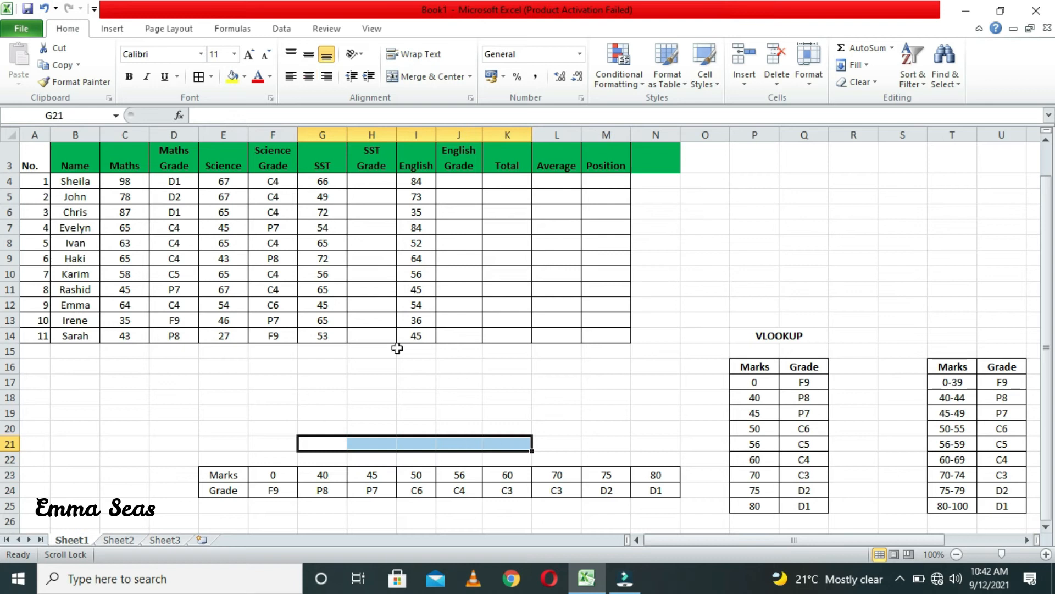
click(413, 78)
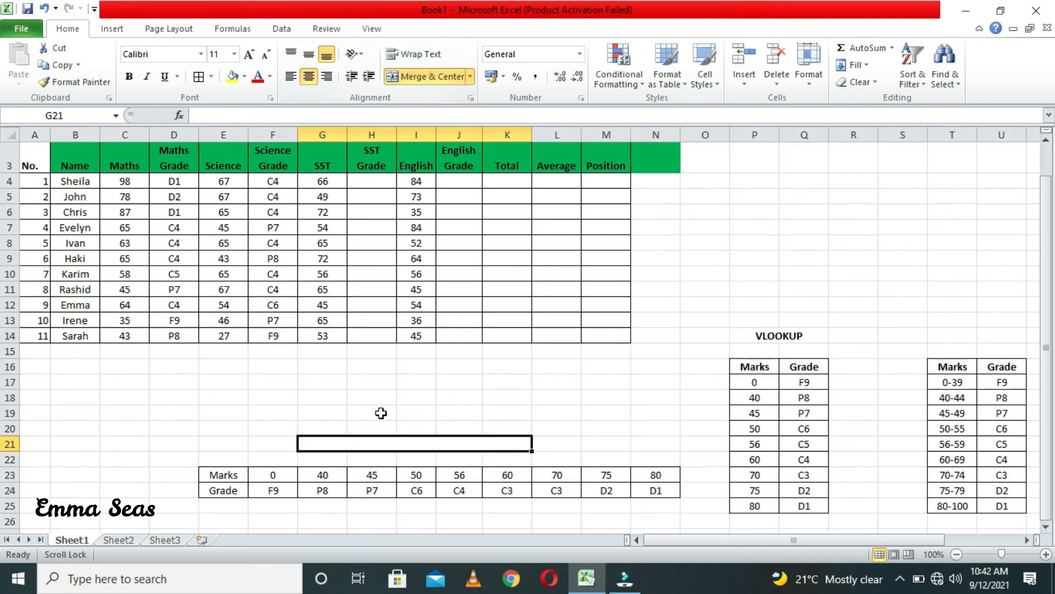
click(371, 116)
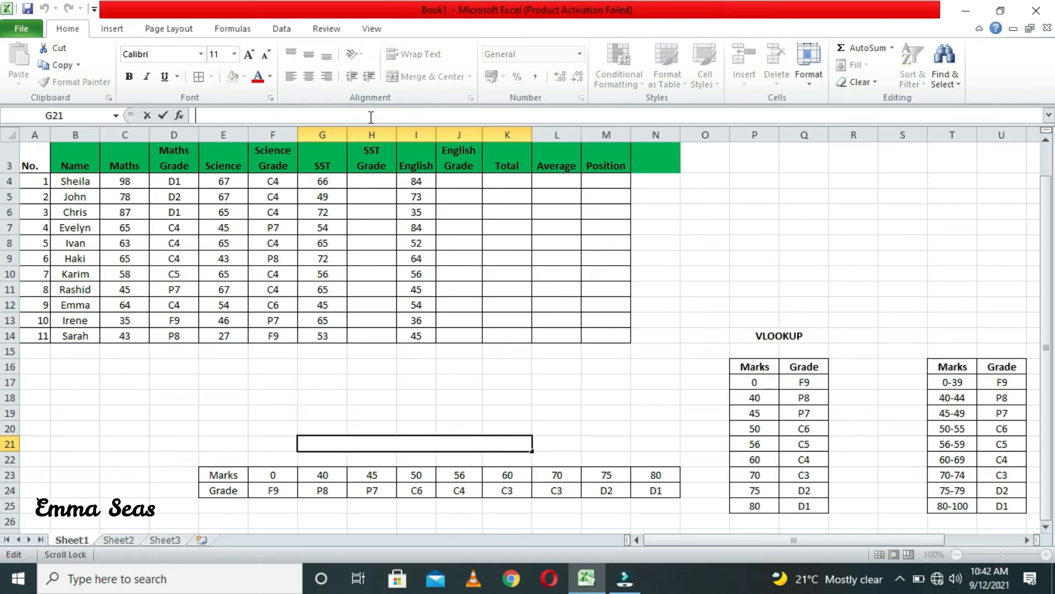
text(HLOOKUP)
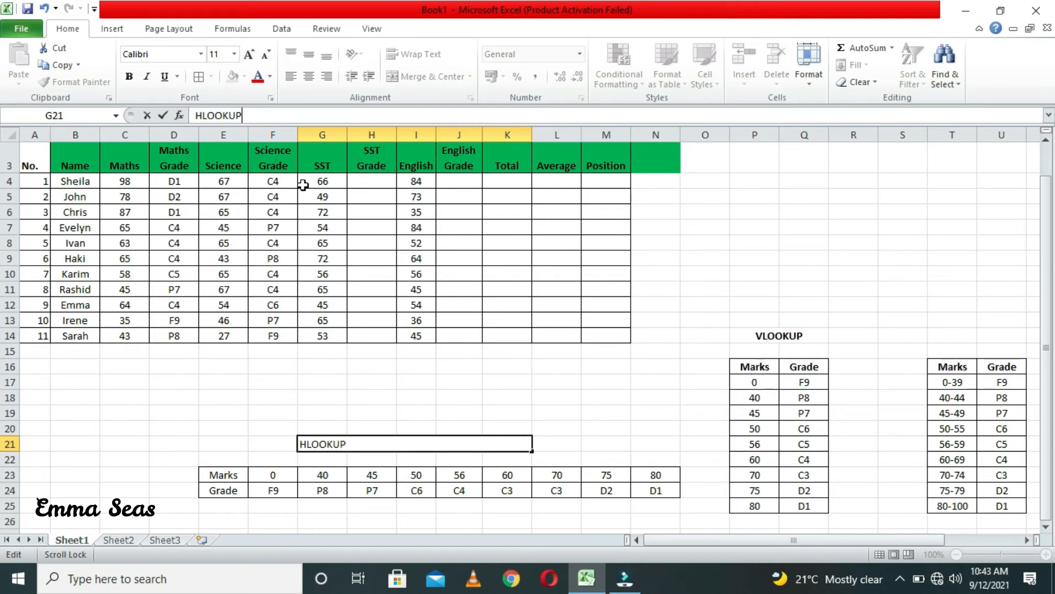
click(491, 403)
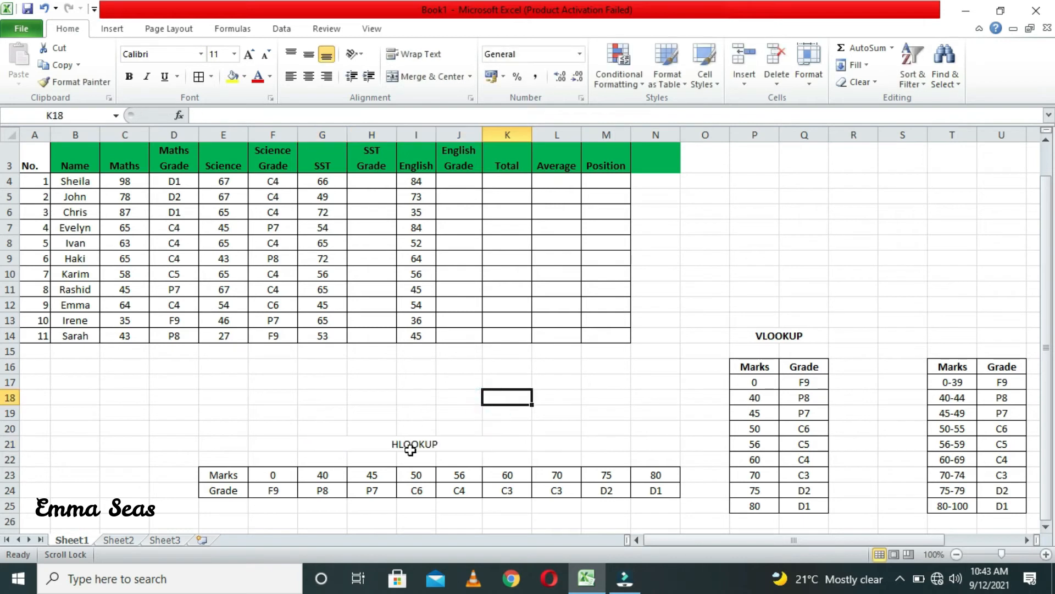
click(412, 447)
key(ctrl+b)
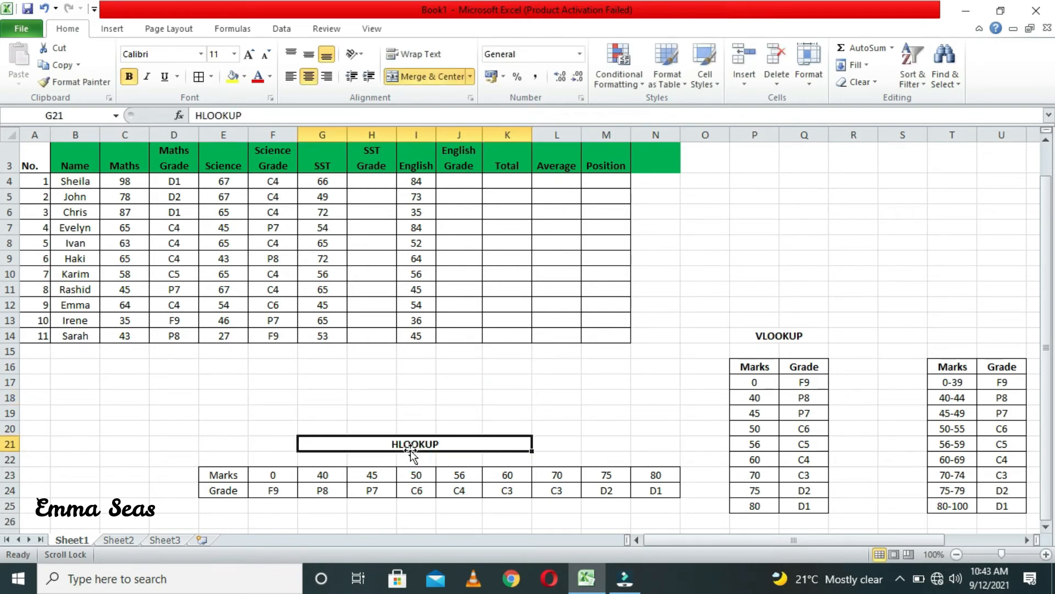
click(645, 400)
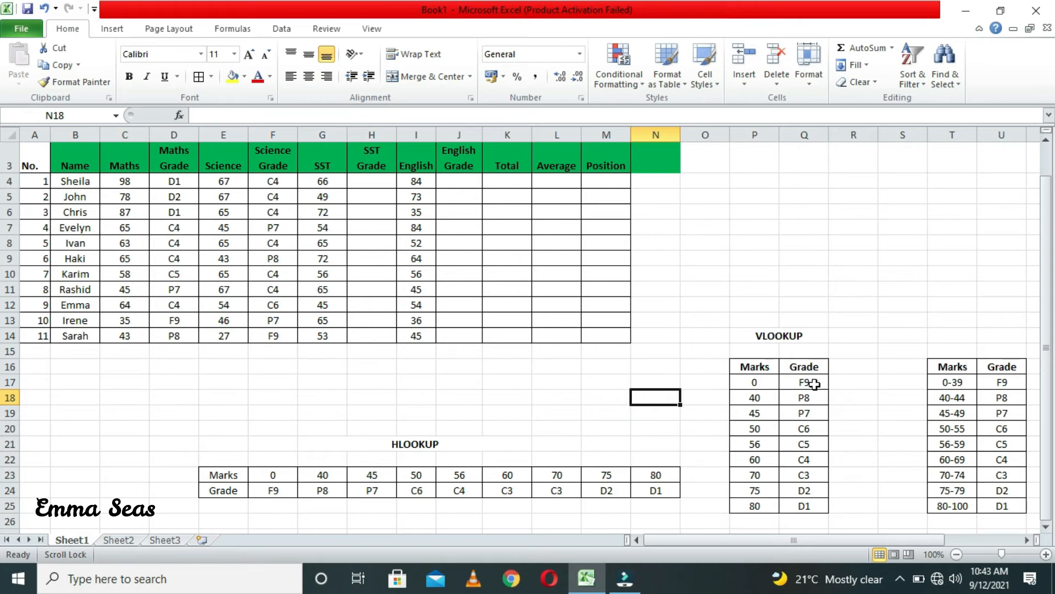
drag(728, 344, 812, 523)
drag(206, 479, 669, 483)
click(617, 430)
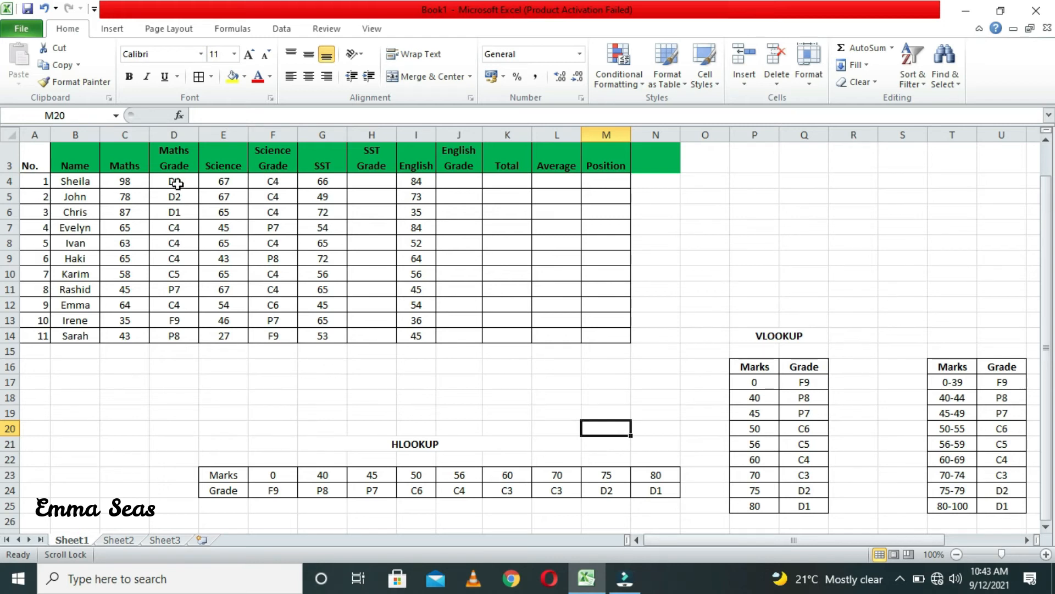
Fill rows 4 to 14 of the Maths, Science, SST and English Grade columns with light aqua.
drag(176, 179, 172, 330)
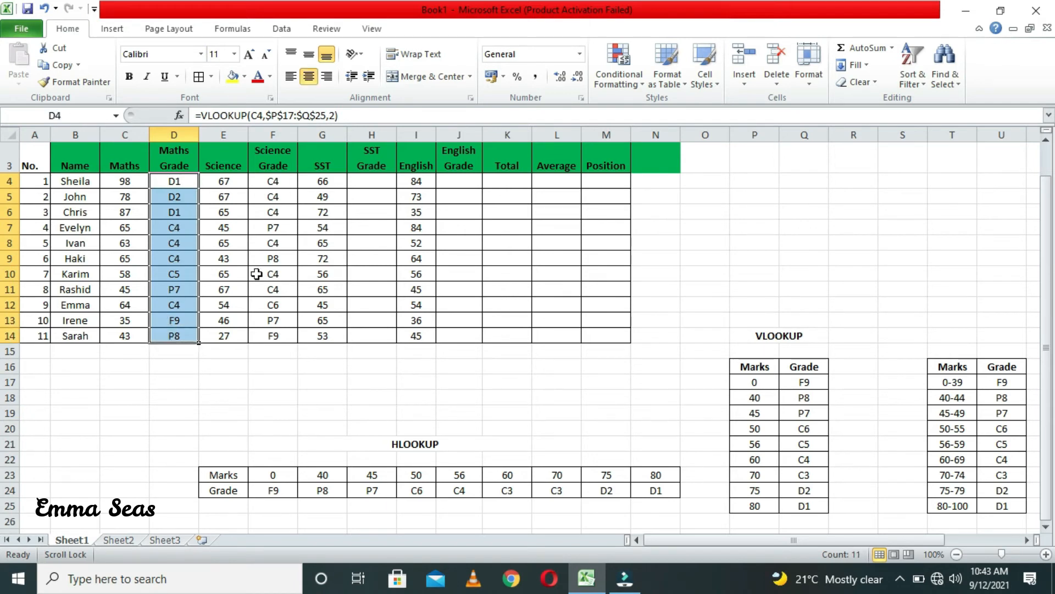
drag(274, 183, 259, 331)
drag(374, 182, 379, 336)
drag(457, 181, 462, 329)
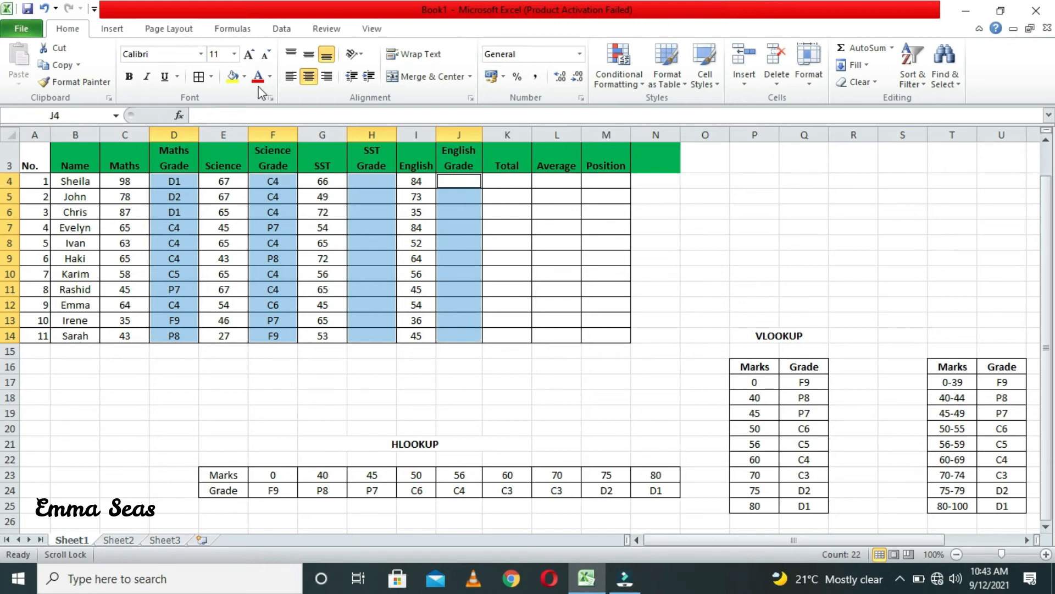
click(242, 77)
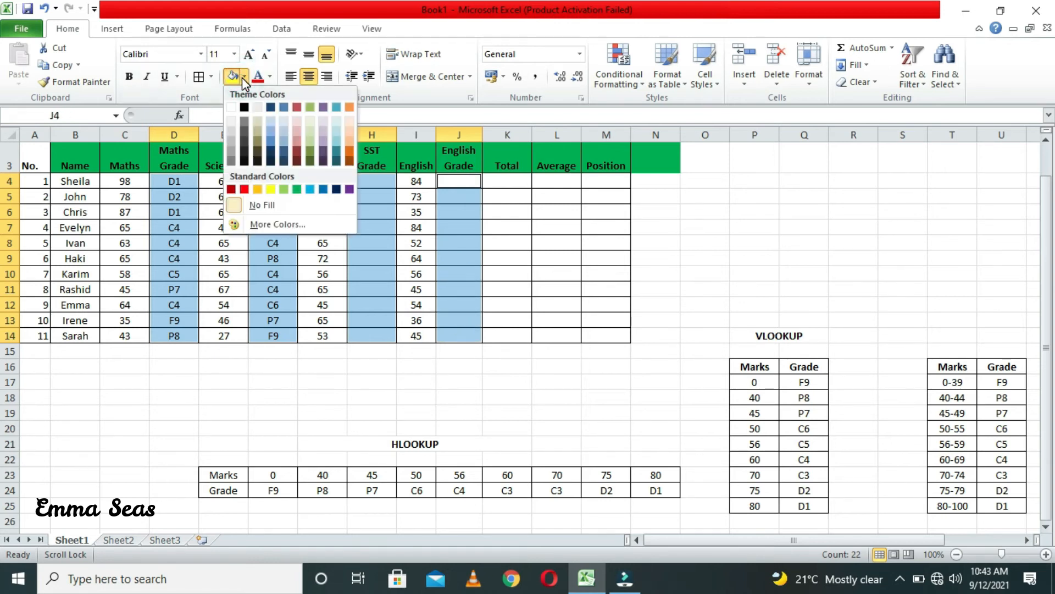
click(337, 133)
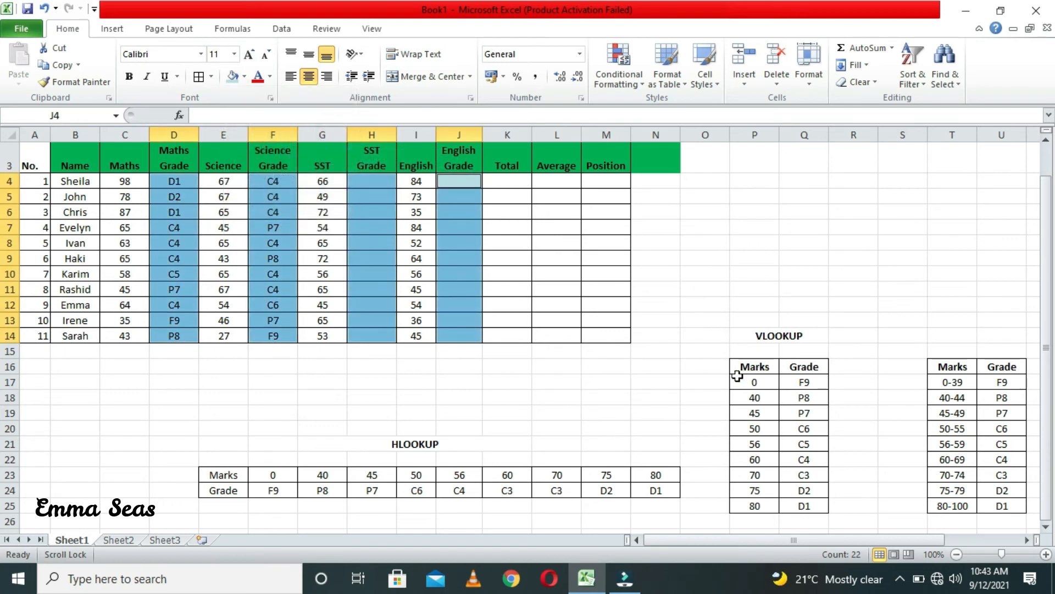
click(641, 384)
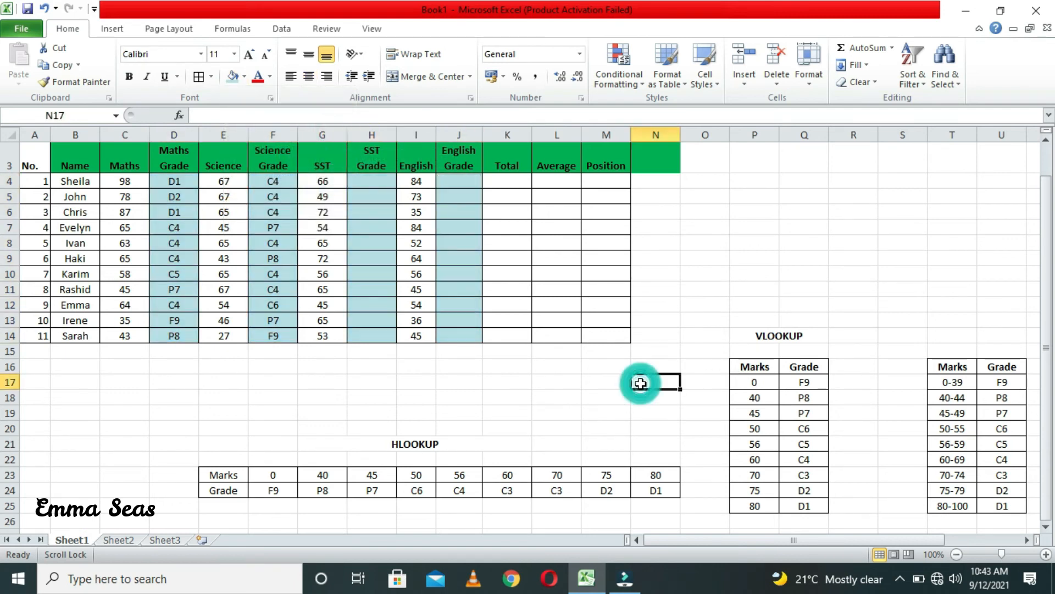
Enter the formula =HLOOKUP(G4,$F$23:$N$24,2) in H4 to grade the first pupil's SST mark.
click(369, 181)
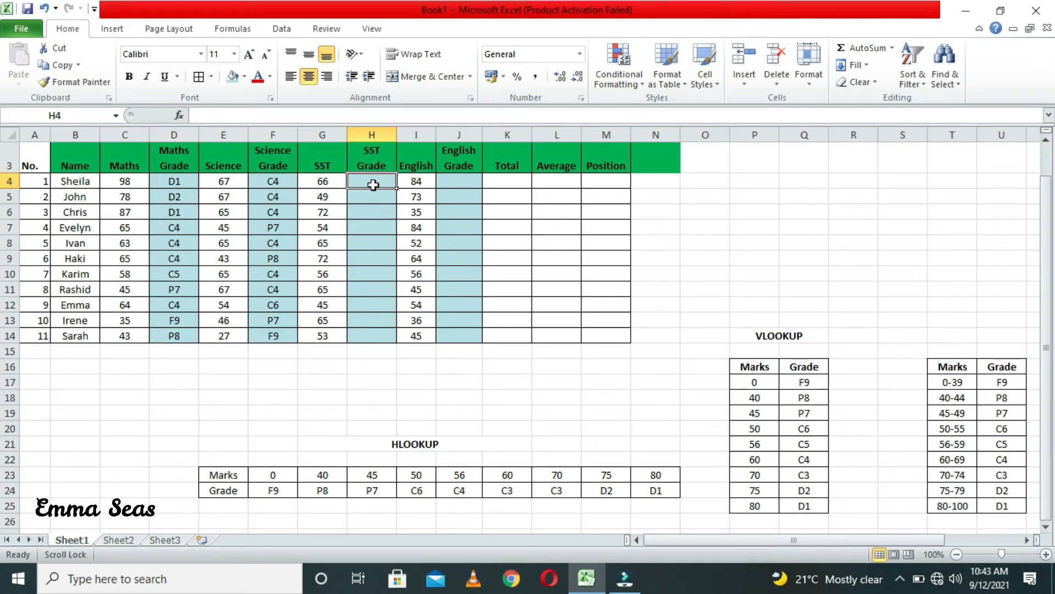
text(=)
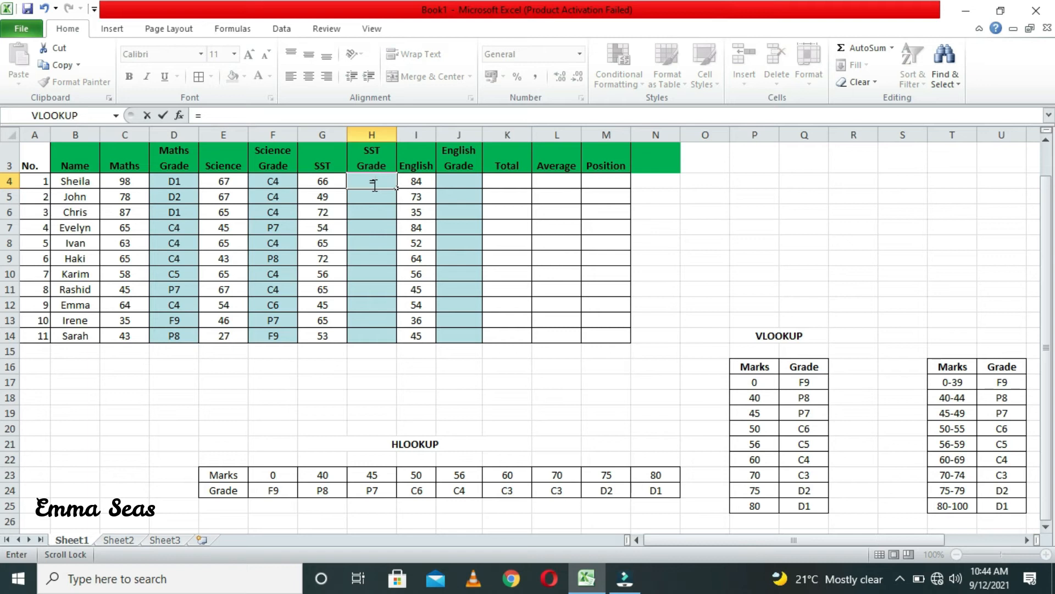
text(HLOO)
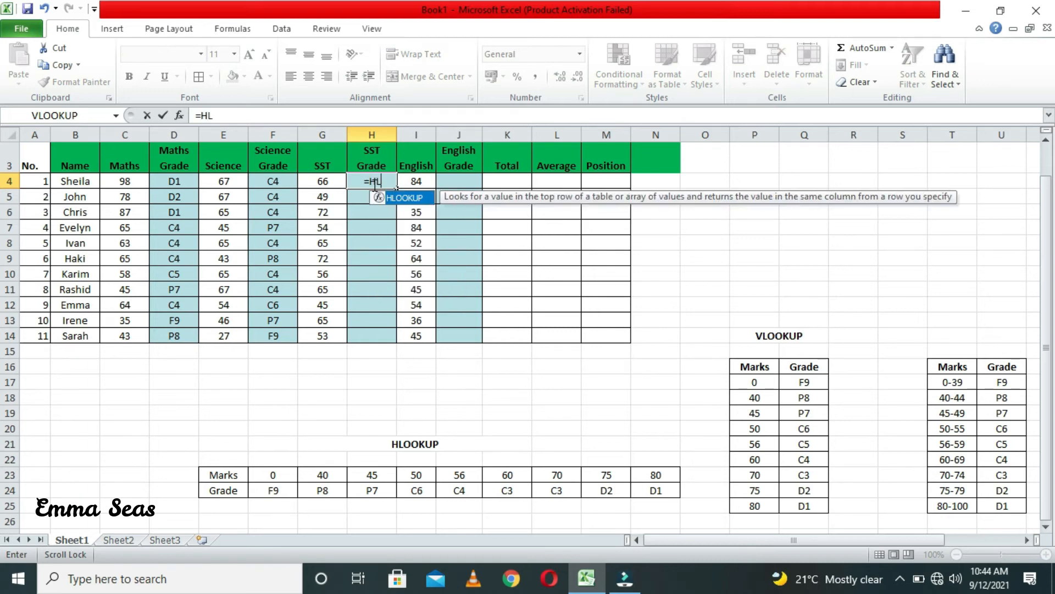
double_click(390, 198)
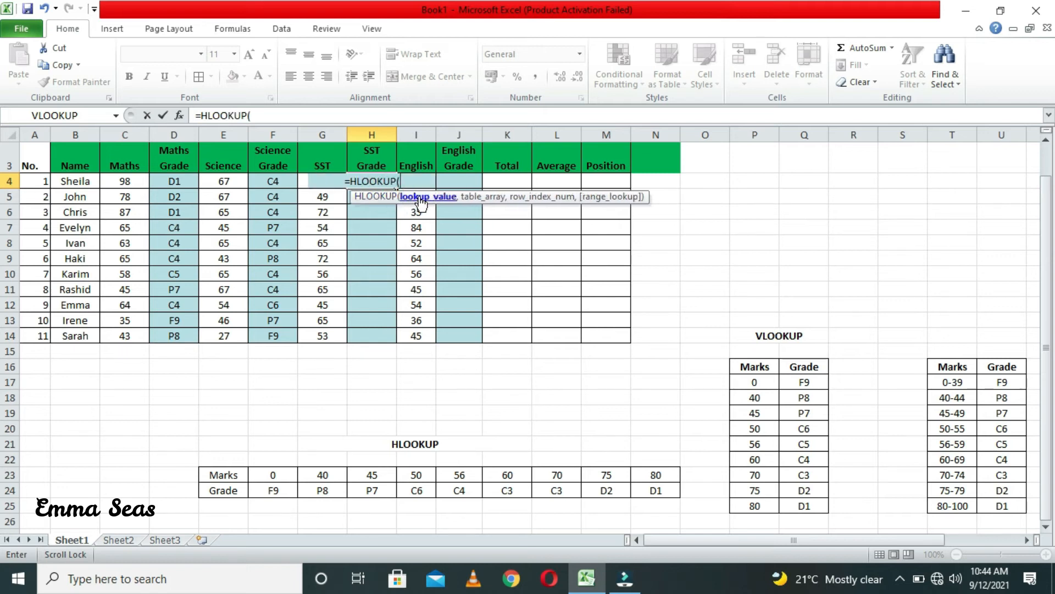
click(302, 181)
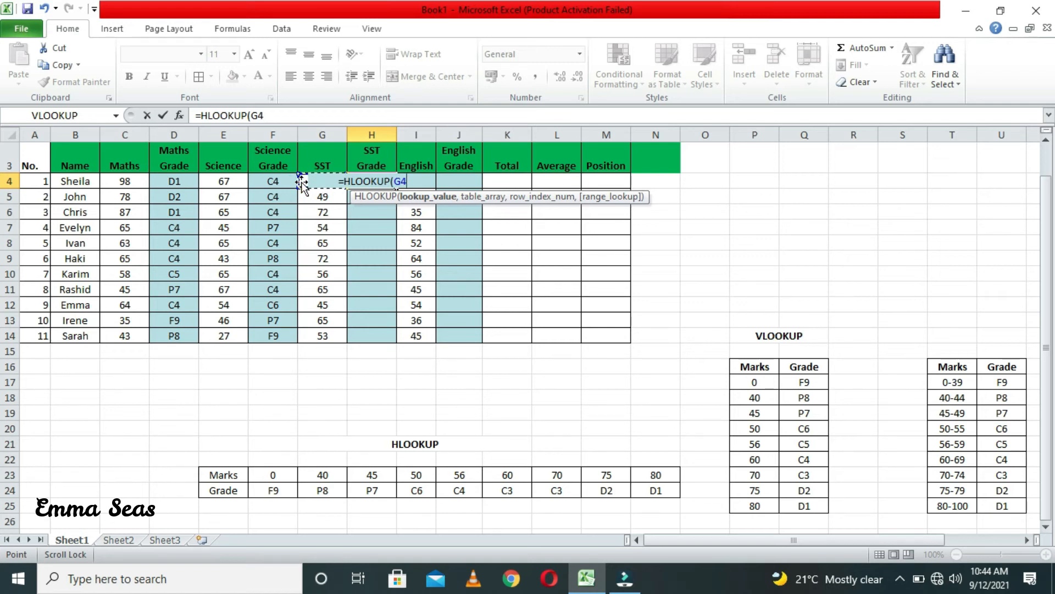
text(,)
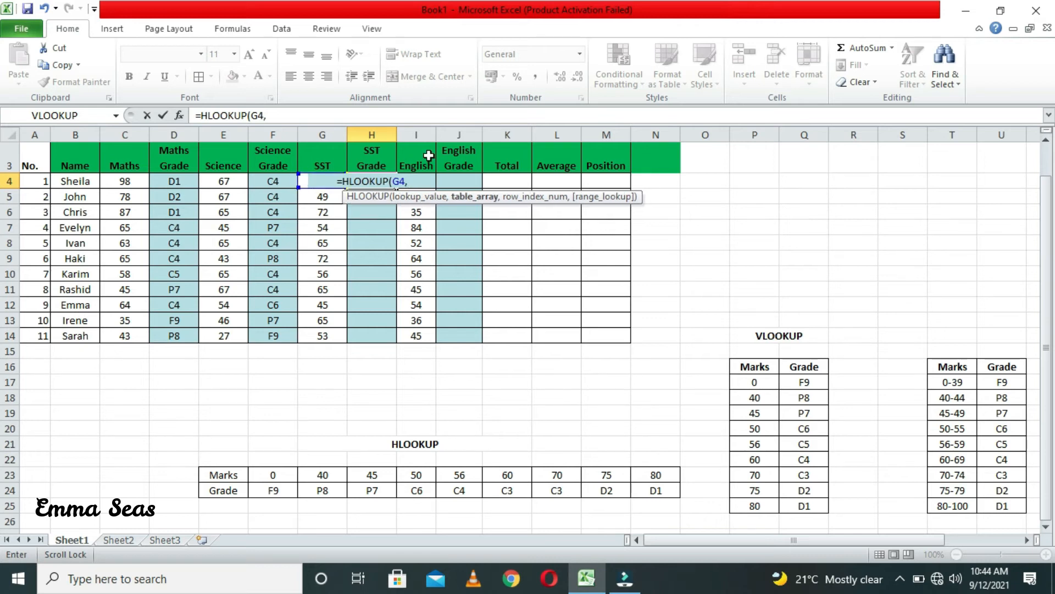
drag(271, 474, 654, 497)
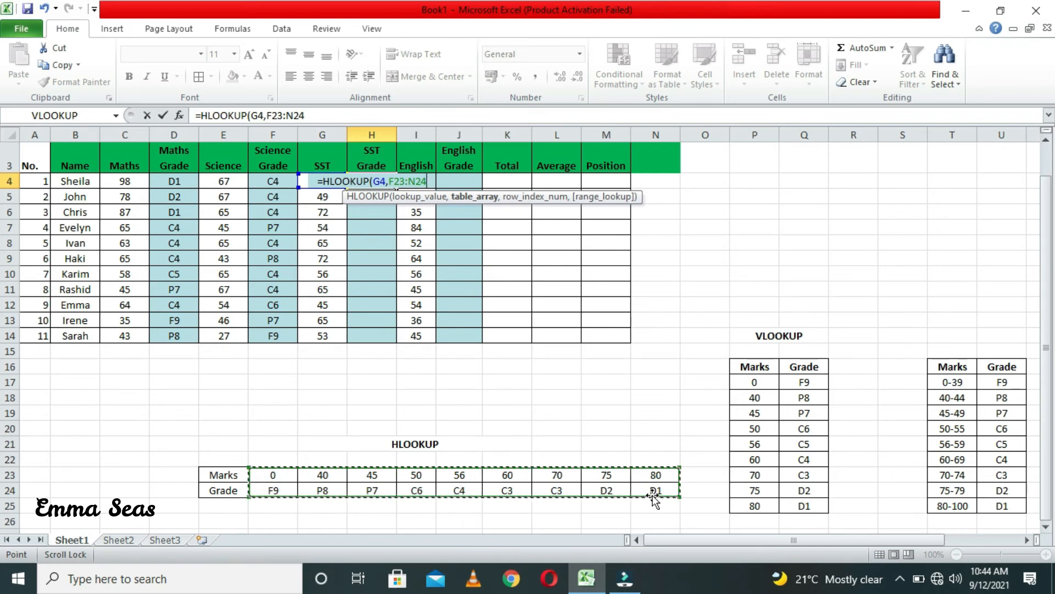
key(F4)
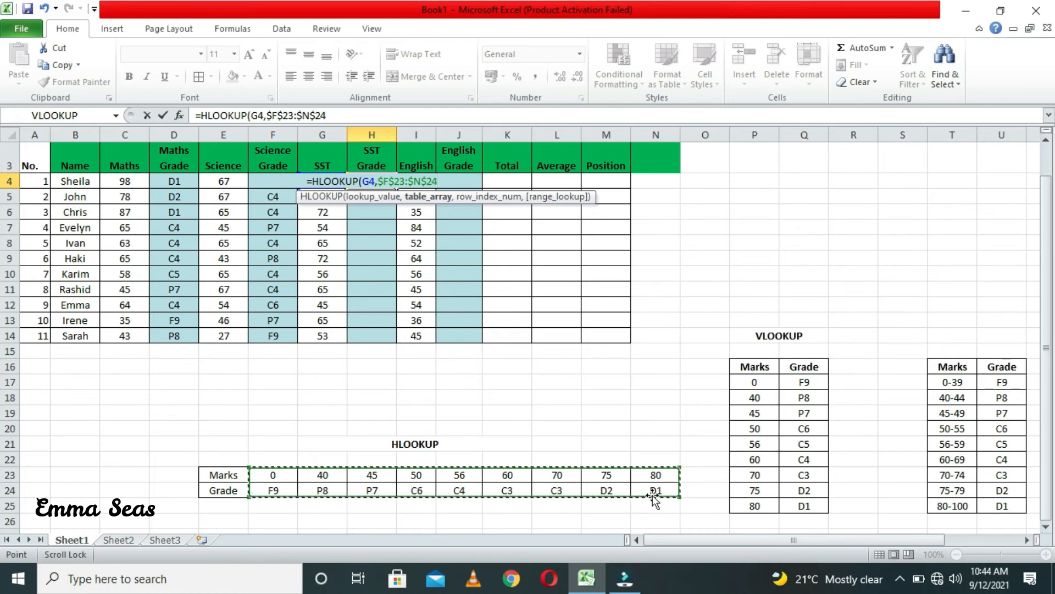
text(,)
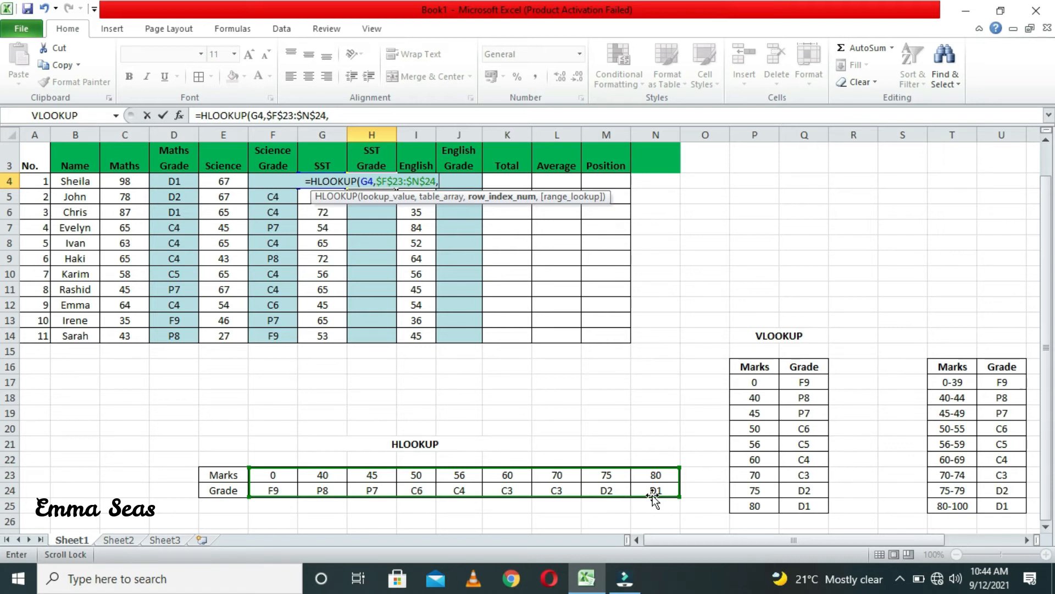
text(2)
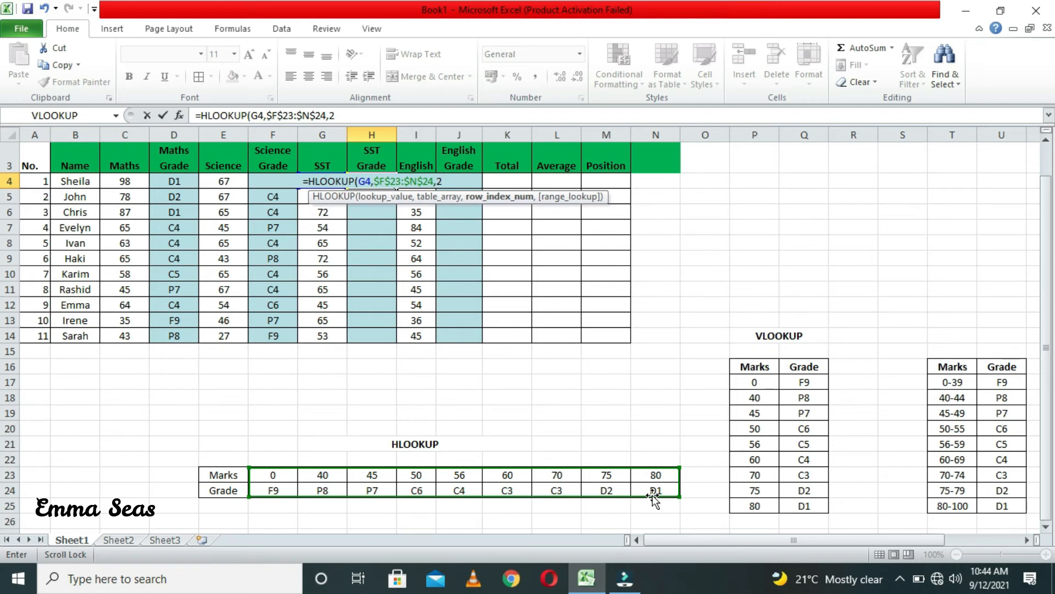
text())
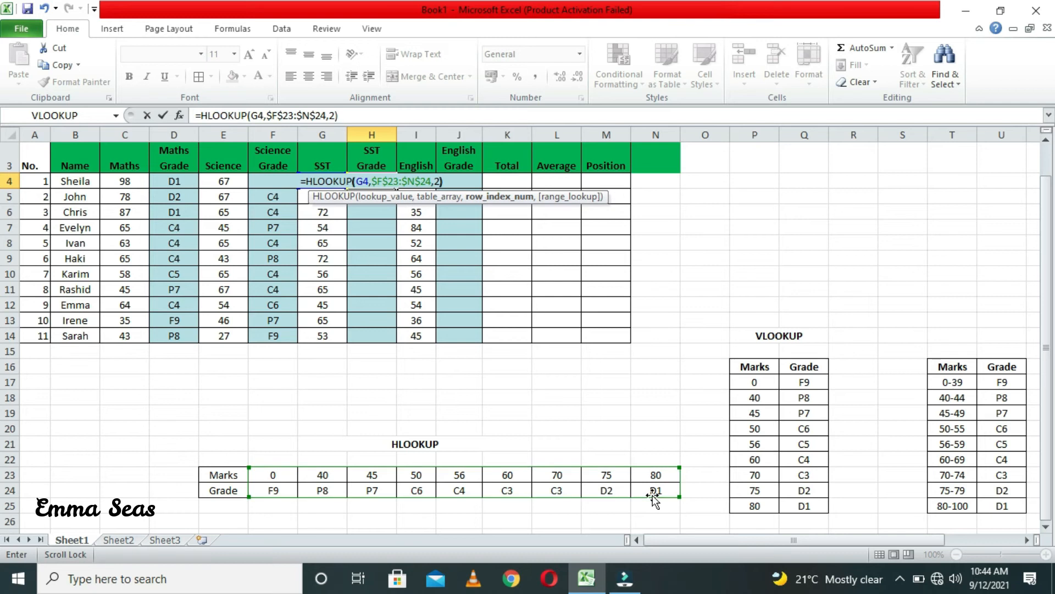
key(Return)
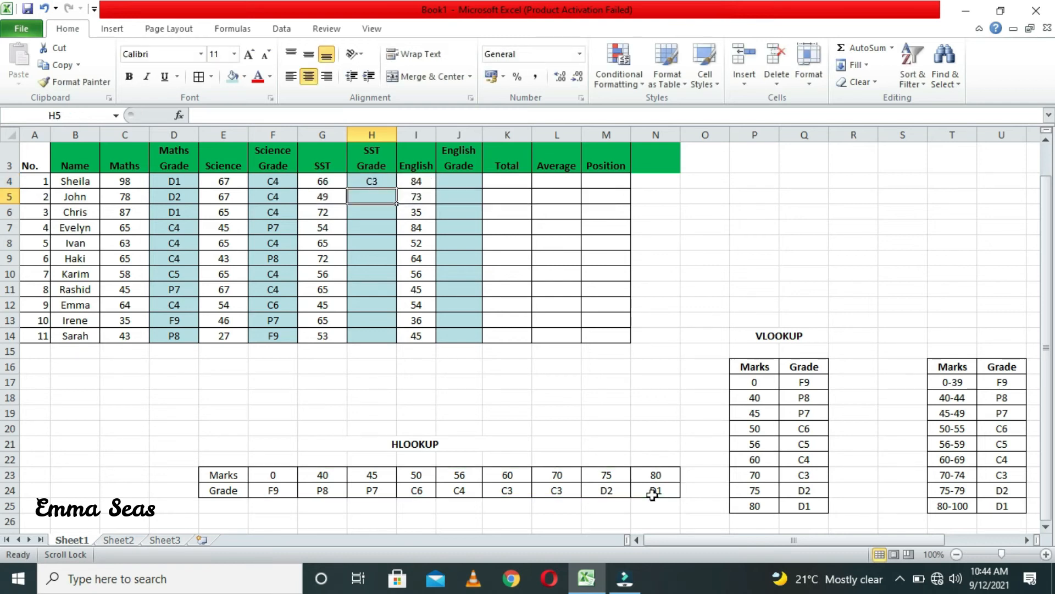
Correct the horizontal grading table by setting J24 to C5 and K24 to C4, and re-enter C3 in L24.
click(385, 177)
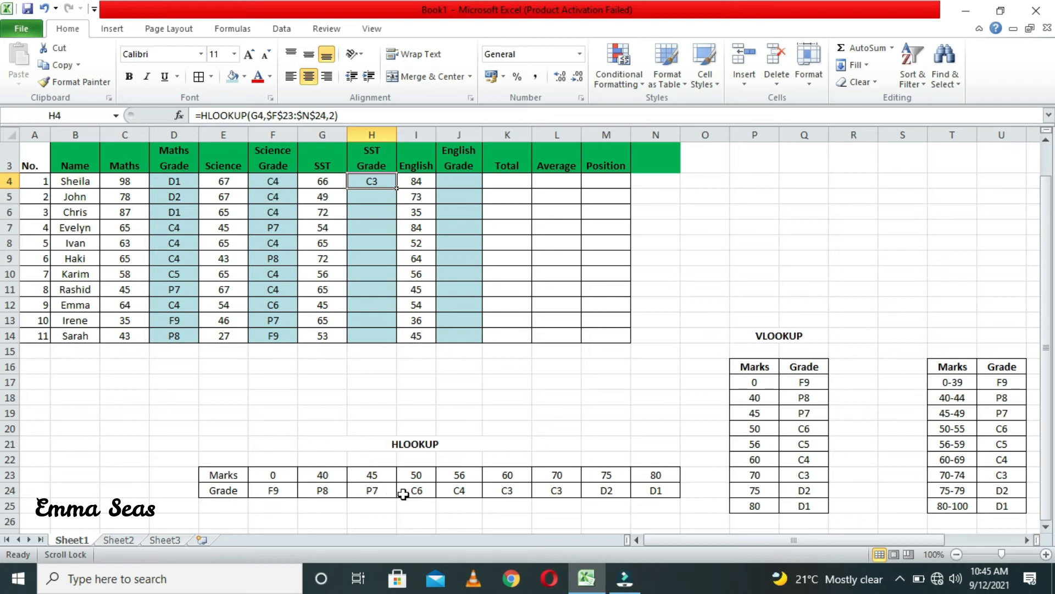
click(474, 492)
double_click(474, 492)
key(BackSpace)
text(5)
click(501, 487)
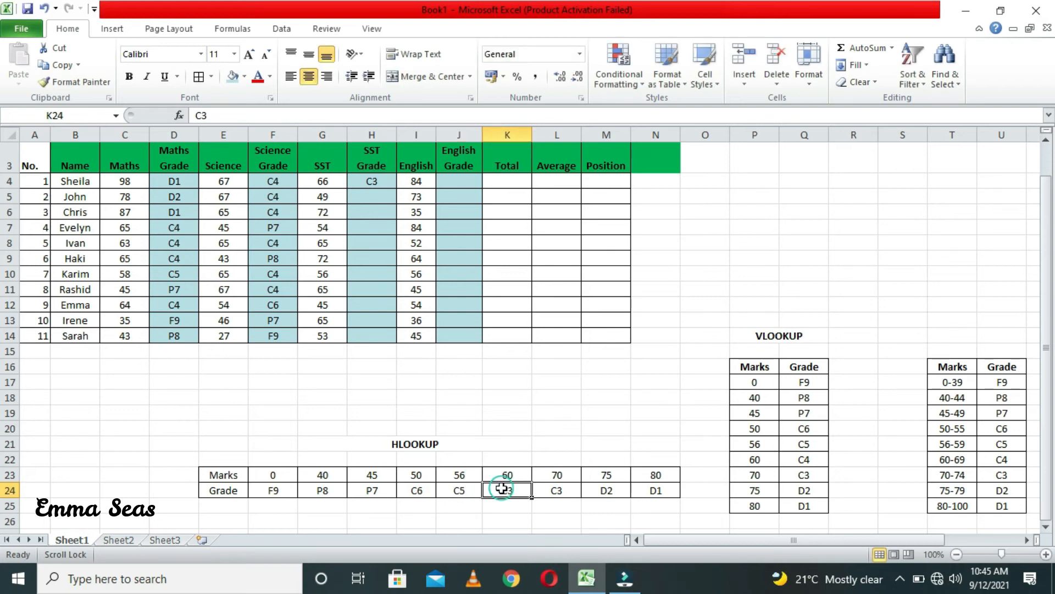
text(C4)
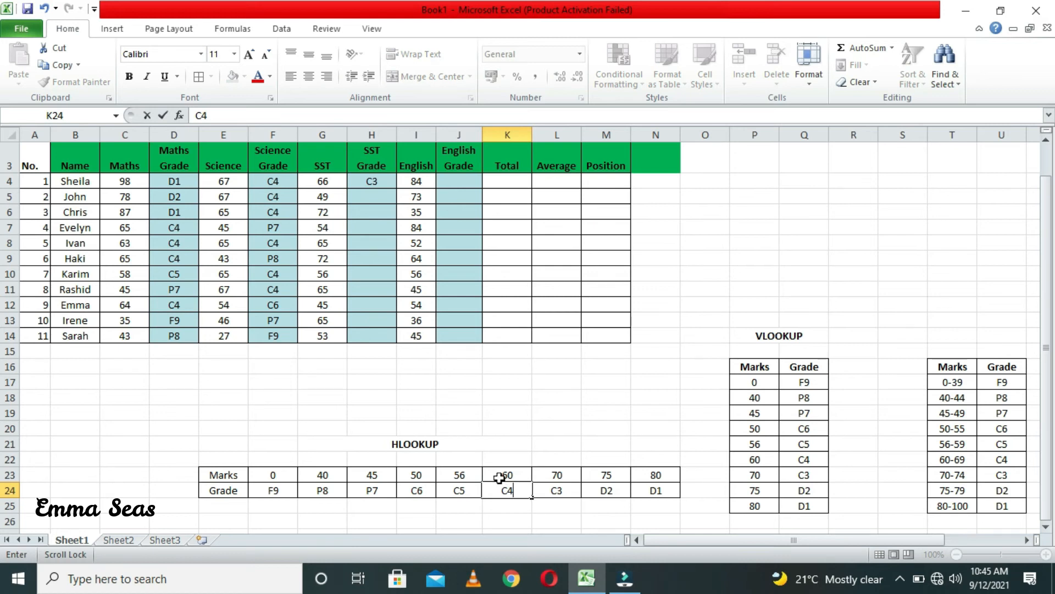
click(558, 493)
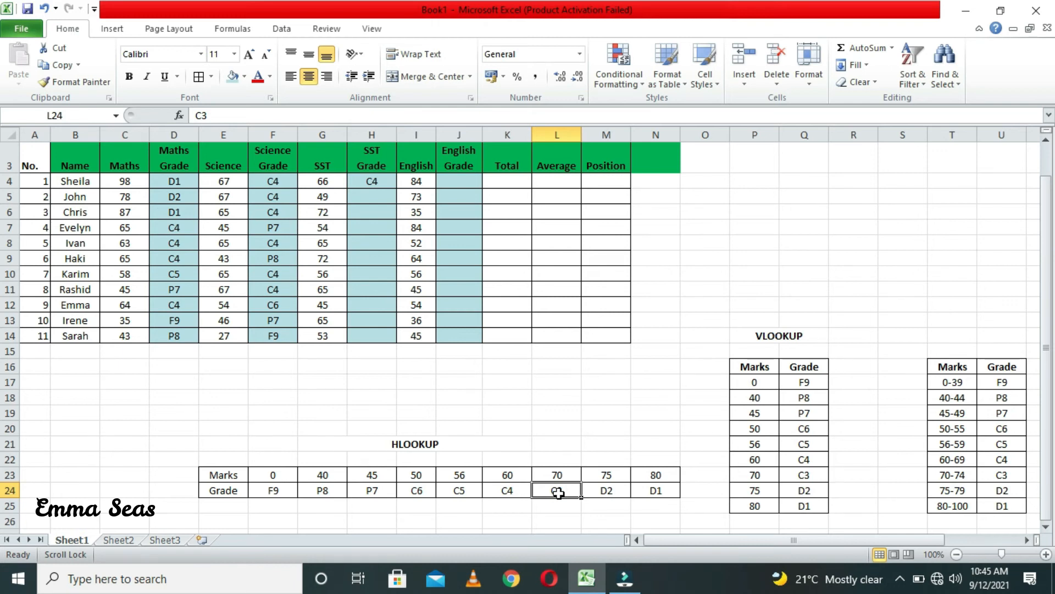
text(C3)
click(606, 504)
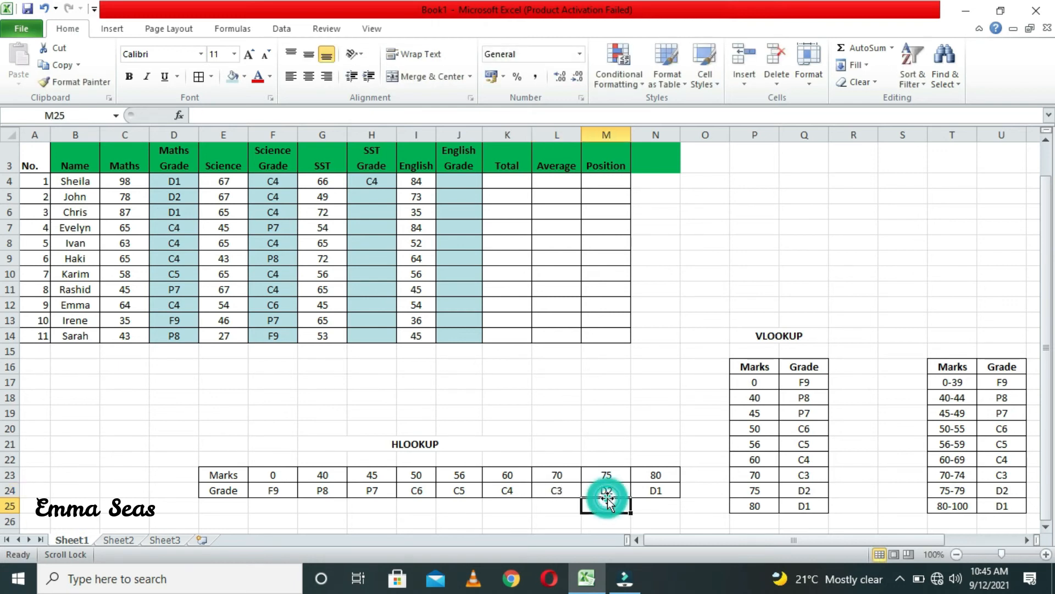
click(606, 488)
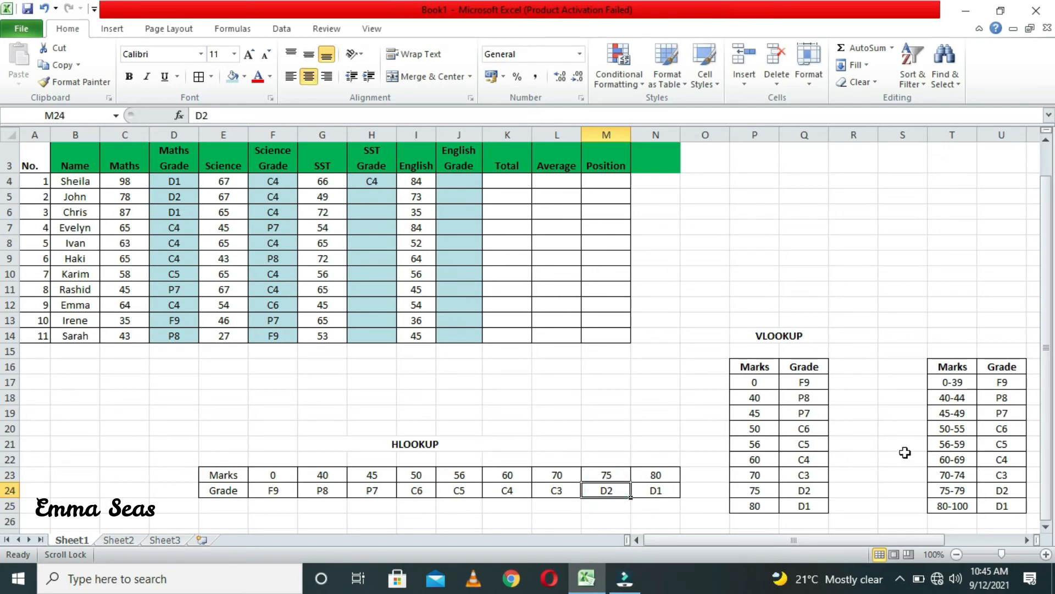
Copy the HLOOKUP formula from H4 down through H14 to fill the SST Grade column.
click(957, 554)
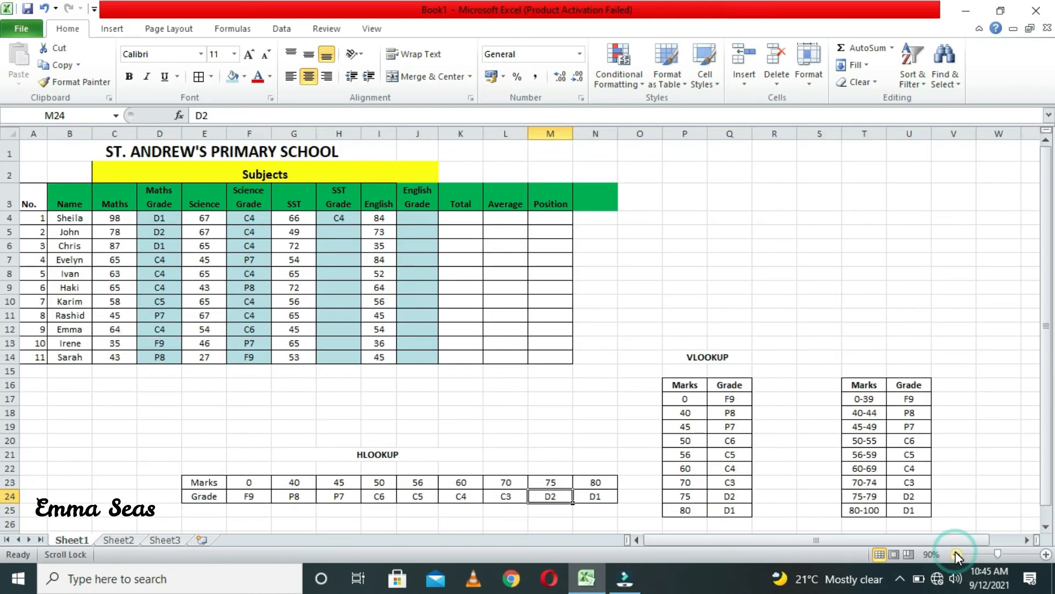
drag(1050, 367, 1050, 380)
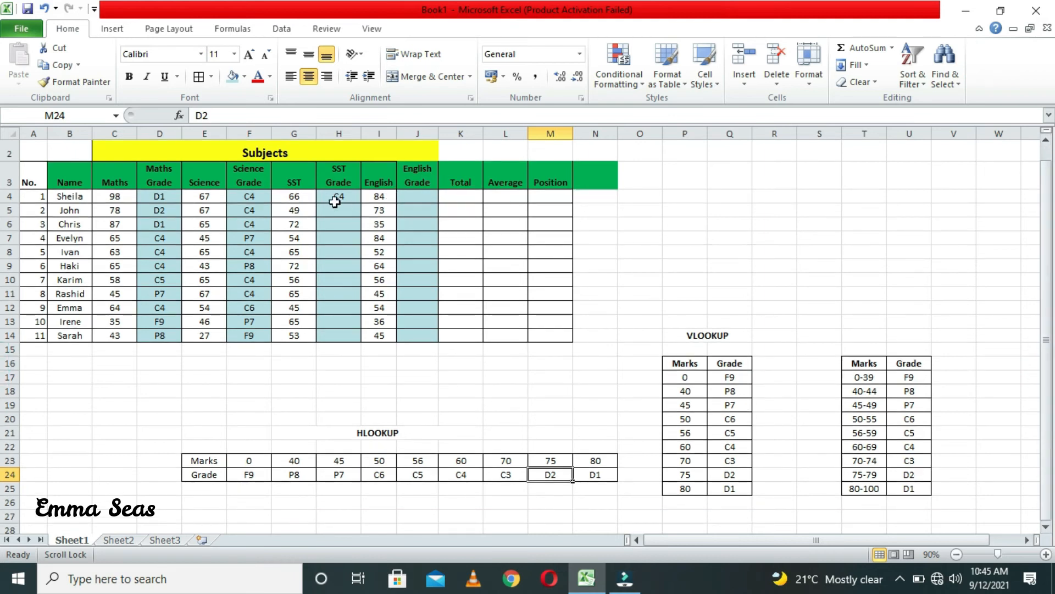
click(335, 200)
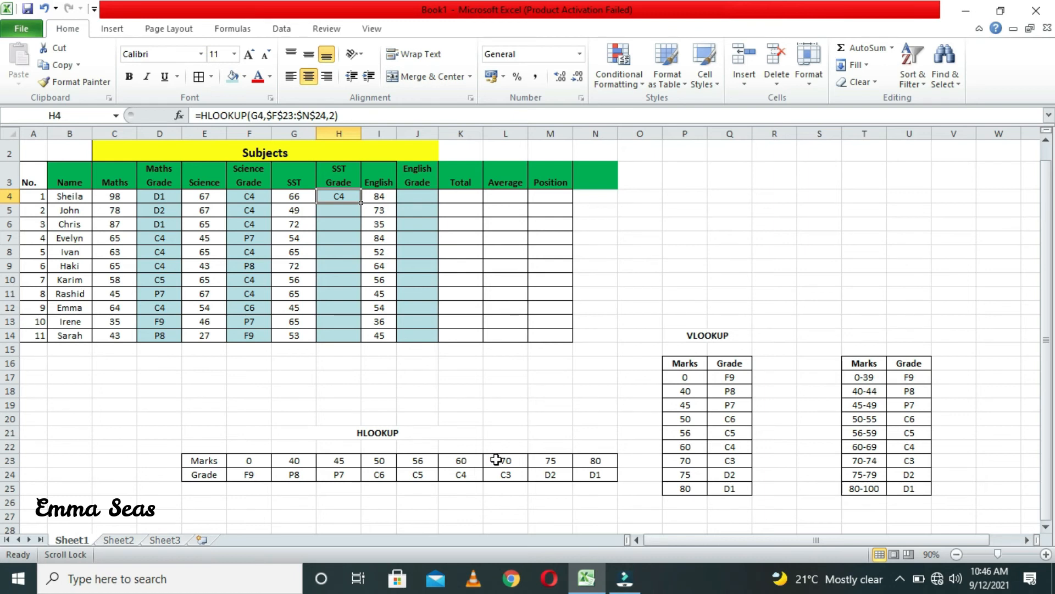
click(466, 475)
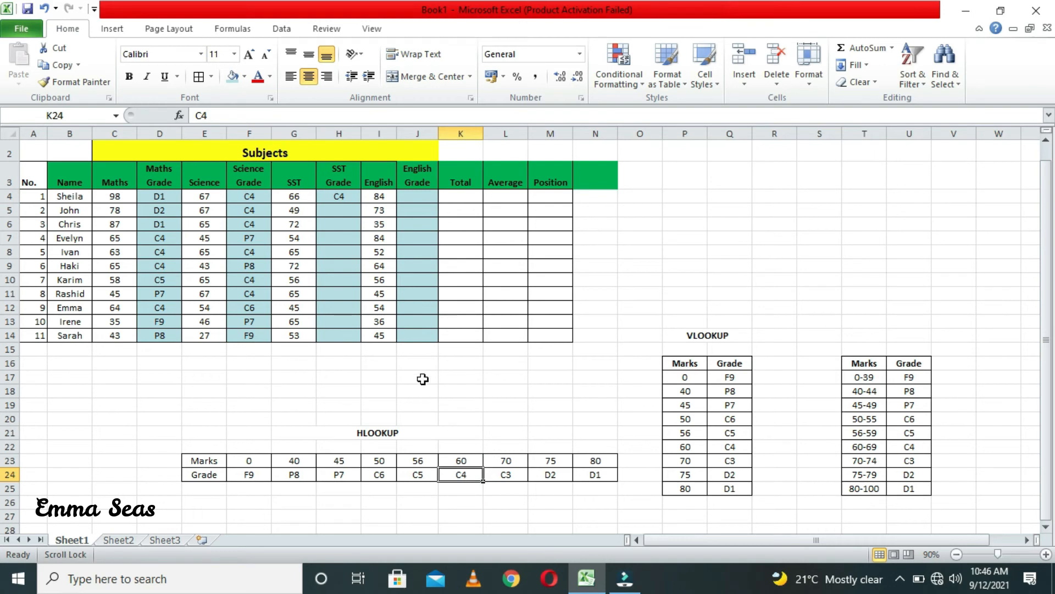
click(338, 200)
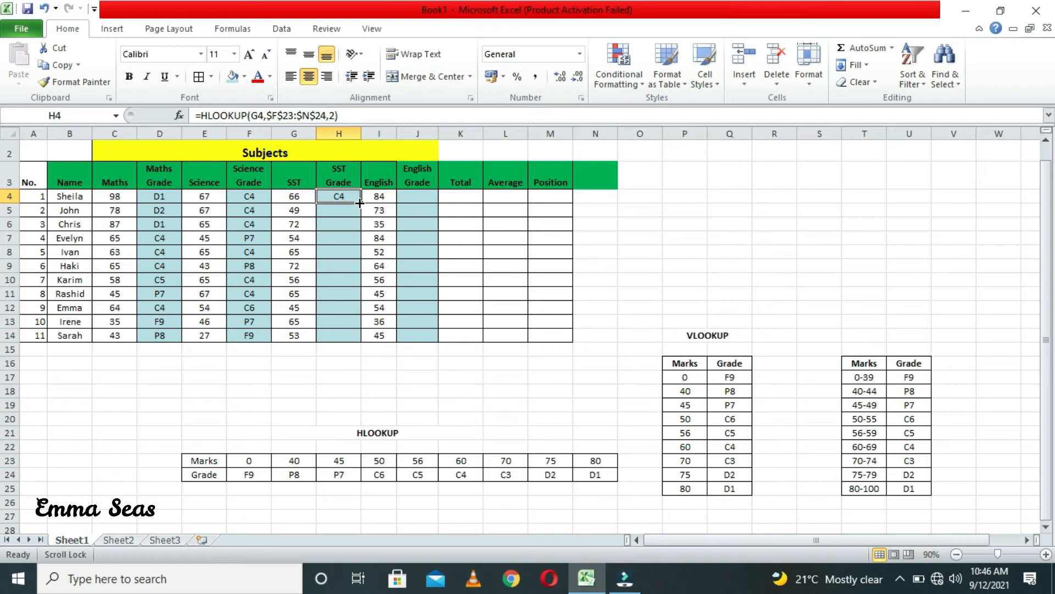
drag(359, 202, 360, 340)
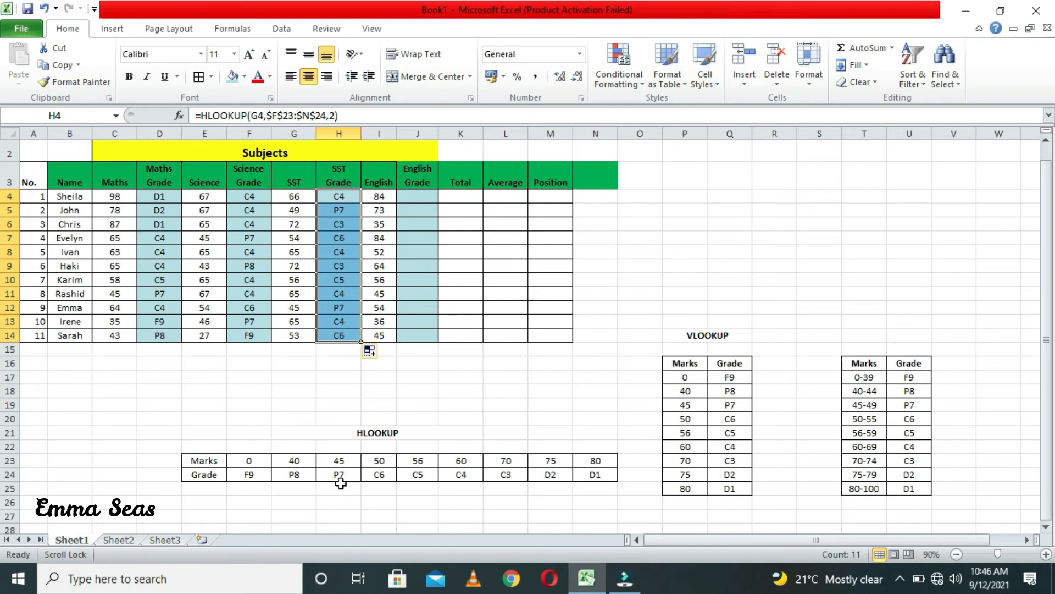
click(459, 391)
Insert the HLOOKUP function in J4 with its arguments dialog, moving the dialog clear of the marks and the horizontal grading table.
click(415, 201)
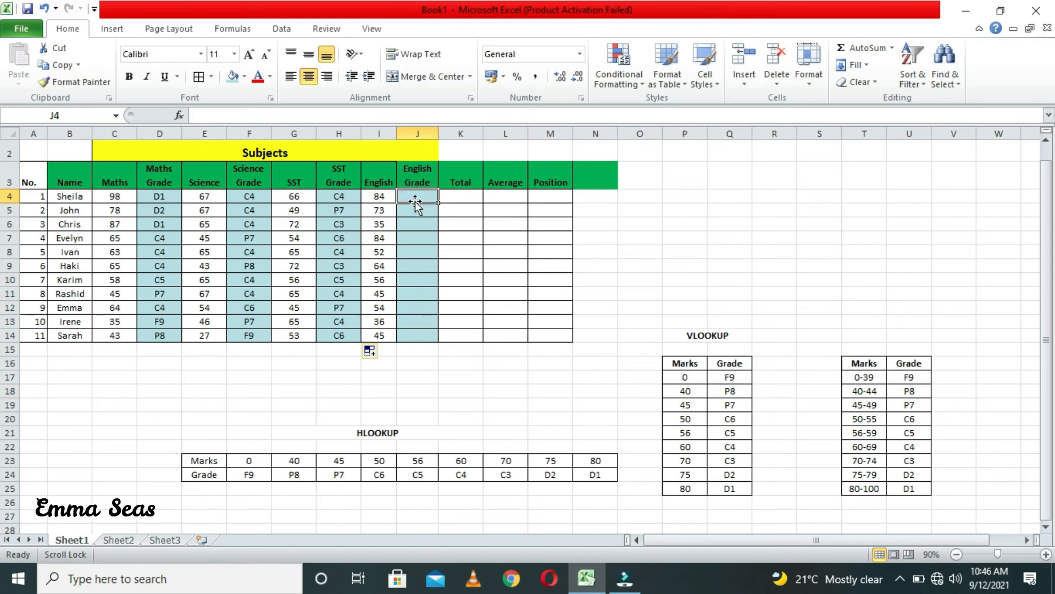
text(=)
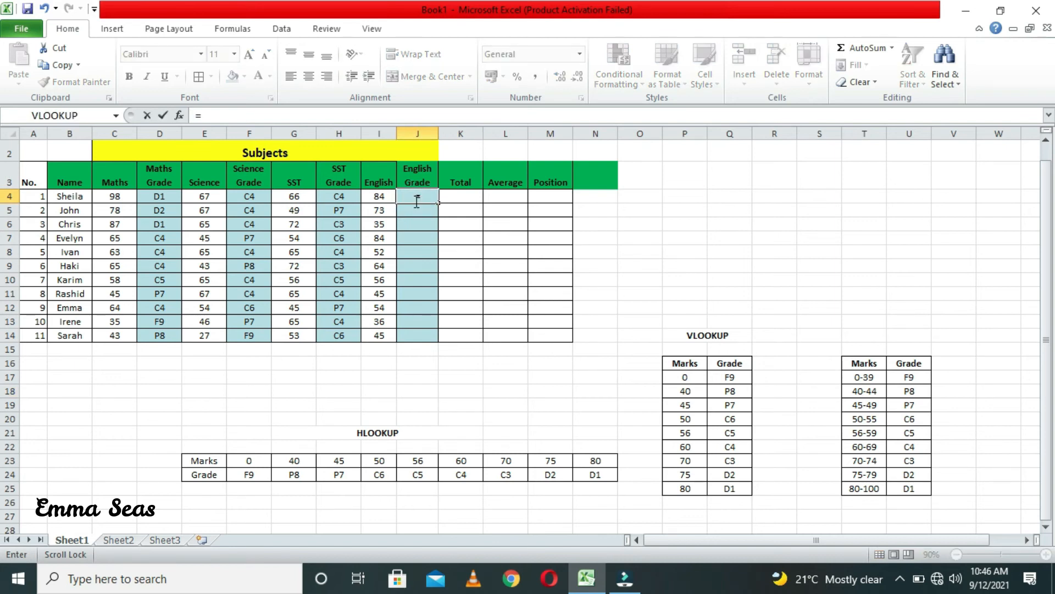
key(Escape)
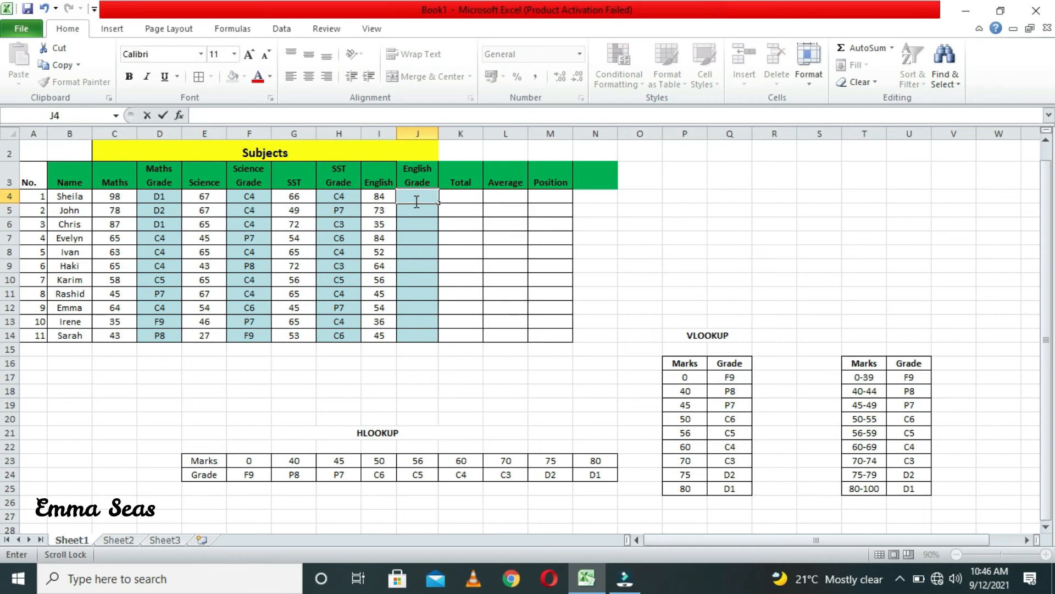
key(Escape)
click(179, 115)
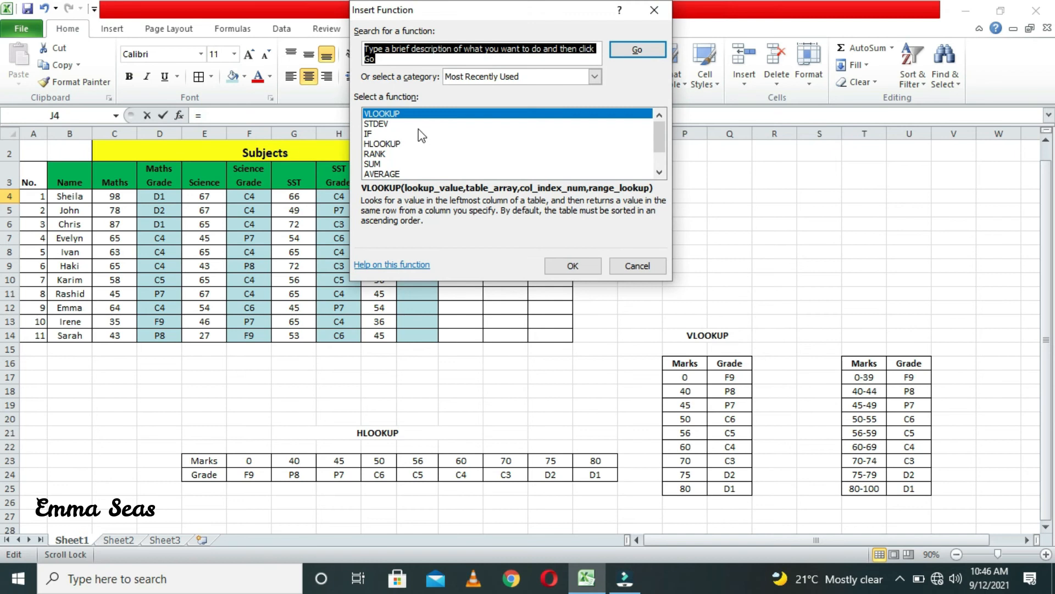
click(390, 150)
click(389, 144)
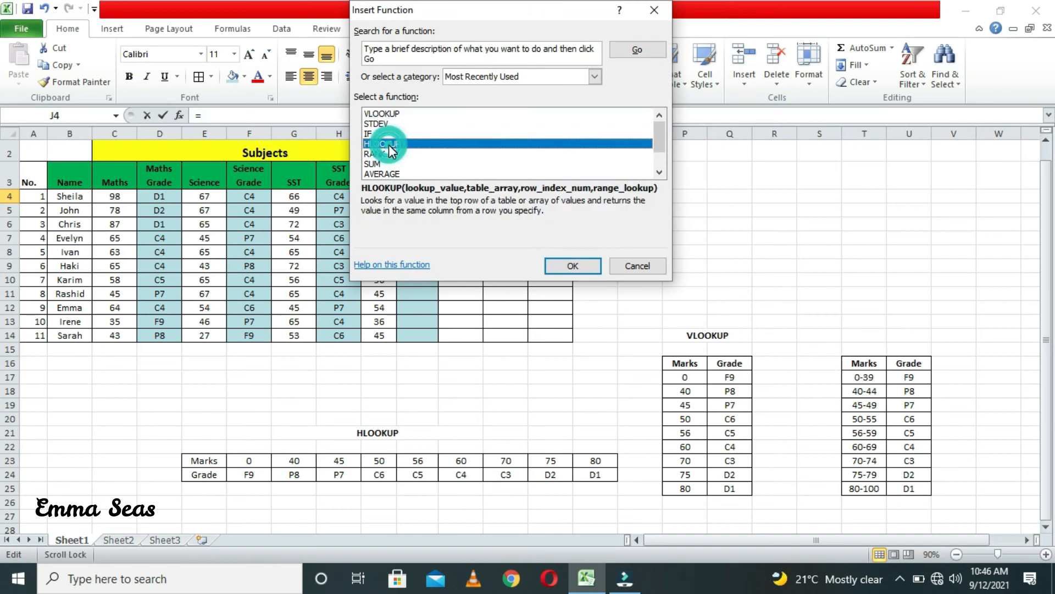
click(586, 269)
drag(474, 24, 780, 153)
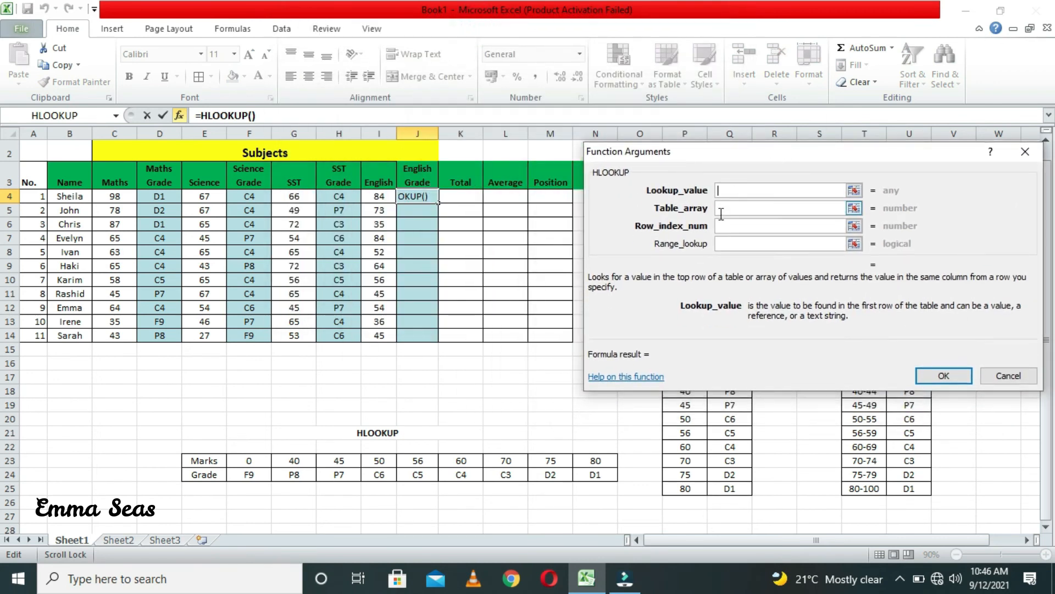
Complete the HLOOKUP in J4 with lookup value I4, table $F$23:$N$24 and row index 2, and copy it down through J14.
click(373, 194)
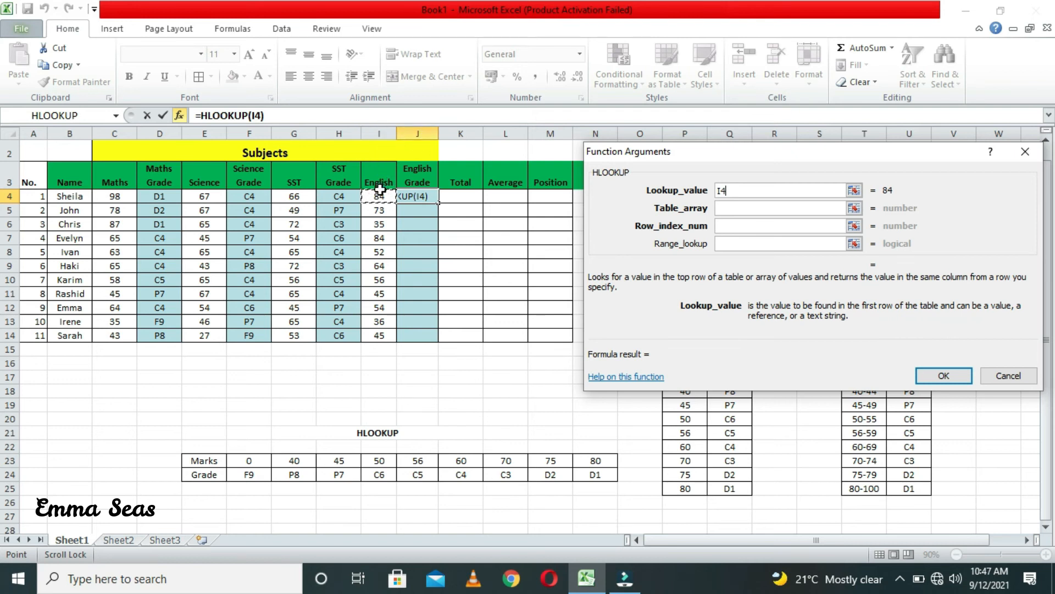
click(750, 208)
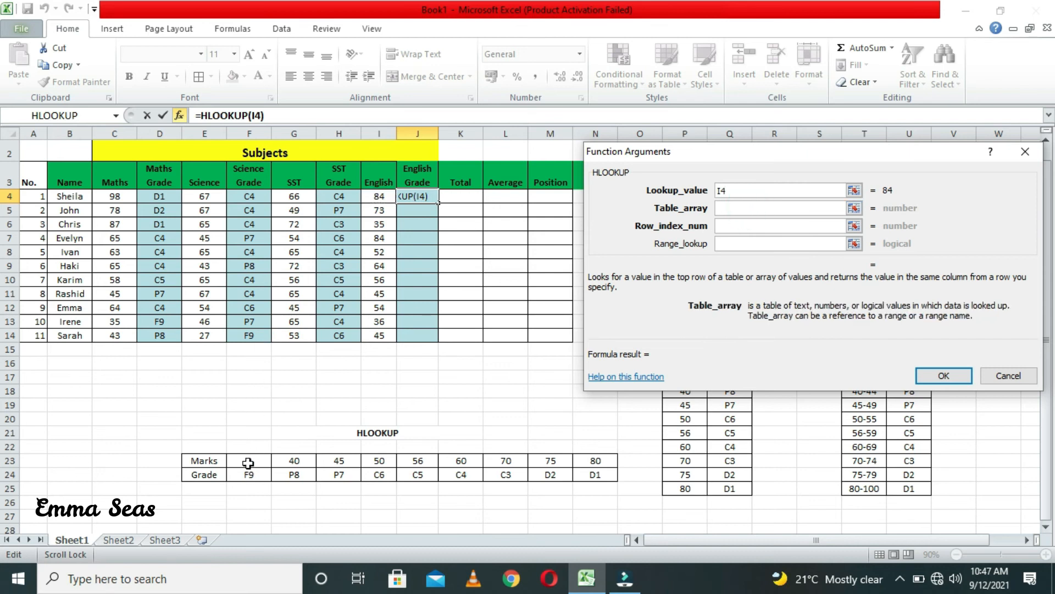
drag(248, 460, 586, 478)
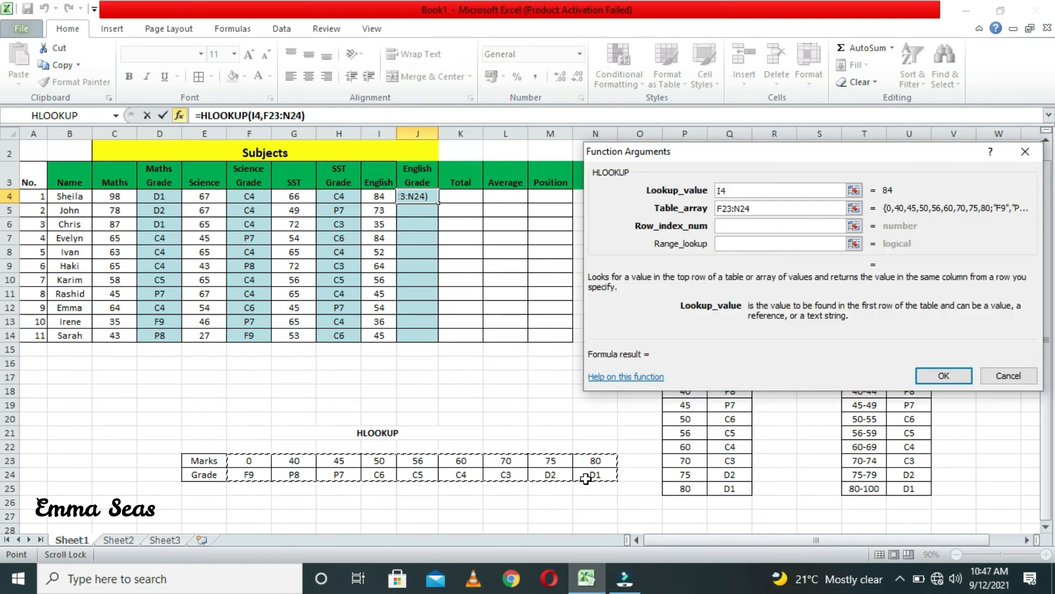
key(F4)
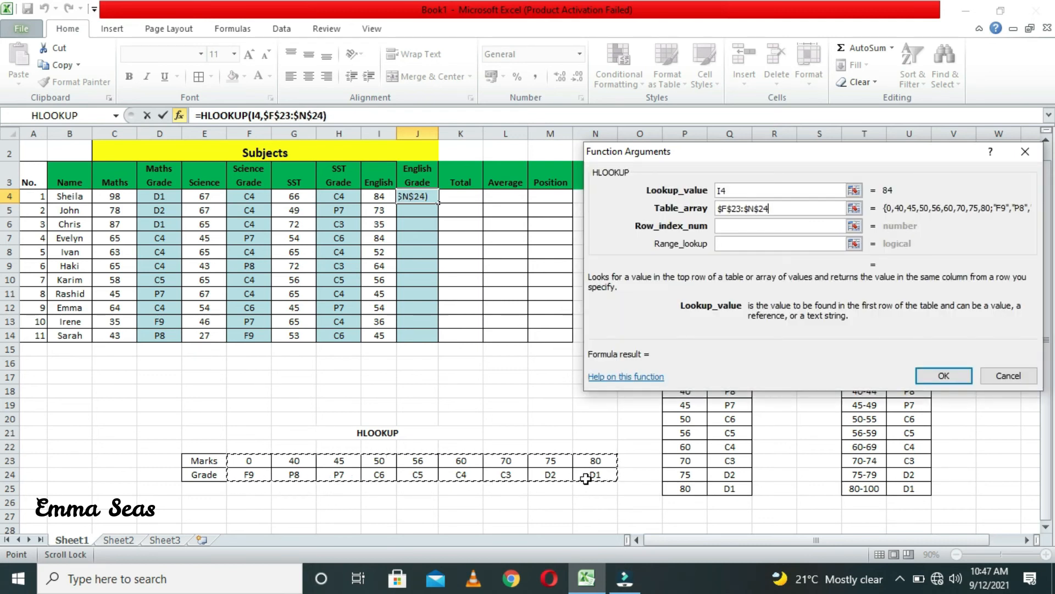
click(746, 226)
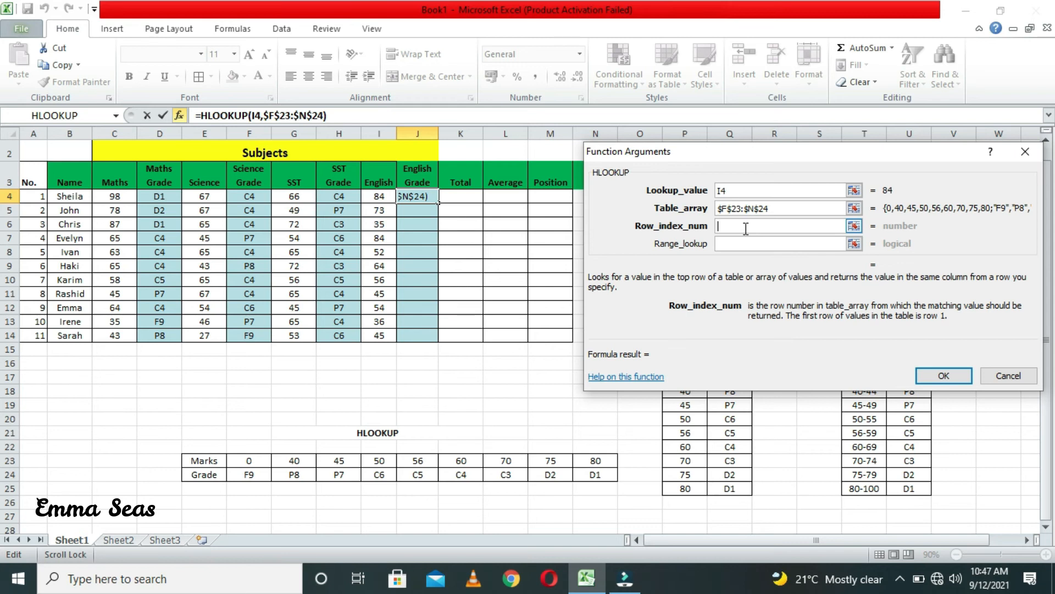
text(2)
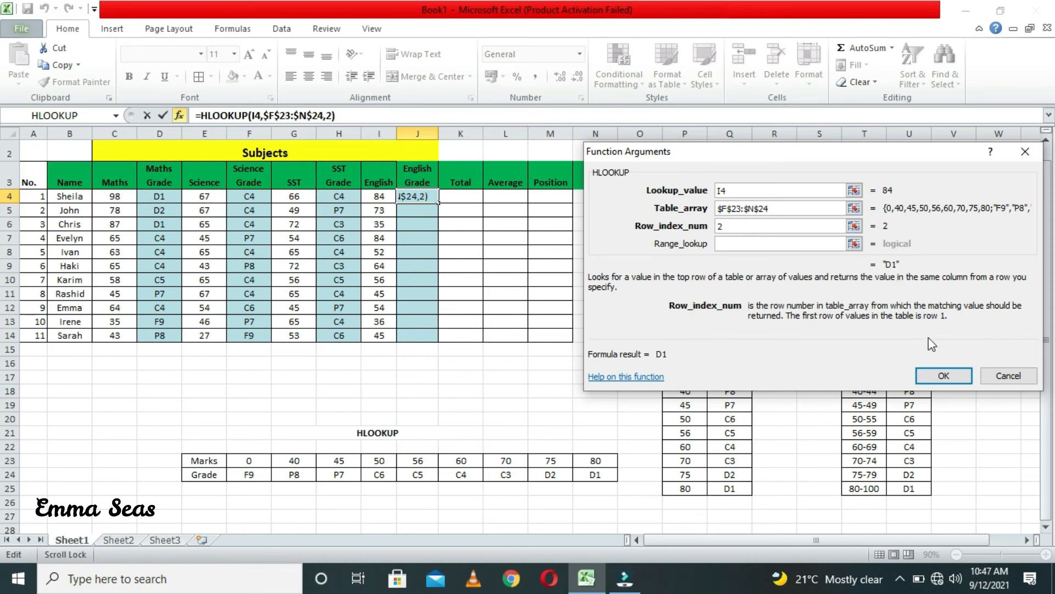
click(940, 377)
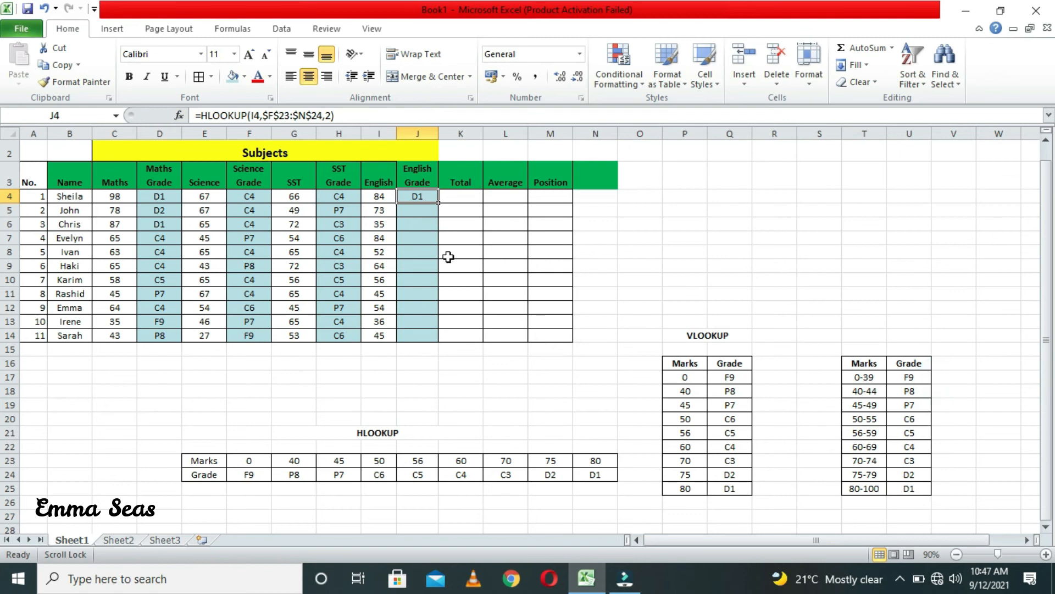
double_click(438, 204)
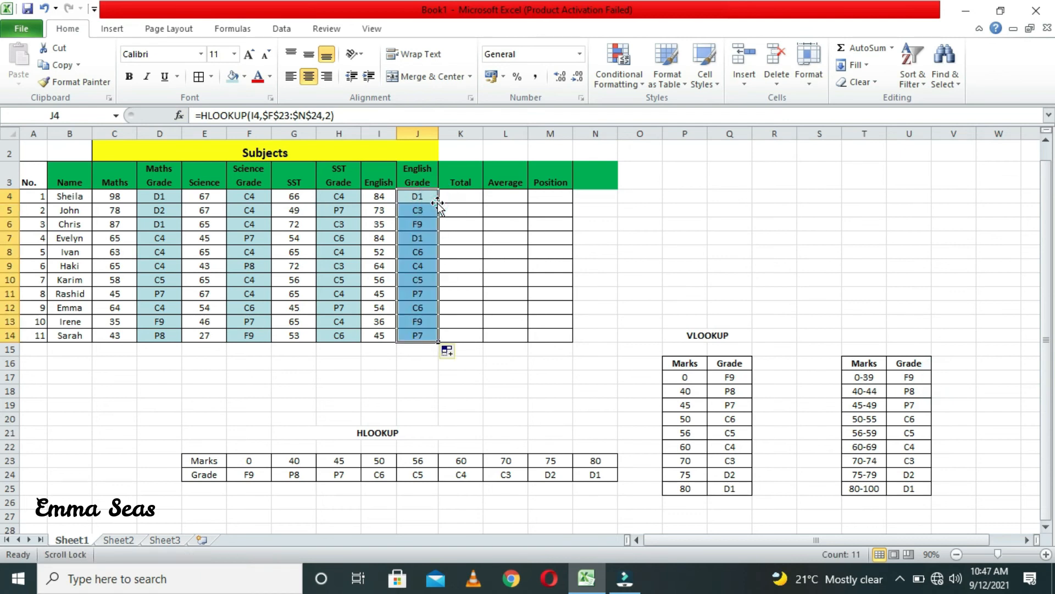
click(563, 366)
Enter =SUM(C4,E4,G4,I4) in K4 to total the first pupil's marks, and copy the formula down through K14.
click(457, 195)
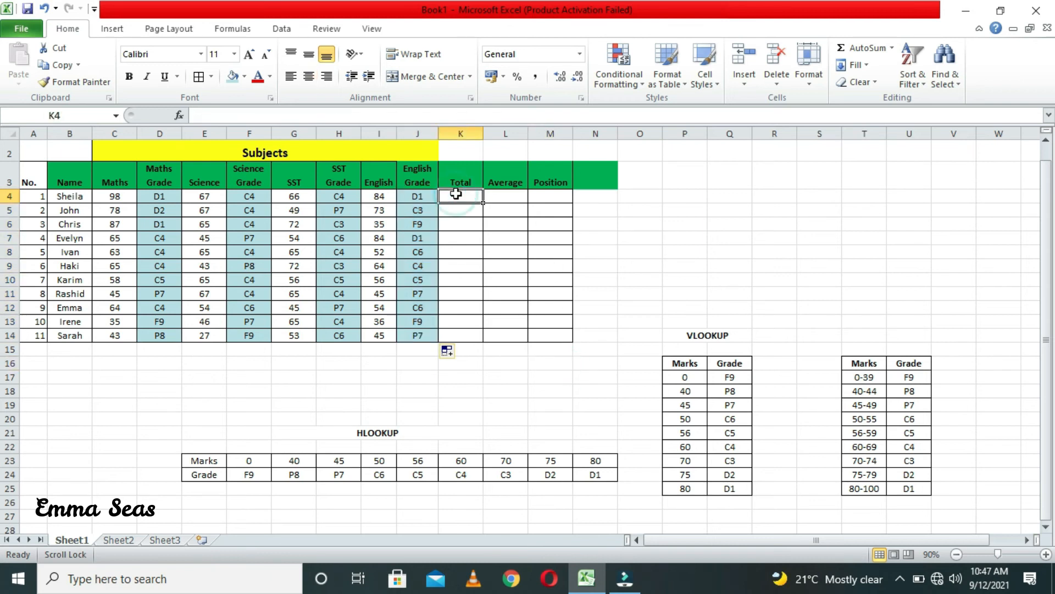
text(=)
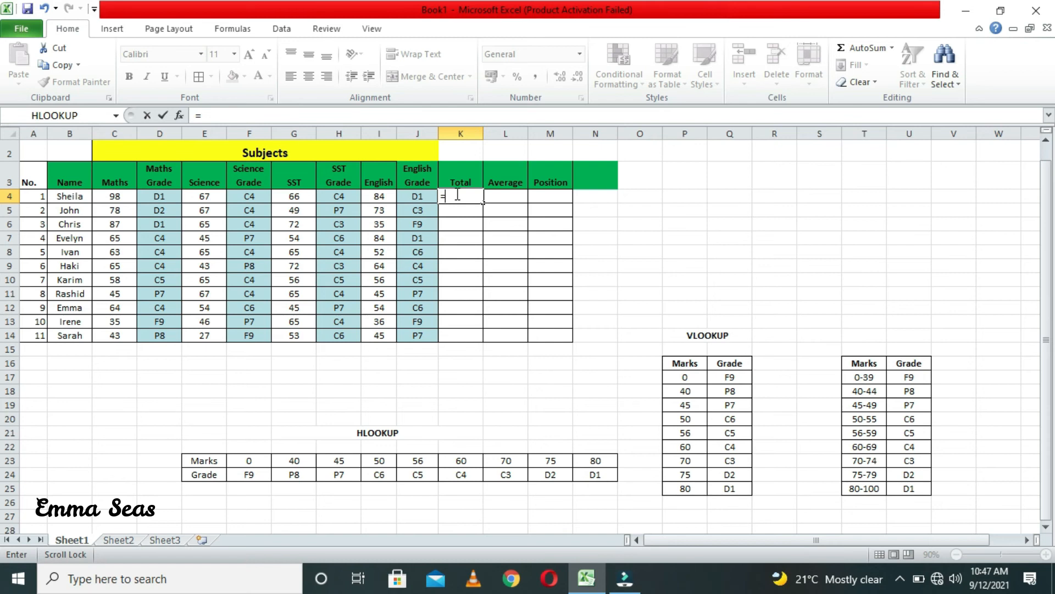
text(S)
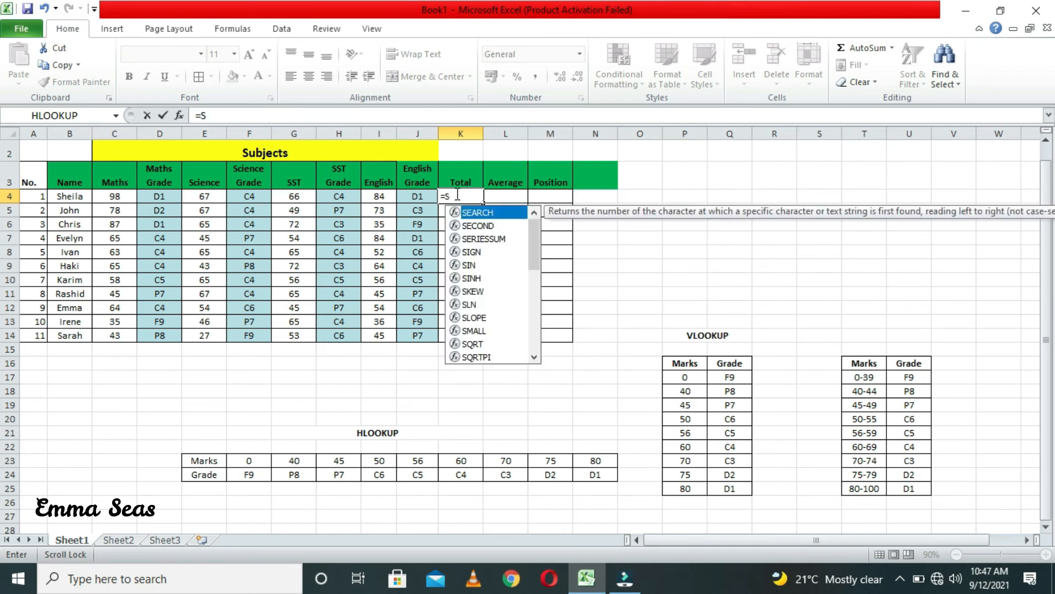
text(UM)
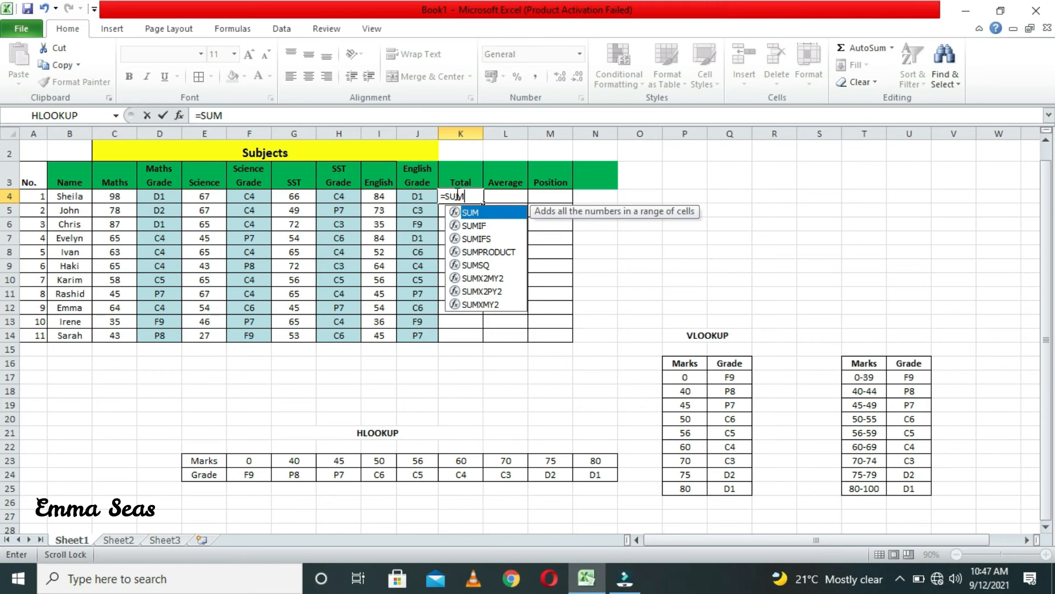
text(()
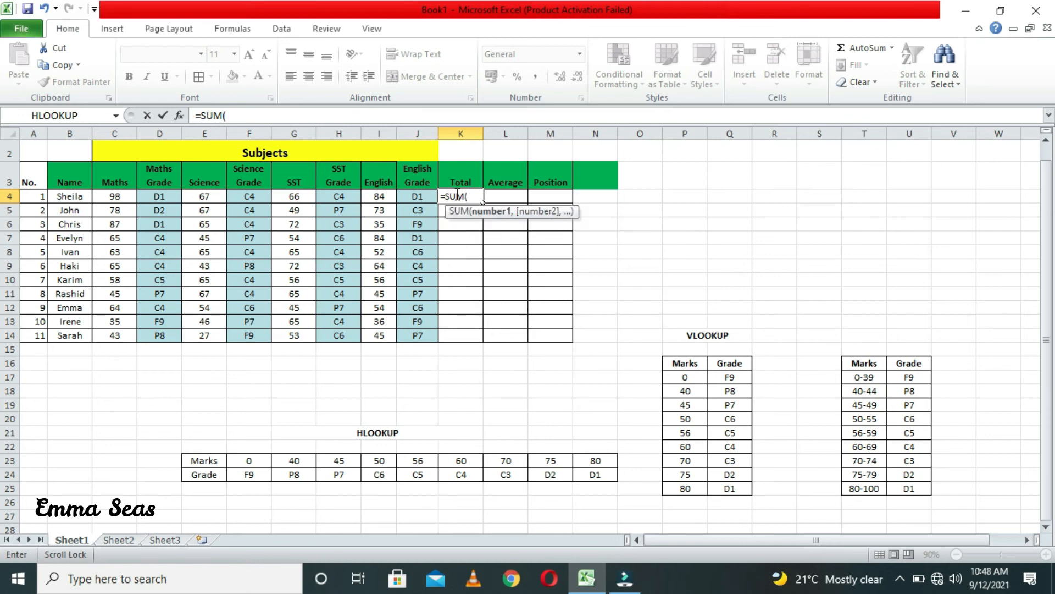
click(125, 198)
text(,)
click(206, 196)
text(,)
click(291, 197)
text(,)
click(379, 196)
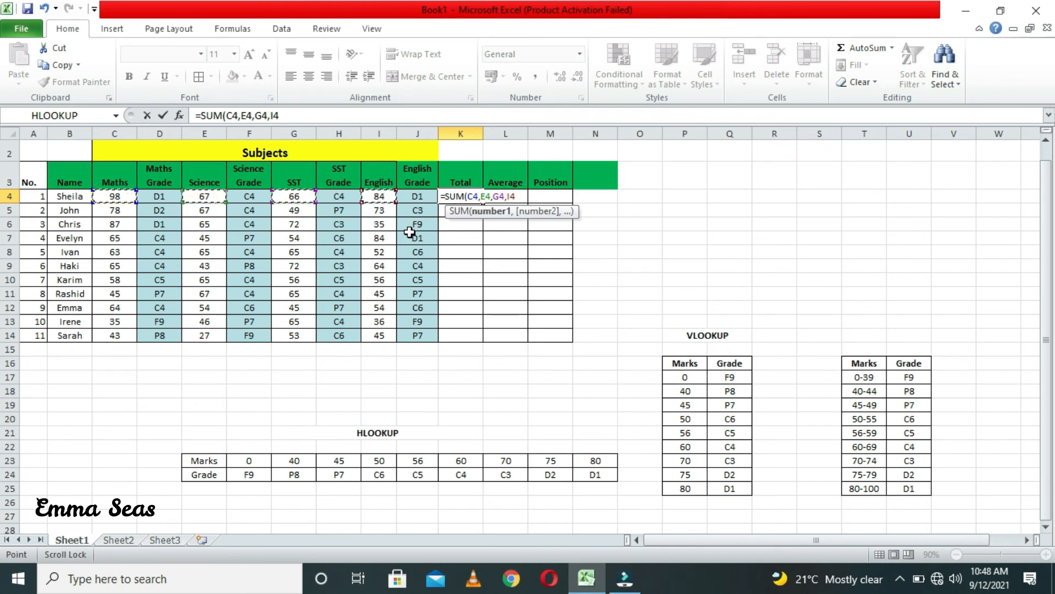
key(Return)
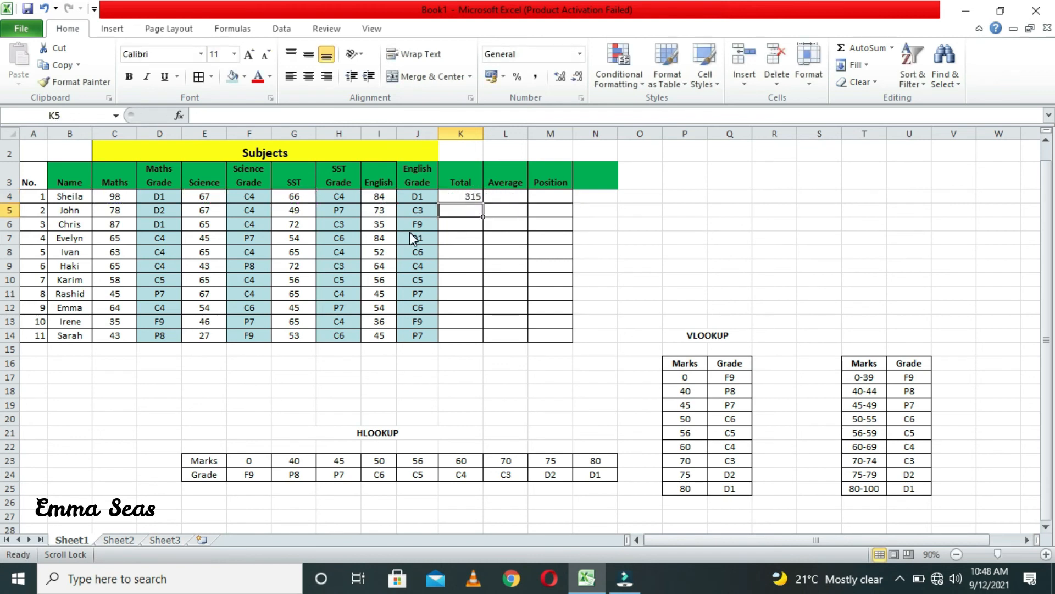
click(476, 195)
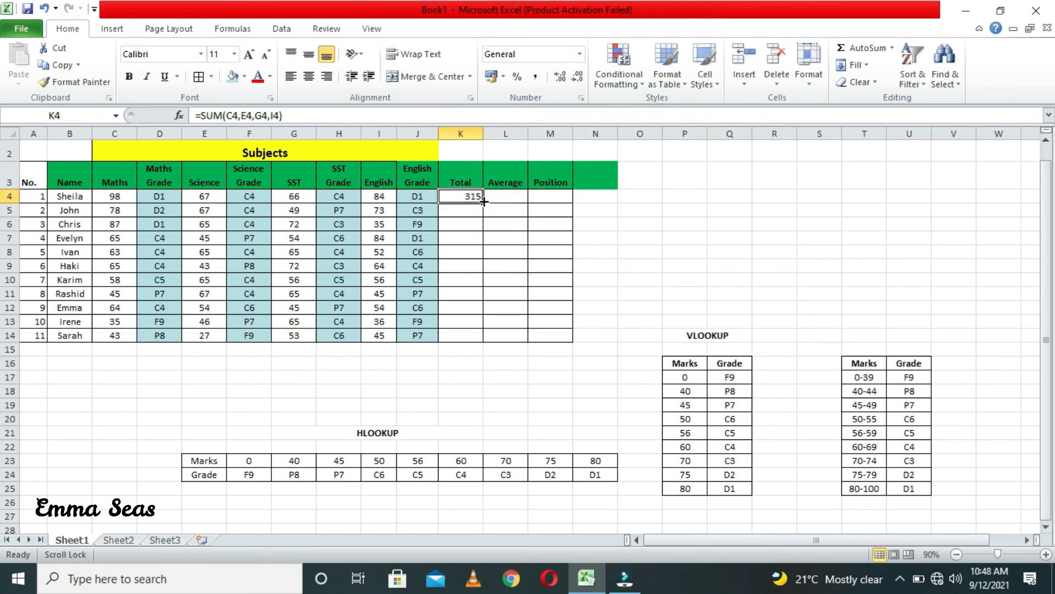
double_click(483, 201)
Enter the formula =AVERAGE(C4,E4,G4,I4) in L4 to average the first pupil's four subject marks.
click(518, 192)
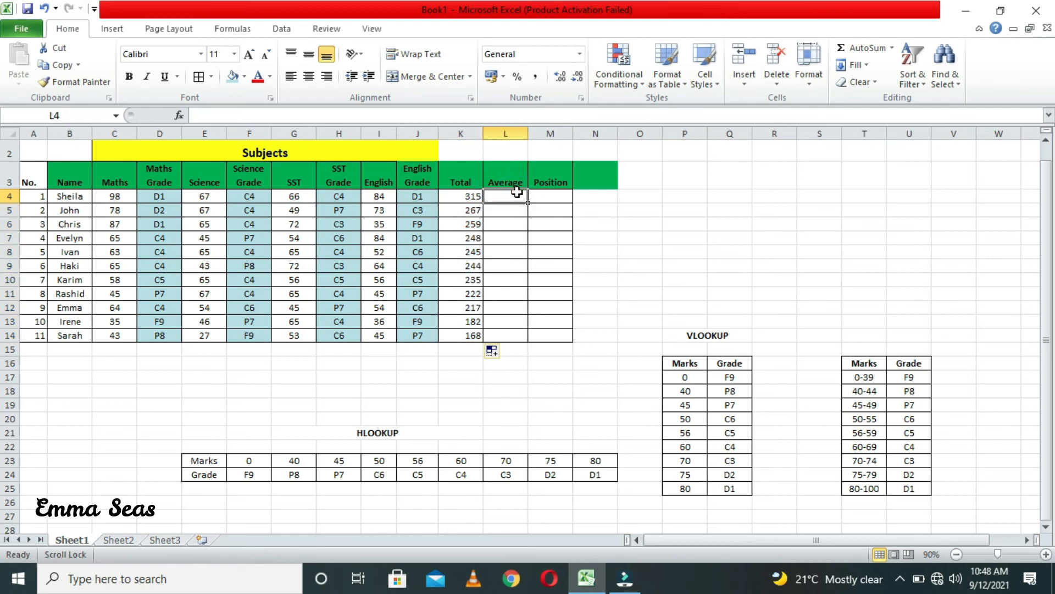
text(=AVRA)
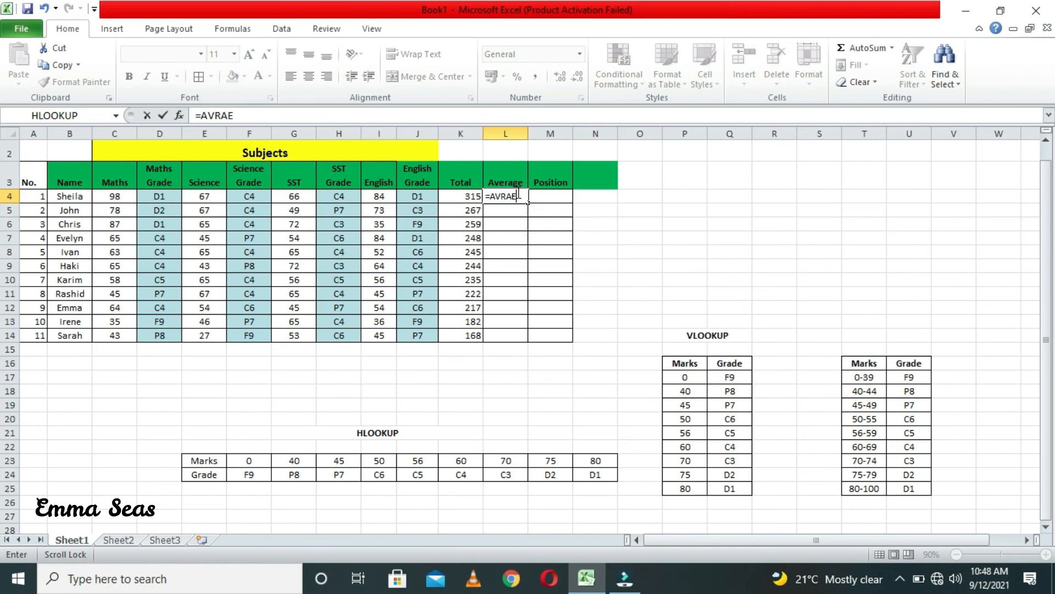
text(E)
key(BackSpace)
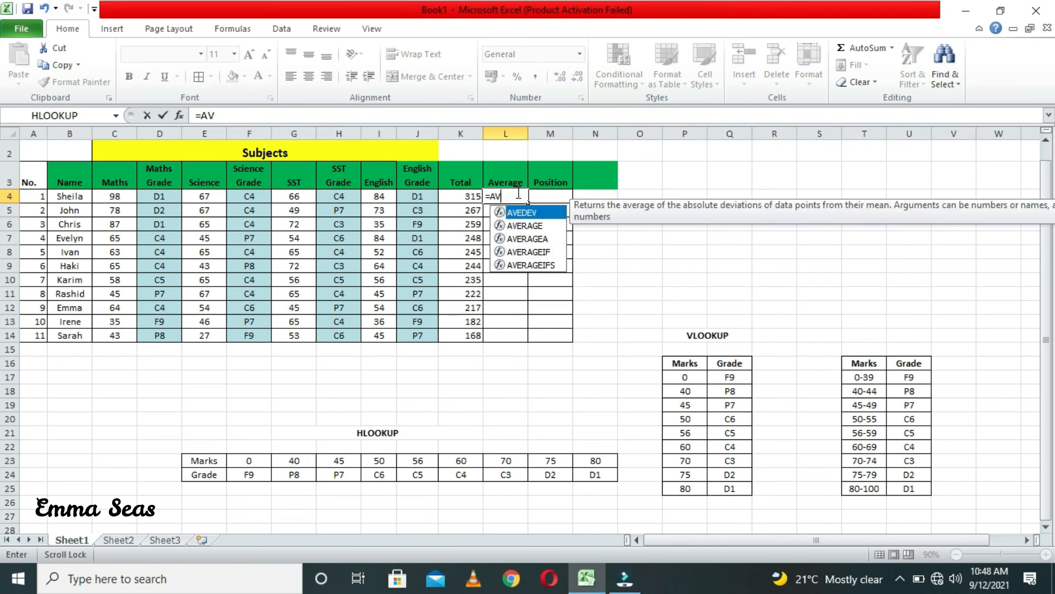
text(ERAGE)
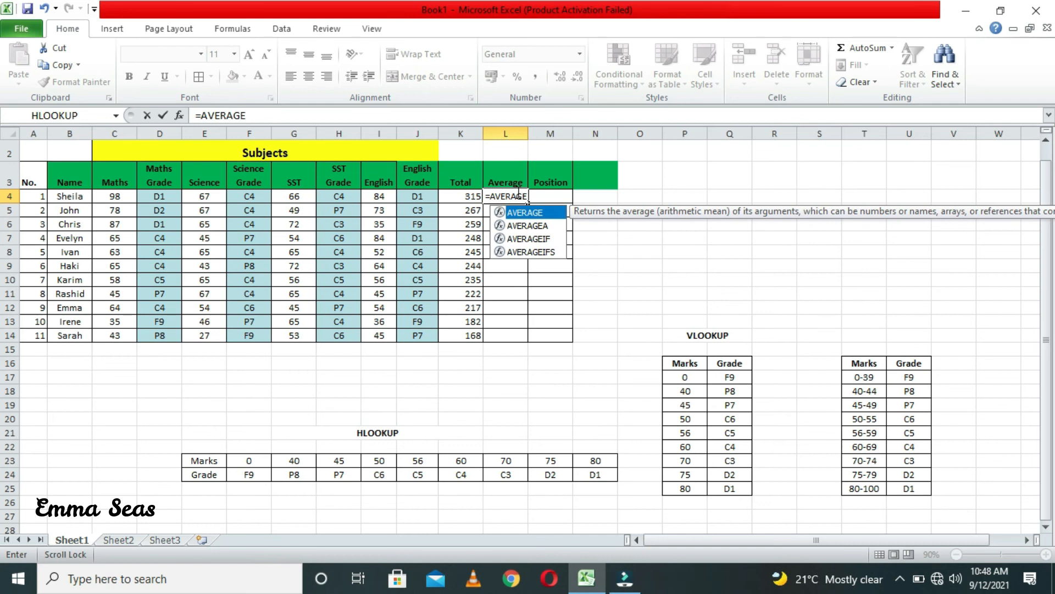
text(()
click(122, 199)
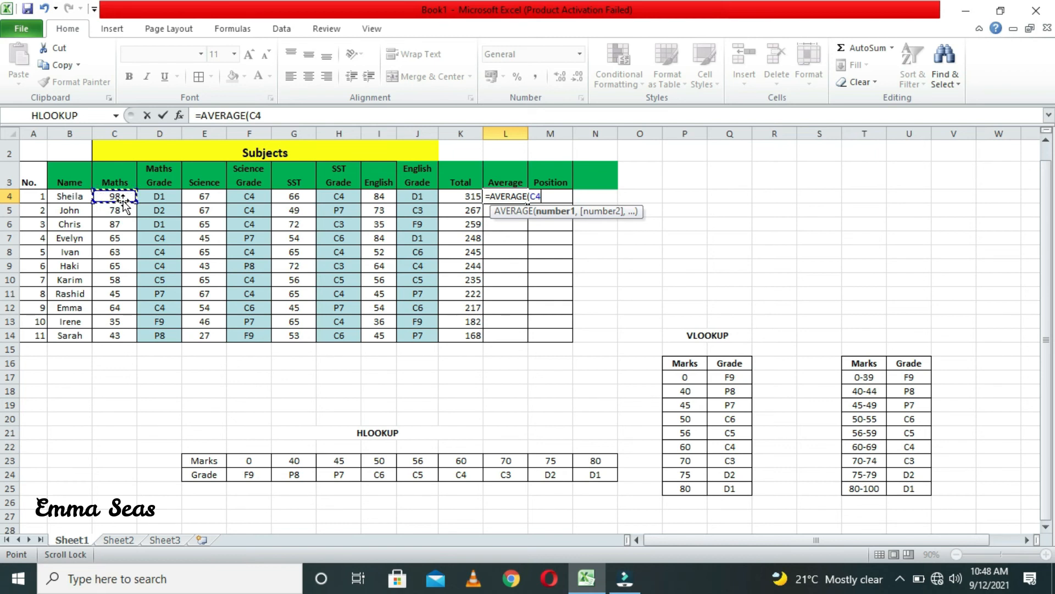
text(,)
click(194, 200)
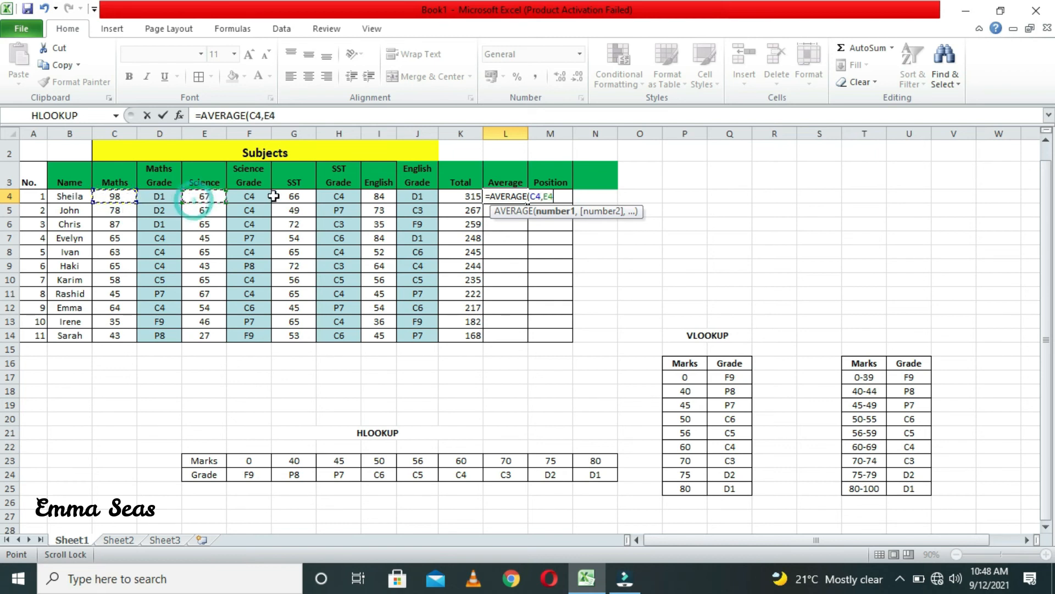
text(,)
click(290, 197)
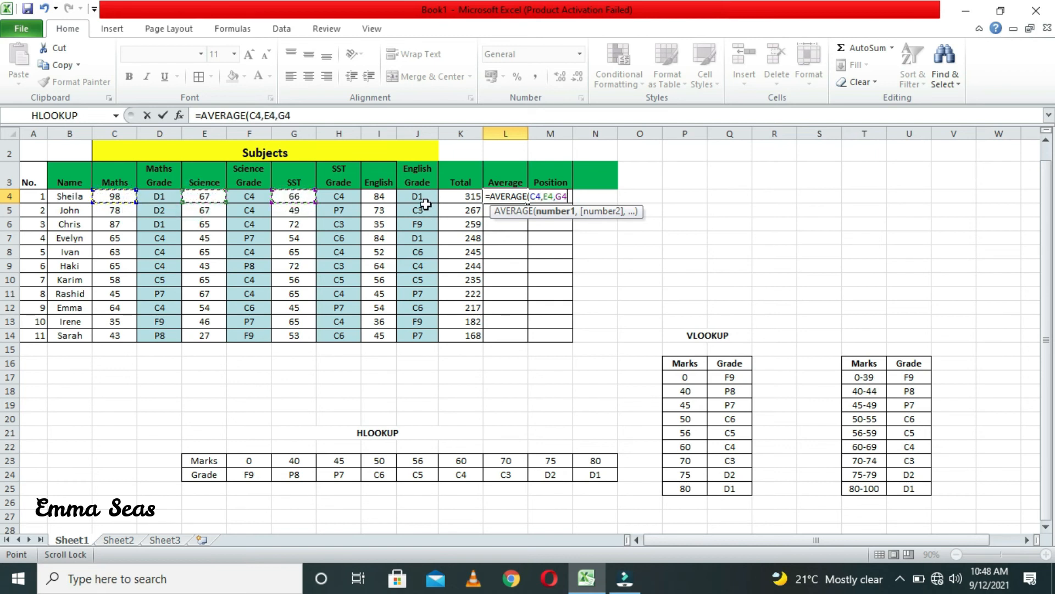
text(,)
click(378, 199)
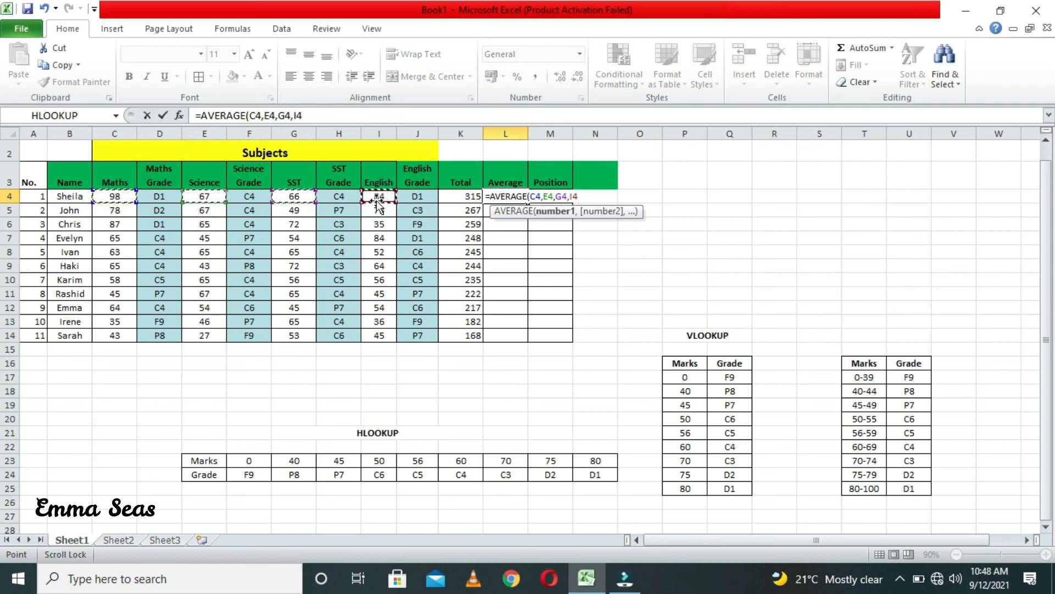
key(Return)
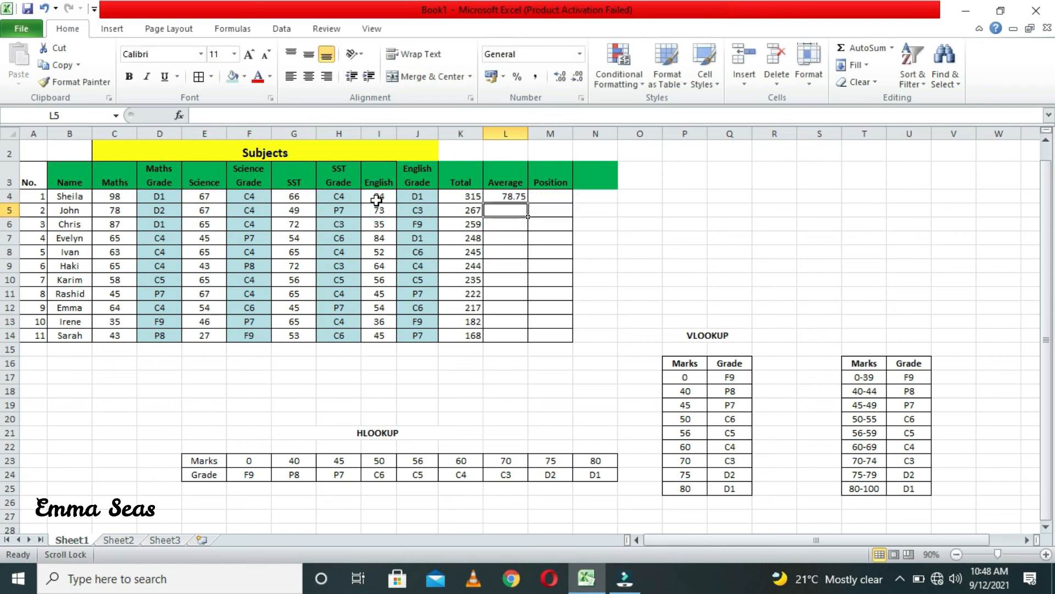
Copy the AVERAGE formula from L4 down through L14 to fill the Average column.
click(510, 199)
double_click(527, 201)
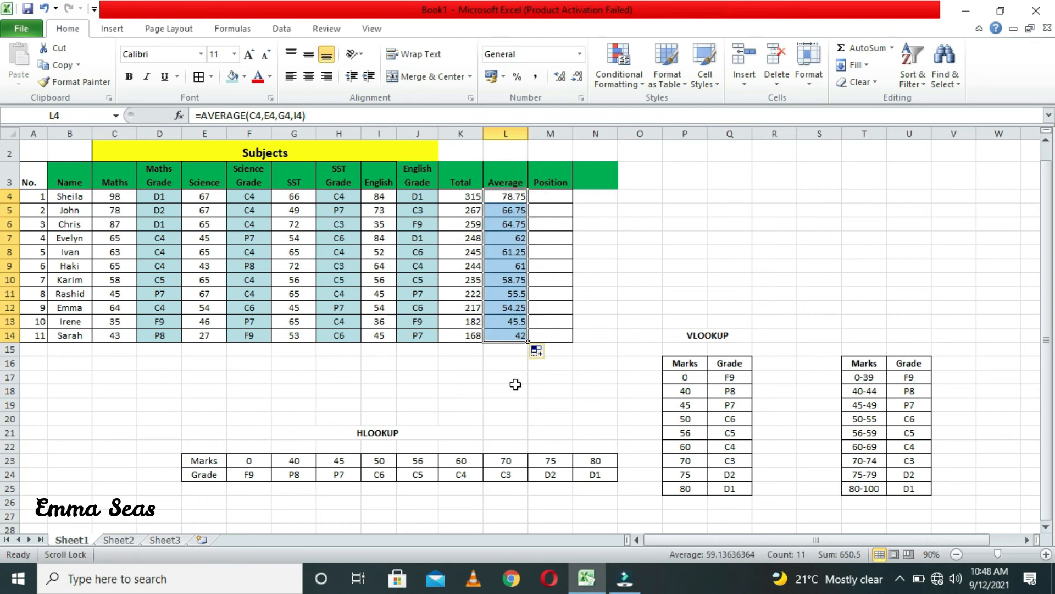
click(515, 388)
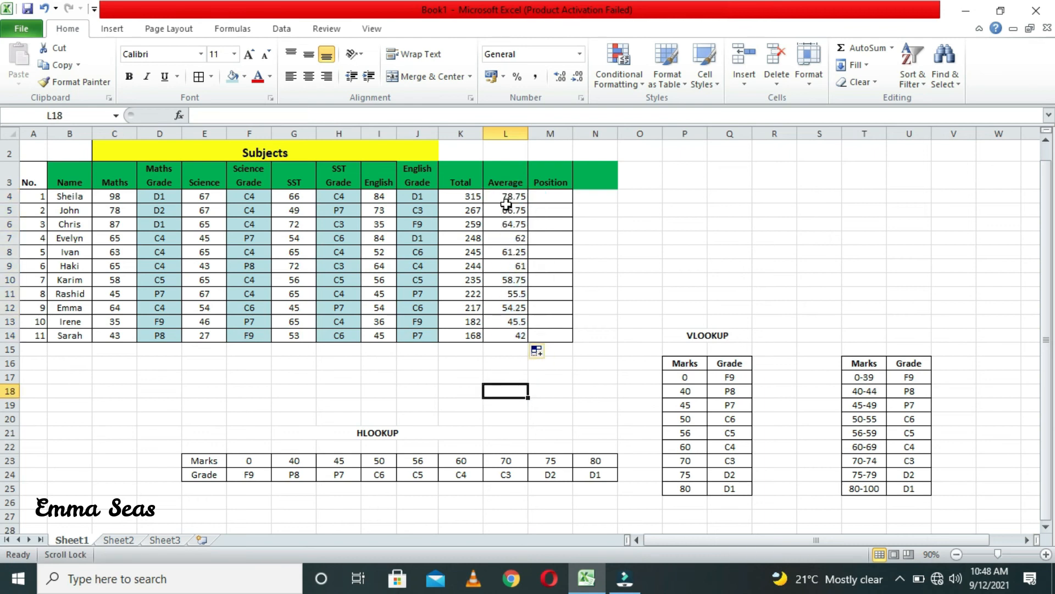
Format the average in L4 as a whole number with no decimal places, and fill it down through L14.
click(506, 210)
click(506, 196)
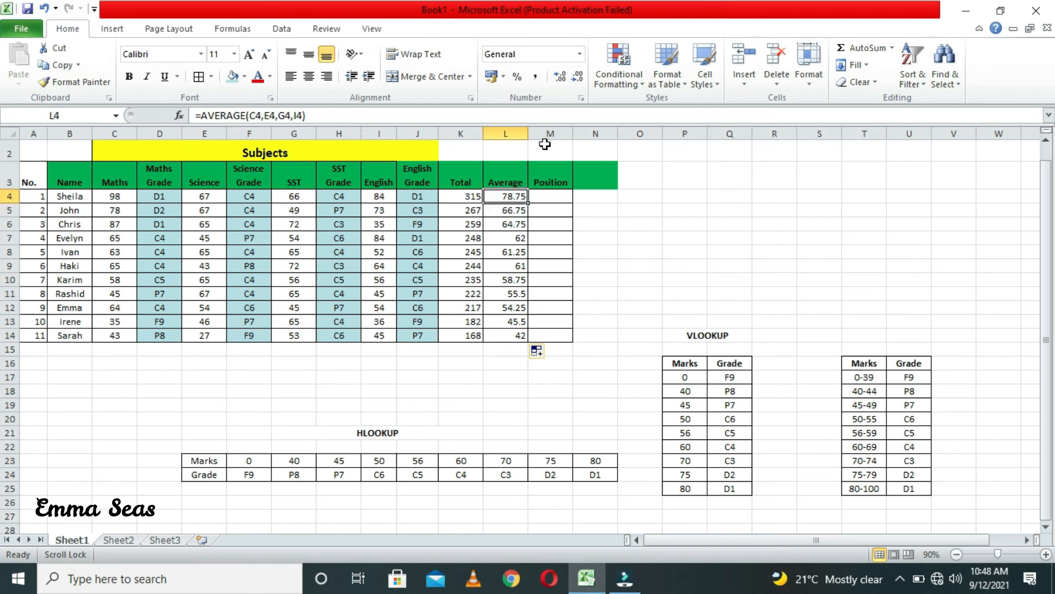
click(559, 78)
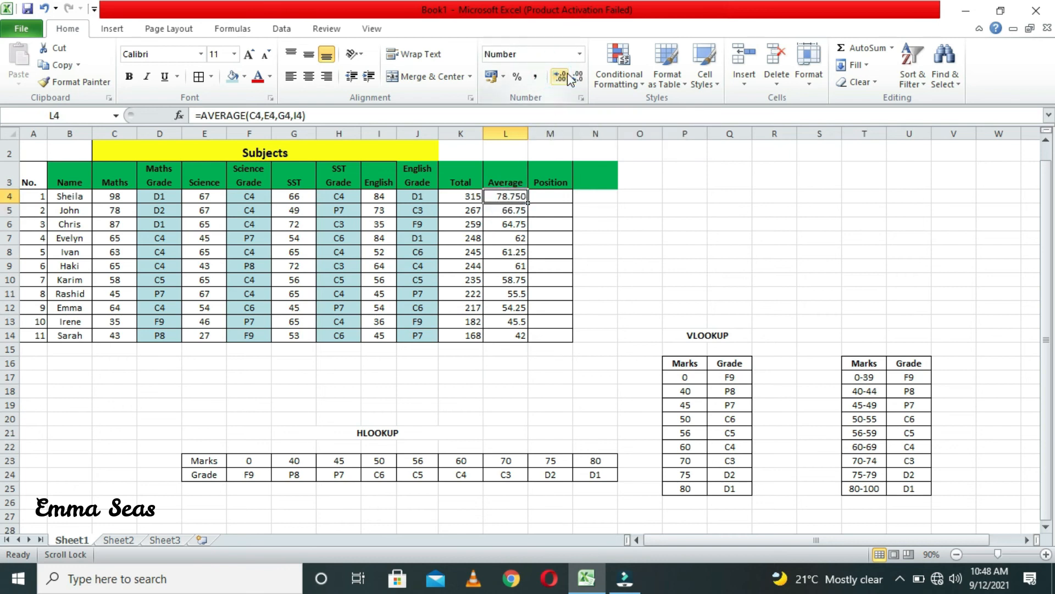
click(578, 78)
click(578, 78)
click(578, 78)
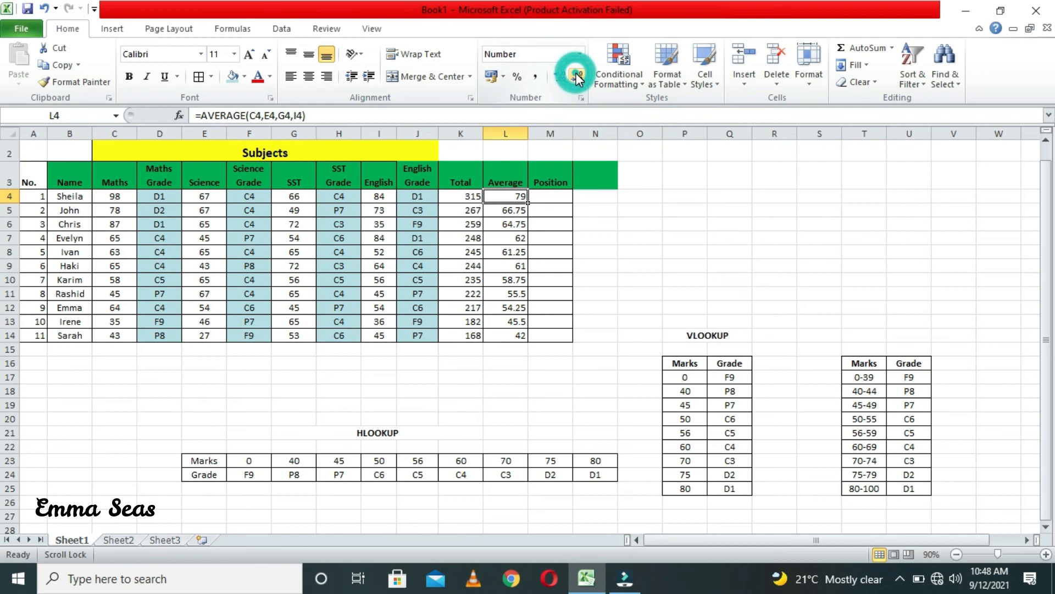
double_click(526, 202)
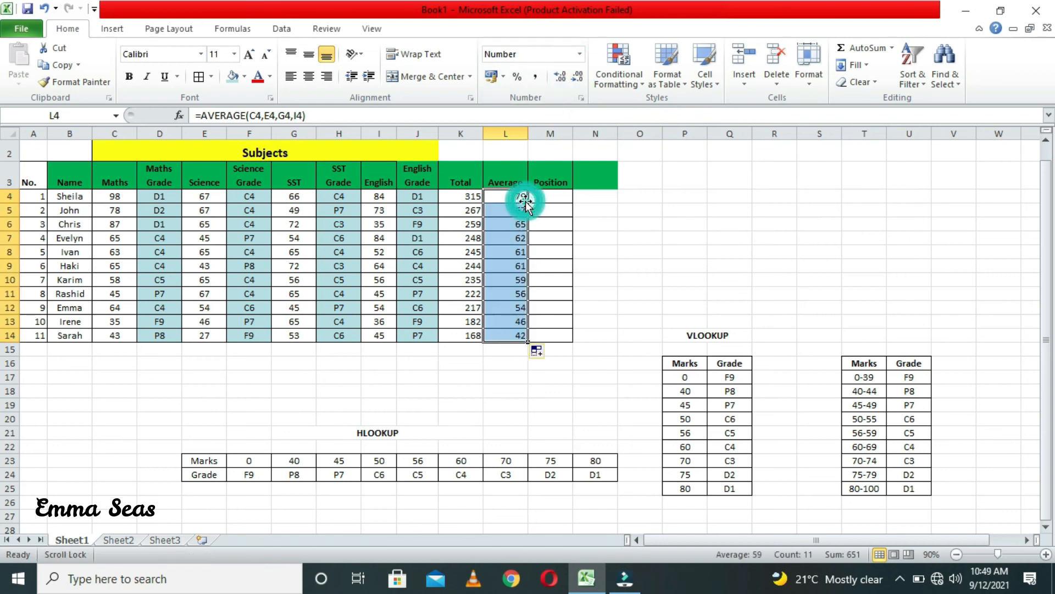
click(579, 380)
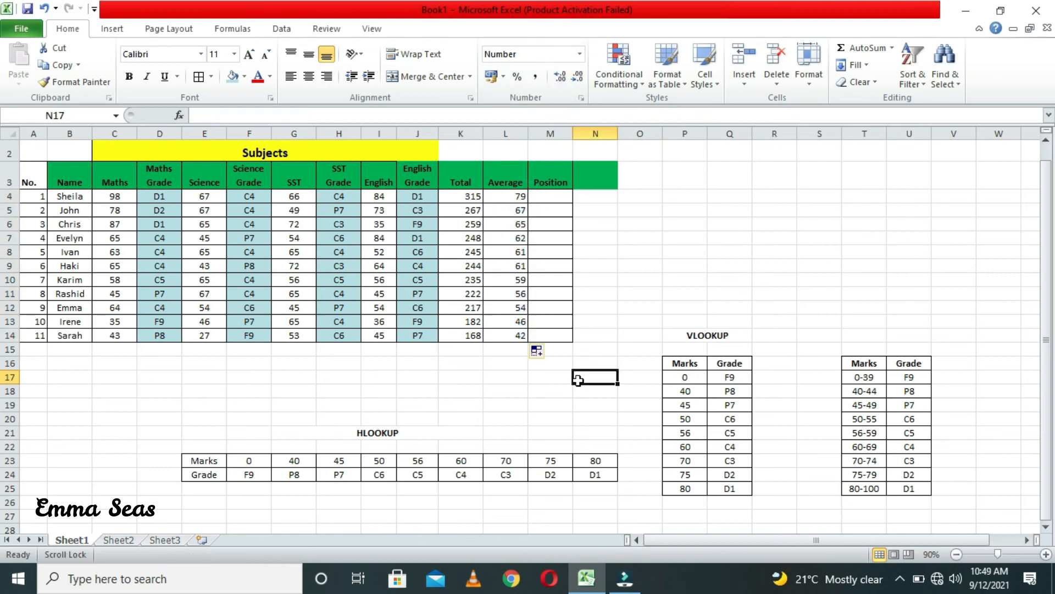
Show the average in L4 with one decimal place and fill it down through L14.
click(525, 197)
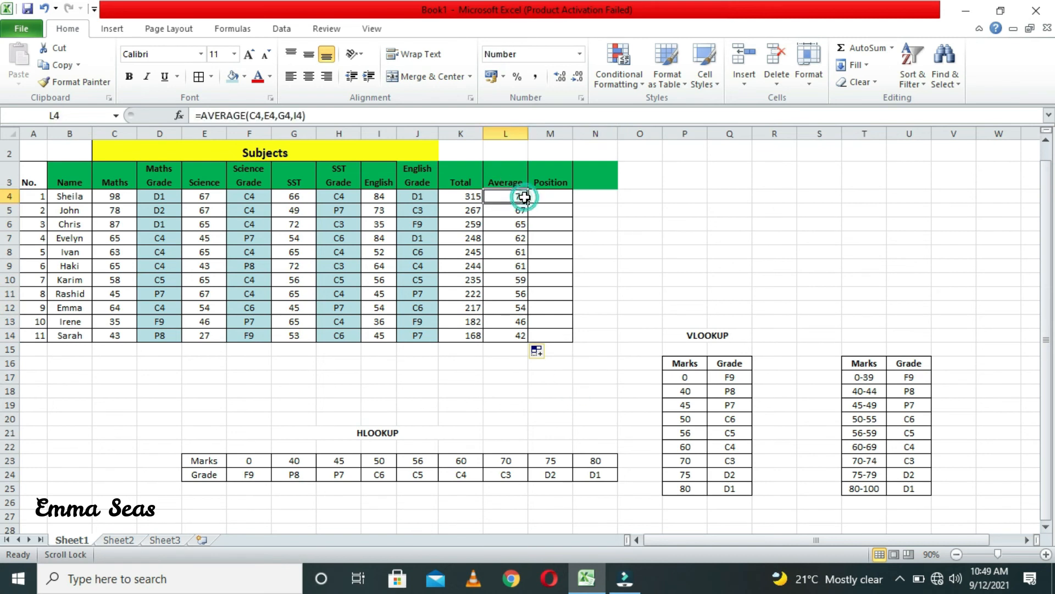
click(582, 83)
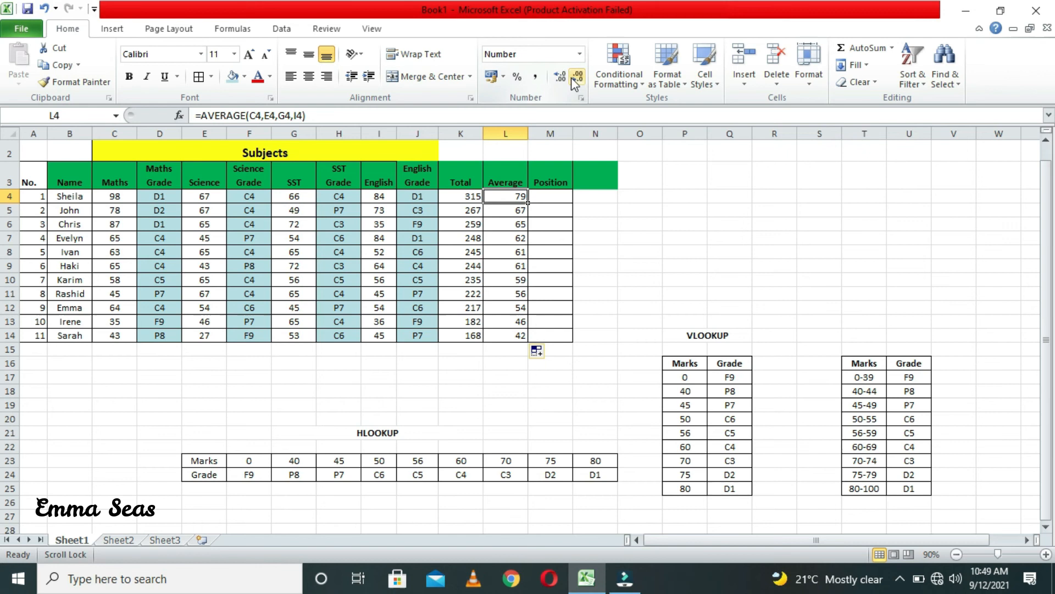
click(563, 80)
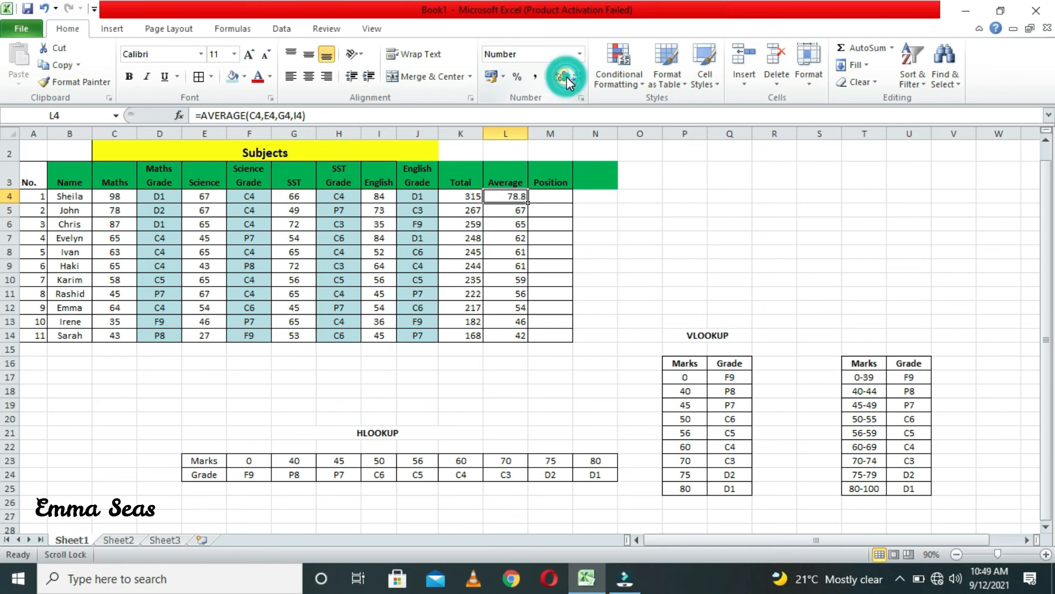
double_click(528, 205)
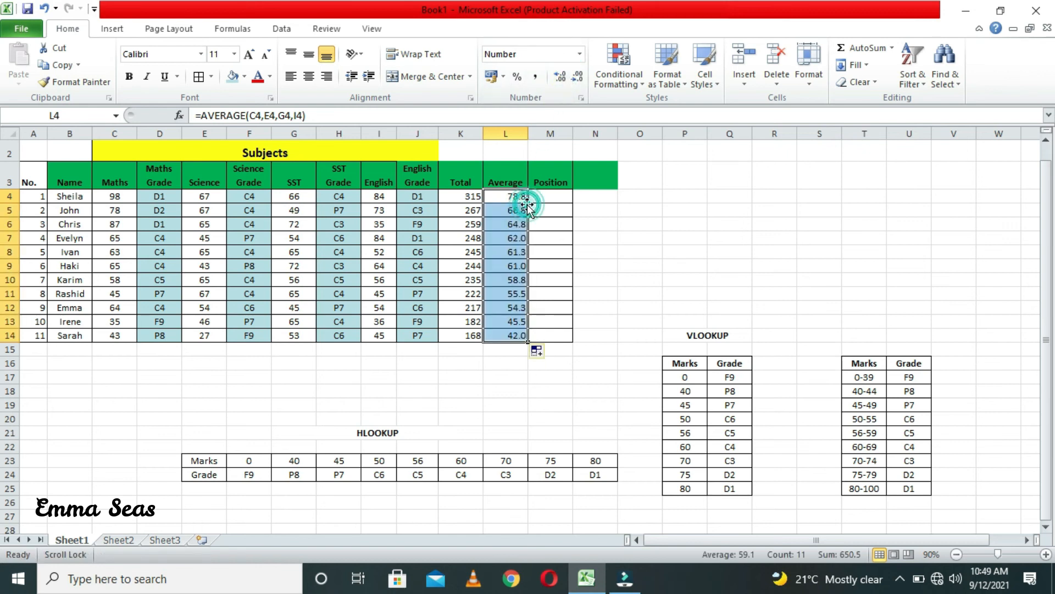
click(665, 293)
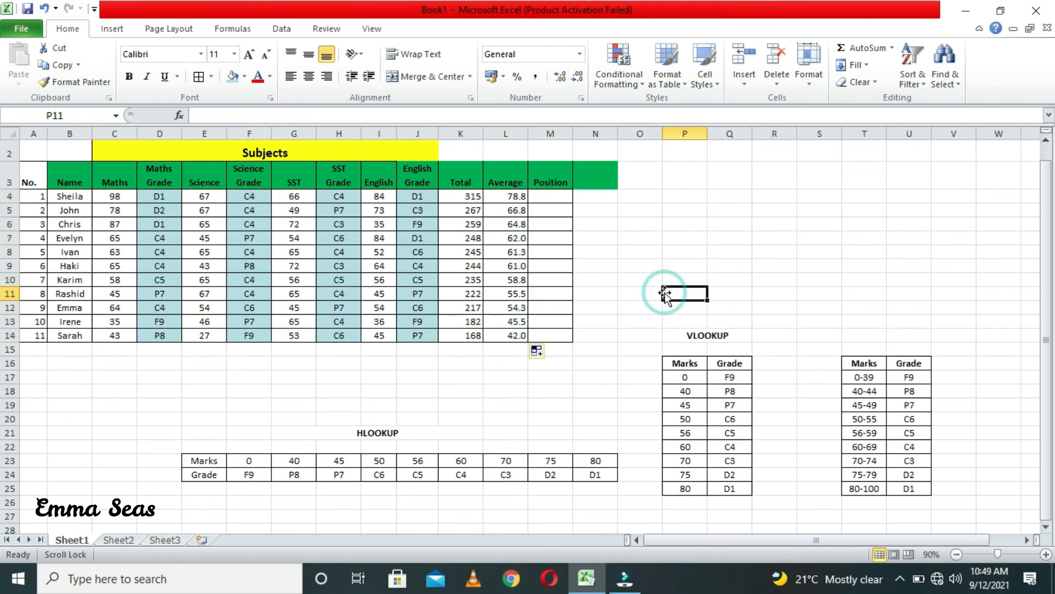
click(555, 201)
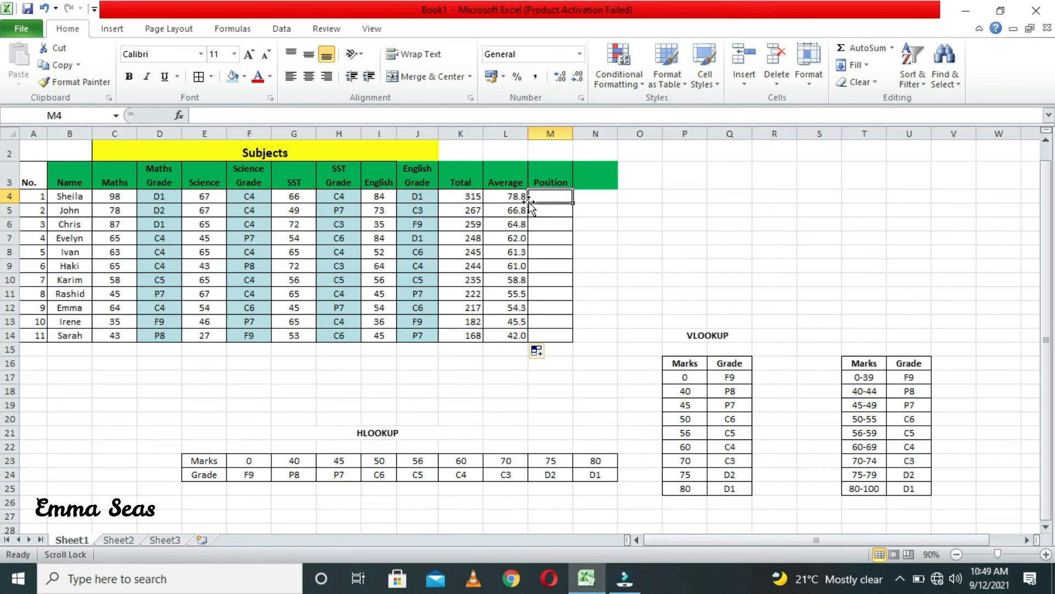
text(=)
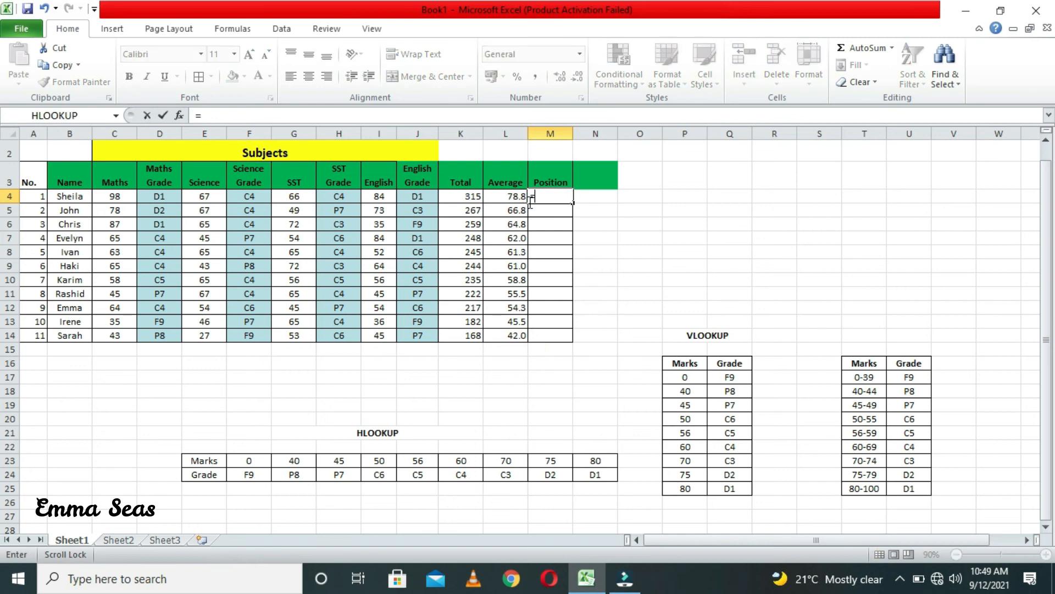
text(RA)
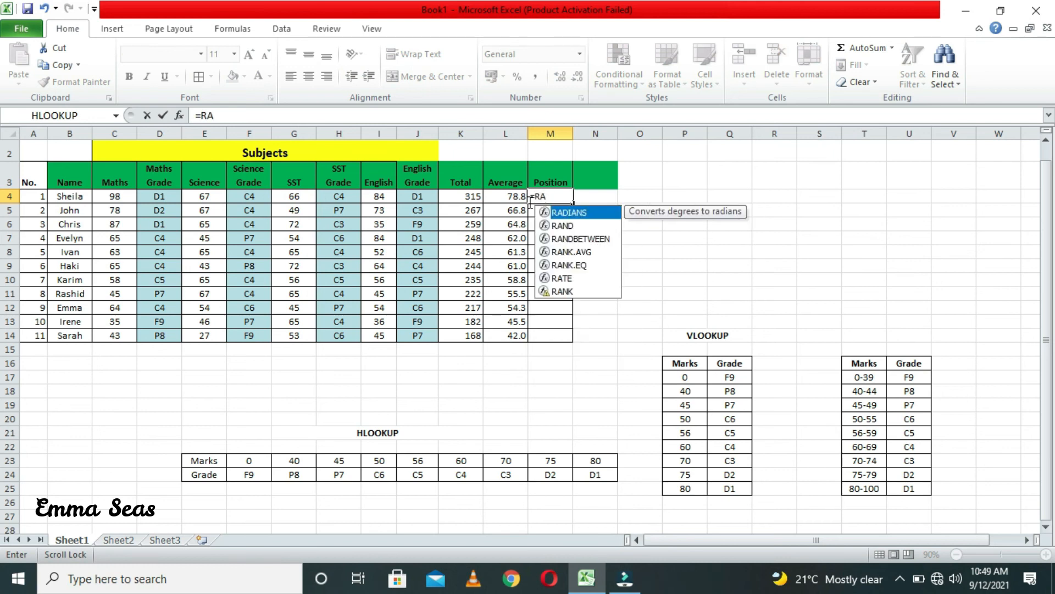
key(BackSpace)
key(BackSpace)
key(BackSpace)
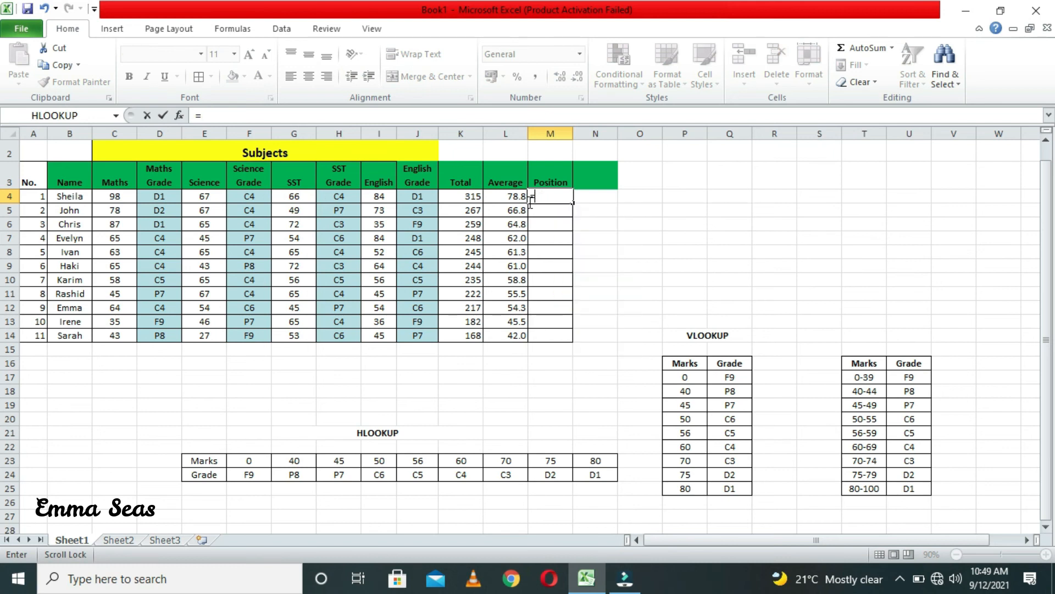
click(681, 242)
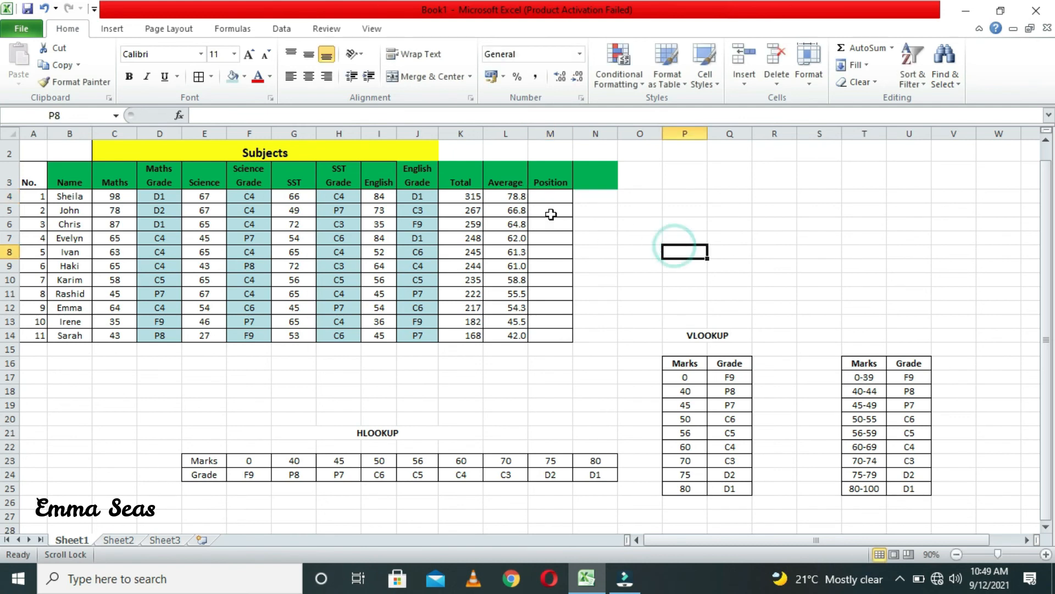
Insert the RANK function in M4, the first pupil's Position cell.
click(548, 197)
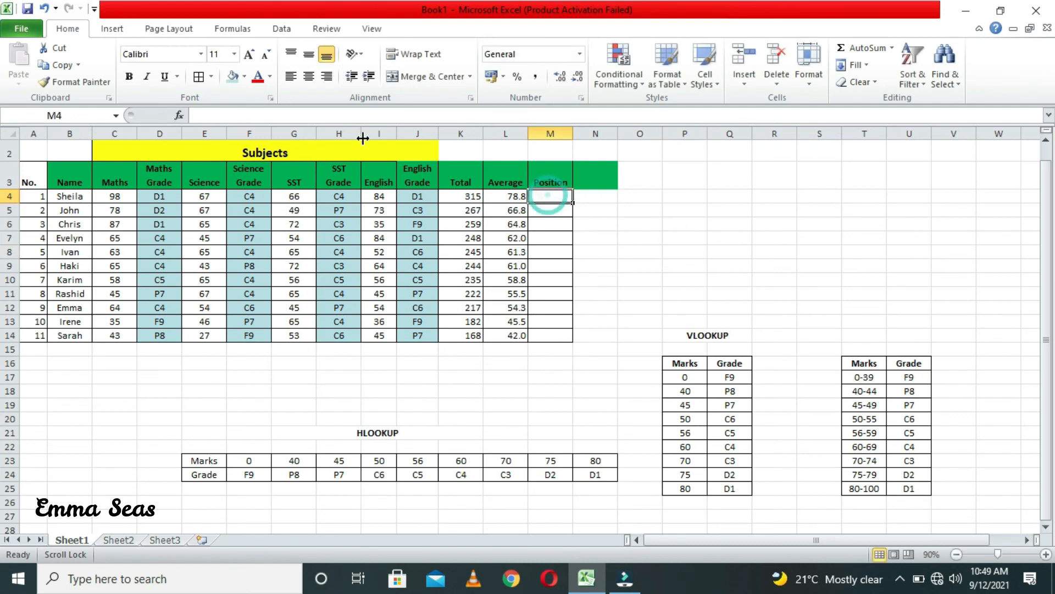
click(179, 115)
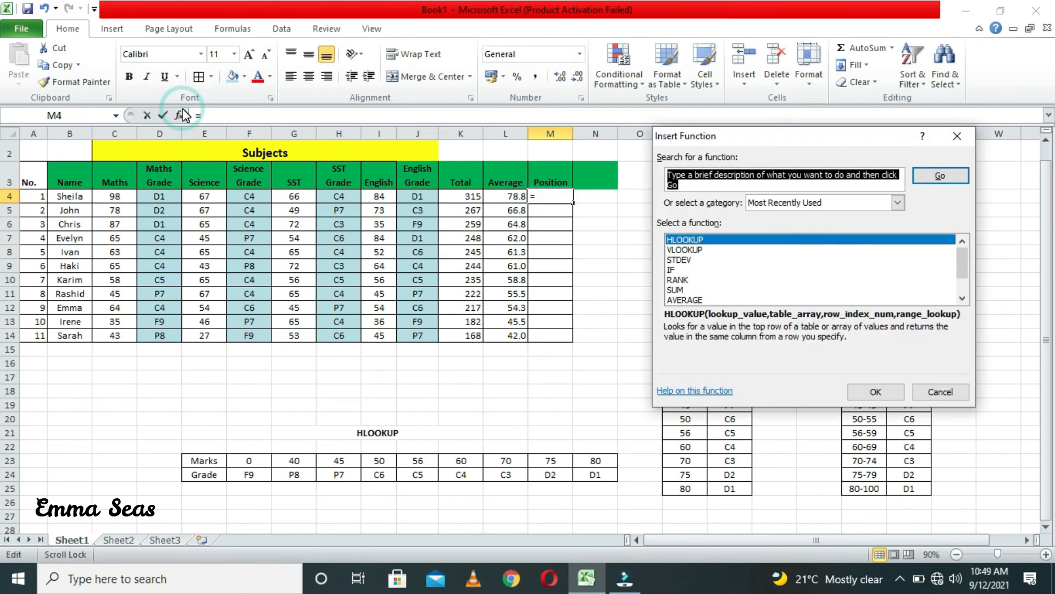
click(681, 270)
click(685, 281)
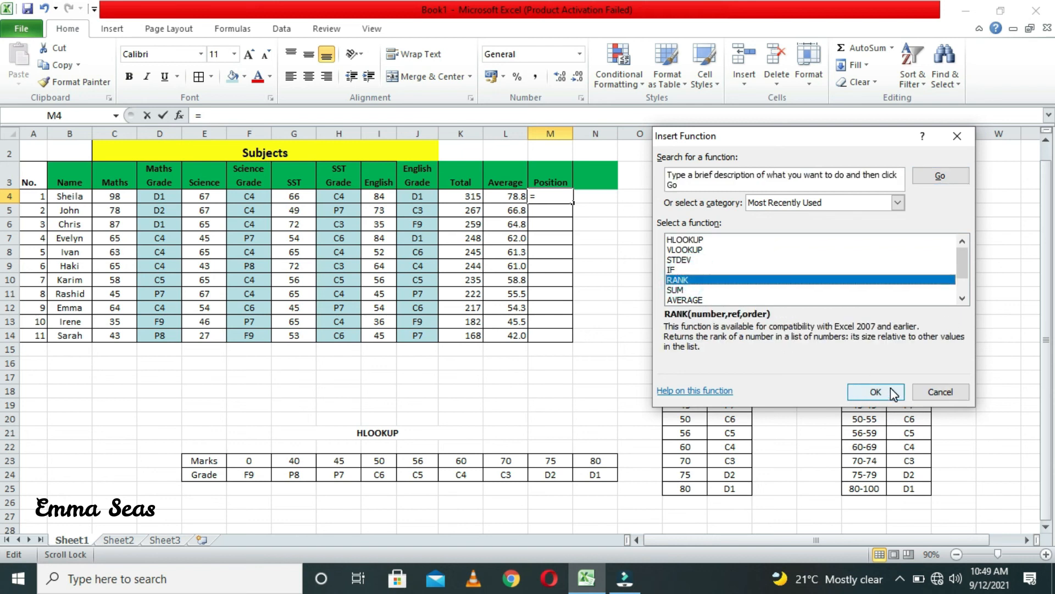
click(891, 389)
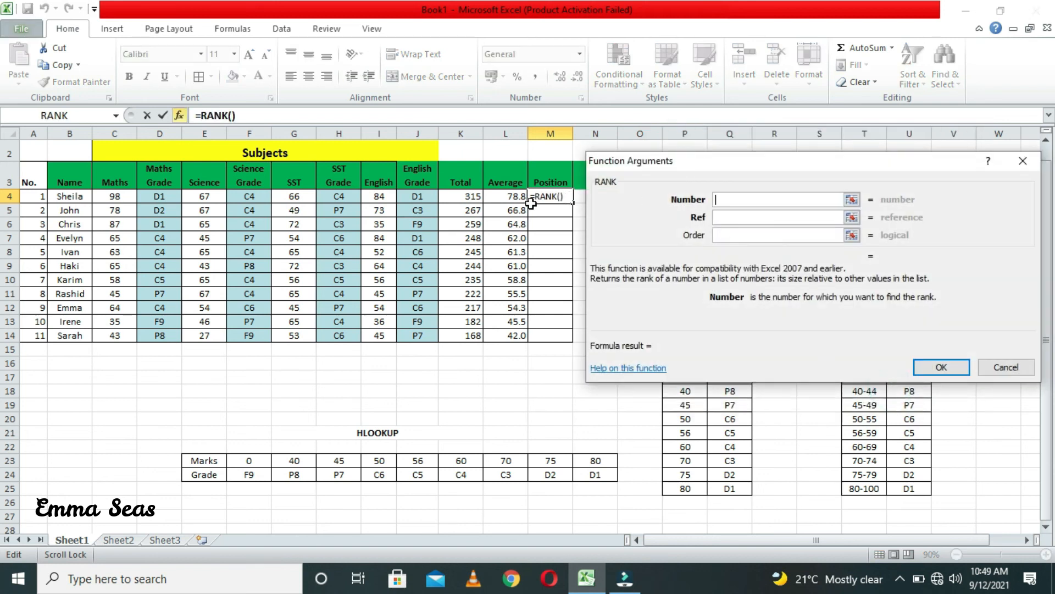
Rank L4 against the absolute range $L$4:$L$14 with the order left blank, and copy the formula down through M14.
click(509, 196)
click(716, 217)
drag(510, 200, 501, 331)
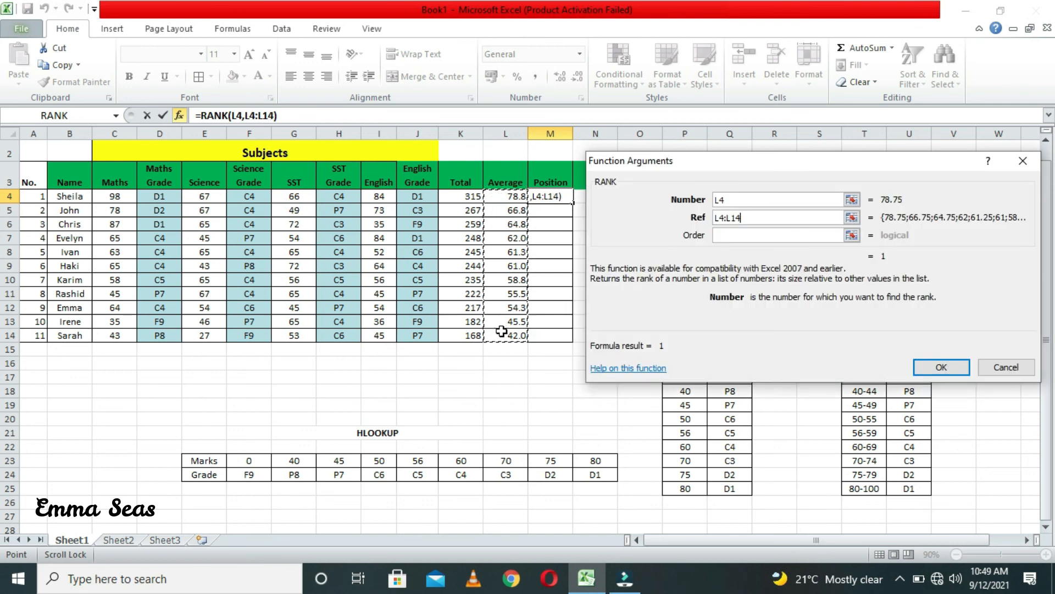
key(F4)
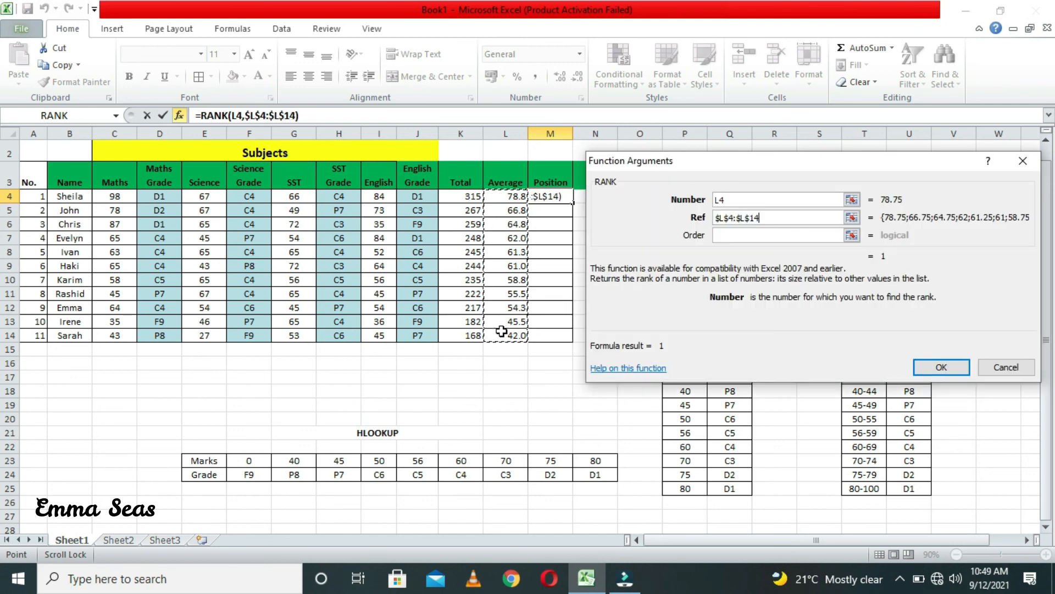
click(781, 235)
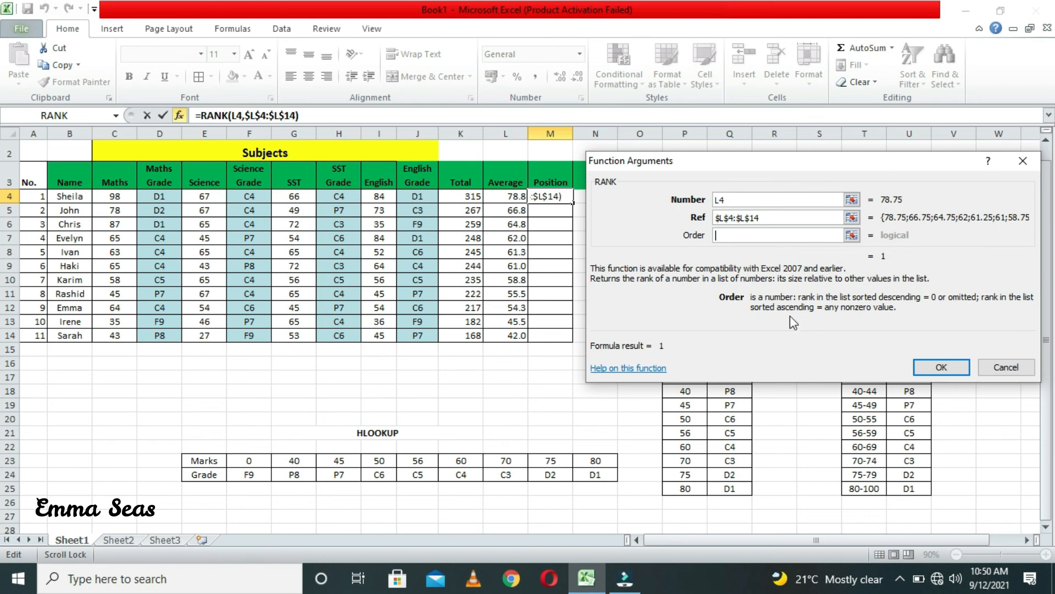
click(941, 367)
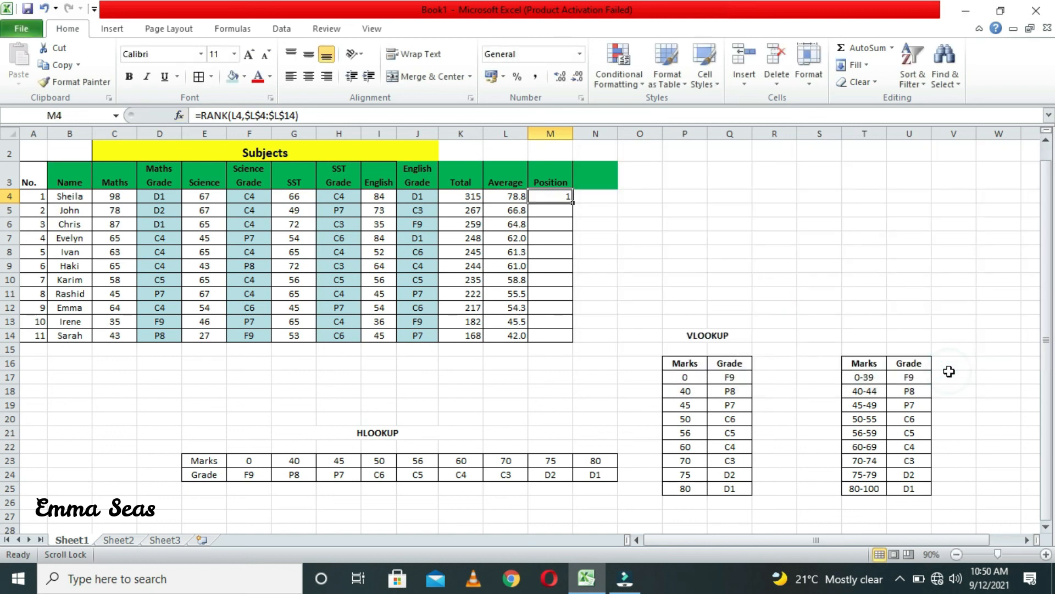
double_click(572, 203)
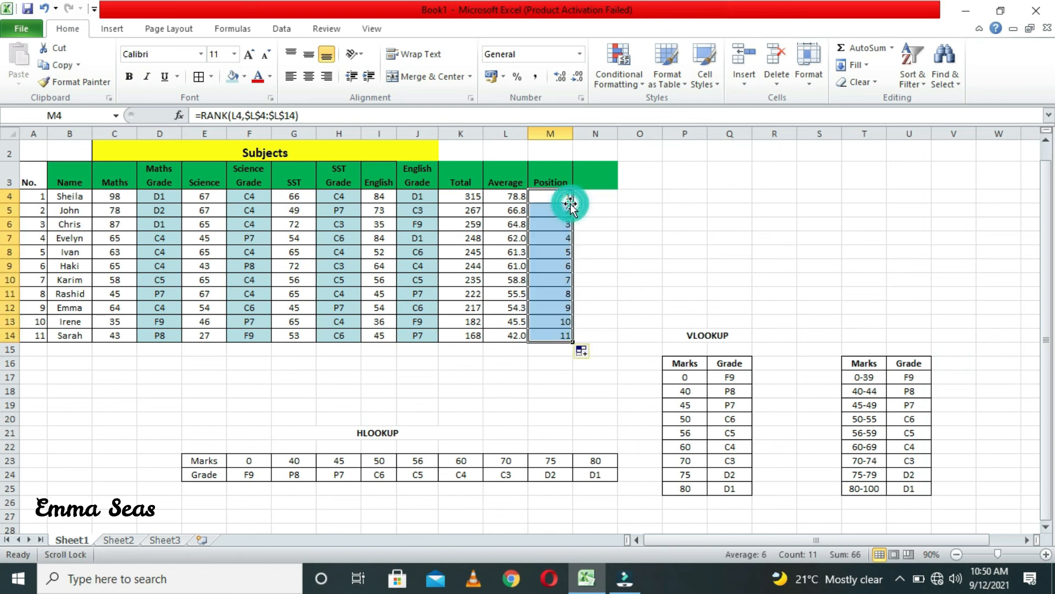
click(611, 251)
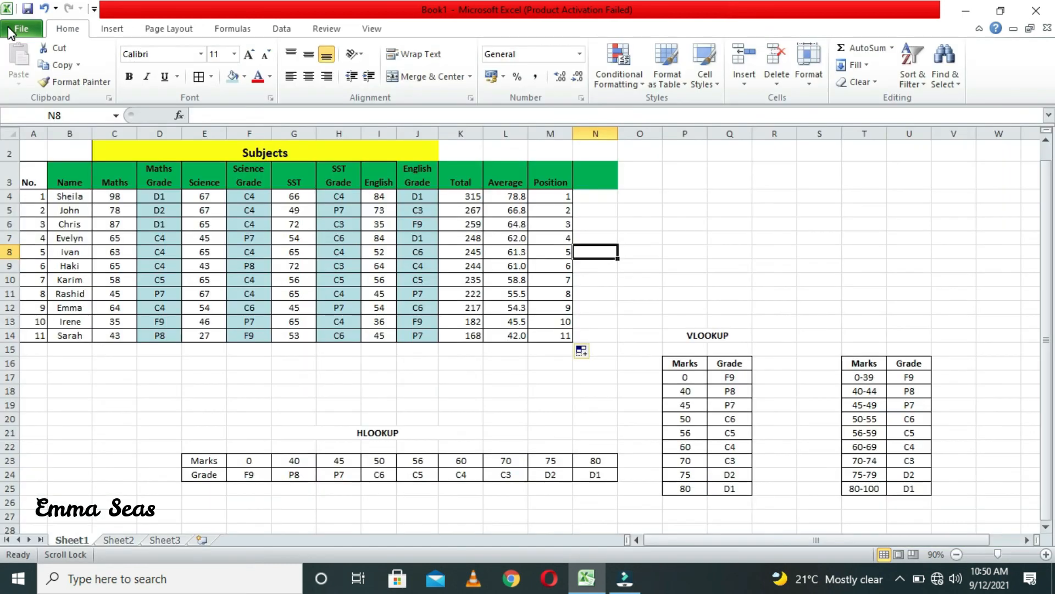
Start saving the workbook under a new name, switch to the Desktop, and create a folder there named My w.
click(8, 26)
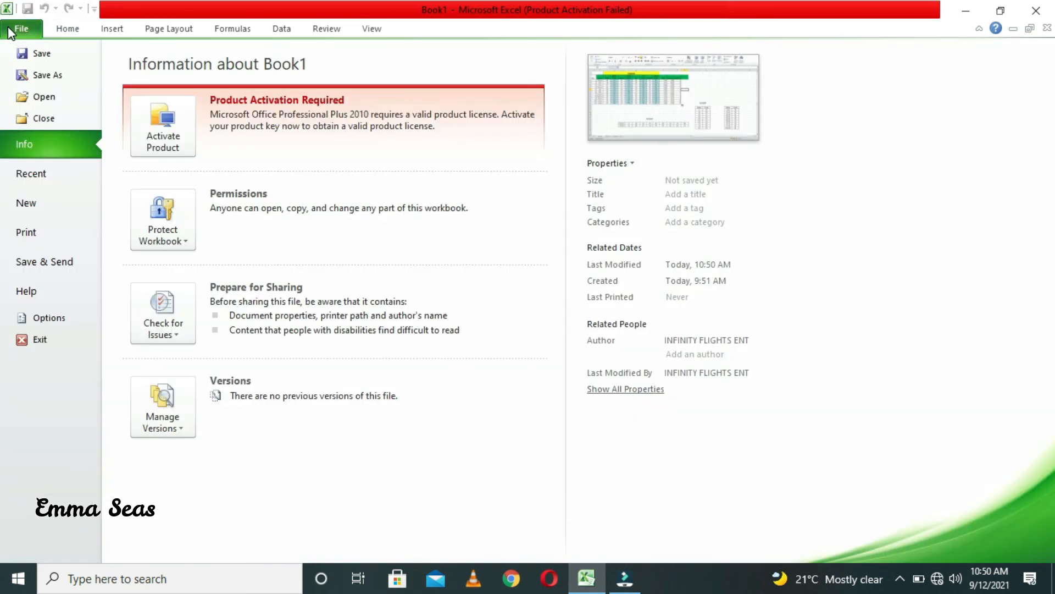
click(22, 73)
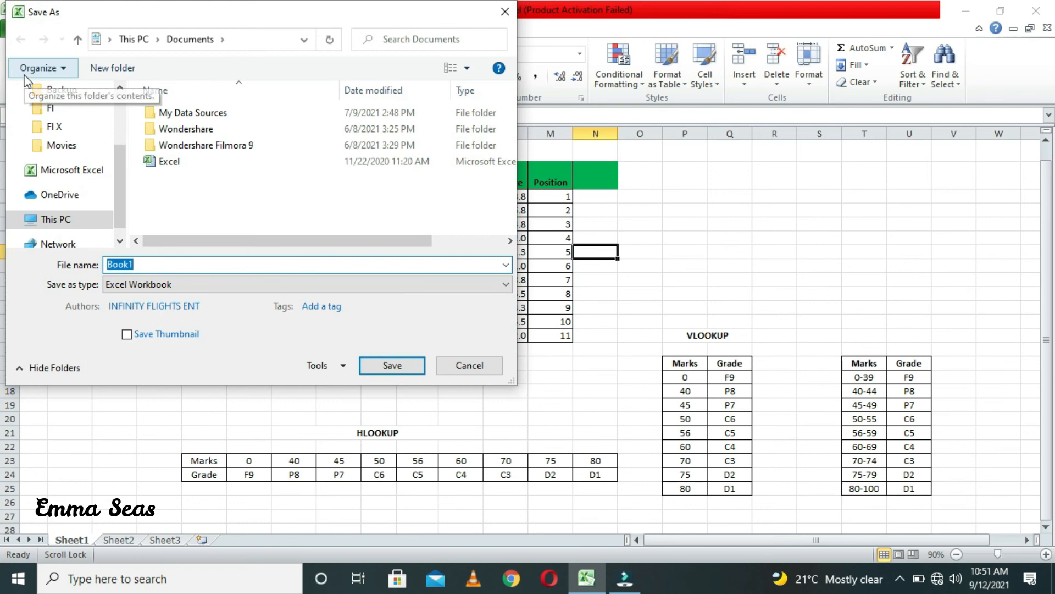
click(115, 67)
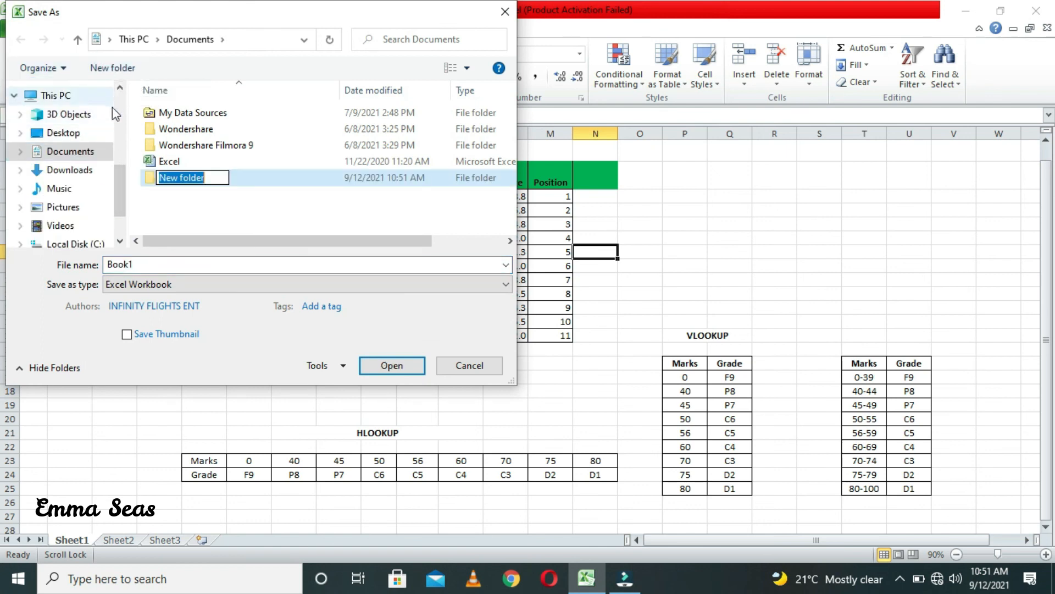
click(82, 133)
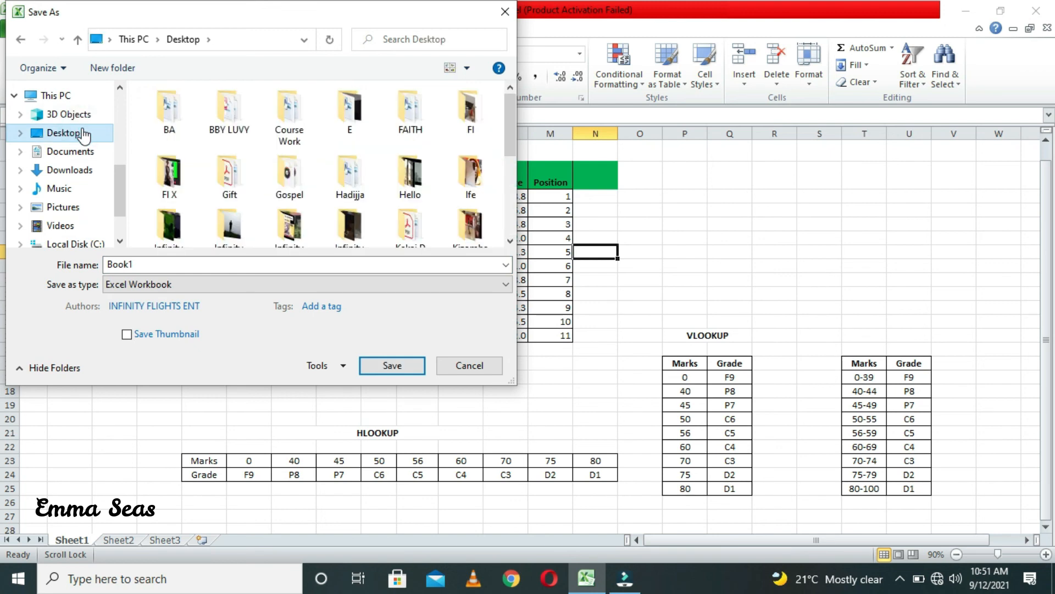
click(114, 68)
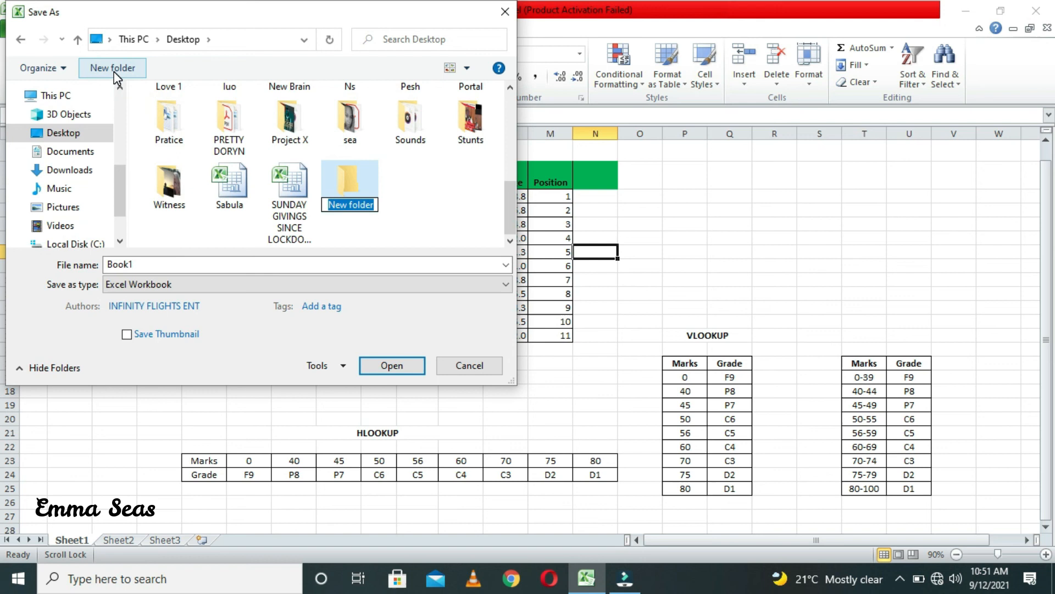
text(My)
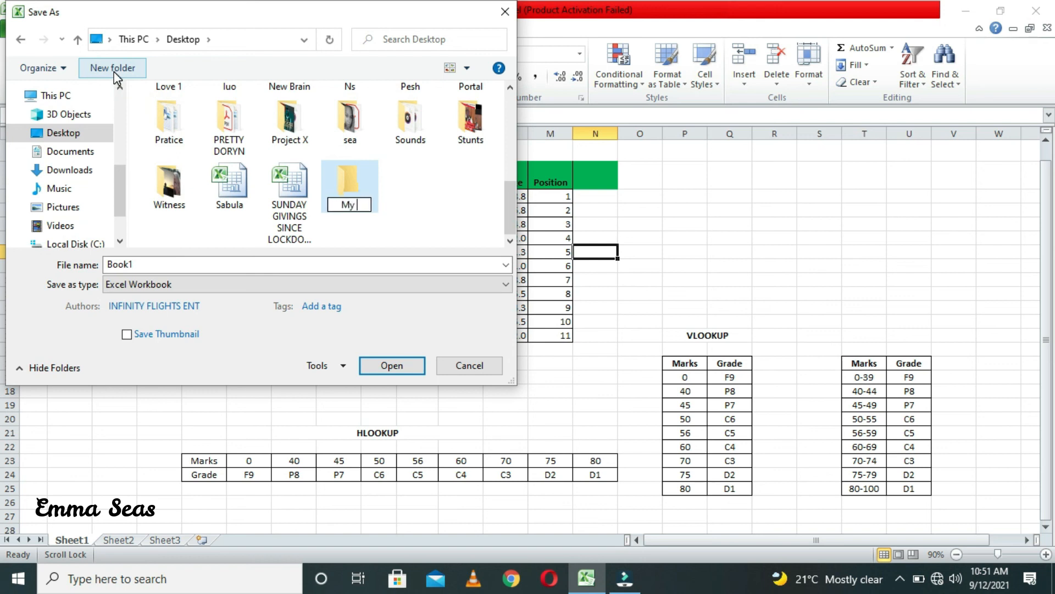
text( w)
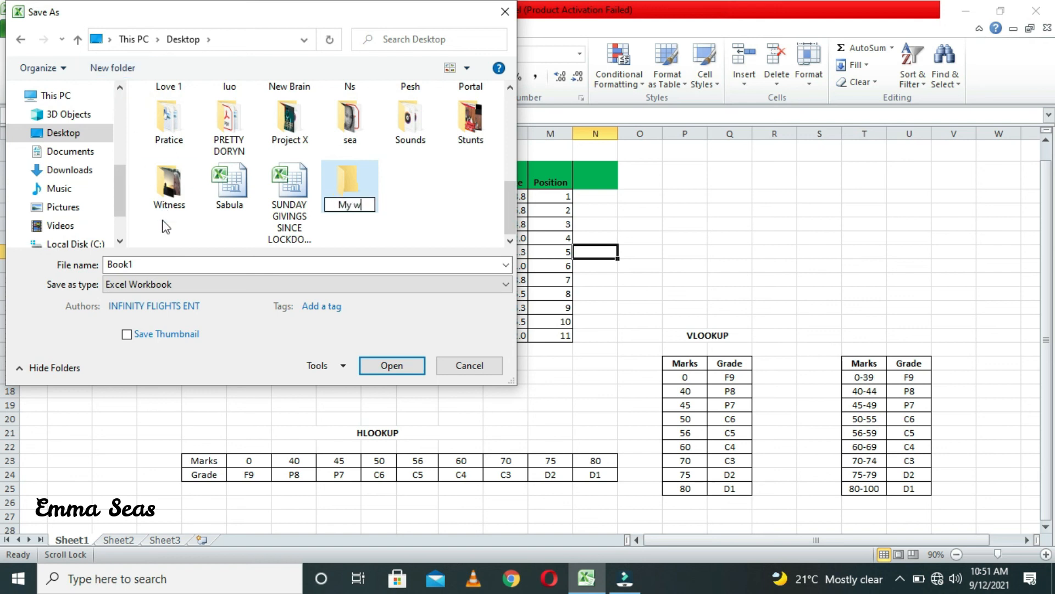
Save the workbook on the Desktop as an Excel Workbook named my work.
click(141, 265)
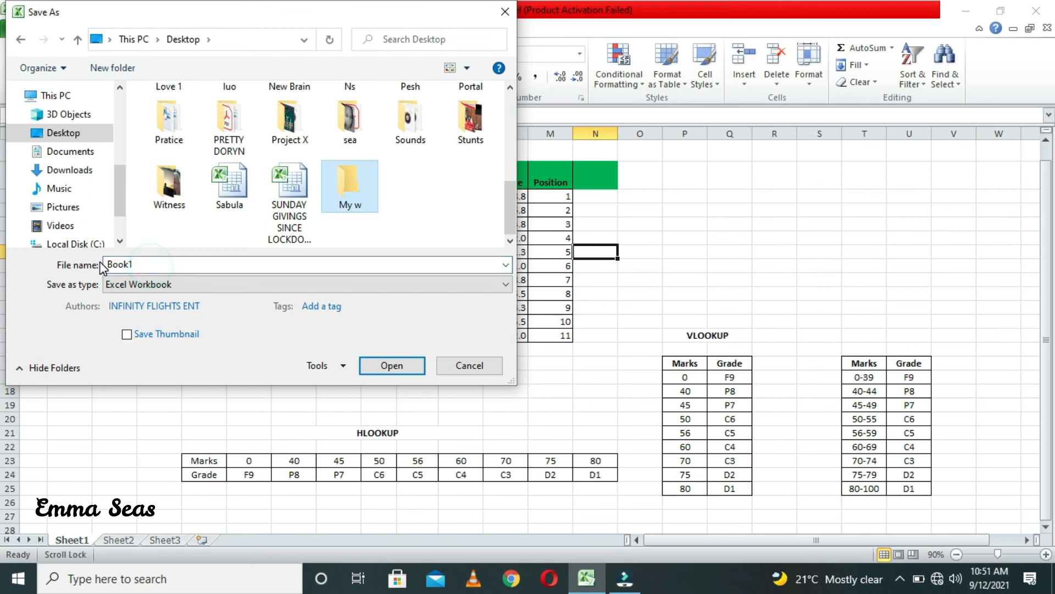
click(143, 264)
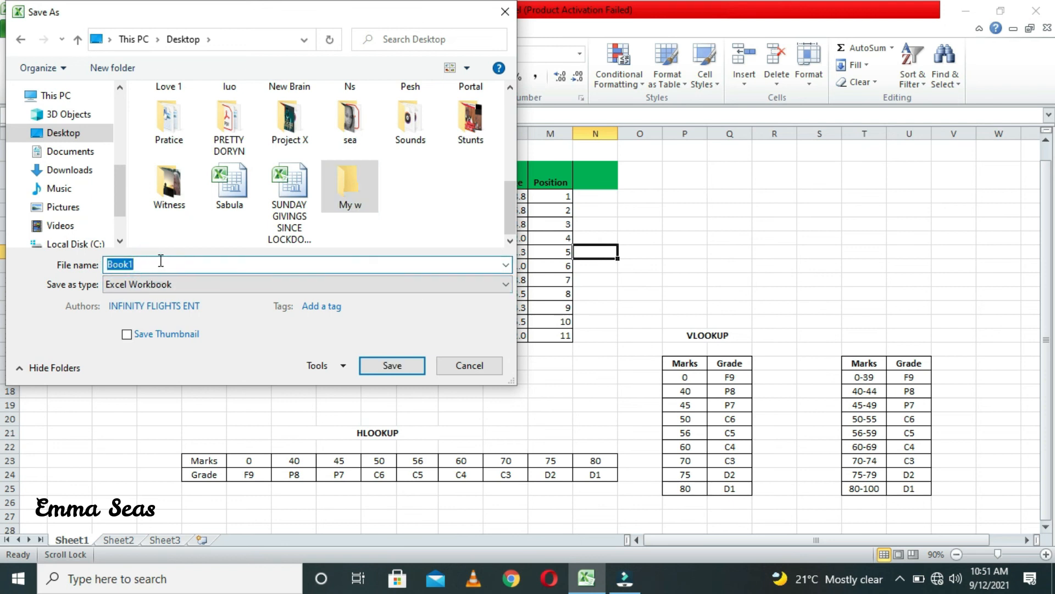
text(my w)
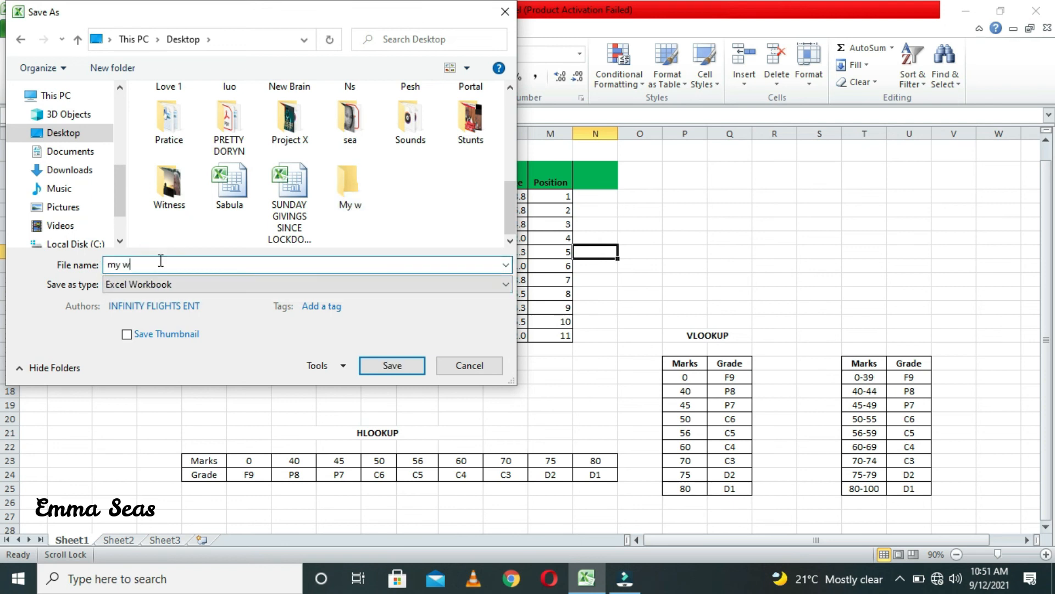
text(ork)
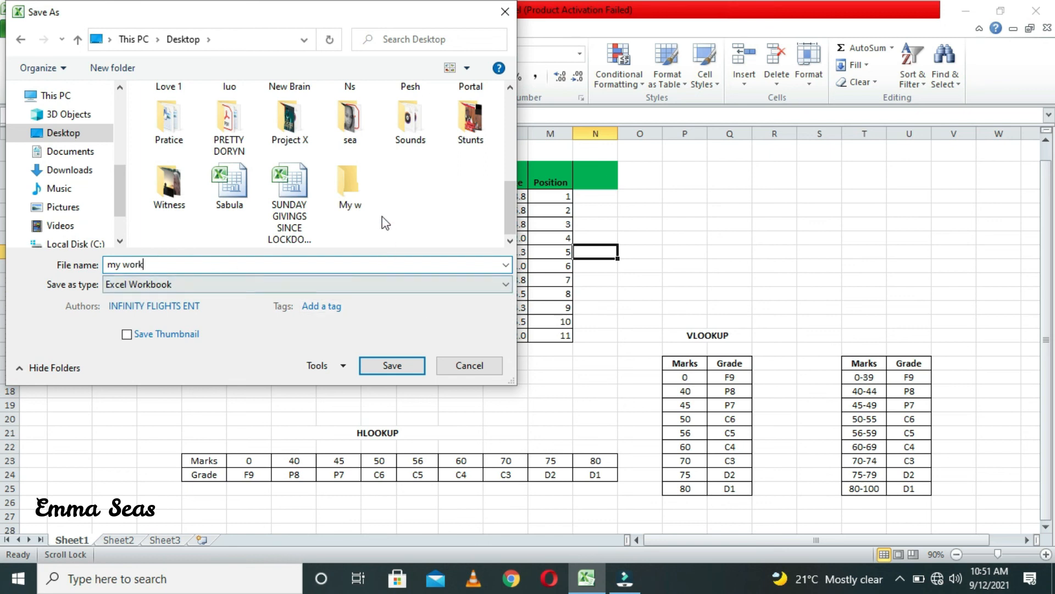
click(384, 367)
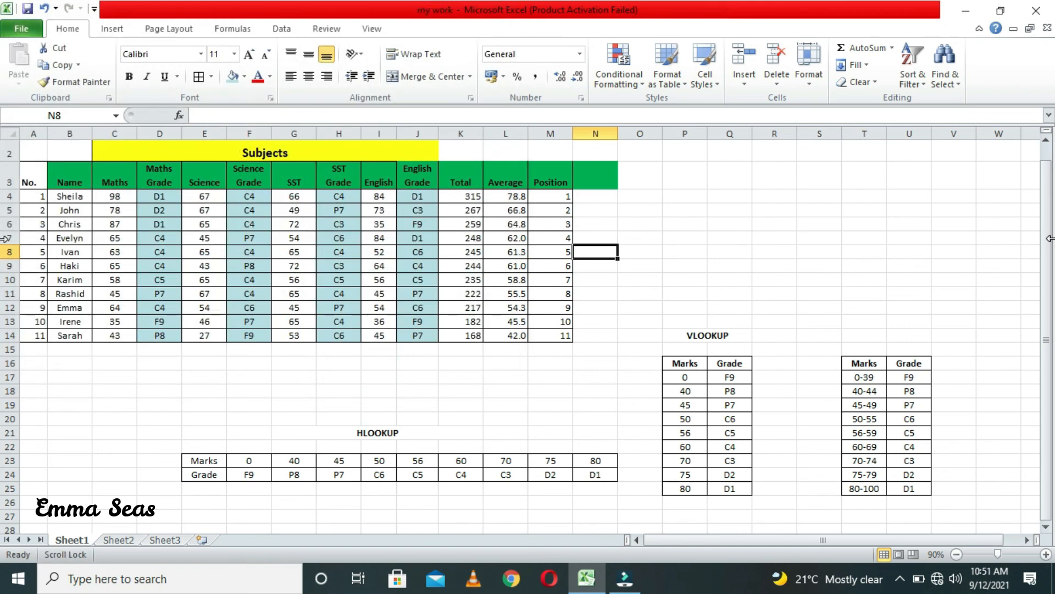
Remove the green fill from the empty header cell N3.
click(1047, 210)
drag(1044, 240, 1051, 175)
click(581, 196)
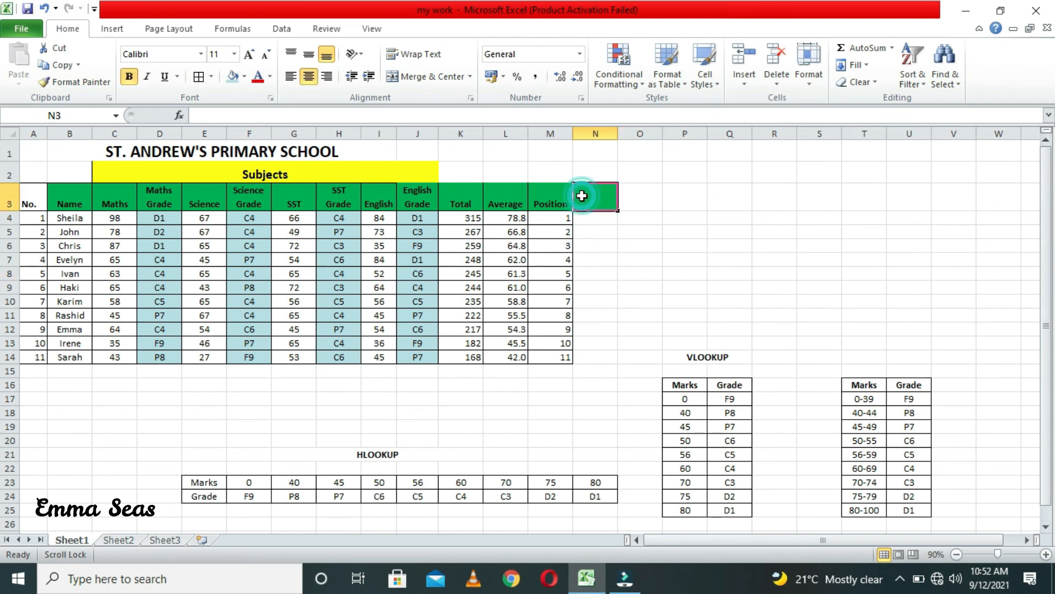
click(244, 81)
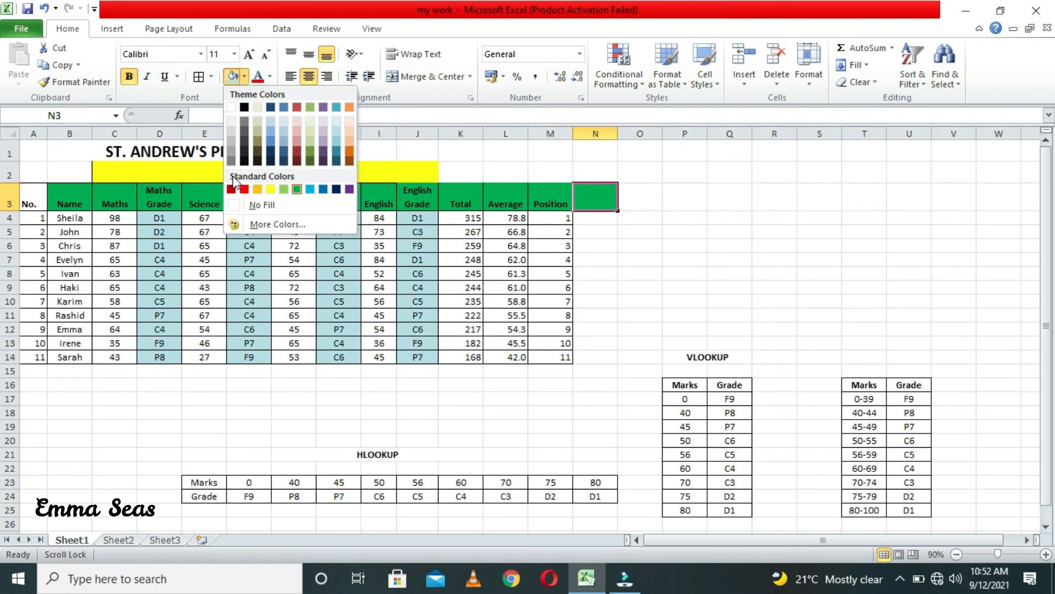
click(254, 208)
click(615, 278)
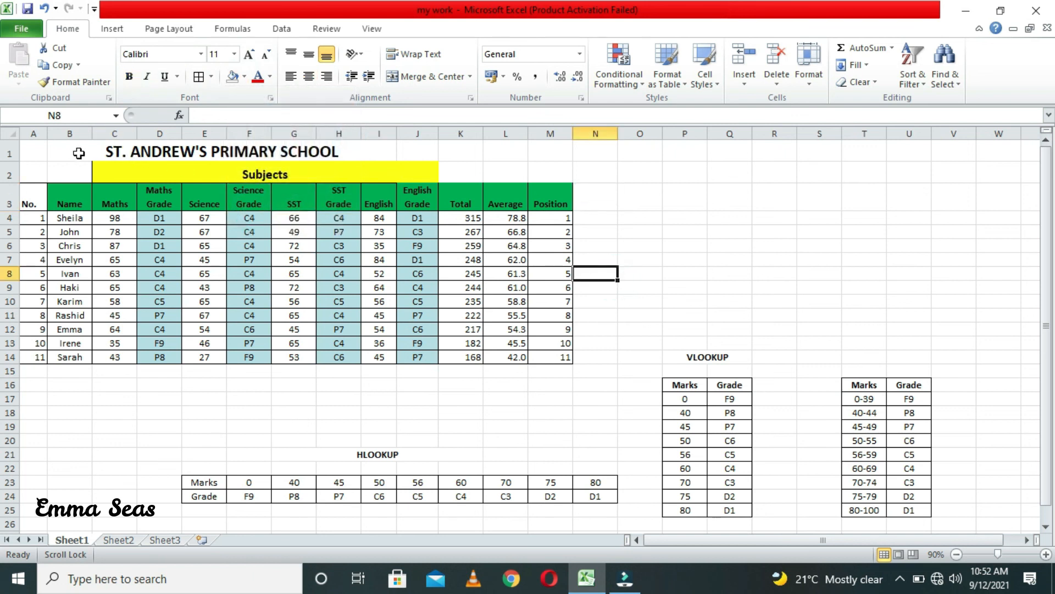
Merge and center the title ST. ANDREW'S PRIMARY SCHOOL across B1:M1.
drag(64, 157, 548, 150)
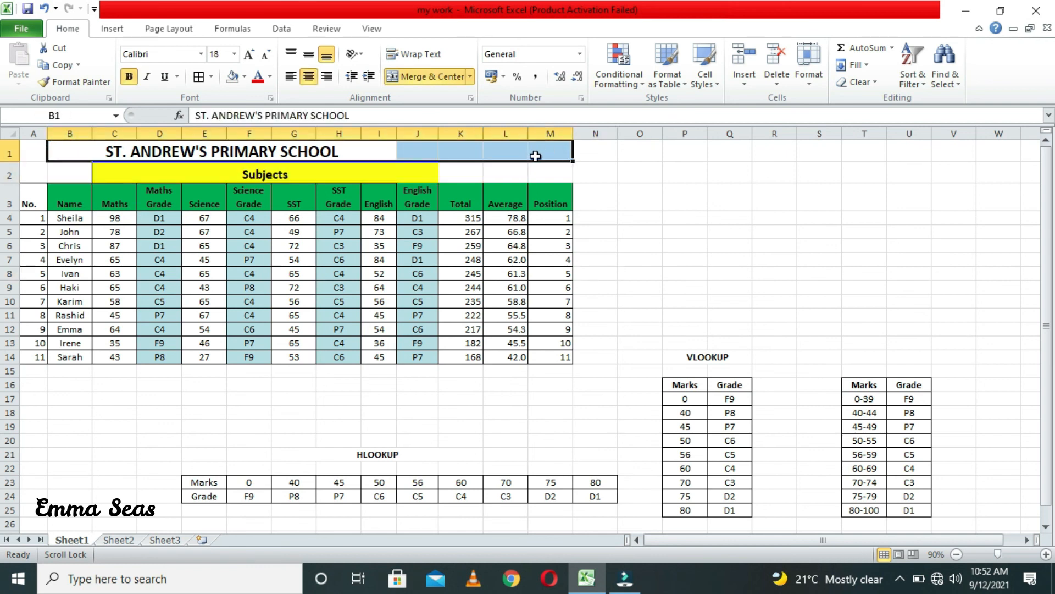
click(413, 78)
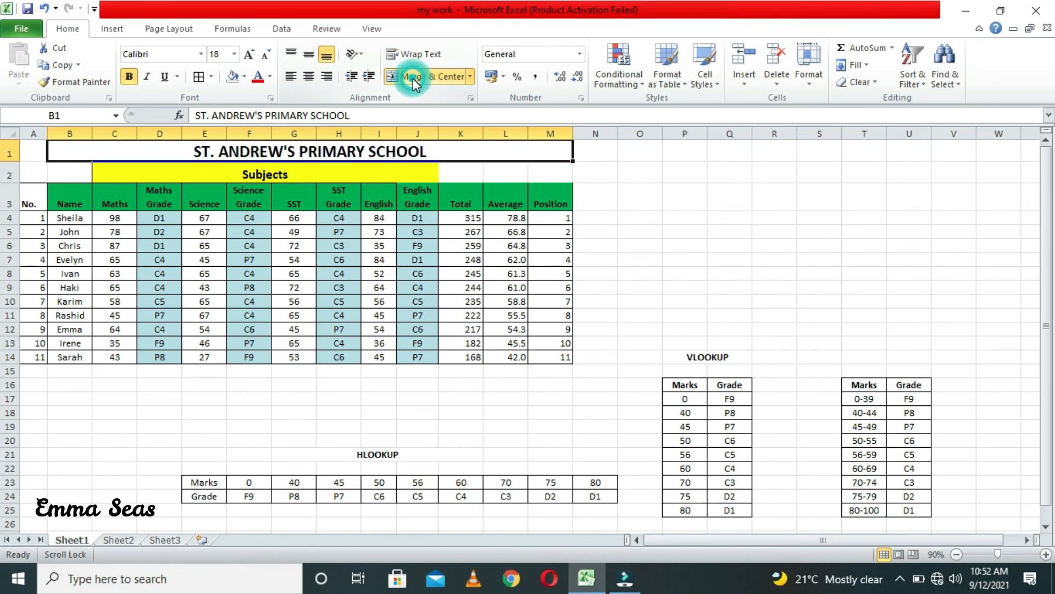
click(731, 273)
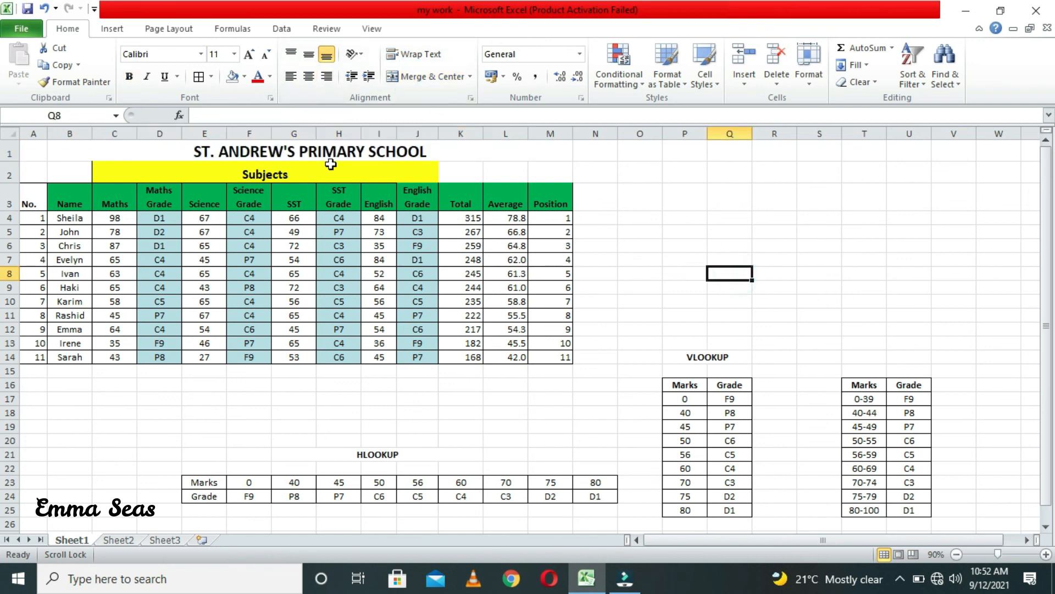